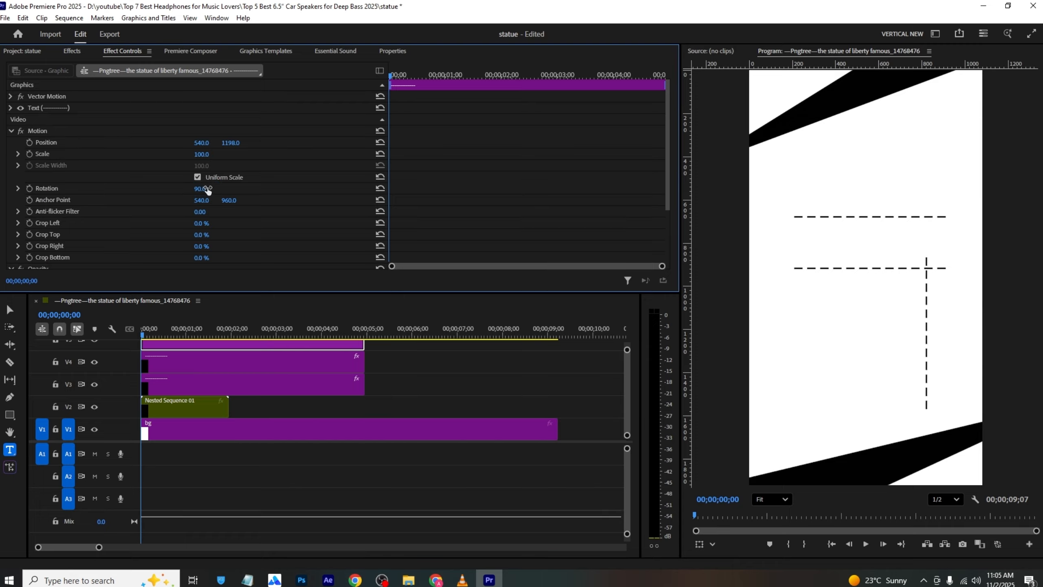
- Shorten the vertical dashed line to four dashes and position it at 641, 1028 to join the right ends of the horizontal lines
{"action": "mouse_move", "coordinate": [231, 142]}
{"action": "left_mouse_down"}
{"action": "mouse_move", "coordinate": [165, 143]}
{"action": "mouse_move", "coordinate": [258, 143]}
{"action": "mouse_move", "coordinate": [224, 143]}
{"action": "left_mouse_up"}
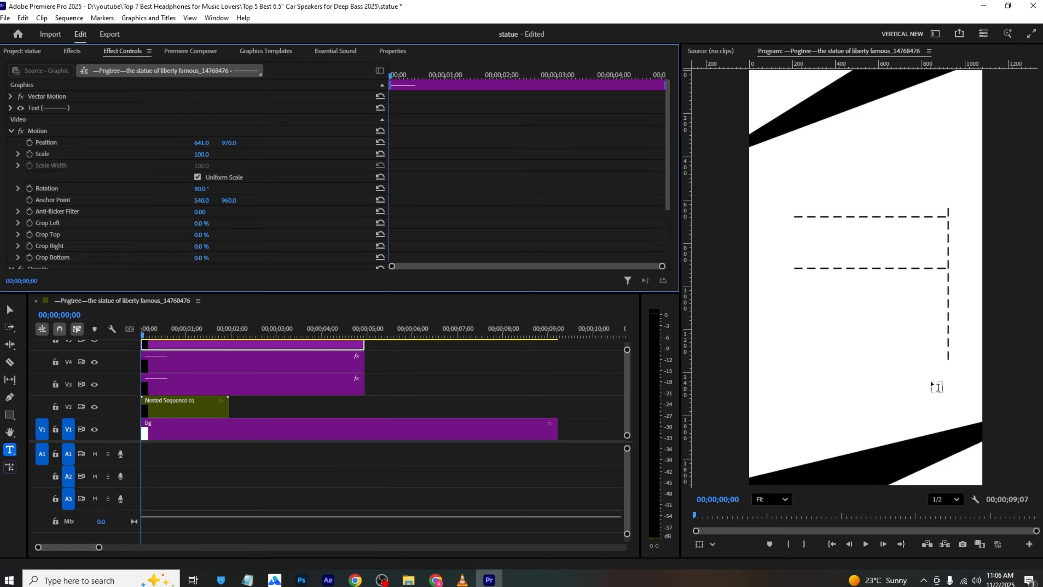
{"action": "left_click", "coordinate": [953, 351]}
{"action": "key", "text": "BackSpace"}
{"action": "key", "text": "BackSpace"}
{"action": "key", "text": "BackSpace"}
{"action": "key", "text": "BackSpace"}
{"action": "key", "text": "BackSpace"}
{"action": "key", "text": "BackSpace"}
{"action": "key", "text": "BackSpace"}
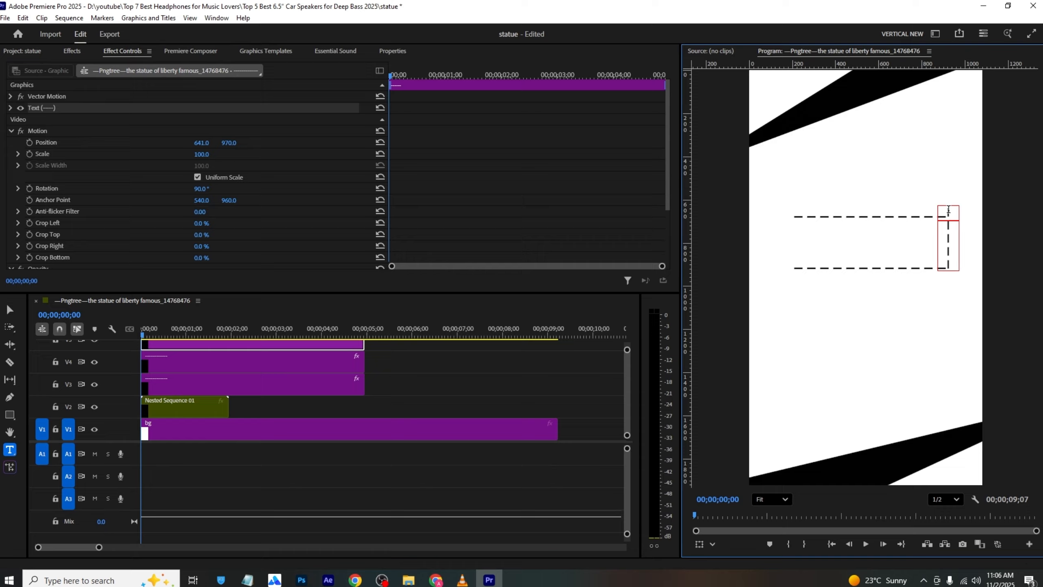
{"action": "key", "text": "BackSpace"}
{"action": "left_click_drag", "start_coordinate": [229, 144], "coordinate": [253, 144]}
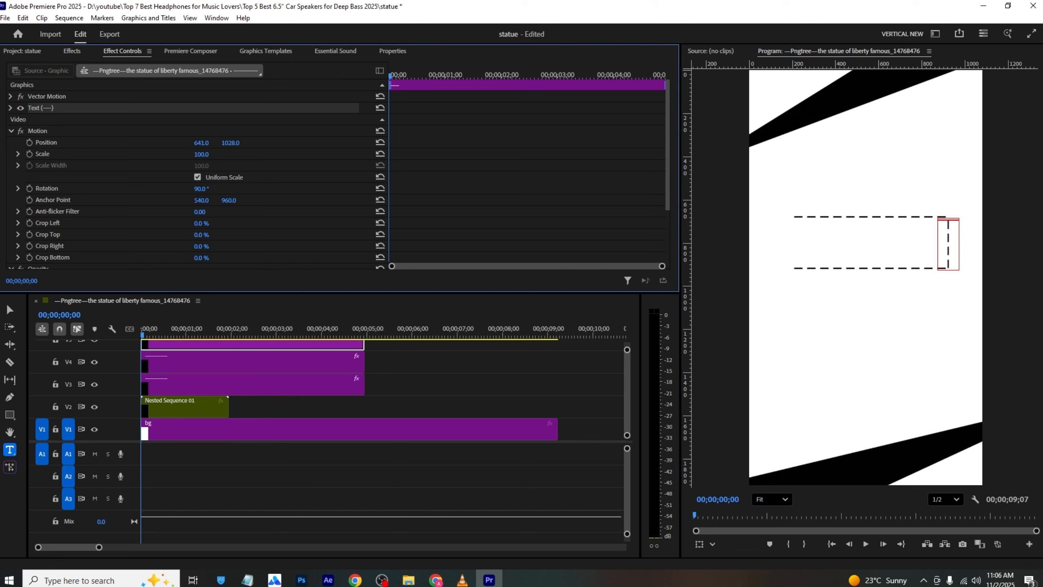
- Duplicate the short vertical dashed line onto V6 as the rectangle's left side, and align the right side at position 641, 1019
{"action": "left_click_drag", "start_coordinate": [627, 350], "coordinate": [627, 345]}
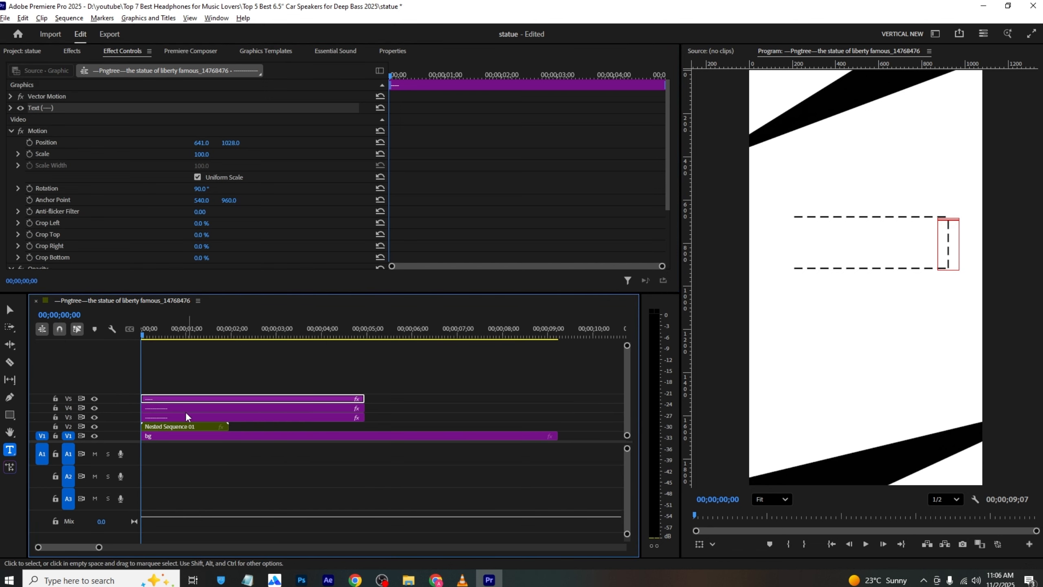
{"action": "left_click_drag", "start_coordinate": [175, 399], "coordinate": [176, 387]}
{"action": "left_click_drag", "start_coordinate": [201, 143], "coordinate": [1, 143]}
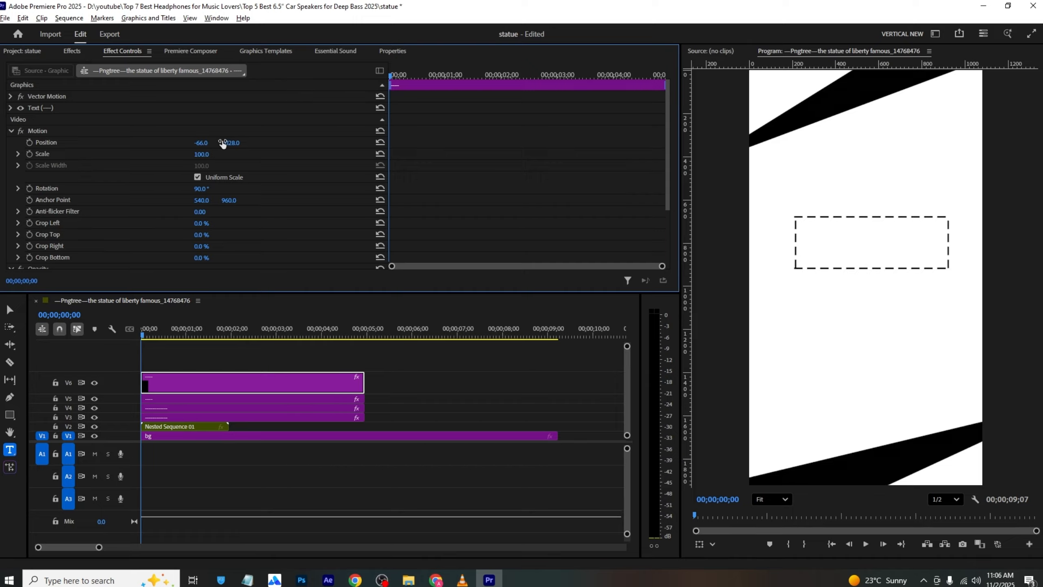
{"action": "left_click_drag", "start_coordinate": [223, 143], "coordinate": [197, 143]}
{"action": "left_click", "coordinate": [166, 397]}
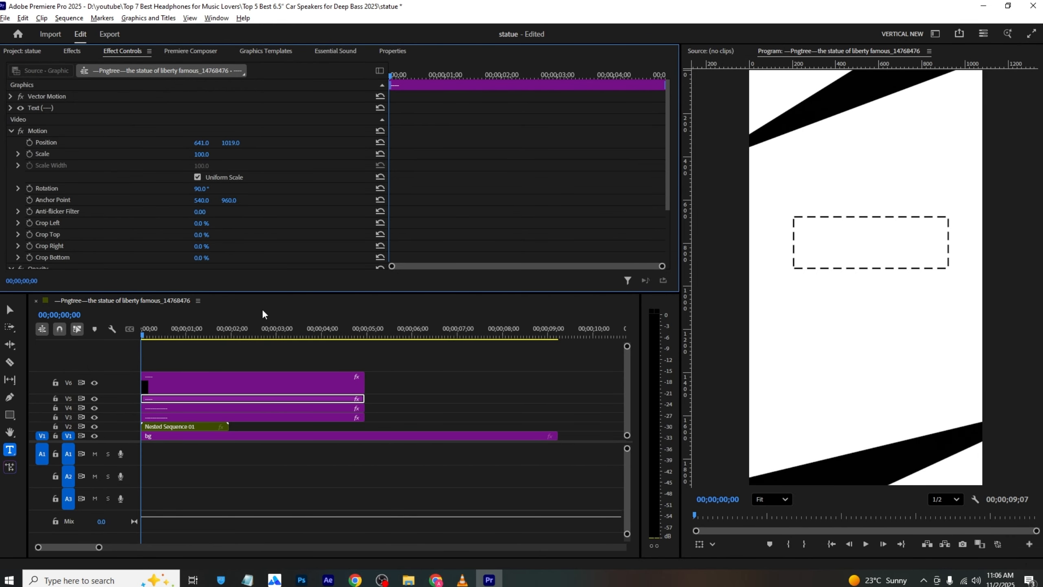
{"action": "left_click", "coordinate": [340, 360]}
- Check the reference video in VLC, then draw a small black ellipse on the dashed rectangle's upper-left corner with its horizontal position at 533
{"action": "left_click", "coordinate": [462, 579]}
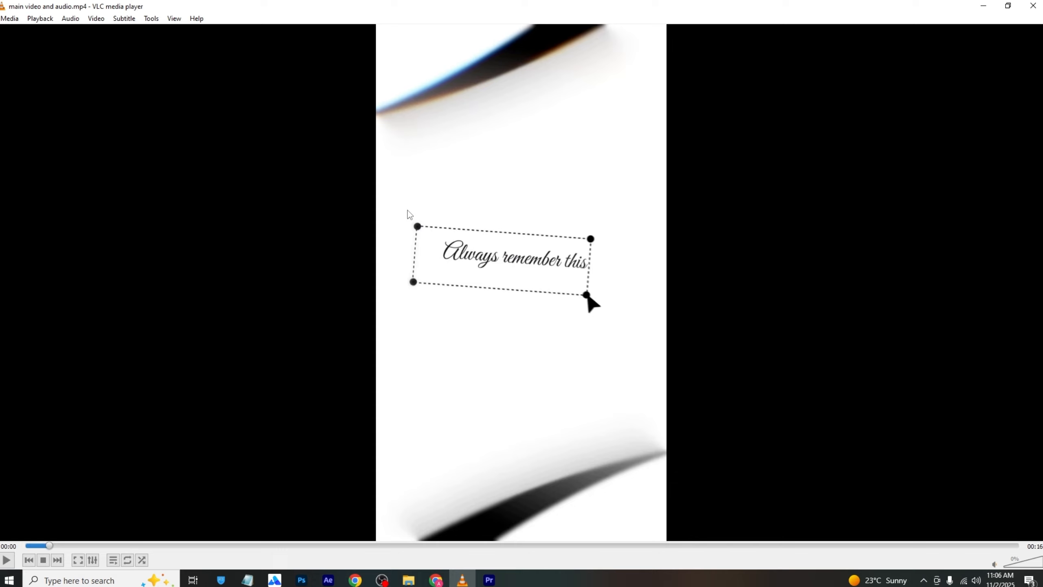
{"action": "key", "text": "alt+Tab"}
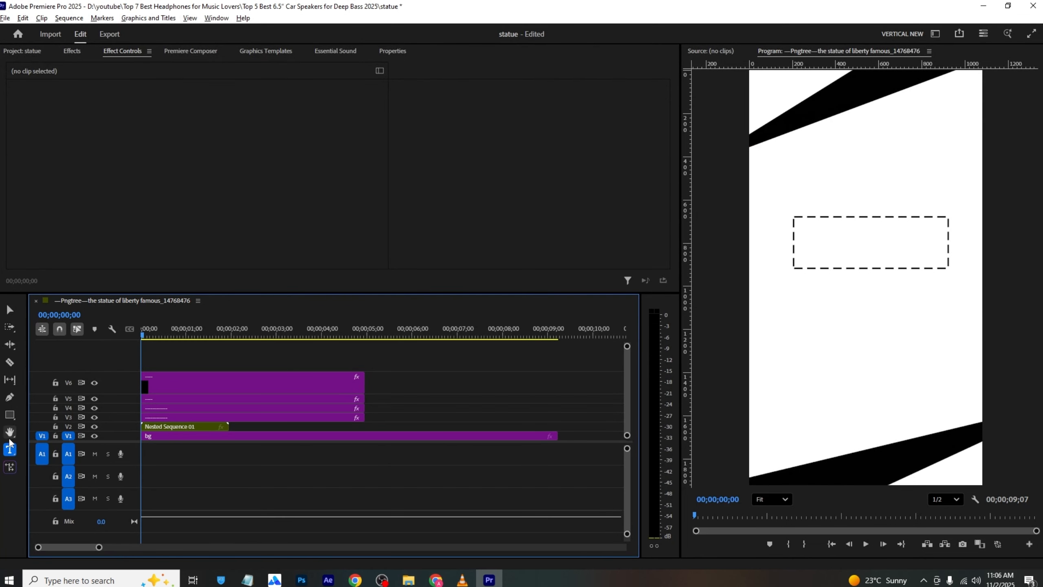
{"action": "left_click", "coordinate": [10, 416]}
{"action": "left_click_drag", "start_coordinate": [9, 421], "coordinate": [15, 422]}
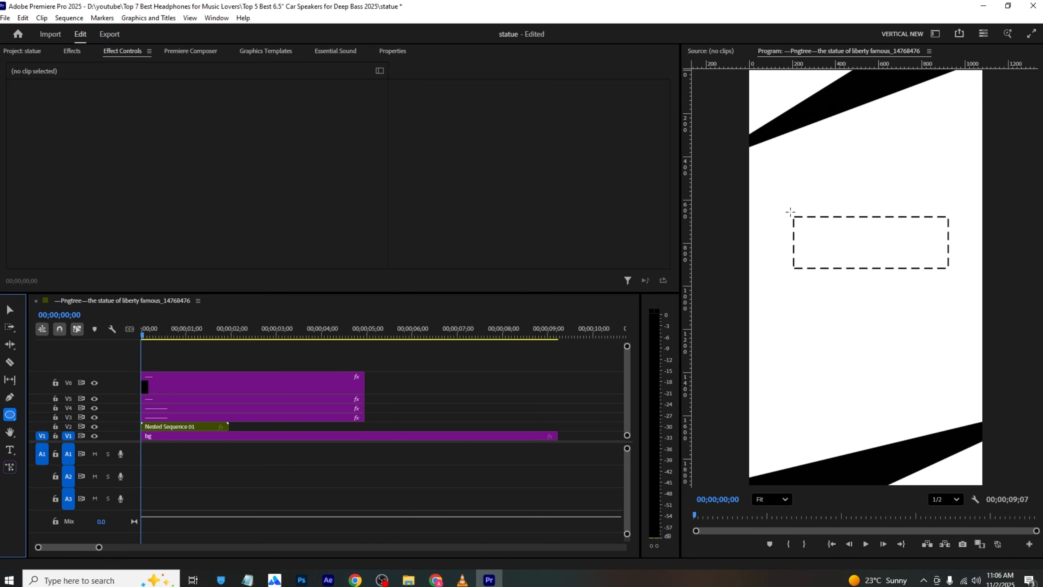
{"action": "left_click_drag", "start_coordinate": [791, 212], "coordinate": [797, 224]}
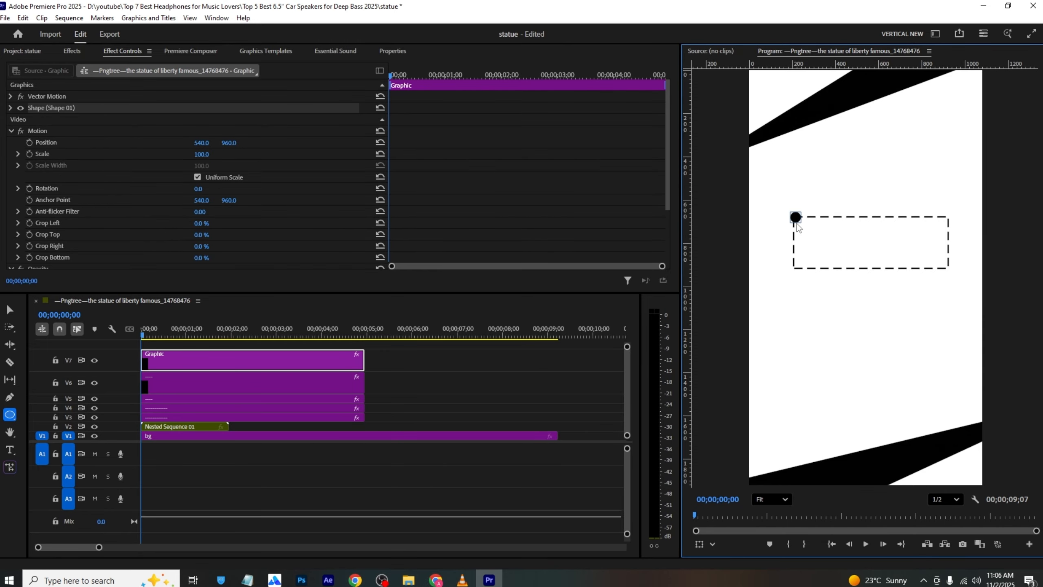
{"action": "key", "text": "v"}
{"action": "left_click", "coordinate": [196, 345]}
{"action": "left_click", "coordinate": [206, 354]}
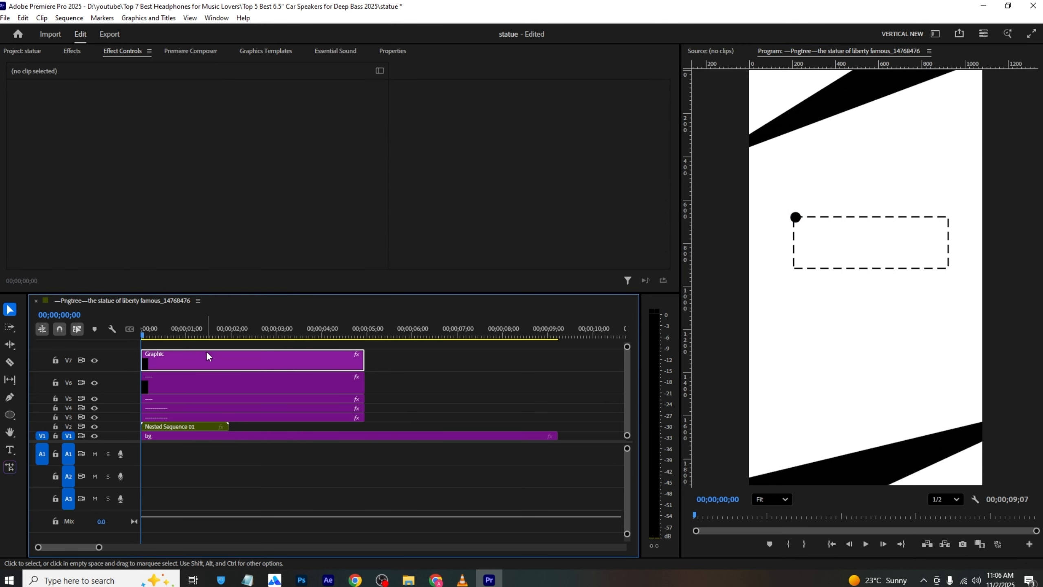
{"action": "left_click", "coordinate": [795, 217]}
{"action": "left_click_drag", "start_coordinate": [199, 146], "coordinate": [196, 146]}
- Duplicate the corner circle twice, placing one copy lower-left at 533, 1191 and the other lower-right at 1245, 1191
{"action": "left_click", "coordinate": [183, 351]}
{"action": "left_click_drag", "start_coordinate": [183, 351], "coordinate": [181, 344]}
{"action": "left_click_drag", "start_coordinate": [229, 142], "coordinate": [322, 143]}
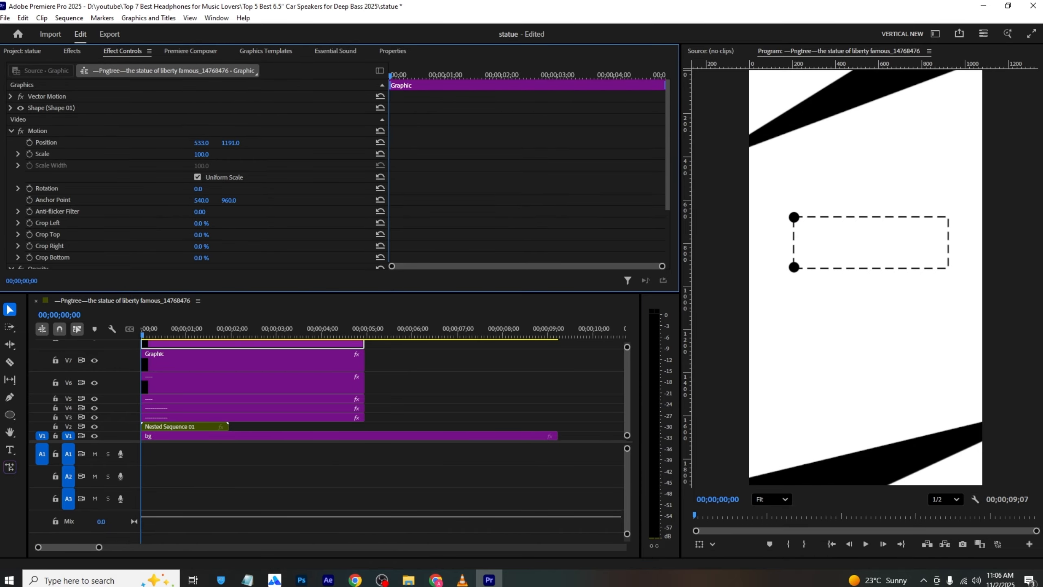
{"action": "left_click", "coordinate": [183, 344]}
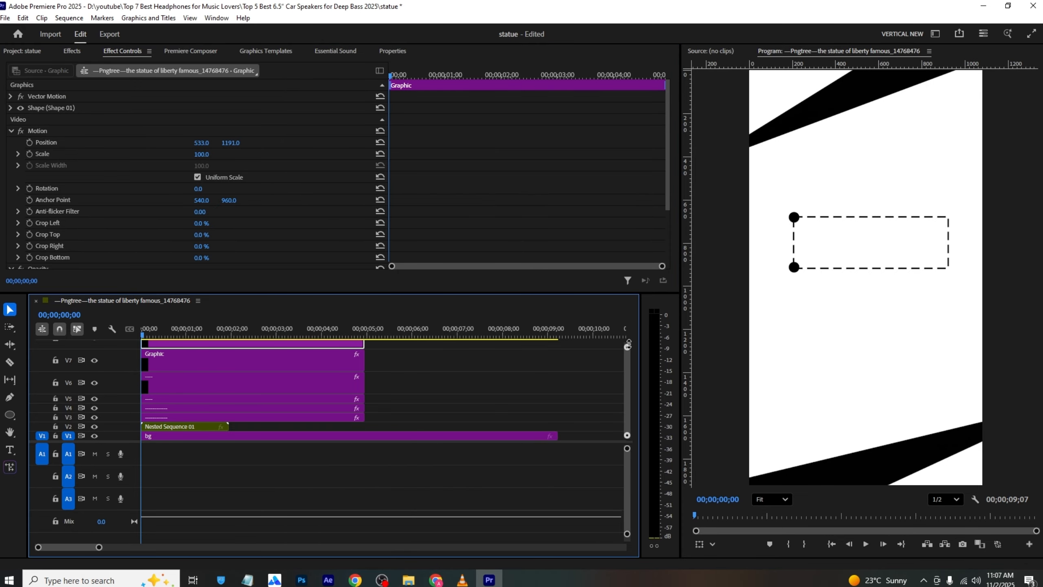
{"action": "scroll", "coordinate": [177, 368], "scroll_direction": "up", "scroll_amount": 2}
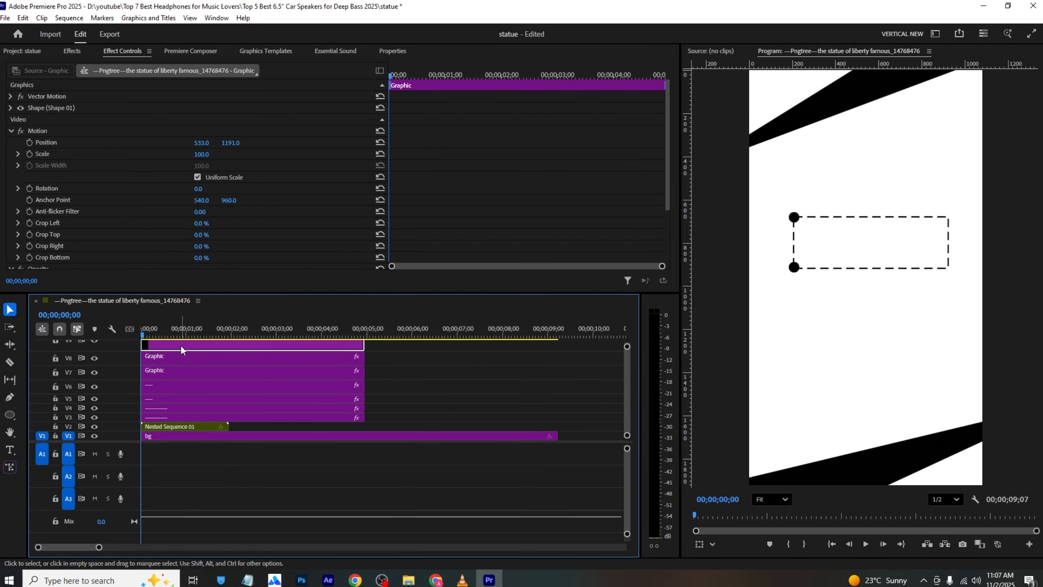
{"action": "mouse_move", "coordinate": [201, 143]}
{"action": "left_mouse_down"}
{"action": "mouse_move", "coordinate": [269, 143]}
{"action": "mouse_move", "coordinate": [205, 144]}
{"action": "left_mouse_up"}
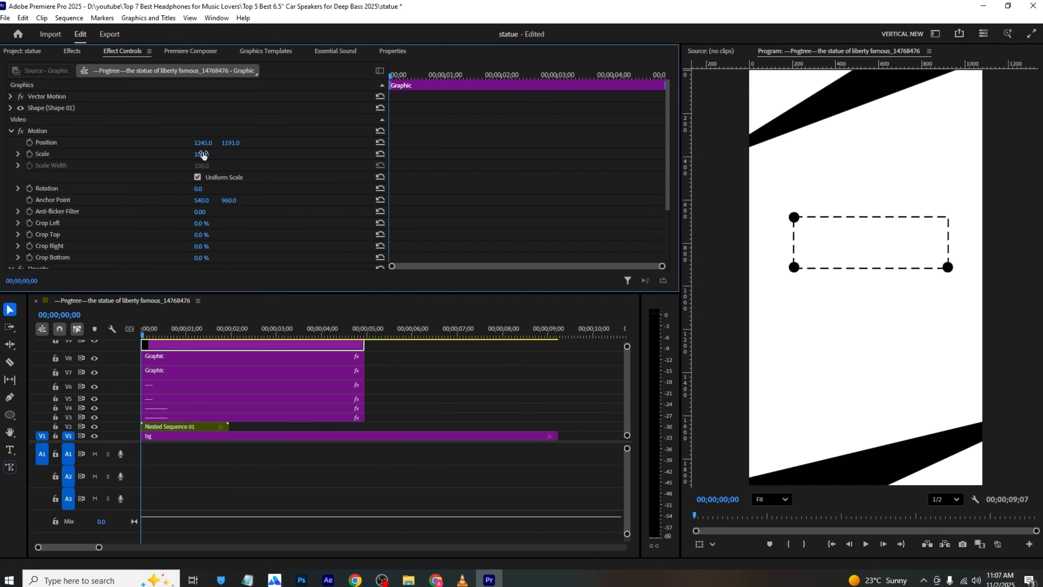
- Duplicate the lower-right circle onto V10, place it at the upper-right corner at 1245, 959, and save the project
{"action": "left_click", "coordinate": [621, 349]}
{"action": "scroll", "coordinate": [256, 358], "scroll_direction": "down", "scroll_amount": 2}
{"action": "left_click_drag", "start_coordinate": [256, 360], "coordinate": [247, 347]}
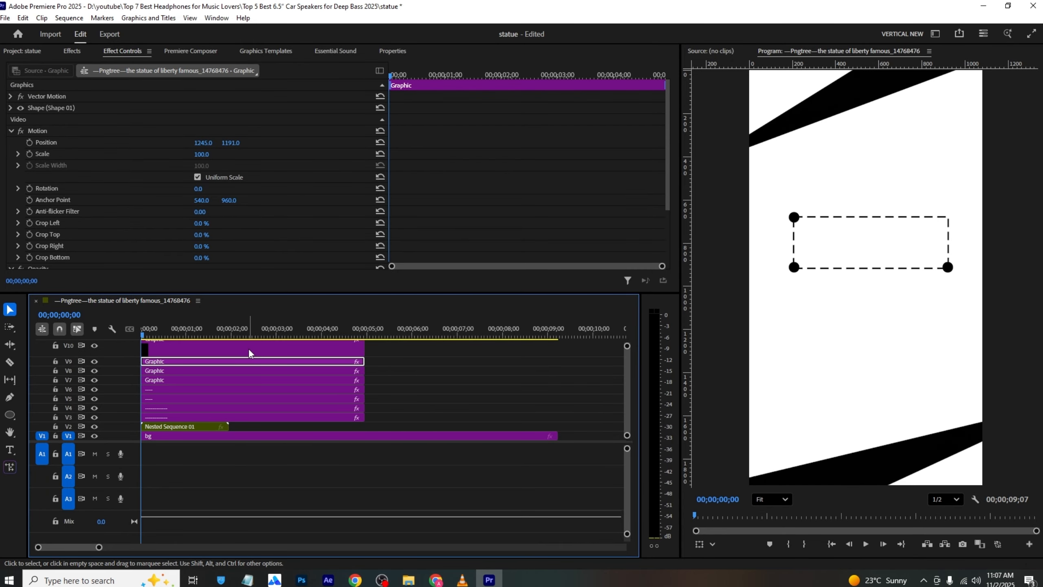
{"action": "left_click_drag", "start_coordinate": [241, 143], "coordinate": [181, 142]}
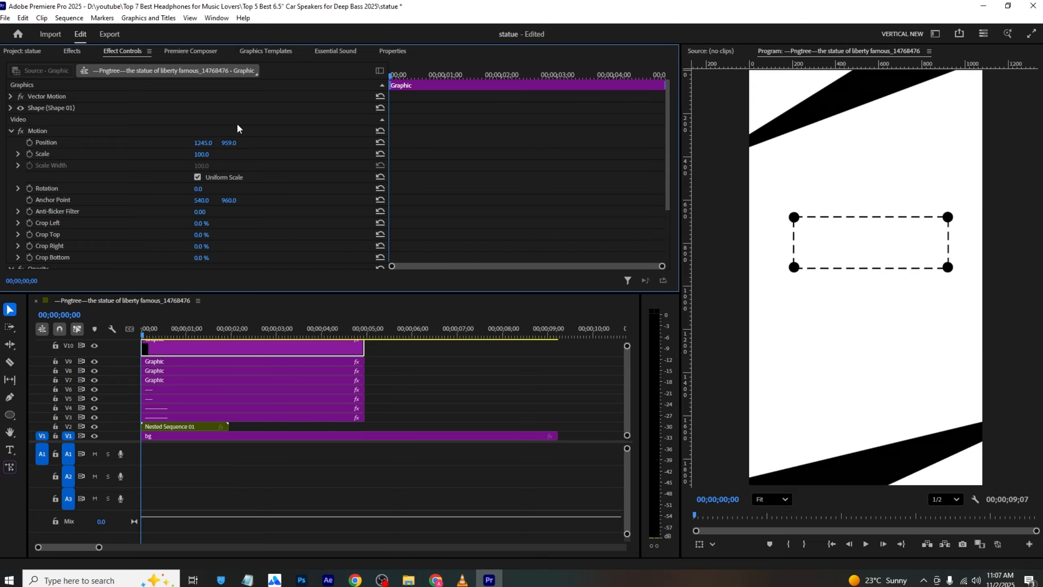
{"action": "key", "text": "ctrl+s"}
{"action": "left_click", "coordinate": [413, 375]}
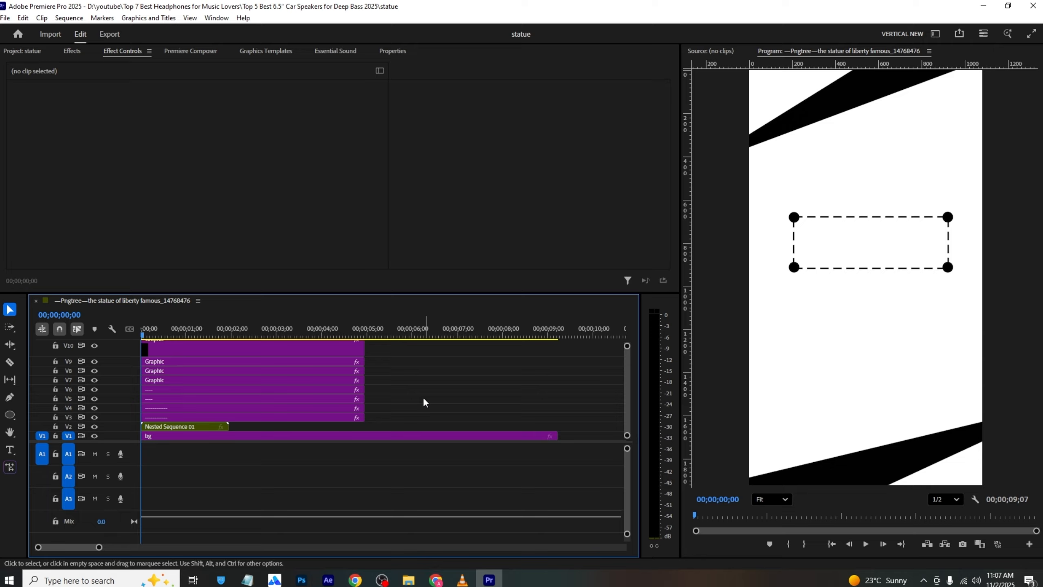
{"action": "left_click_drag", "start_coordinate": [416, 412], "coordinate": [303, 351]}
{"action": "right_click", "coordinate": [304, 350]}
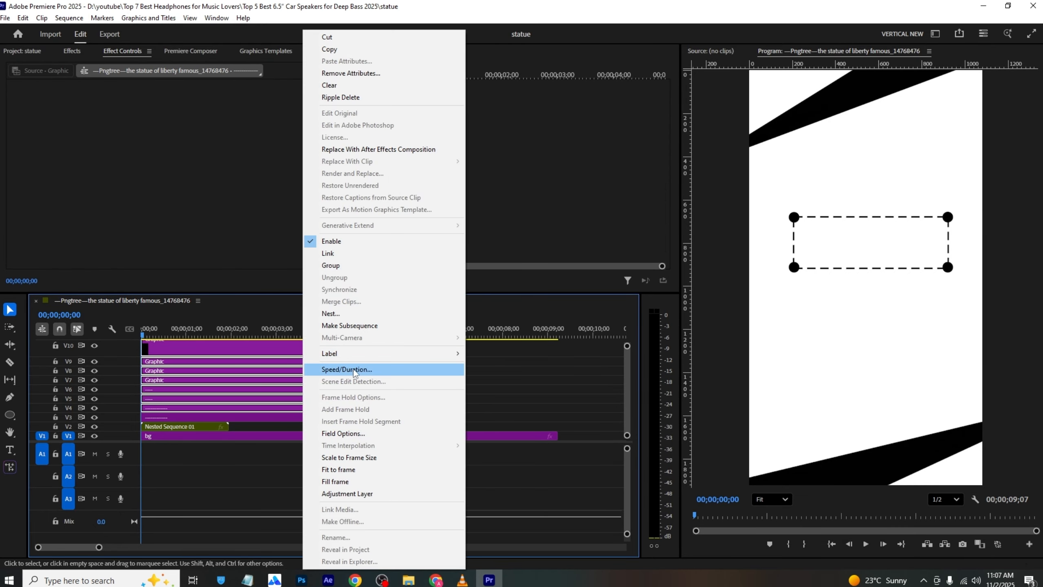
{"action": "left_click", "coordinate": [279, 412]}
{"action": "left_click_drag", "start_coordinate": [405, 404], "coordinate": [332, 373]}
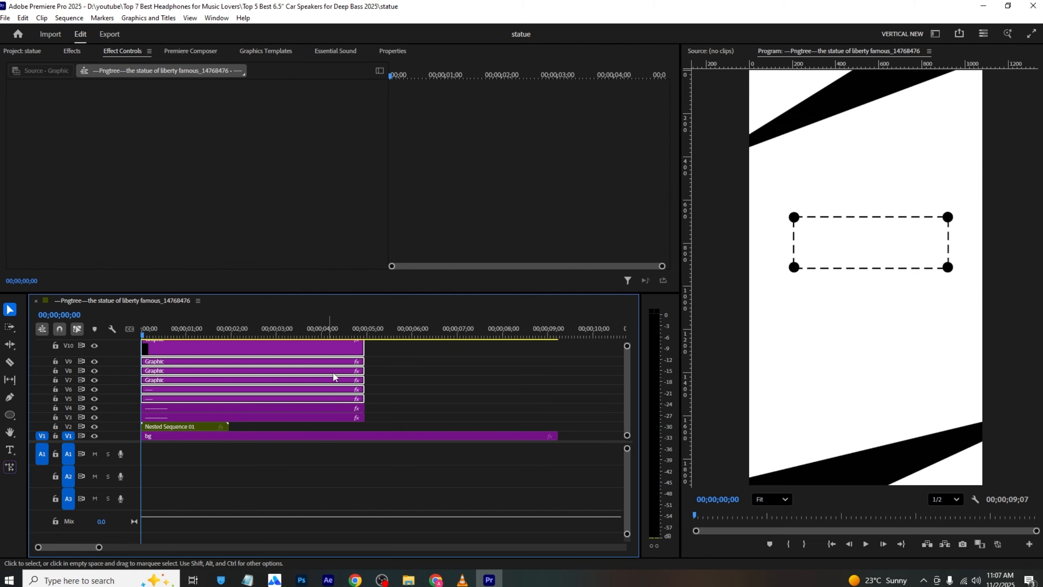
{"action": "left_click", "coordinate": [357, 418]}
- Nest all the dashed line and circle clips on V3 through V10 as Nested Sequence 02
{"action": "left_click_drag", "start_coordinate": [382, 420], "coordinate": [321, 353]}
{"action": "right_click", "coordinate": [321, 353]}
{"action": "left_click", "coordinate": [395, 301]}
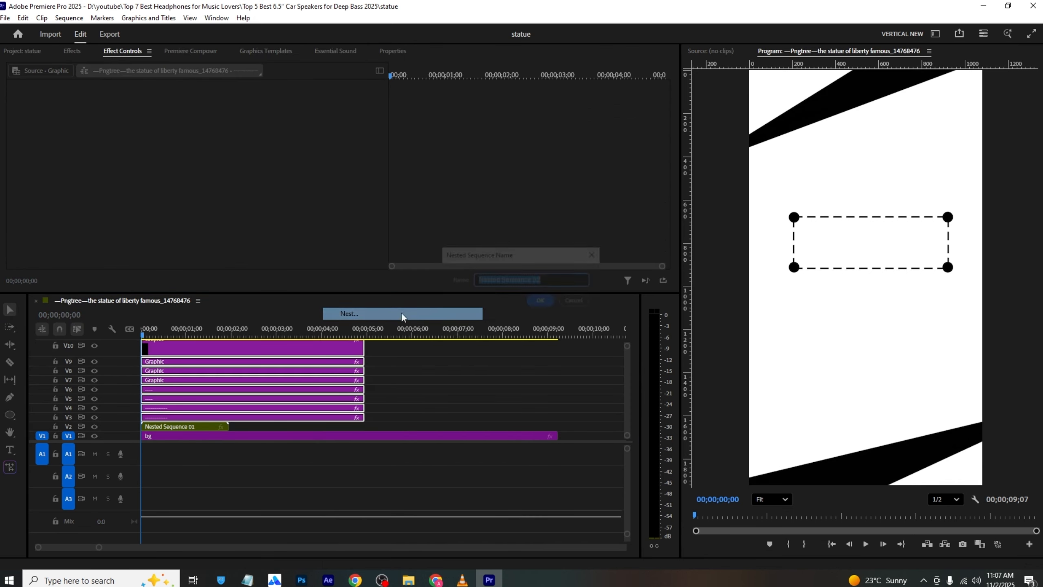
{"action": "left_click", "coordinate": [541, 302]}
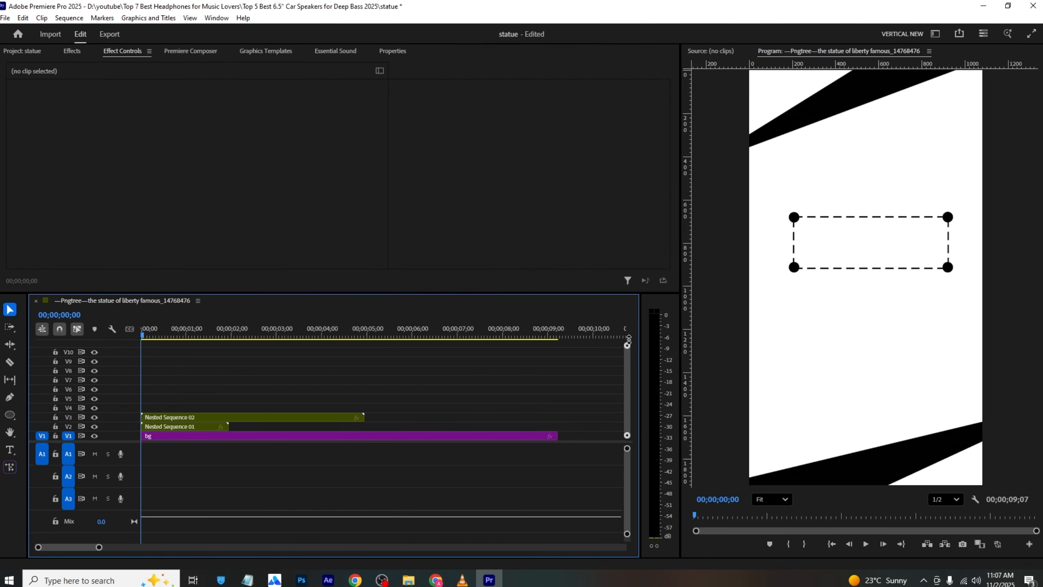
{"action": "mouse_move", "coordinate": [627, 346]}
{"action": "left_mouse_down"}
{"action": "mouse_move", "coordinate": [627, 383]}
{"action": "mouse_move", "coordinate": [628, 350]}
{"action": "left_mouse_up"}
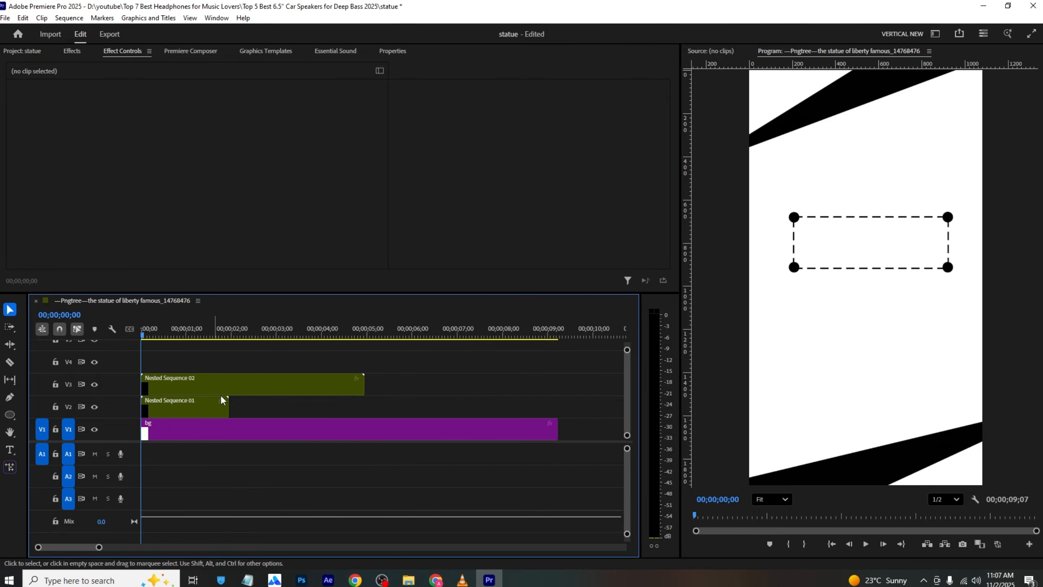
- Move the anchor point of Nested Sequence 02 onto the rectangle's upper-left corner circle, at 205.4, 678.8
{"action": "left_click", "coordinate": [232, 386]}
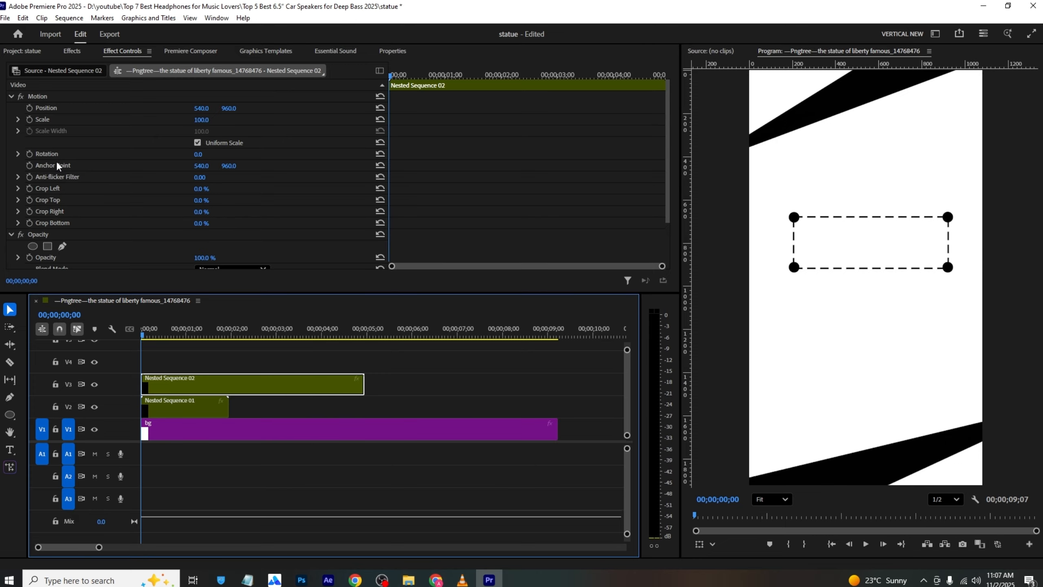
{"action": "left_click", "coordinate": [58, 162]}
{"action": "left_click", "coordinate": [867, 280]}
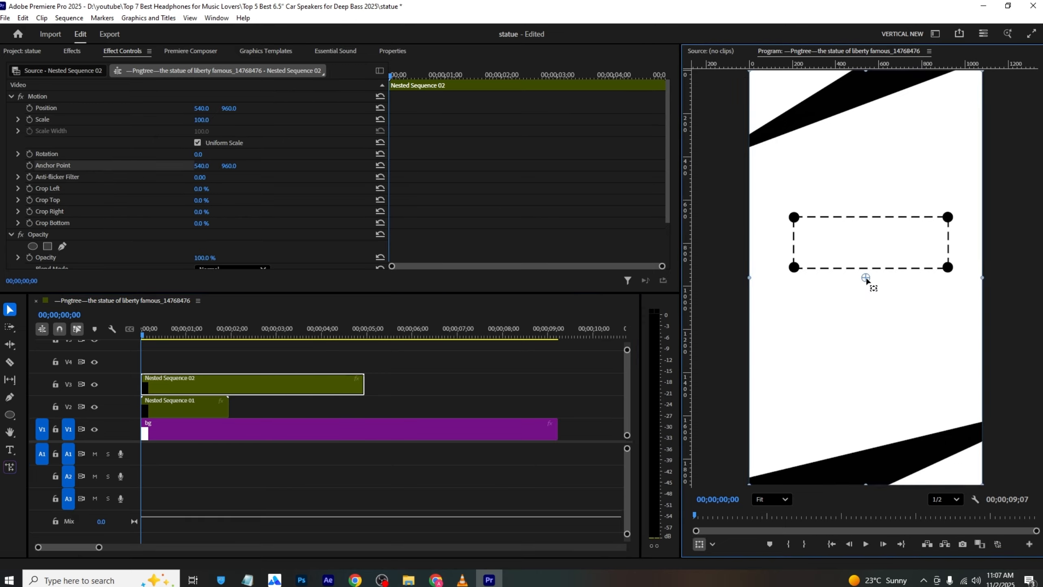
{"action": "left_click_drag", "start_coordinate": [866, 278], "coordinate": [794, 217]}
- Keyframe the nested sequence's Position, Scale and Rotation, and shift these keyframes to just before the two-second mark
{"action": "left_click", "coordinate": [29, 119]}
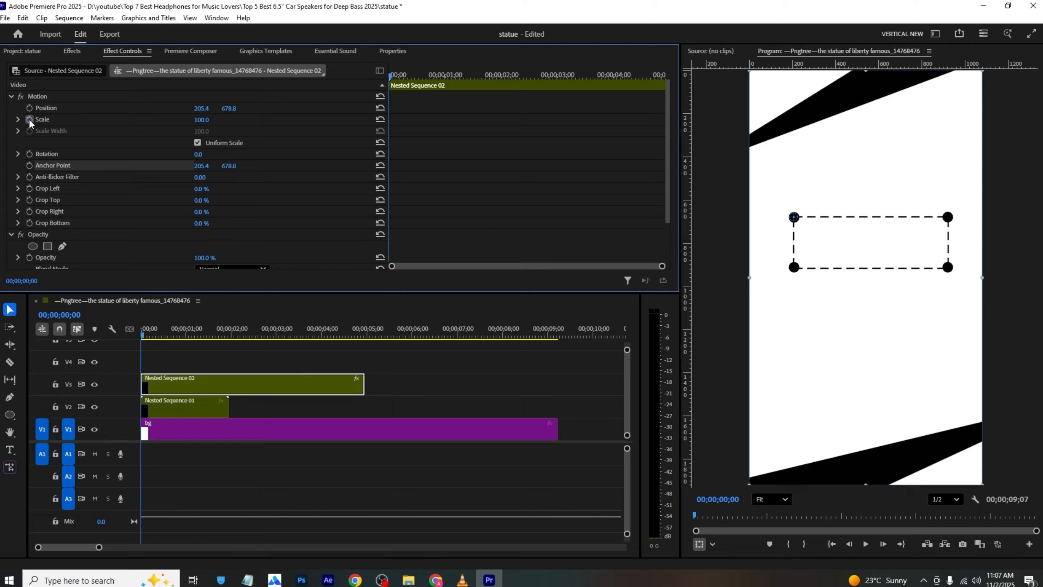
{"action": "left_click", "coordinate": [30, 108]}
{"action": "left_click", "coordinate": [30, 155]}
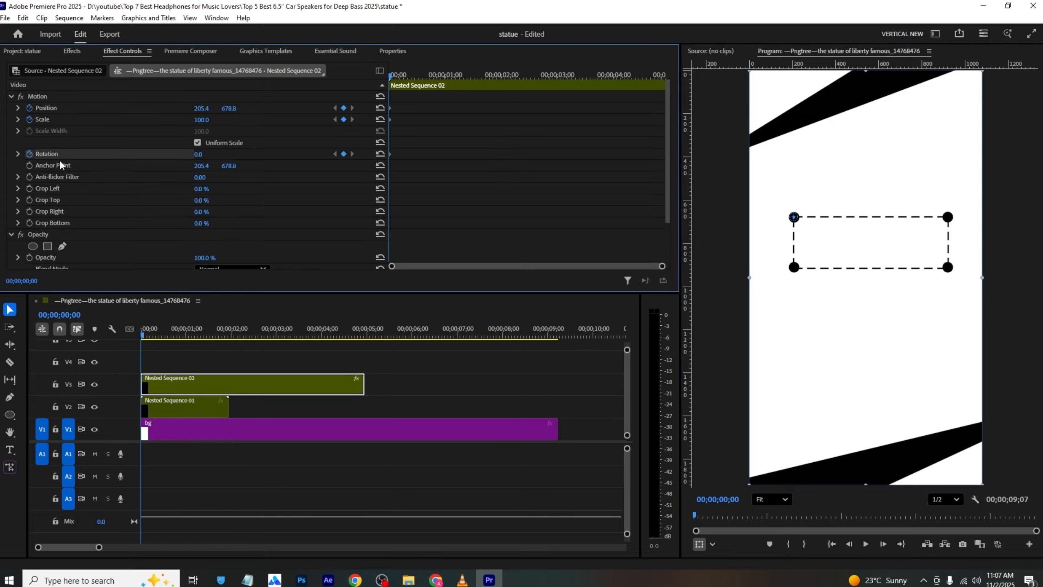
{"action": "left_click_drag", "start_coordinate": [404, 105], "coordinate": [376, 193]}
{"action": "left_click_drag", "start_coordinate": [397, 151], "coordinate": [485, 165]}
- At the clip's start, set Scale to 4, Rotation to 23° and Position to 164.4, 678.8, save, and play back the animation
{"action": "left_click_drag", "start_coordinate": [201, 119], "coordinate": [150, 119]}
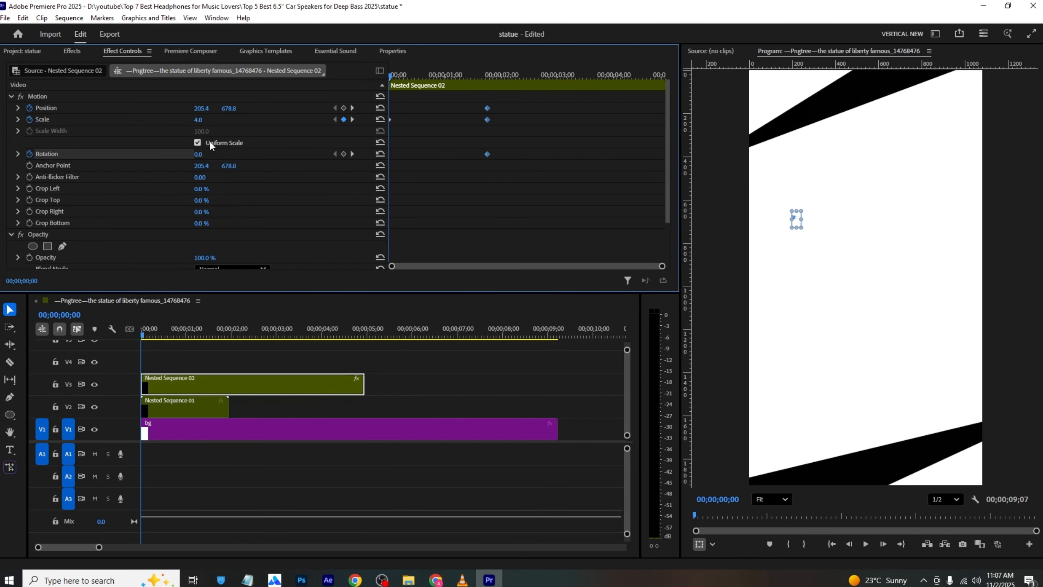
{"action": "key", "text": "alt+Tab"}
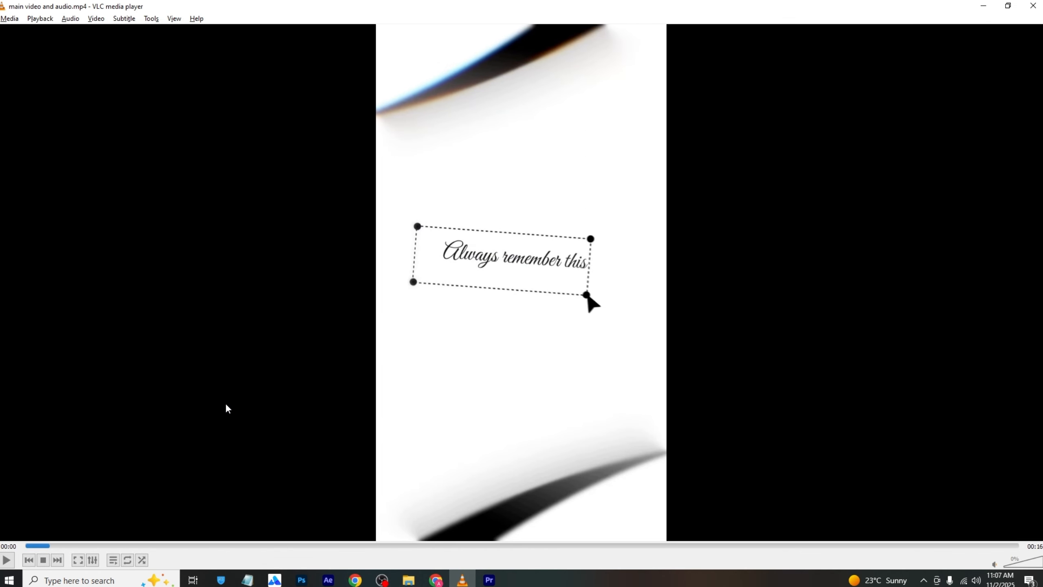
{"action": "left_click", "coordinate": [33, 545]}
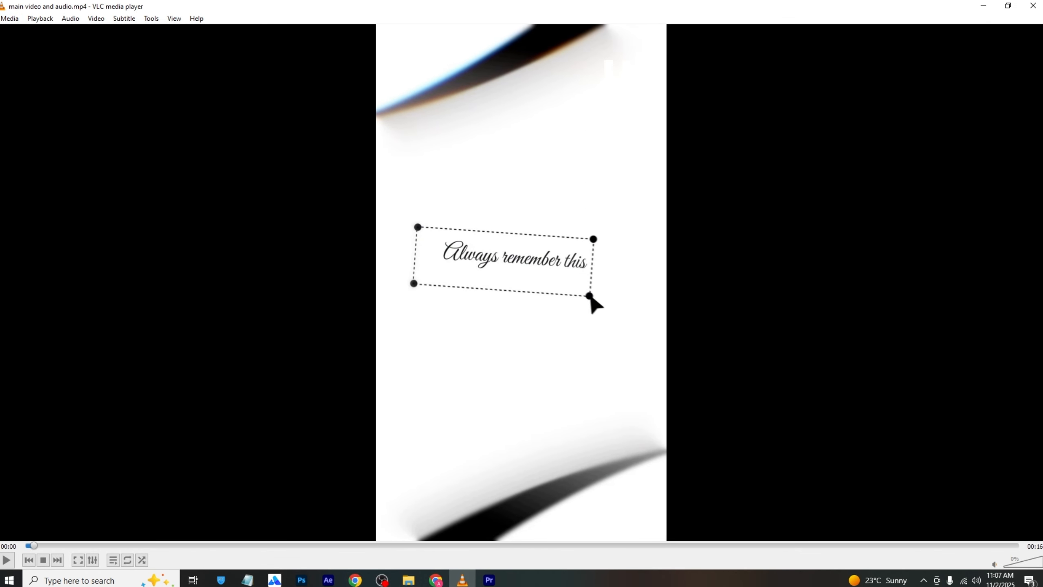
{"action": "key", "text": "alt+Tab"}
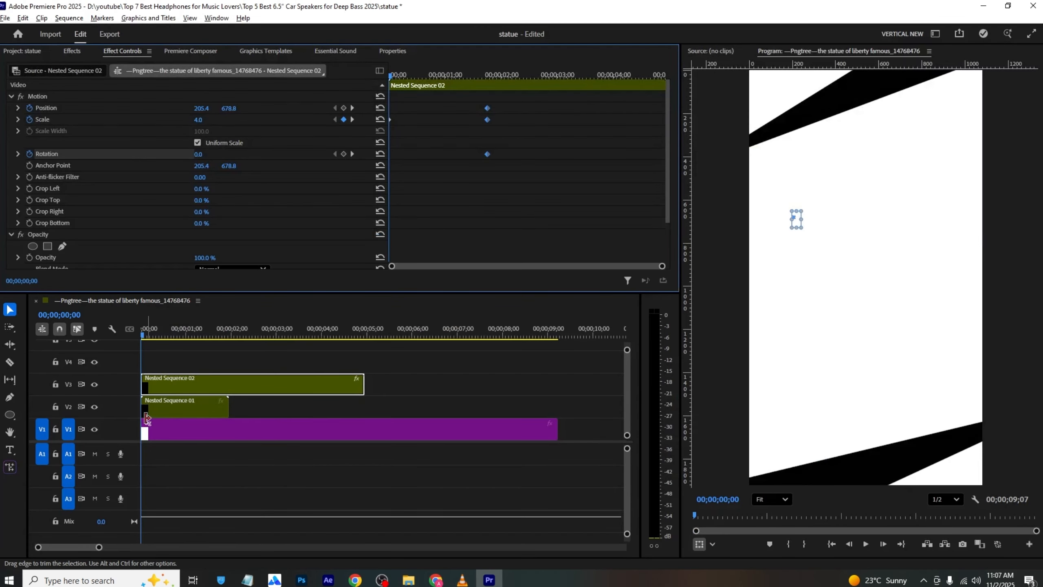
{"action": "key", "text": "ctrl+shift+z"}
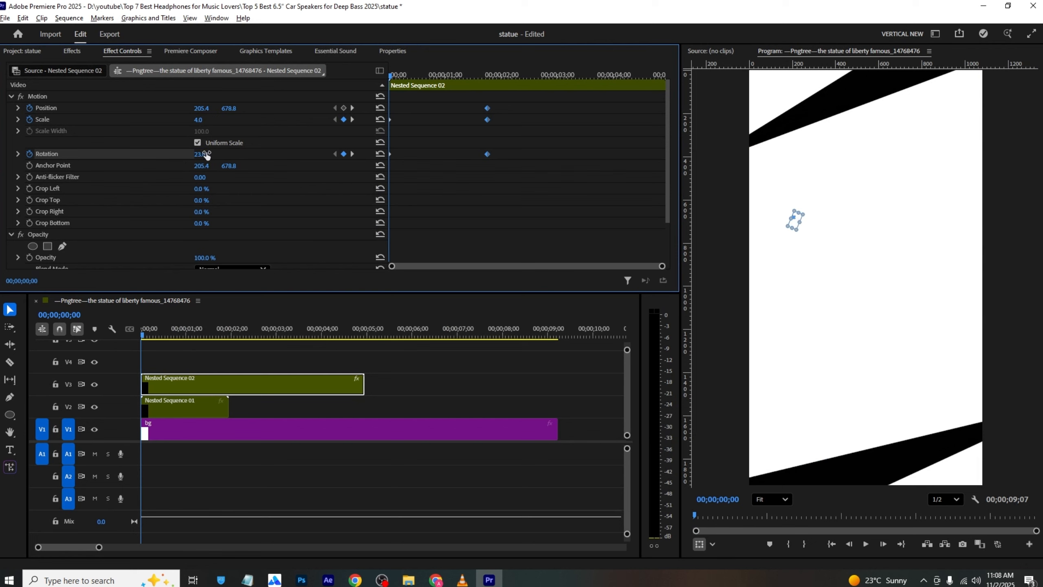
{"action": "key", "text": "ctrl+s"}
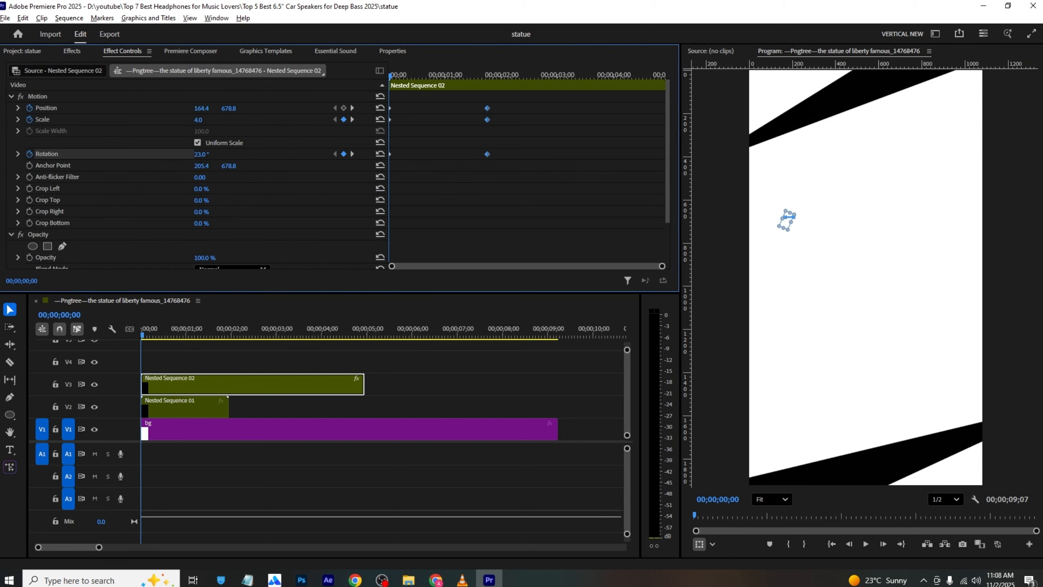
{"action": "key", "text": "space"}
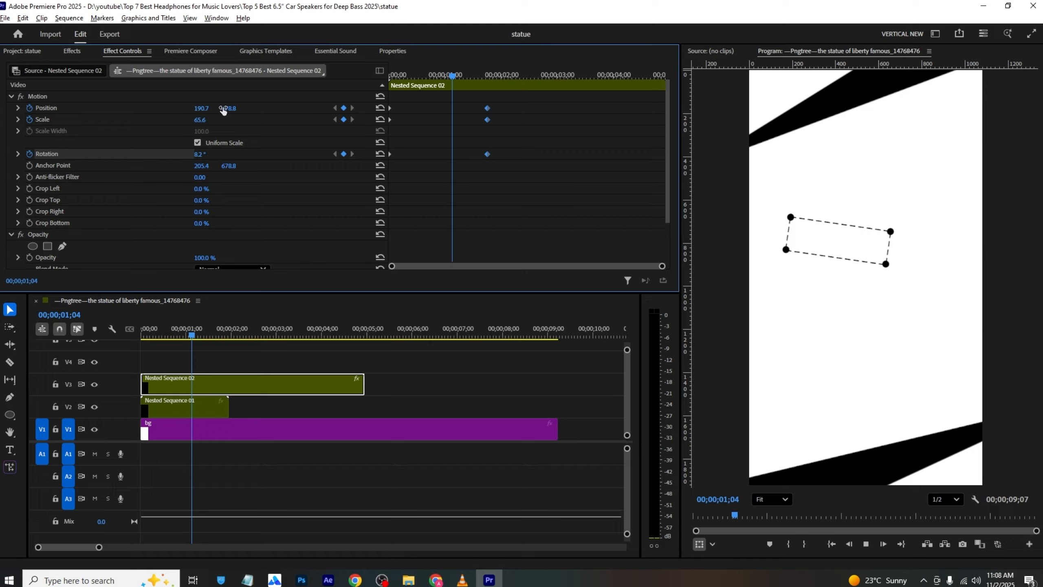
{"action": "key", "text": "space"}
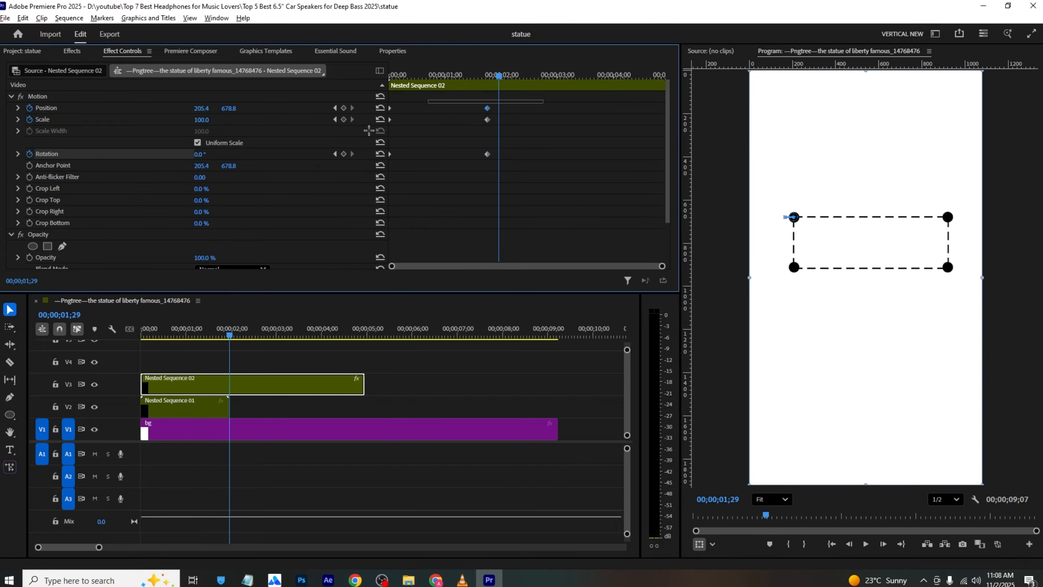
- Apply Ease In temporal interpolation to the Position, Scale and Rotation keyframes of Nested Sequence 02, and play back the animation
{"action": "right_click", "coordinate": [489, 106]}
{"action": "mouse_move", "coordinate": [547, 198]}
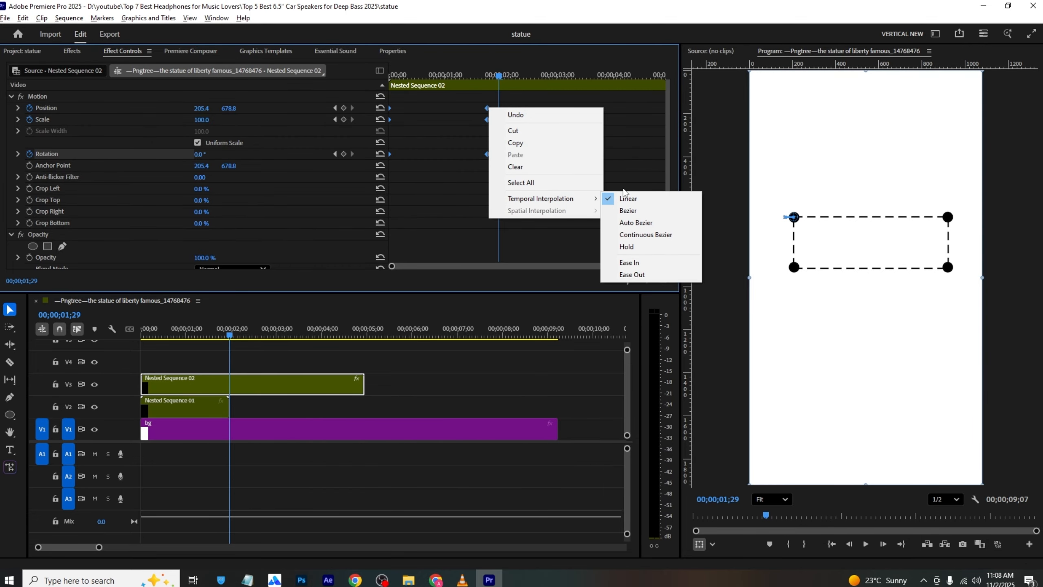
{"action": "left_click", "coordinate": [671, 259]}
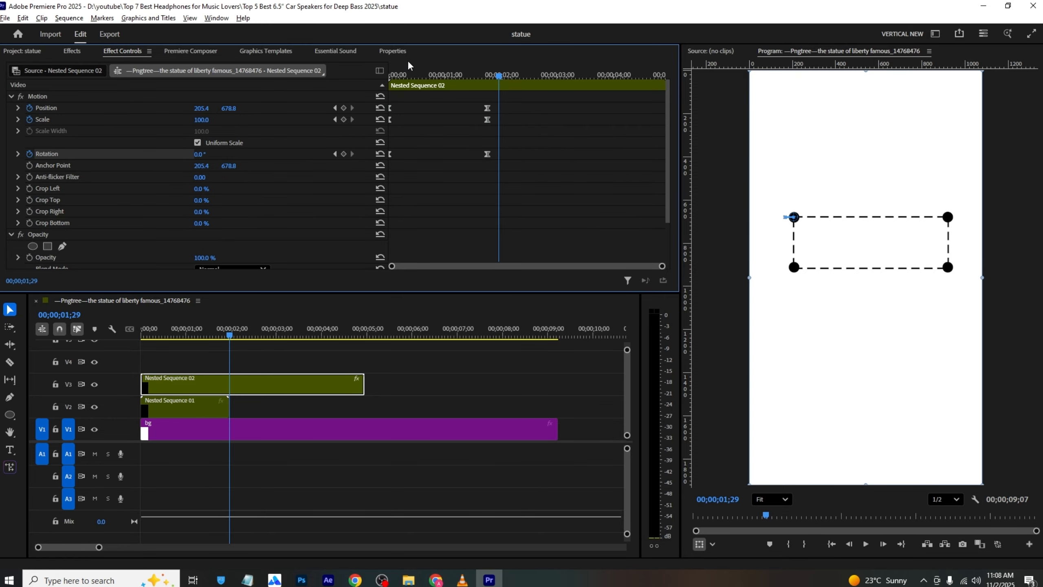
{"action": "key", "text": "Home"}
{"action": "key", "text": "space"}
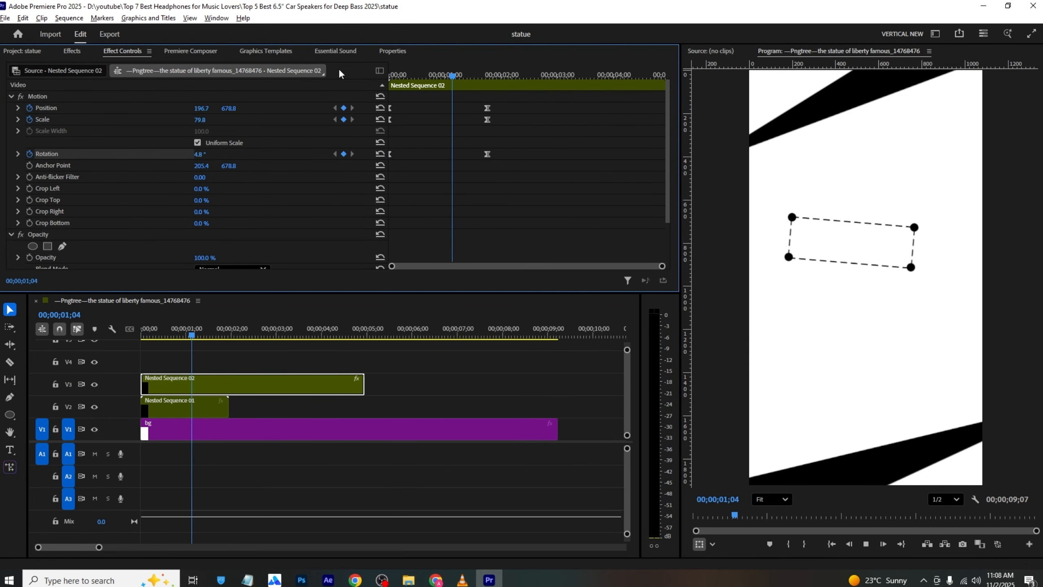
{"action": "key", "text": "space"}
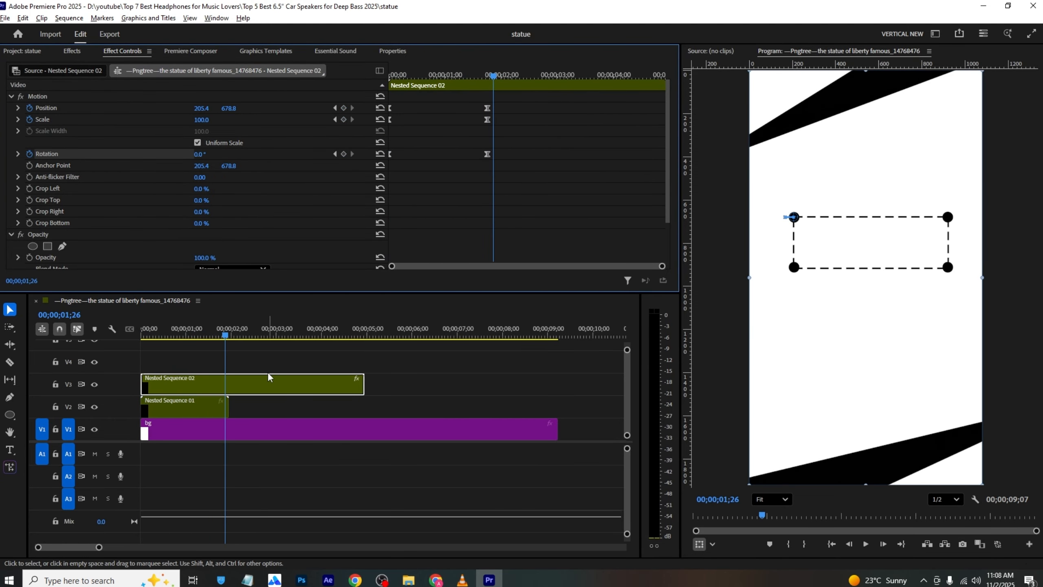
{"action": "left_click", "coordinate": [294, 362]}
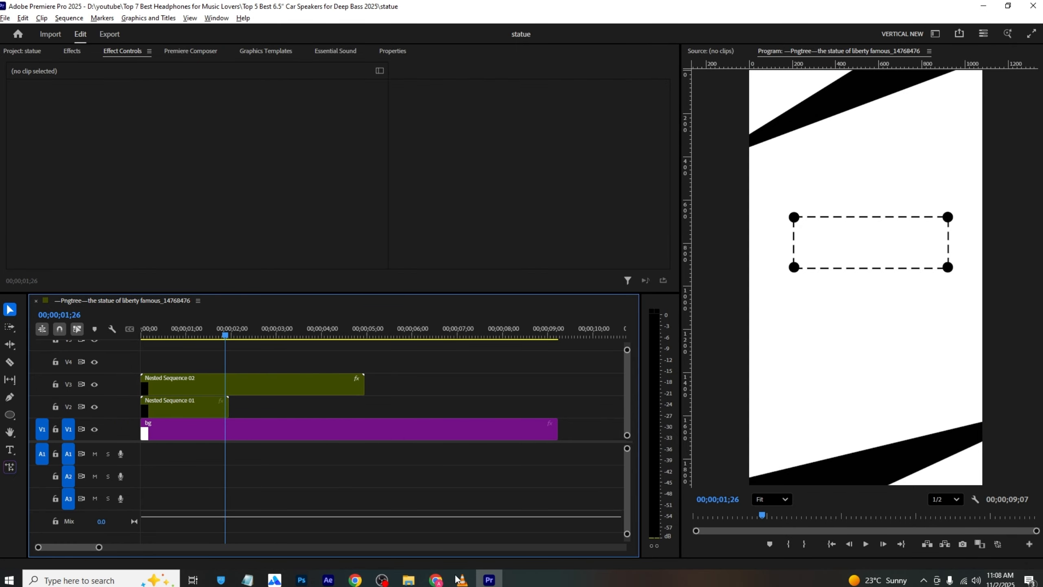
- Switch to VLC media player, play the reference video's text-box section, and return to Premiere Pro
{"action": "key", "text": "alt+Tab"}
{"action": "key", "text": "space"}
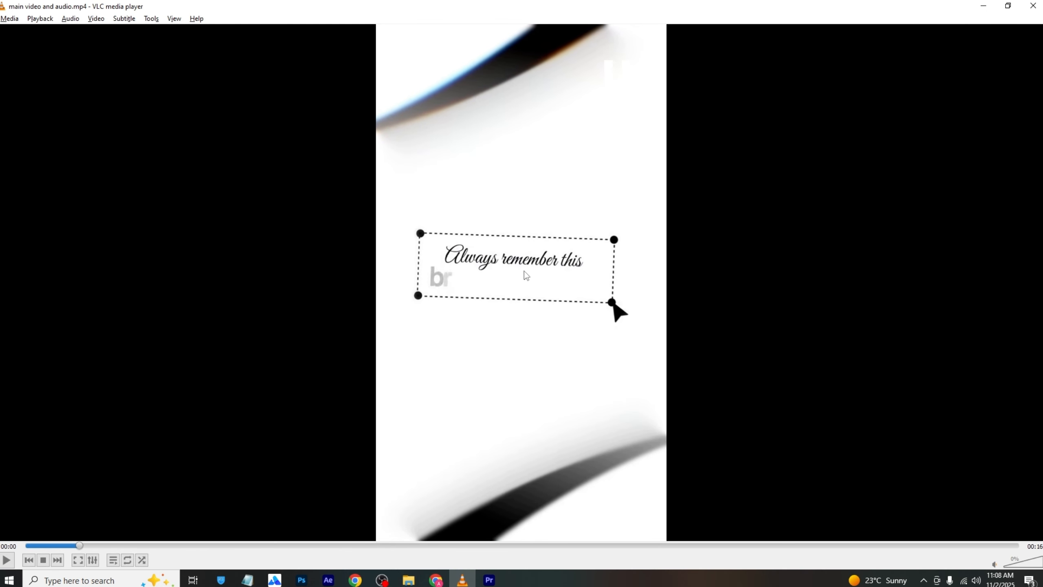
{"action": "key", "text": "space"}
{"action": "key", "text": "space"}
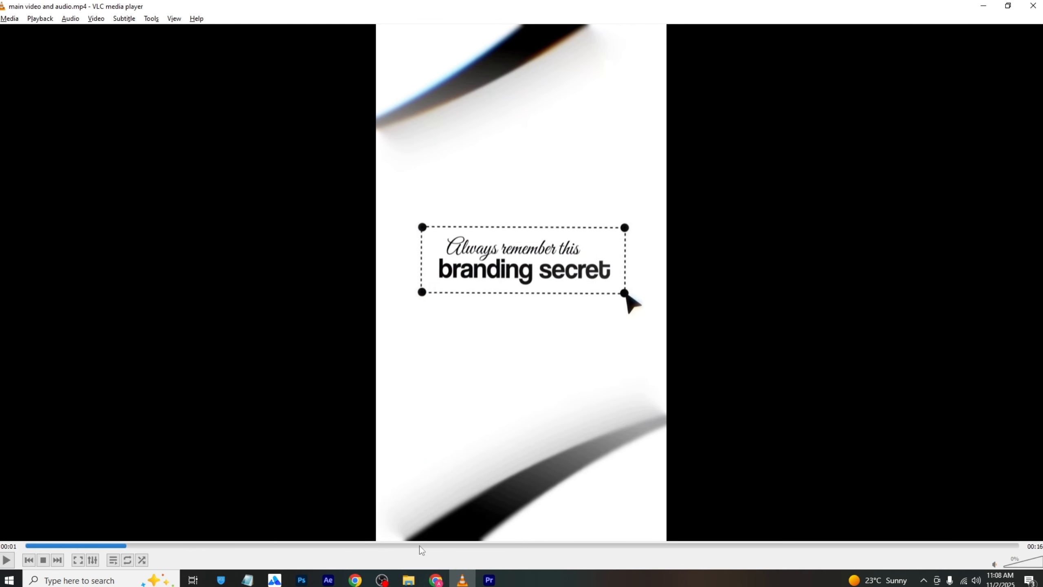
{"action": "left_click", "coordinate": [488, 580]}
{"action": "left_click", "coordinate": [462, 579]}
{"action": "left_click", "coordinate": [486, 577]}
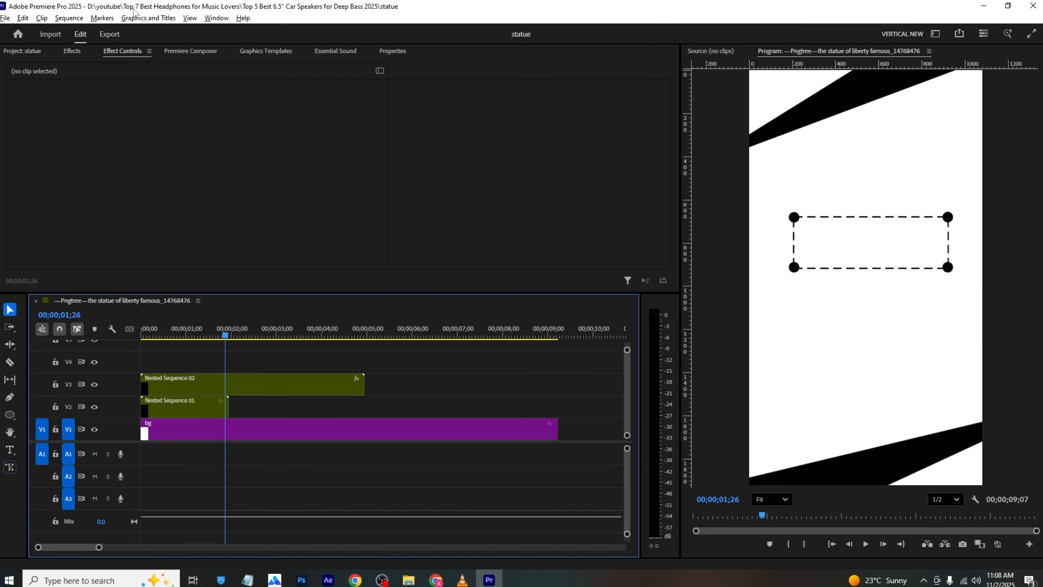
- Add the Ease Fade Together 3 text preset from Premiere Composer on V4, starting at 00;00;01;26
{"action": "left_click", "coordinate": [173, 53]}
{"action": "left_click", "coordinate": [22, 126]}
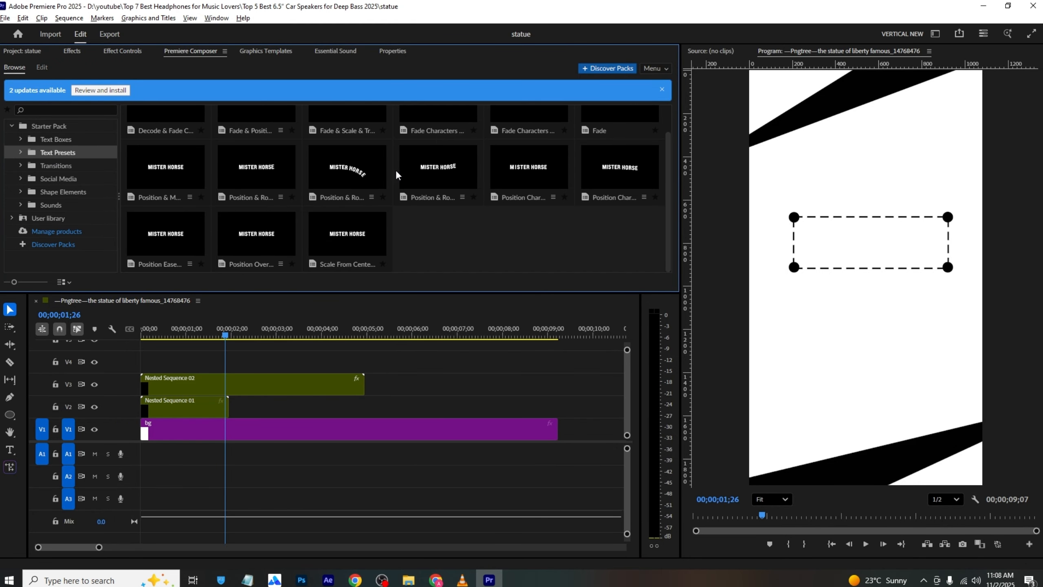
{"action": "key", "text": "alt+Tab"}
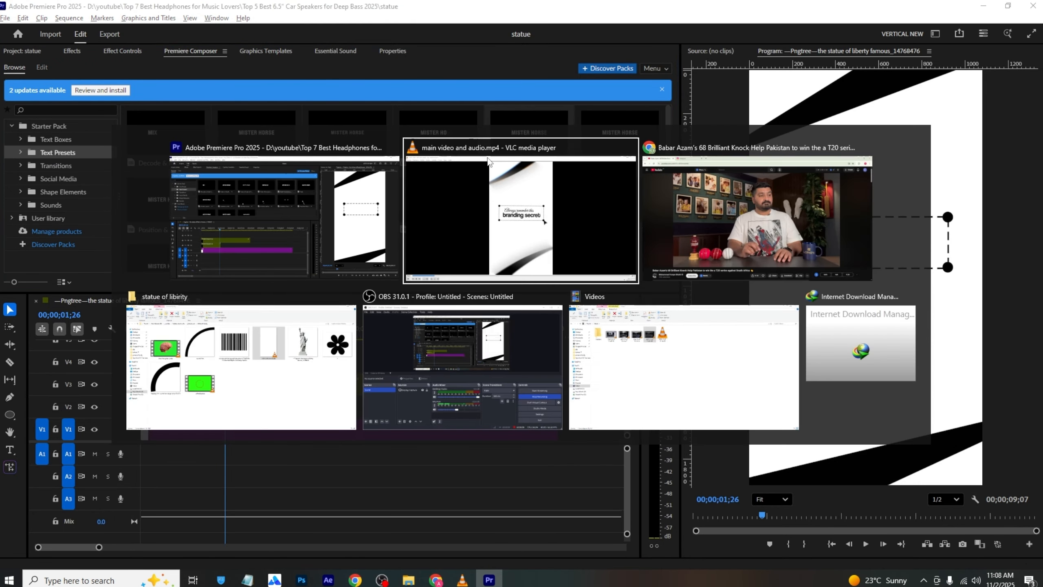
{"action": "key", "text": "alt+Tab"}
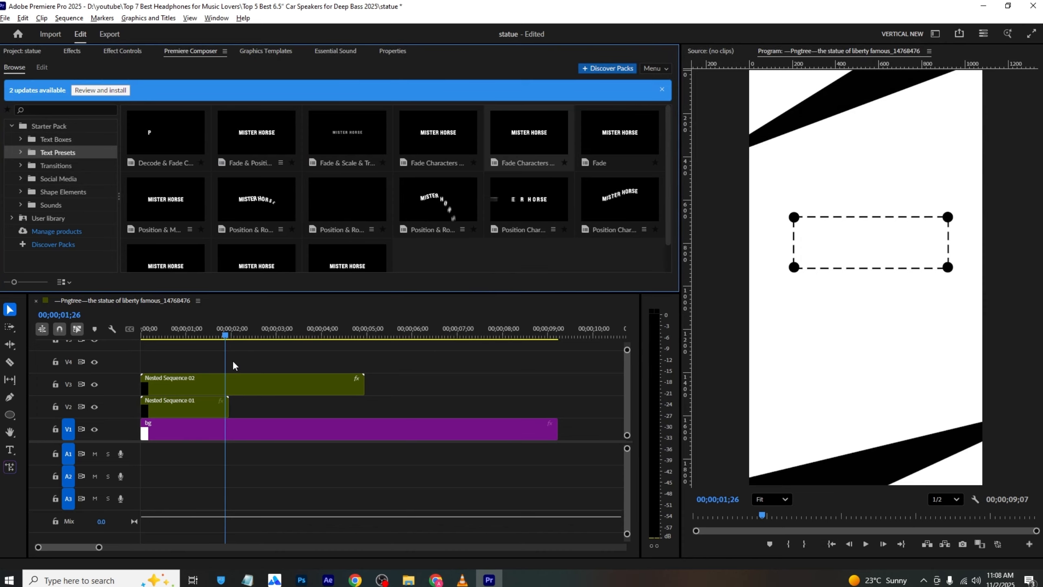
{"action": "double_click", "coordinate": [529, 133]}
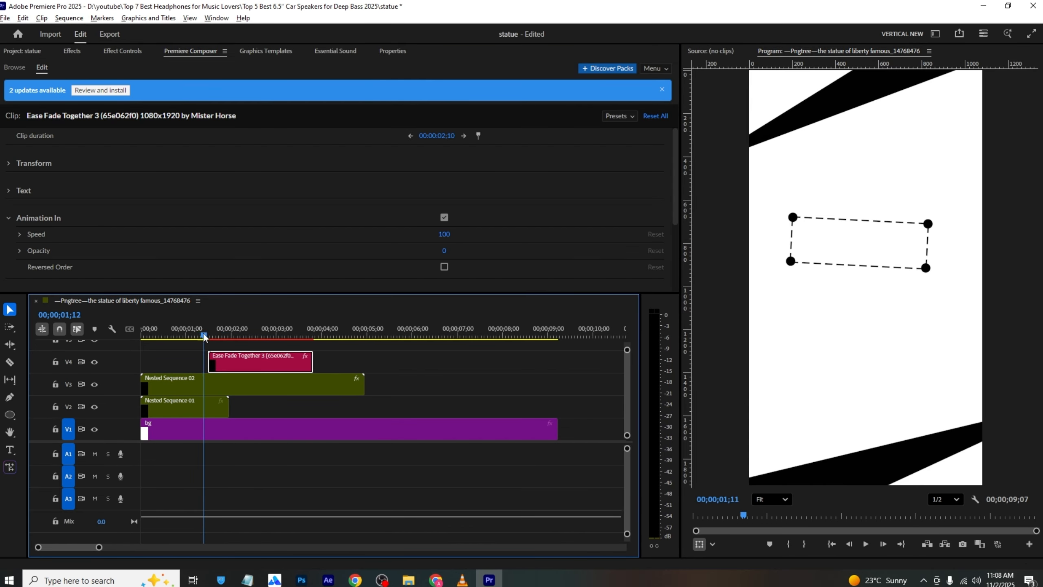
{"action": "left_click_drag", "start_coordinate": [241, 363], "coordinate": [256, 362]}
- Set the preset text's fill color to black (000000), and move the playhead to 00;00;02;27 to view it
{"action": "left_click", "coordinate": [393, 51]}
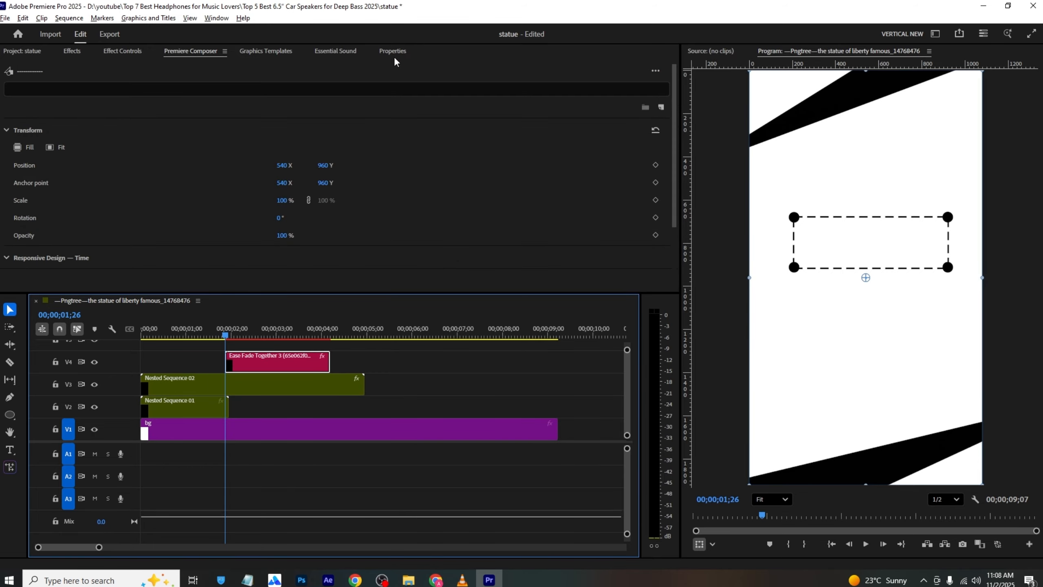
{"action": "scroll", "coordinate": [171, 168], "scroll_direction": "down", "scroll_amount": 3}
{"action": "scroll", "coordinate": [172, 167], "scroll_direction": "down", "scroll_amount": 8}
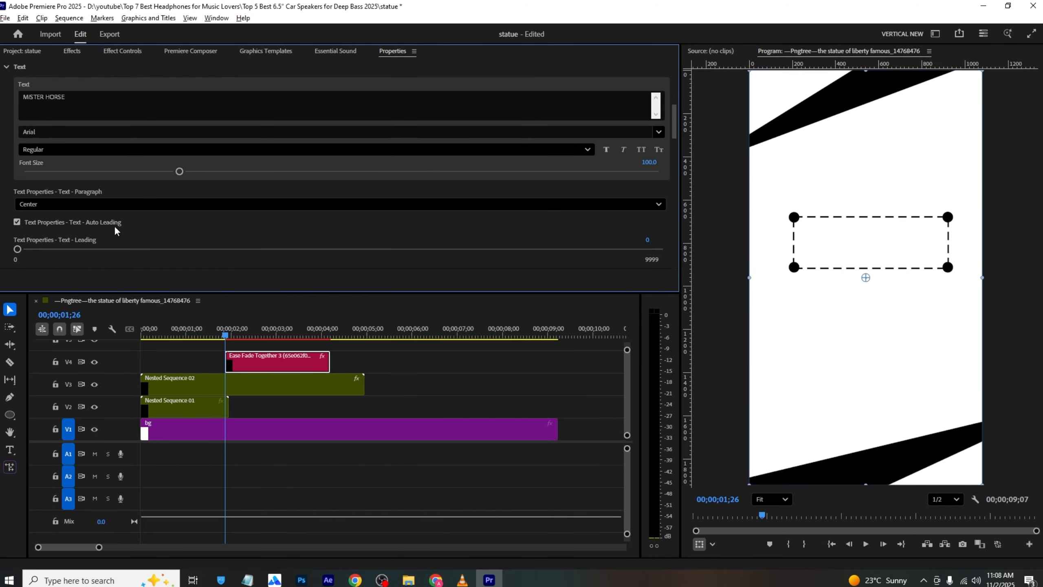
{"action": "left_click", "coordinate": [22, 238]}
{"action": "left_click", "coordinate": [416, 244]}
{"action": "left_click", "coordinate": [394, 342]}
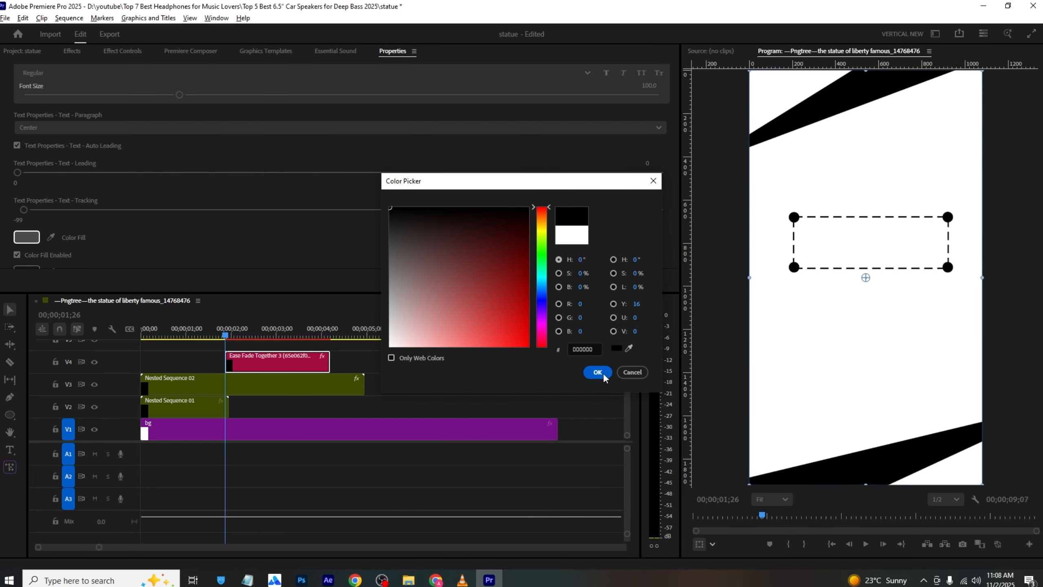
{"action": "left_click", "coordinate": [595, 369]}
{"action": "left_click_drag", "start_coordinate": [230, 335], "coordinate": [274, 339]}
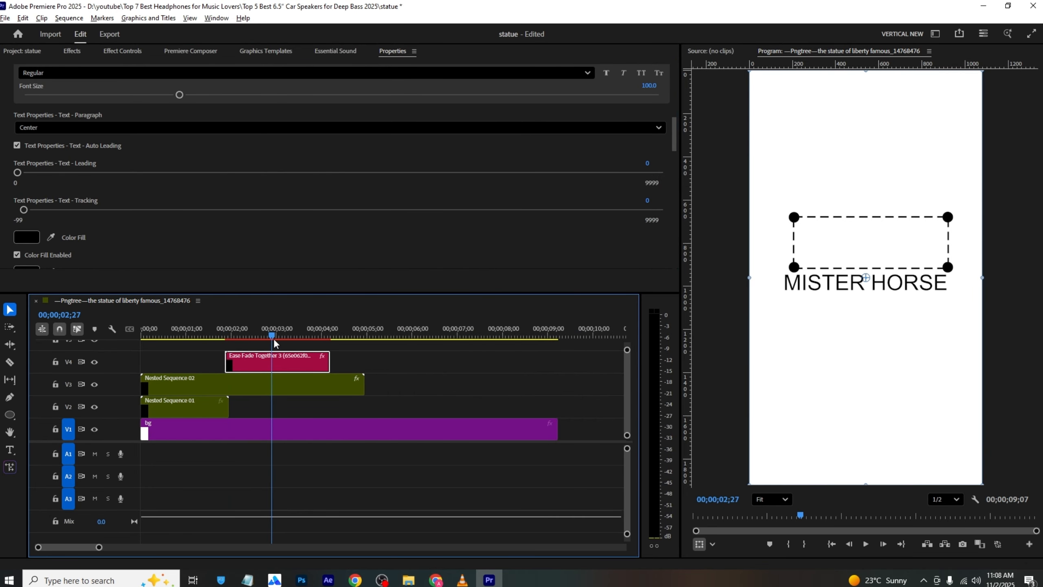
- Fit the text clip inside the dashed frame with Scale 81 and Position 568, 819, and glance at the reference video
{"action": "left_click", "coordinate": [136, 51]}
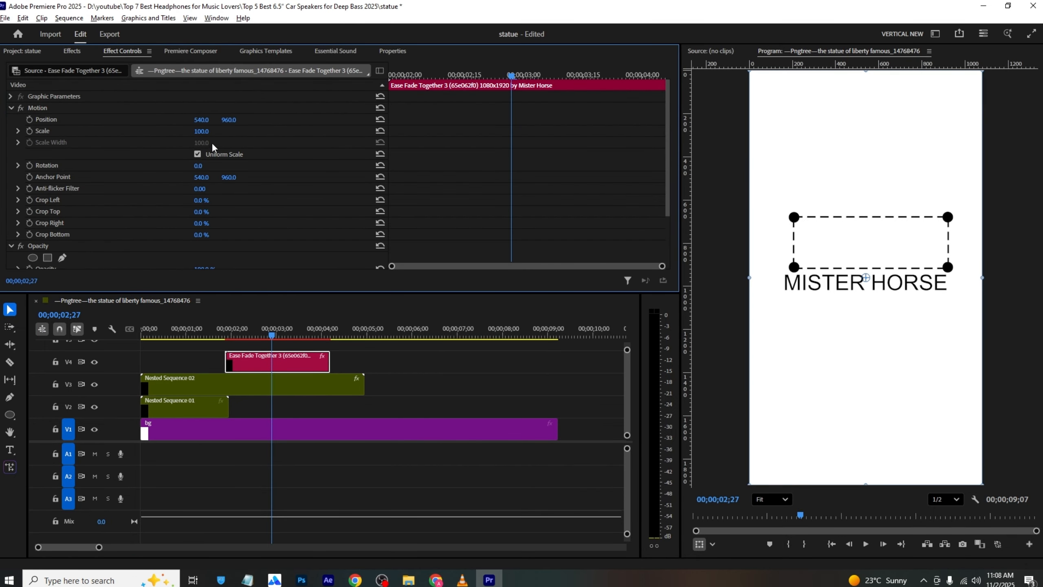
{"action": "mouse_move", "coordinate": [202, 131]}
{"action": "left_mouse_down"}
{"action": "mouse_move", "coordinate": [216, 119]}
{"action": "mouse_move", "coordinate": [206, 119]}
{"action": "left_mouse_up"}
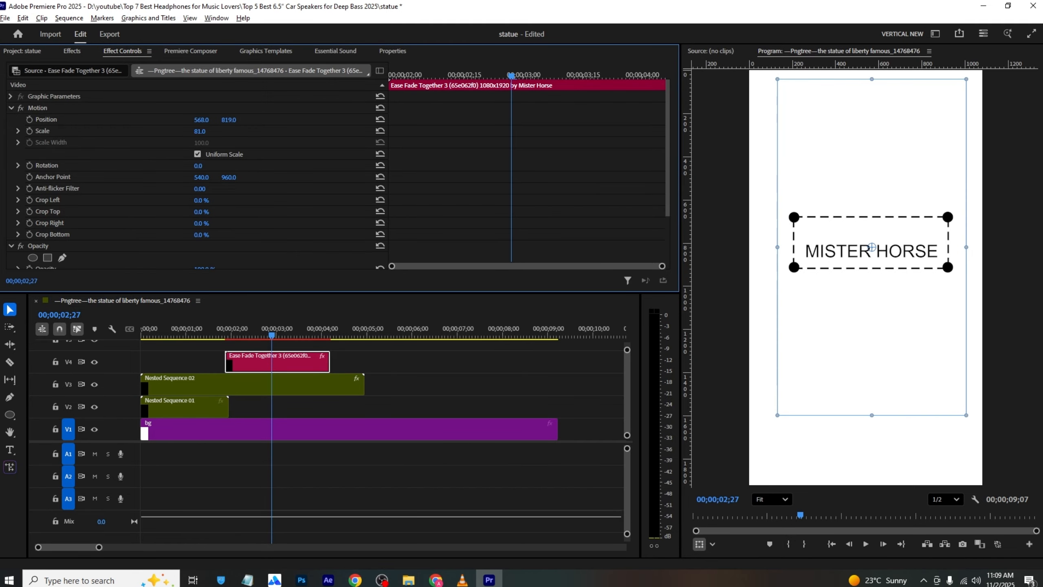
{"action": "key", "text": "alt+Tab"}
{"action": "key", "text": "alt+Tab"}
- Replace the preset's text with "branding secret"
{"action": "left_click", "coordinate": [409, 52]}
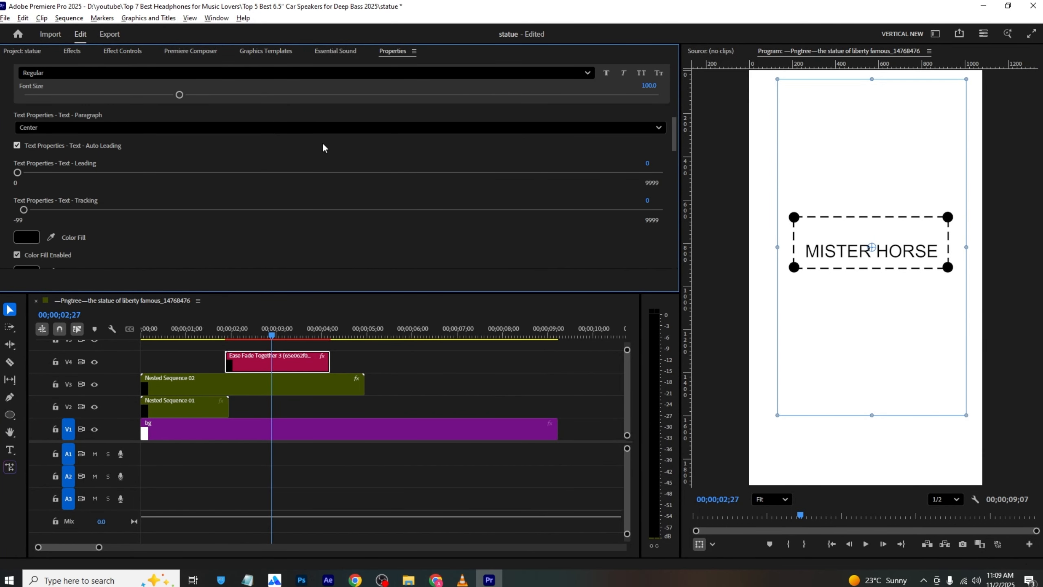
{"action": "scroll", "coordinate": [324, 226], "scroll_direction": "up", "scroll_amount": 2}
{"action": "left_click", "coordinate": [161, 106]}
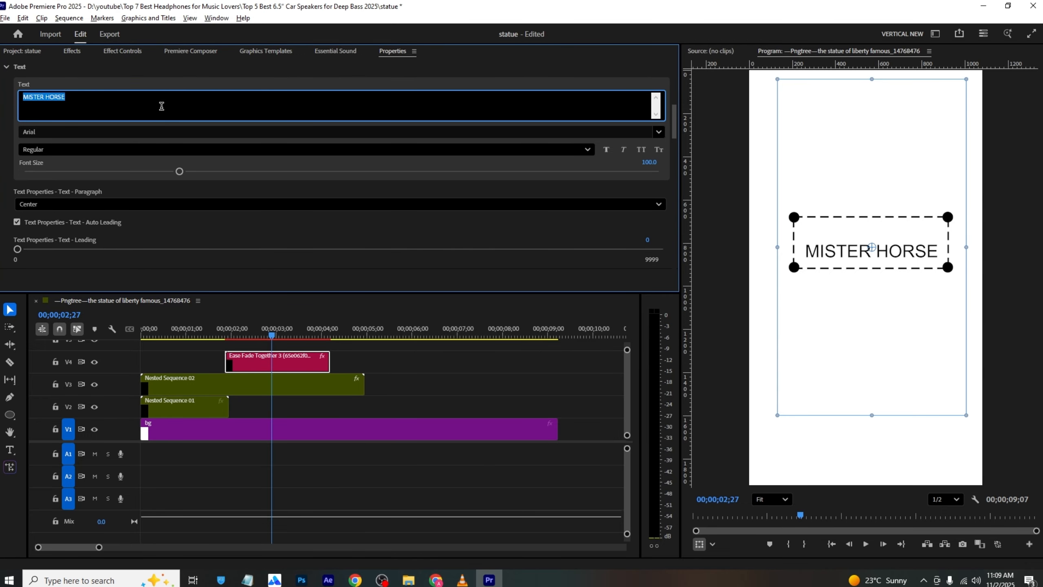
{"action": "type", "text": "branding secret"}
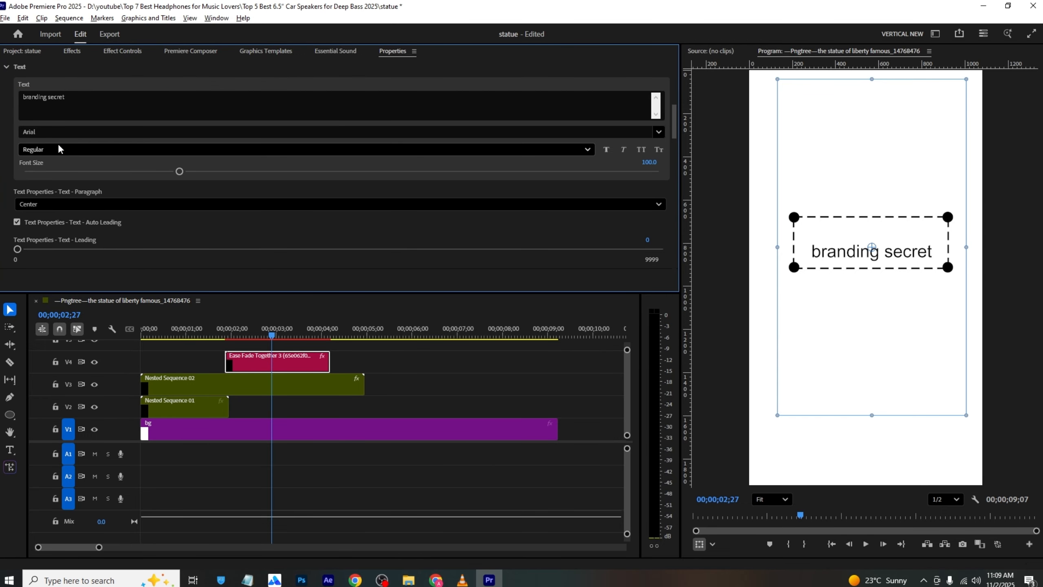
- Set the text's font style to Bold with Faux Bold, and save the project
{"action": "left_click", "coordinate": [78, 150]}
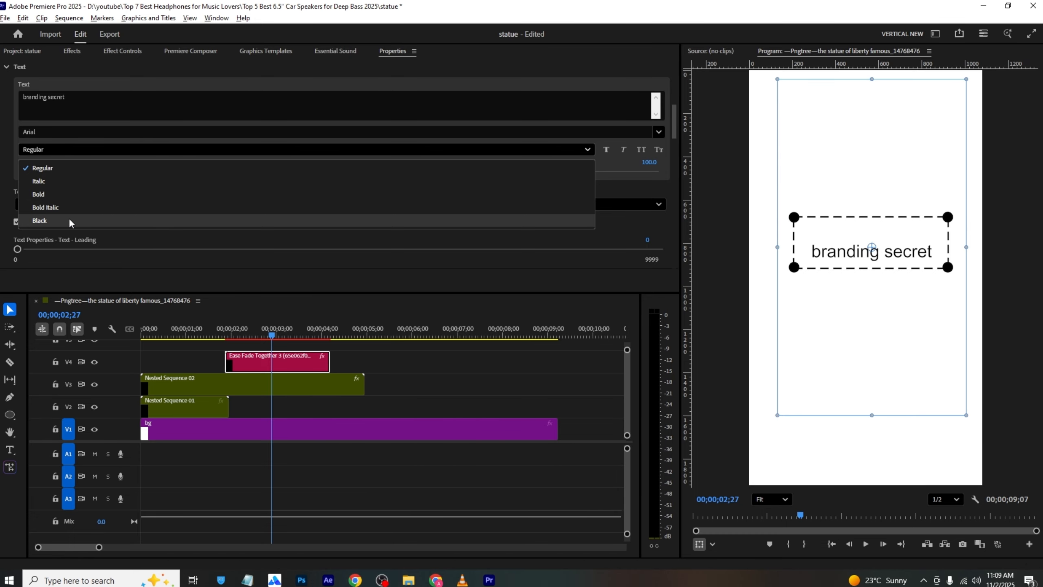
{"action": "left_click", "coordinate": [45, 207]}
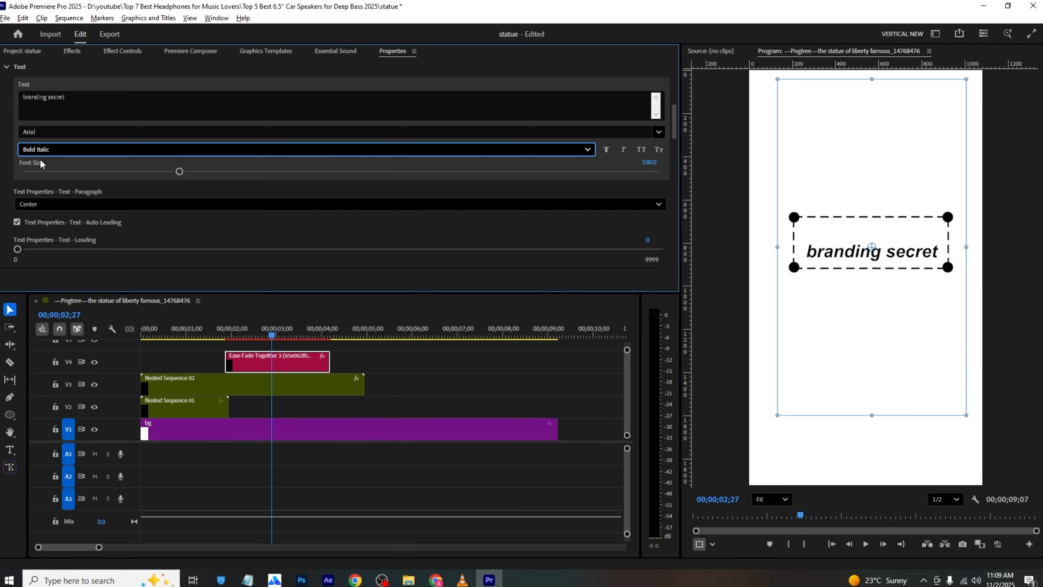
{"action": "left_click", "coordinate": [48, 152]}
{"action": "left_click", "coordinate": [45, 194]}
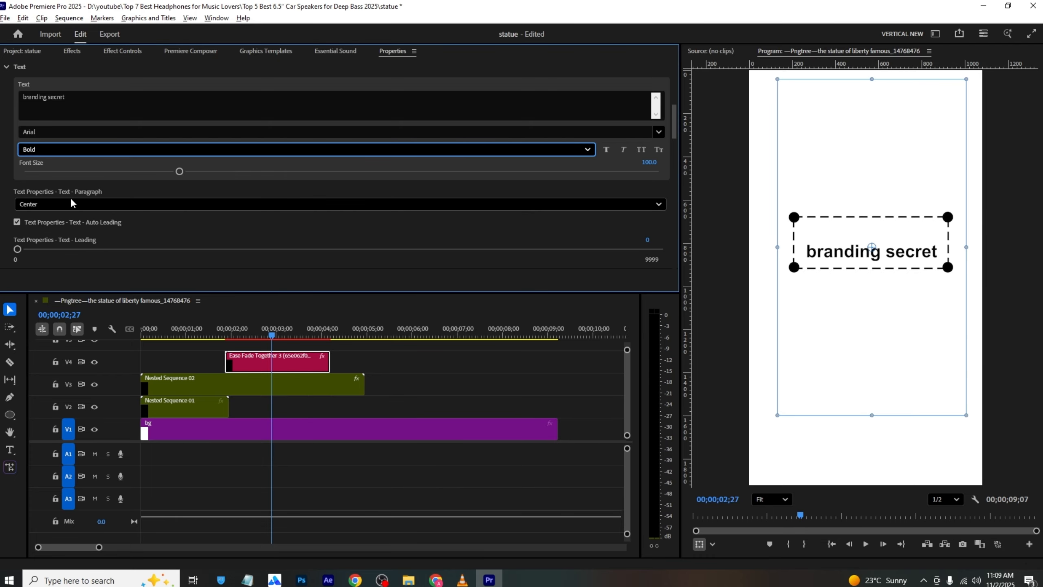
{"action": "left_click", "coordinate": [606, 150]}
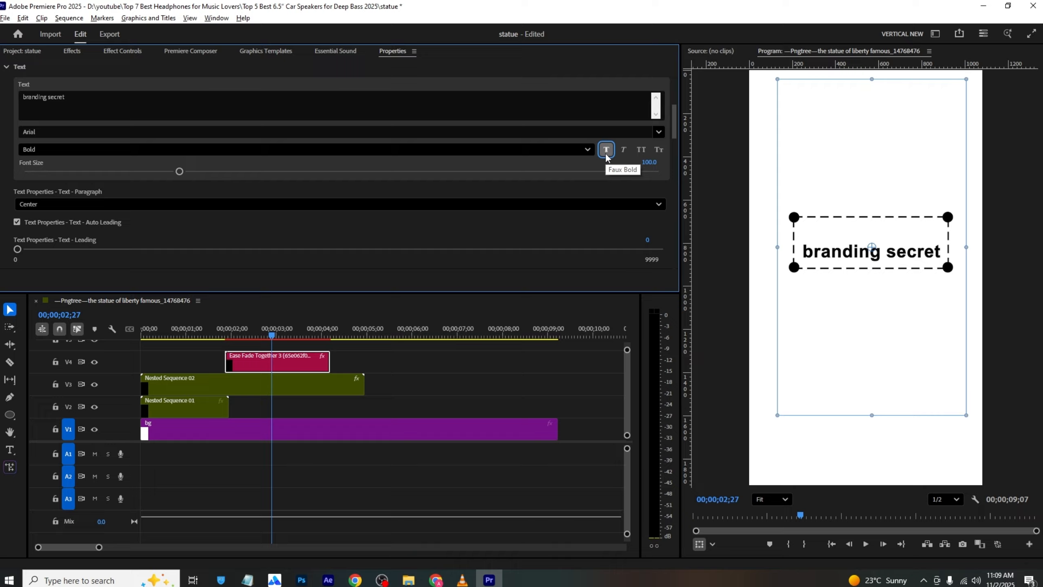
{"action": "key", "text": "ctrl+s"}
- Play back the sequence from the start, and compare it with the reference video in VLC media player
{"action": "left_click_drag", "start_coordinate": [251, 335], "coordinate": [111, 329]}
{"action": "key", "text": "space"}
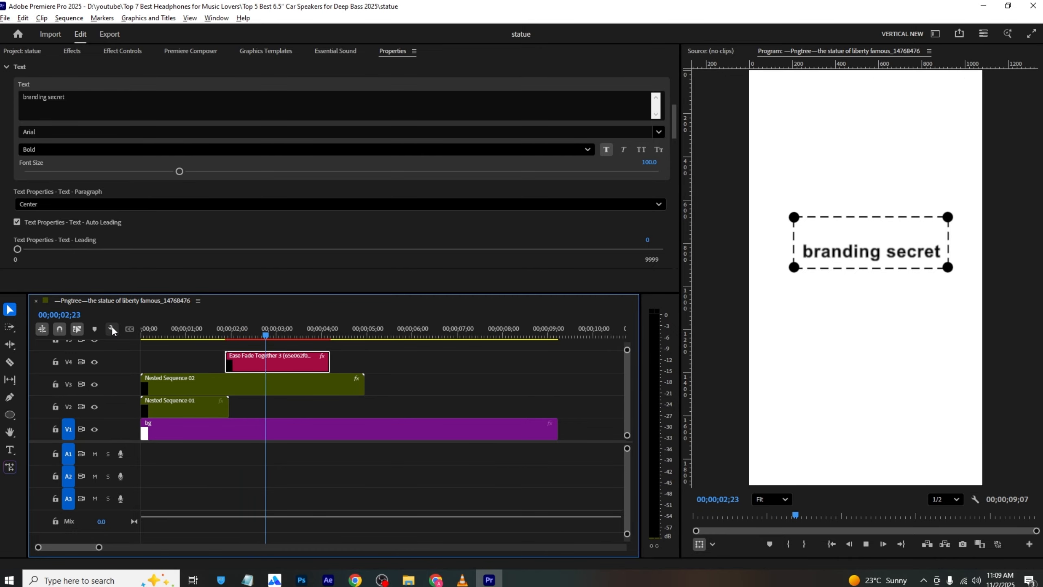
{"action": "key", "text": "space"}
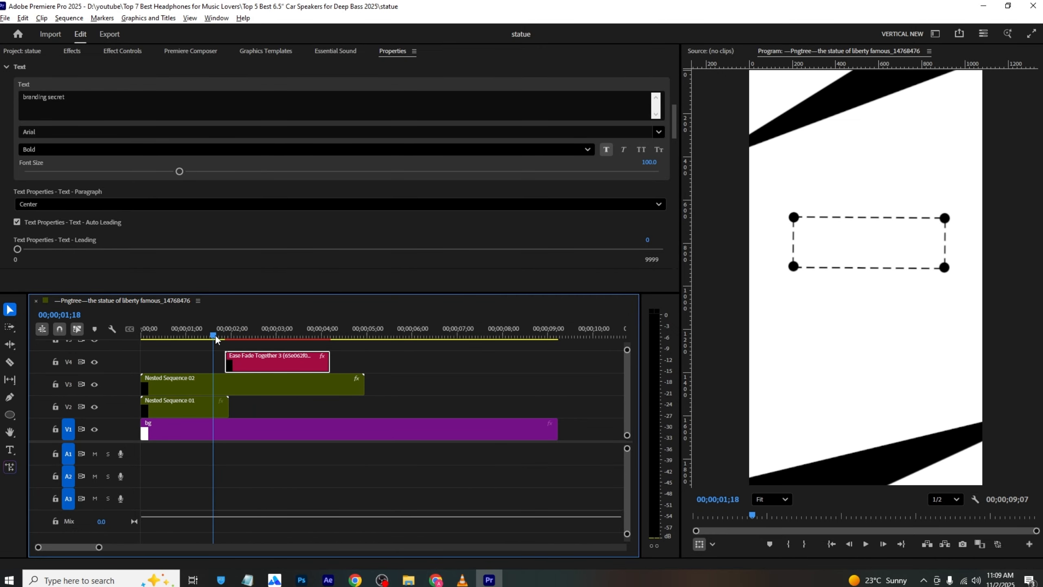
{"action": "left_click", "coordinate": [462, 580]}
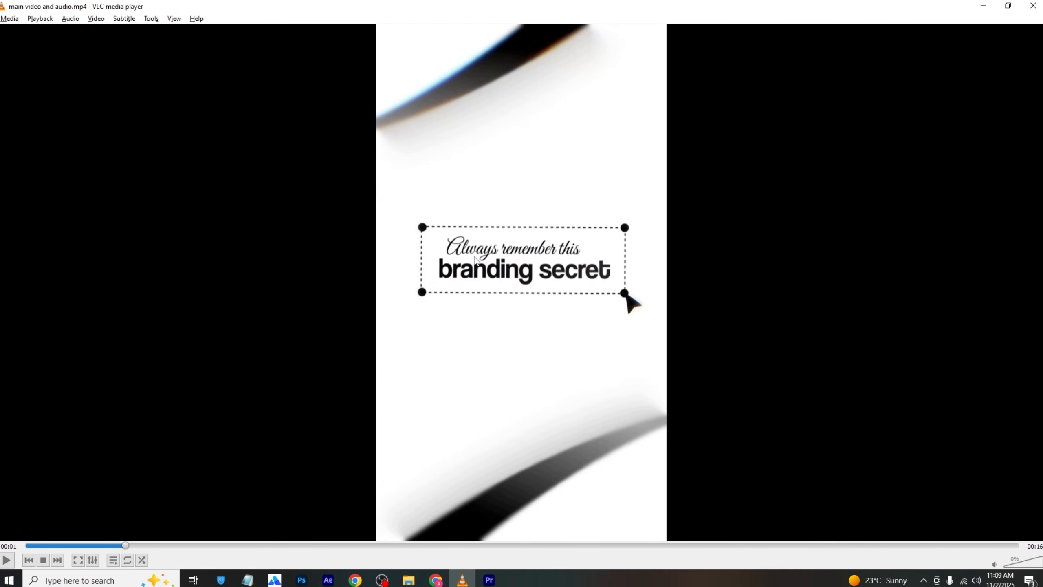
{"action": "key", "text": "space"}
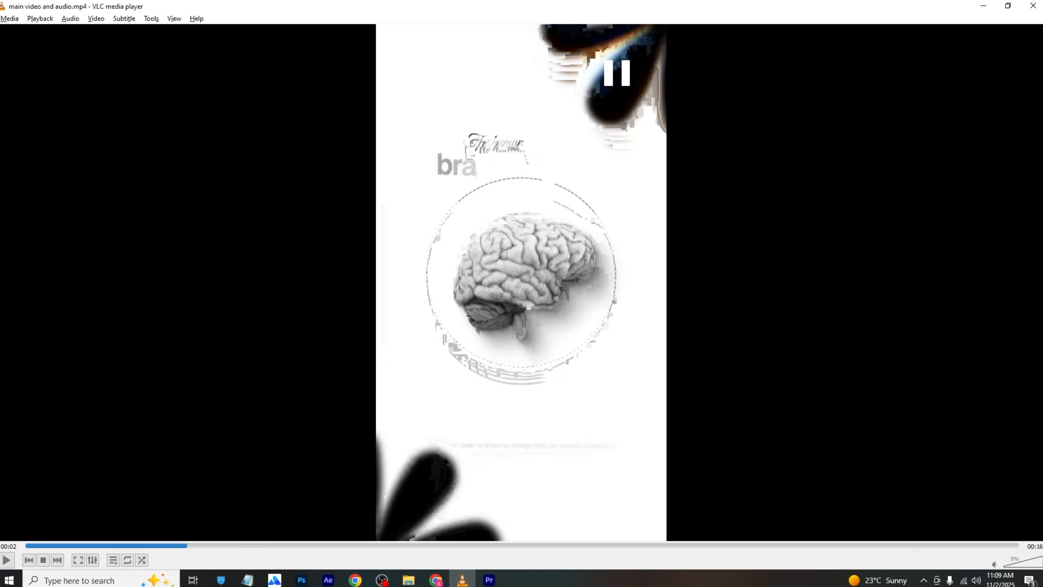
- Back in Premiere Pro, cut Nested Sequence 02 at the text clip's end, 00;00;04;05, and delete the remainder
{"action": "left_click", "coordinate": [489, 579]}
{"action": "left_click_drag", "start_coordinate": [331, 336], "coordinate": [329, 338]}
{"action": "key", "text": "ctrl+k"}
{"action": "left_click", "coordinate": [345, 385]}
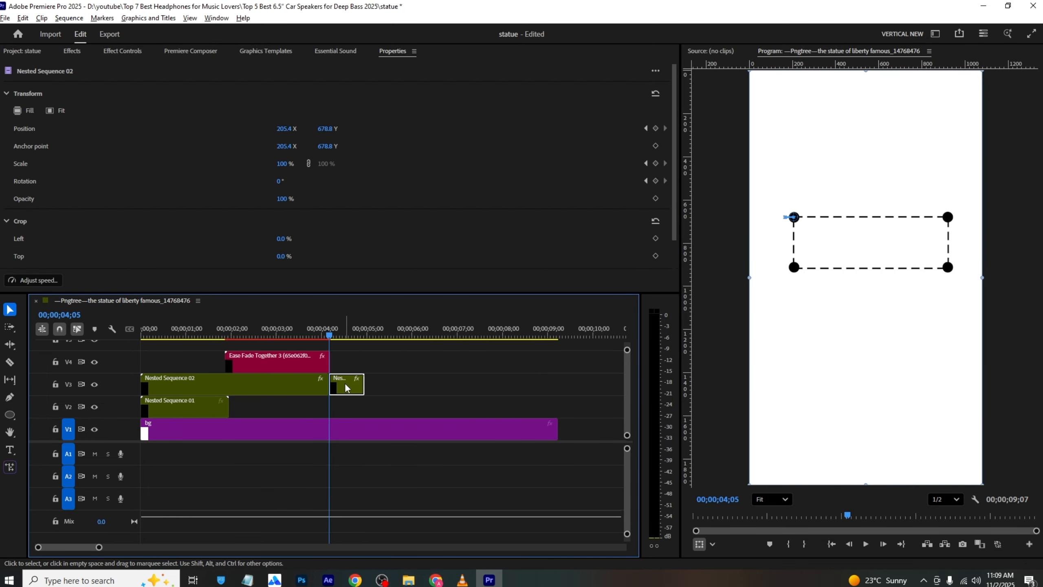
{"action": "key", "text": "Delete"}
- Check the reference's next scene, and place s.png on V2 starting where the text clip ends
{"action": "key", "text": "alt+Tab"}
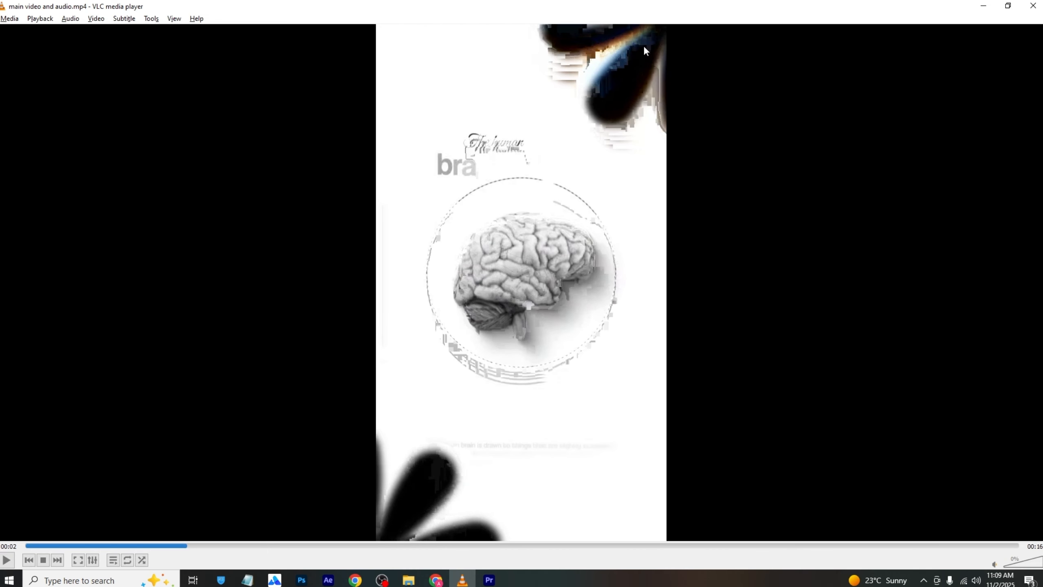
{"action": "key", "text": "alt+Tab"}
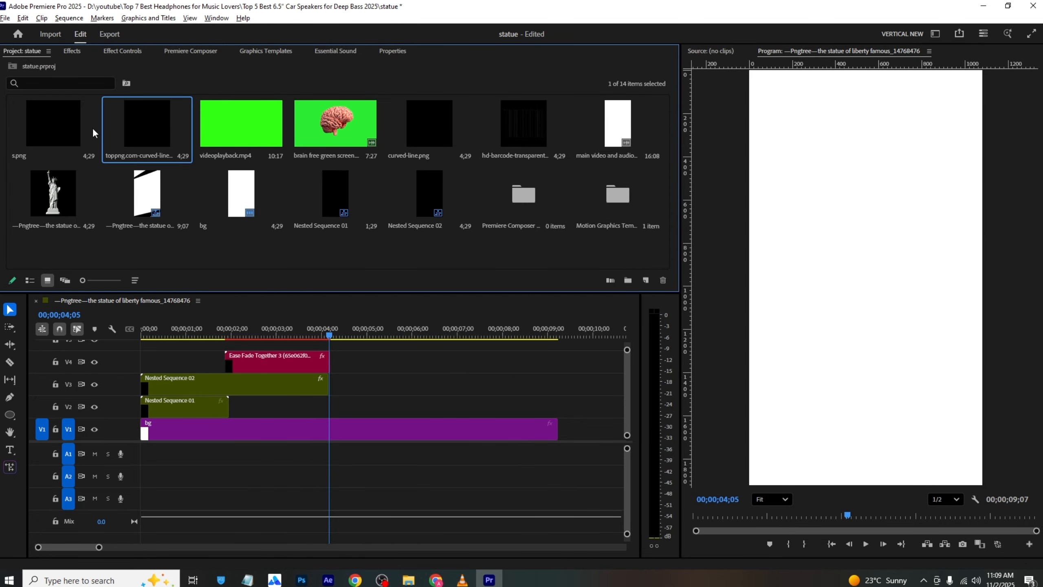
{"action": "left_click_drag", "start_coordinate": [93, 127], "coordinate": [333, 406]}
{"action": "left_click_drag", "start_coordinate": [325, 333], "coordinate": [336, 343]}
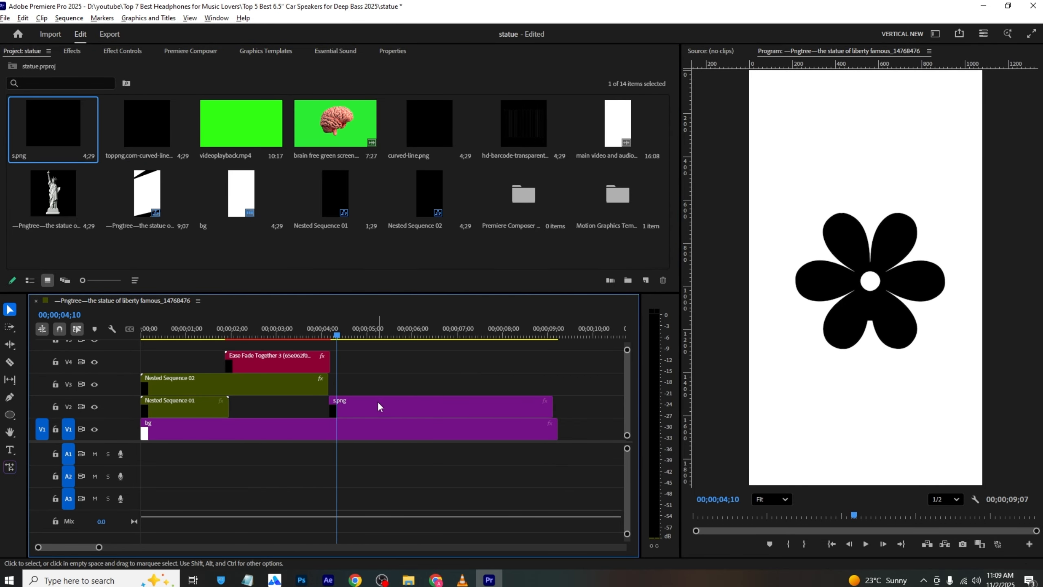
- Move the flower image into the frame's upper-right corner at about 1009, 22.8, and open its effect controls
{"action": "left_click", "coordinate": [377, 401]}
{"action": "left_click", "coordinate": [919, 188]}
{"action": "left_click", "coordinate": [886, 315]}
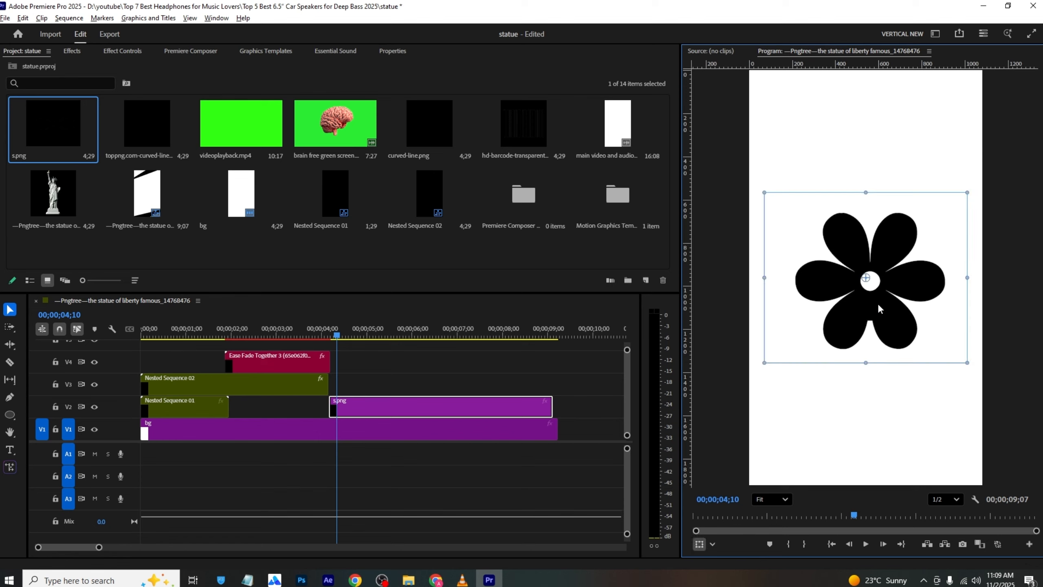
{"action": "left_click_drag", "start_coordinate": [882, 326], "coordinate": [982, 126]}
{"action": "left_click", "coordinate": [145, 53]}
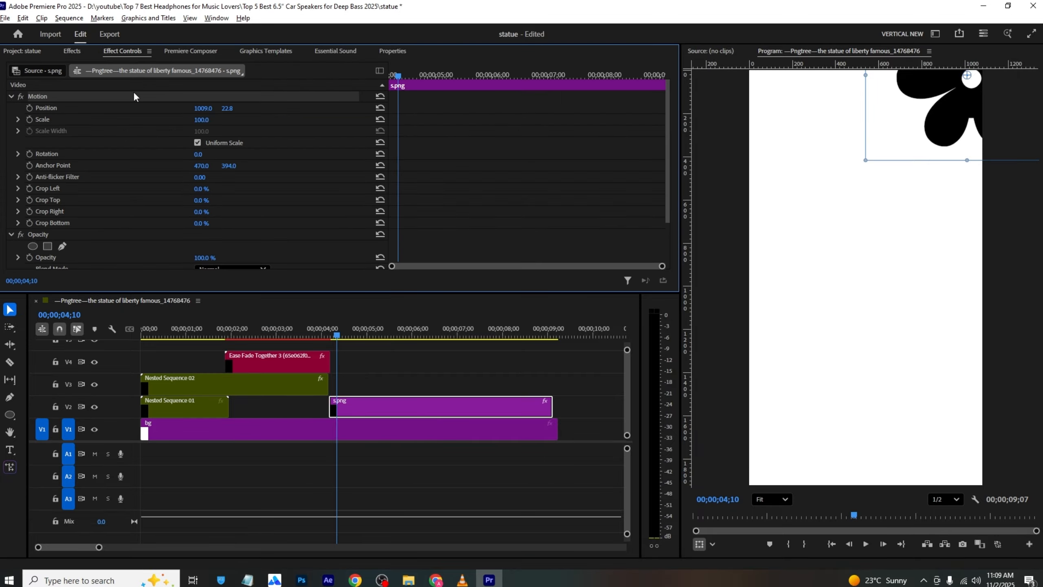
- Keyframe the upper flower's rotation from 0 at the clip's start to 2x at its end, and save the project
{"action": "left_click", "coordinate": [29, 154]}
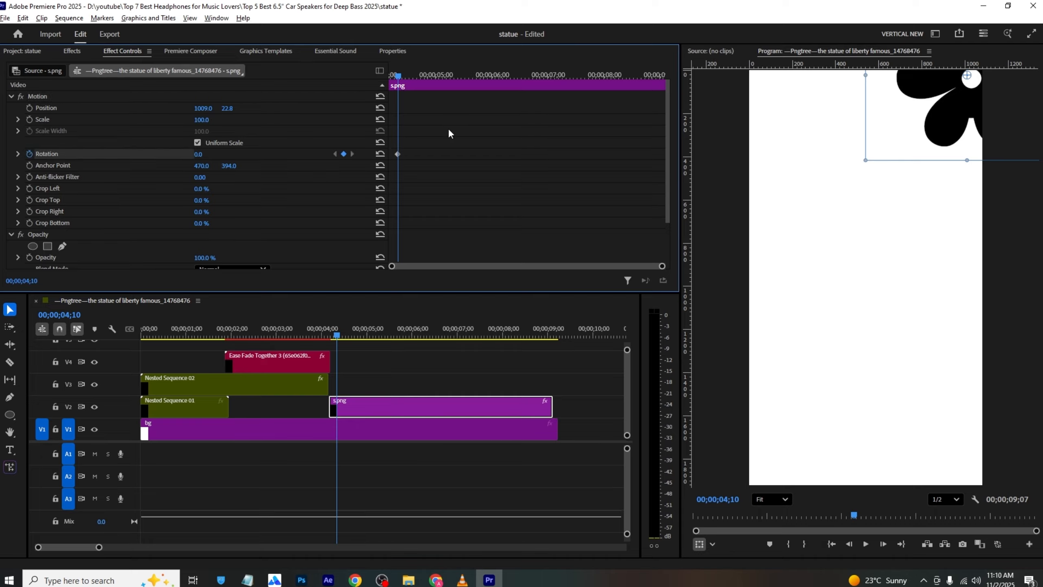
{"action": "left_click_drag", "start_coordinate": [428, 74], "coordinate": [443, 70]}
{"action": "left_click", "coordinate": [205, 154]}
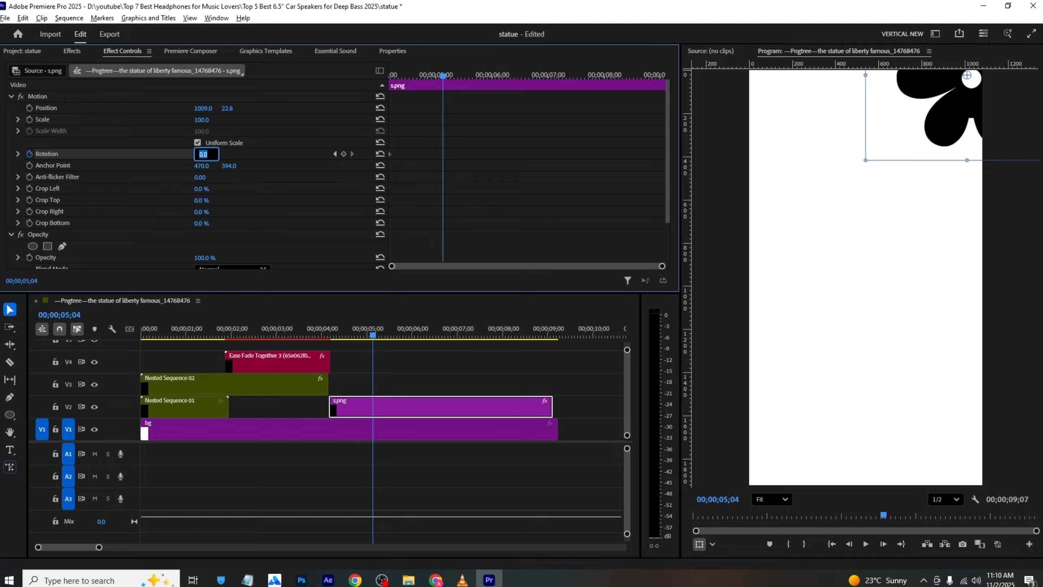
{"action": "type", "text": "2x"}
{"action": "key", "text": "Return"}
{"action": "left_click_drag", "start_coordinate": [443, 76], "coordinate": [666, 154]}
{"action": "key", "text": "ctrl+s"}
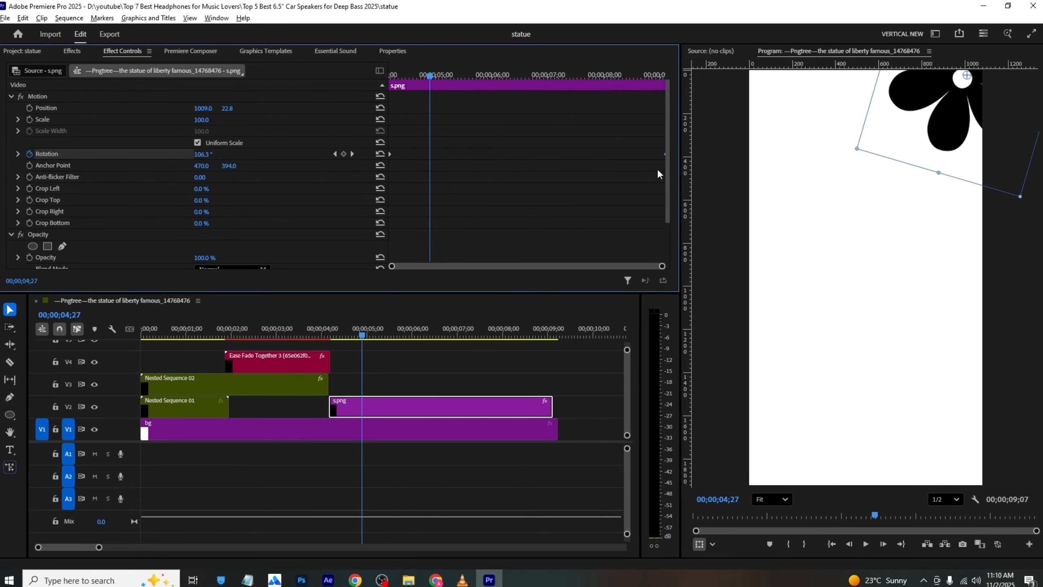
- Play back the flower's spin and move its final rotation keyframe earlier, to about eight and a half seconds
{"action": "key", "text": "space"}
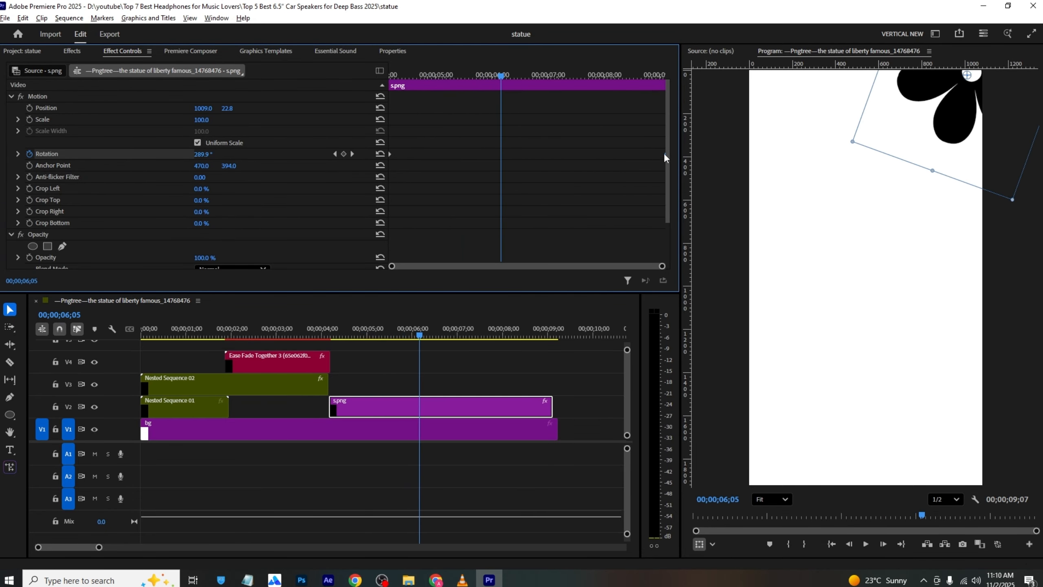
{"action": "left_click_drag", "start_coordinate": [665, 155], "coordinate": [635, 158]}
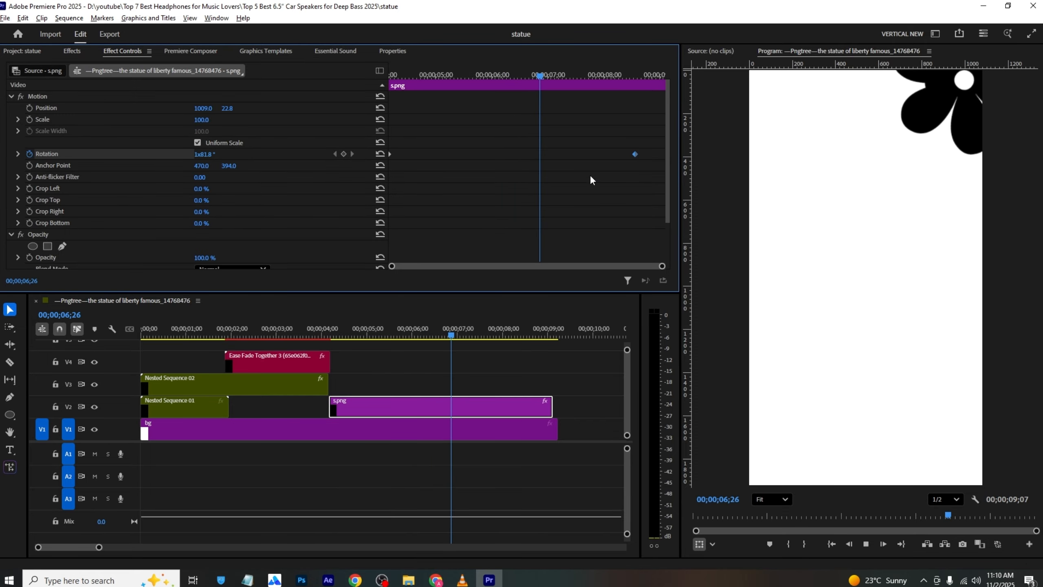
{"action": "key", "text": "space"}
- Duplicate the s.png clip onto V3 and move the copy to the frame's lower-left corner at about 43.1, 1876.9
{"action": "left_click_drag", "start_coordinate": [348, 406], "coordinate": [372, 387], "text": "alt"}
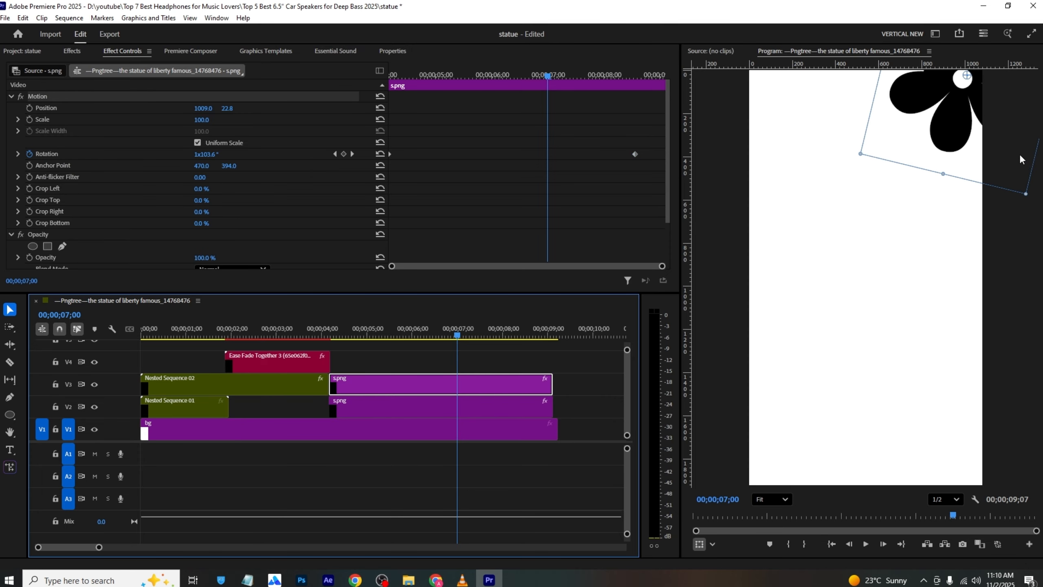
{"action": "left_click_drag", "start_coordinate": [768, 581], "coordinate": [768, 527]}
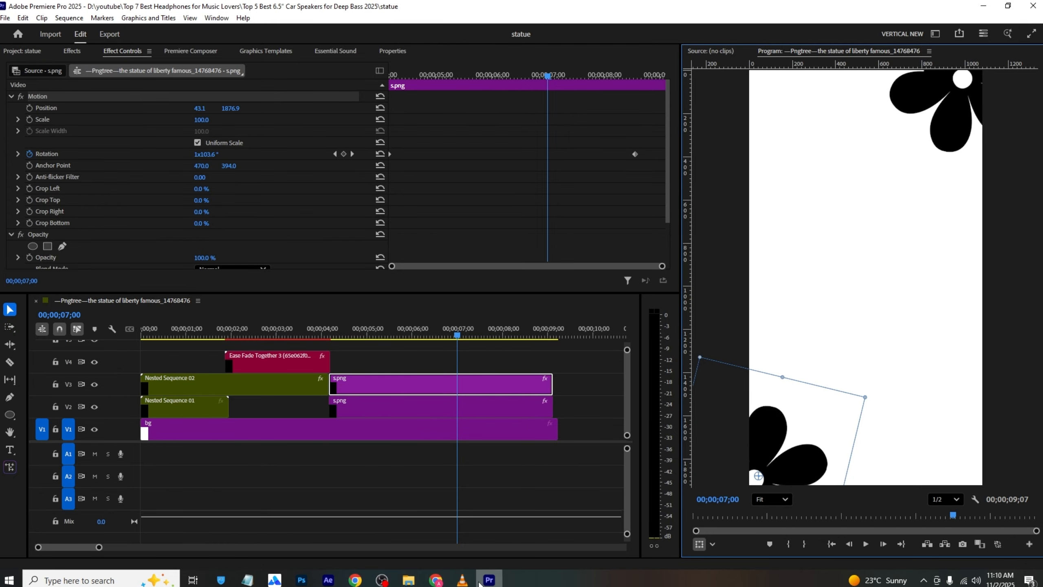
- Check the reference in VLC media player, and in Premiere Pro place videoplayback.mp4 on V4 starting where the text clip ends
{"action": "left_click", "coordinate": [462, 579]}
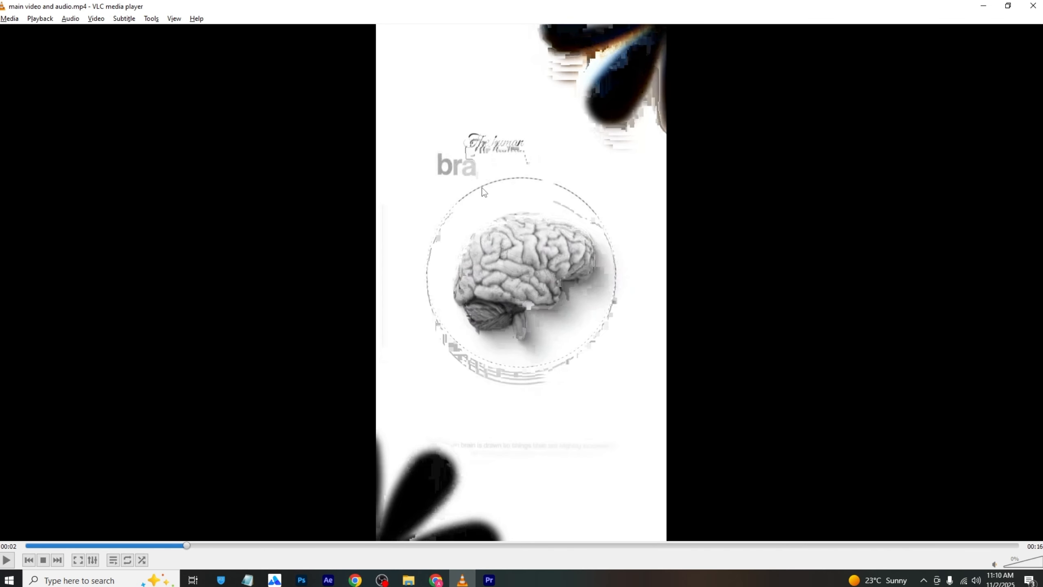
{"action": "key", "text": "alt+Tab"}
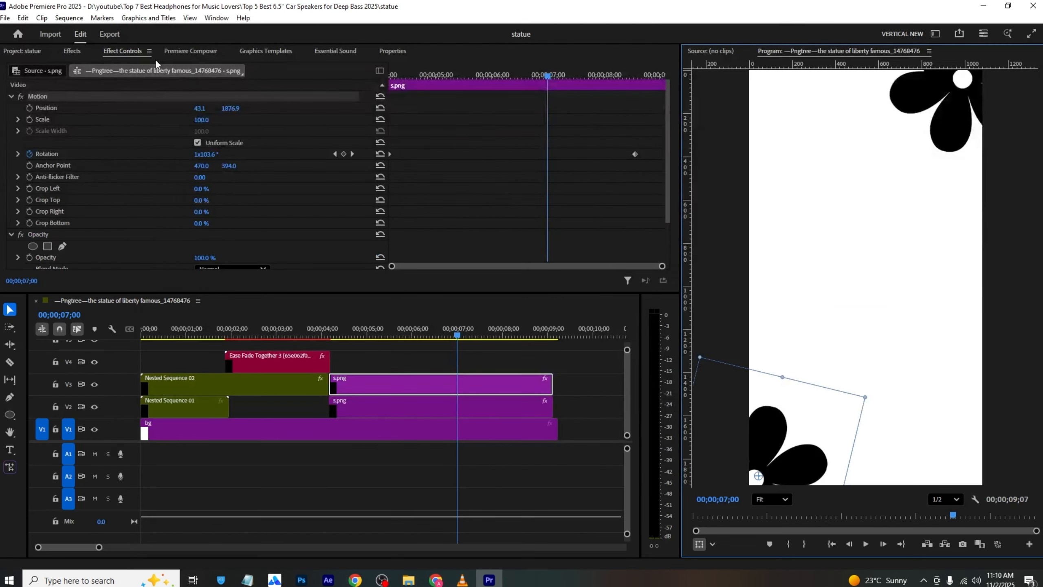
{"action": "left_click", "coordinate": [37, 54]}
{"action": "double_click", "coordinate": [227, 136]}
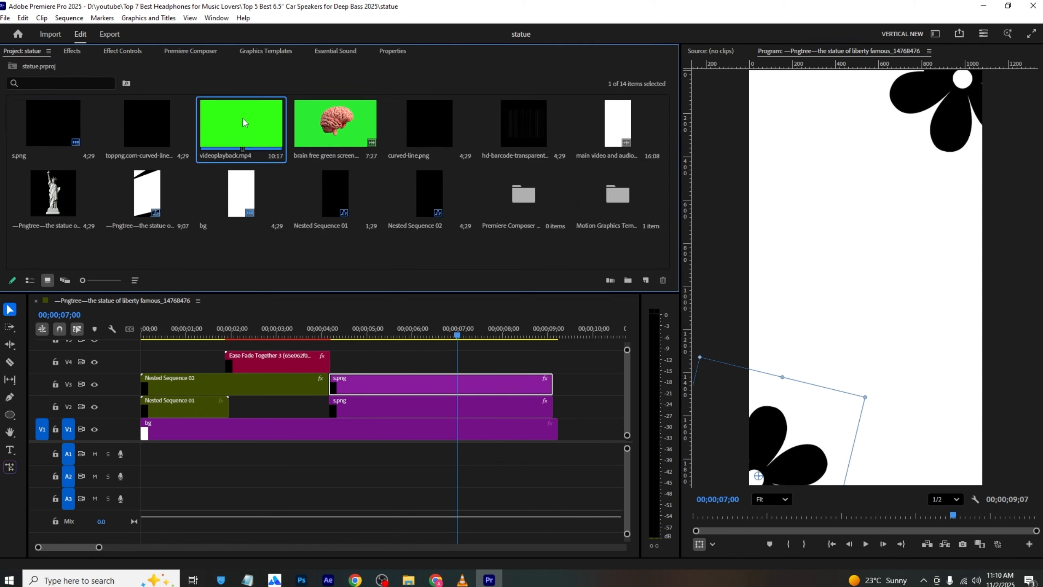
{"action": "left_click_drag", "start_coordinate": [260, 144], "coordinate": [362, 368]}
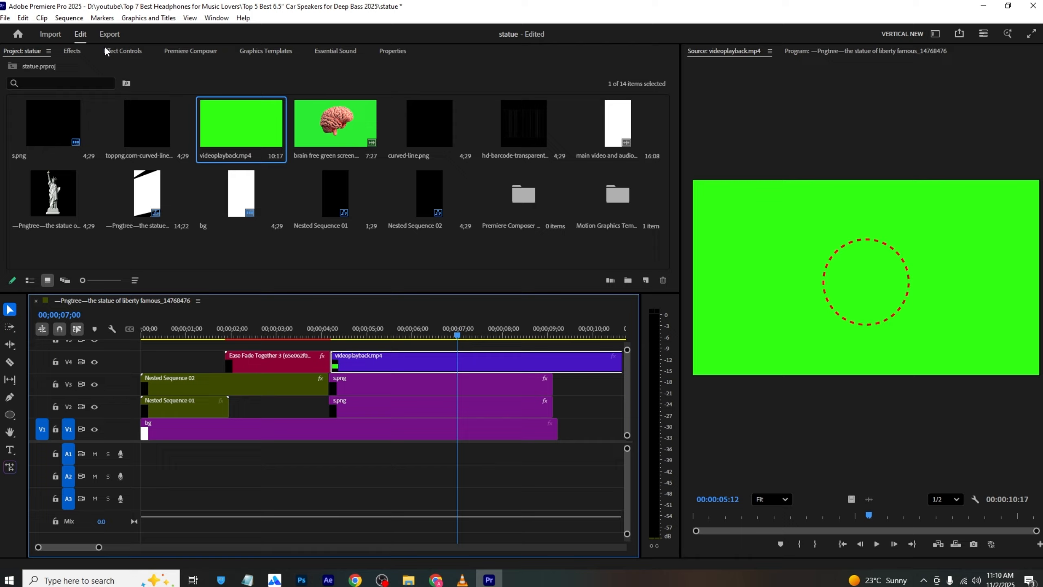
- Find the Ultra Key effect and apply it to the videoplayback.mp4 clip
{"action": "left_click", "coordinate": [72, 51]}
{"action": "left_click", "coordinate": [62, 68]}
{"action": "type", "text": "ult"}
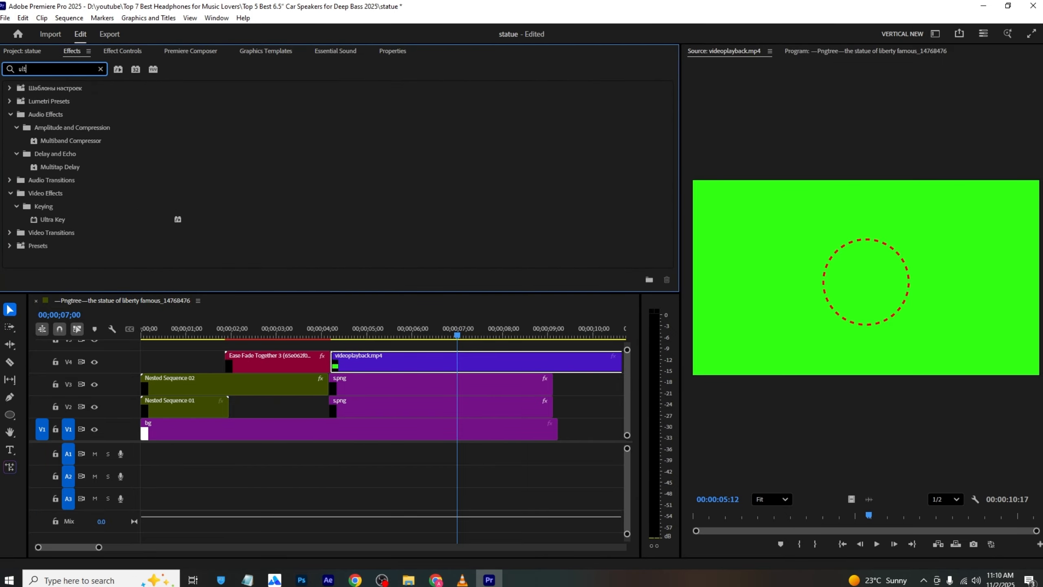
{"action": "type", "text": "r"}
{"action": "left_click_drag", "start_coordinate": [177, 167], "coordinate": [400, 363]}
- Cut videoplayback.mp4 at 00;00;08;06, delete the first part, and move the remainder to where the text clip ends
{"action": "left_click_drag", "start_coordinate": [456, 335], "coordinate": [512, 335]}
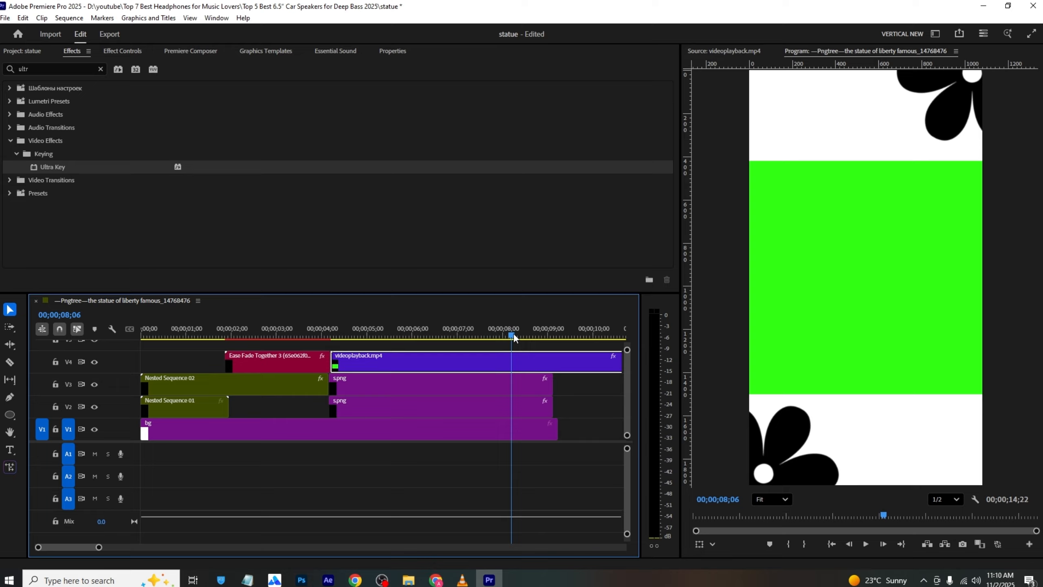
{"action": "key", "text": "ctrl+k"}
{"action": "left_click", "coordinate": [503, 361]}
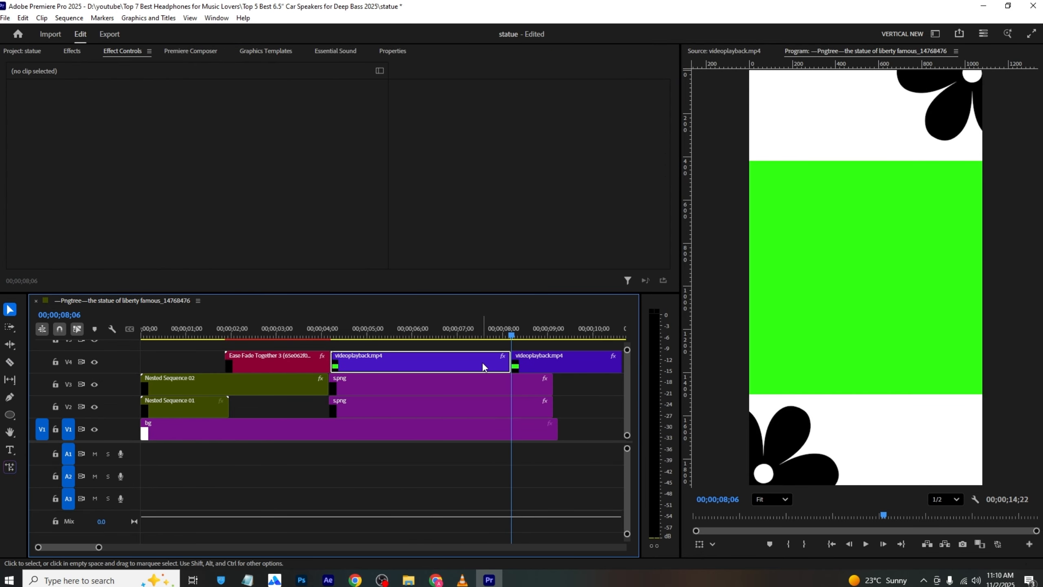
{"action": "key", "text": "Delete"}
{"action": "left_click_drag", "start_coordinate": [530, 364], "coordinate": [345, 372]}
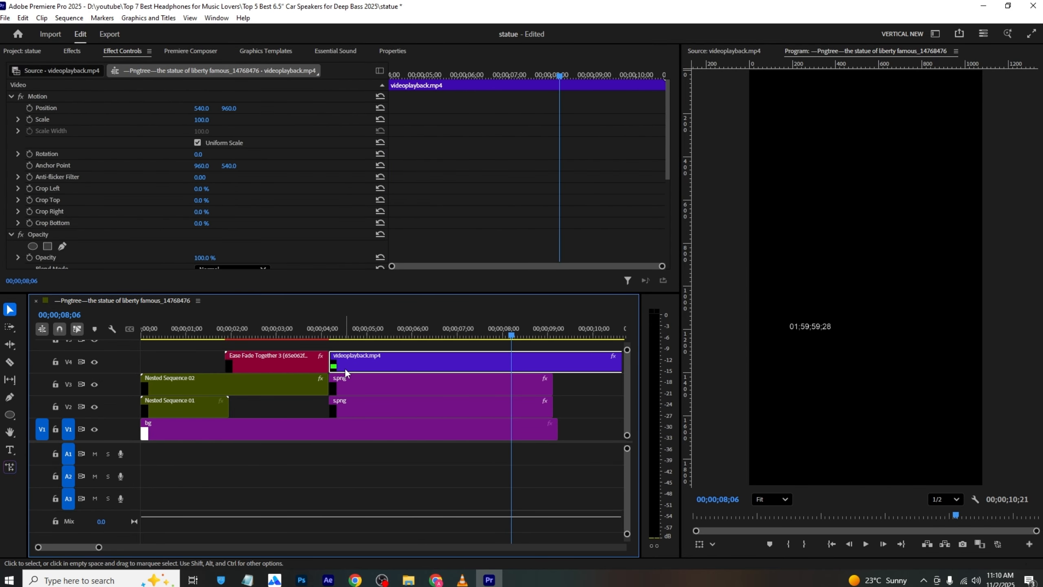
- Key out the dashed circle's green background by sampling it as the Ultra Key colour
{"action": "scroll", "coordinate": [168, 168], "scroll_direction": "down", "scroll_amount": 3}
{"action": "left_click", "coordinate": [212, 196]}
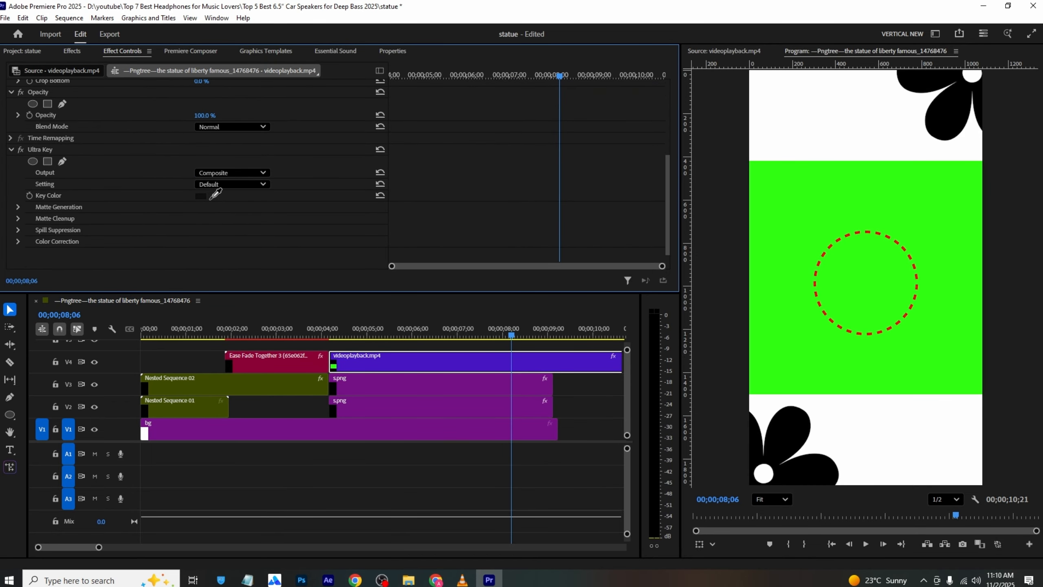
{"action": "left_click", "coordinate": [795, 193]}
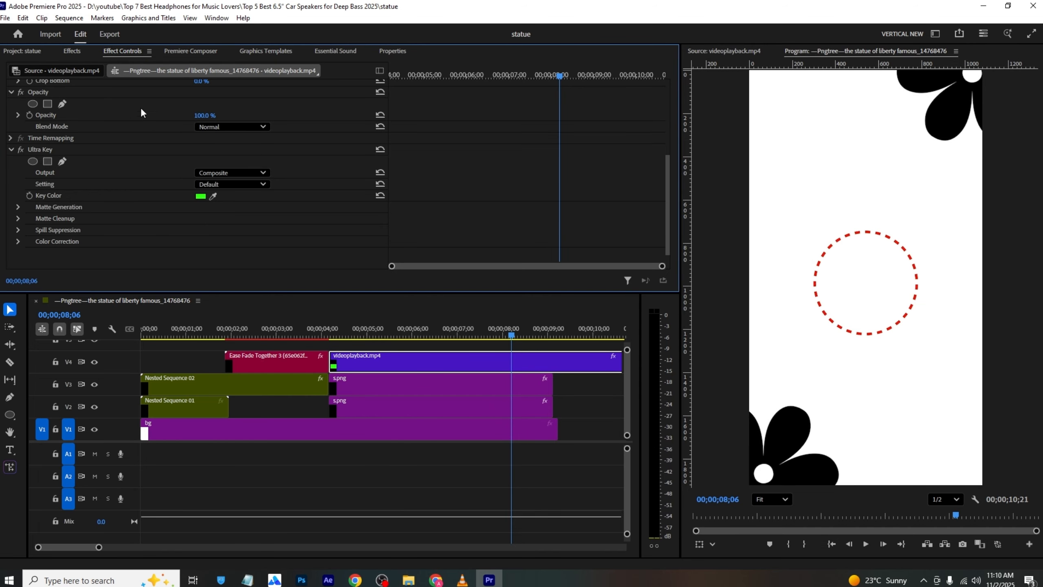
- Glance at the reference in VLC media player, and in Premiere Pro apply the Black & White effect to the dashed-circle clip
{"action": "left_click", "coordinate": [80, 51]}
{"action": "key", "text": "alt+Tab"}
{"action": "key", "text": "alt+Tab"}
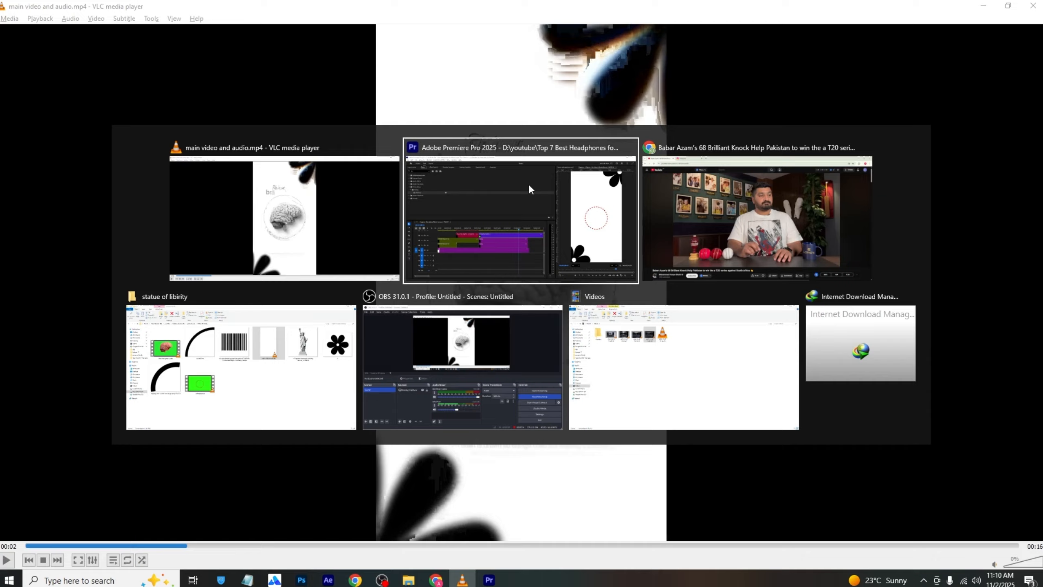
{"action": "left_click", "coordinate": [529, 189]}
{"action": "double_click", "coordinate": [74, 65]}
{"action": "type", "text": "black"}
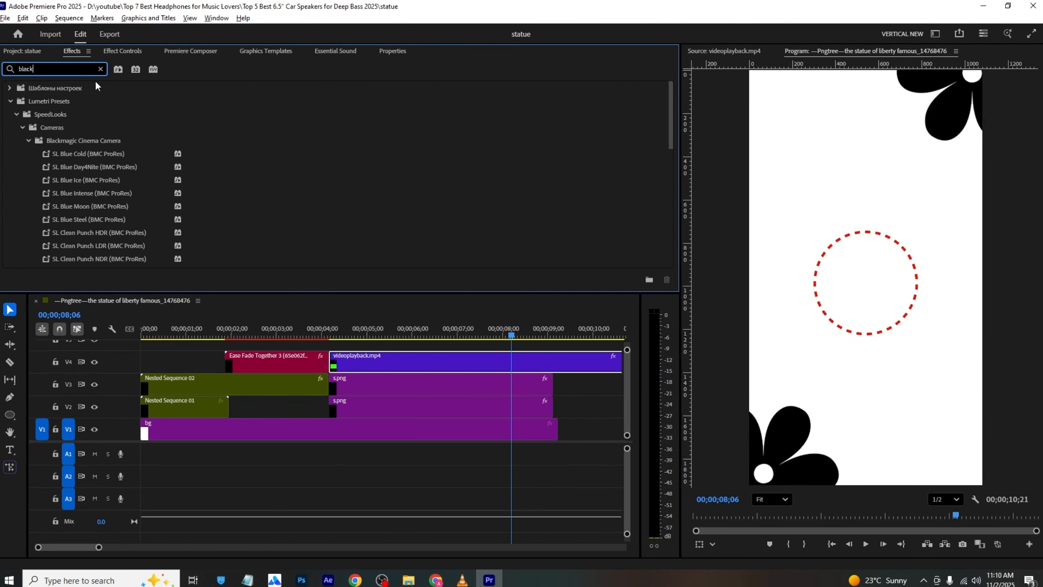
{"action": "scroll", "coordinate": [107, 95], "scroll_direction": "down", "scroll_amount": 15}
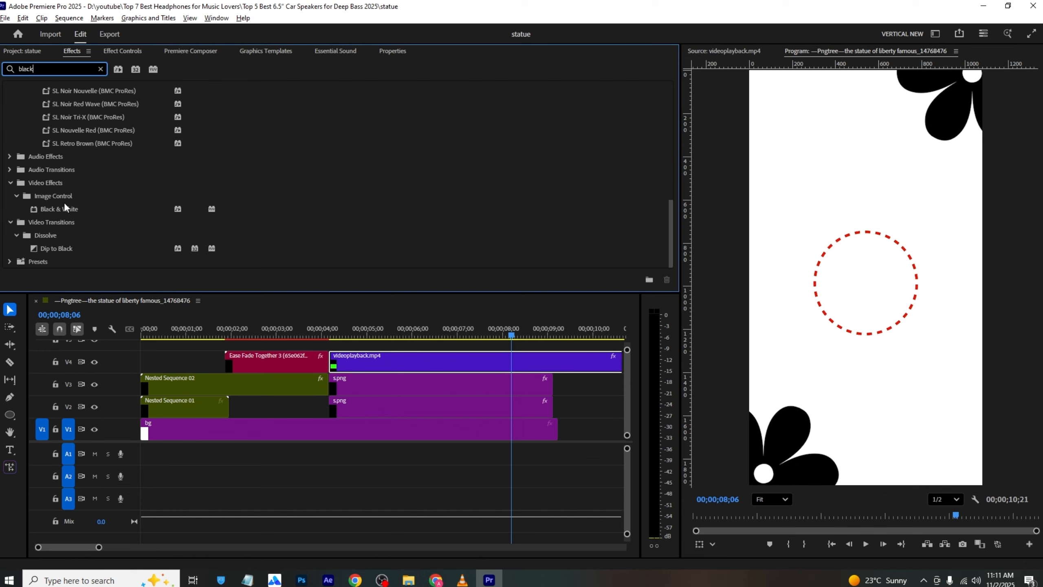
{"action": "left_click_drag", "start_coordinate": [66, 208], "coordinate": [395, 364]}
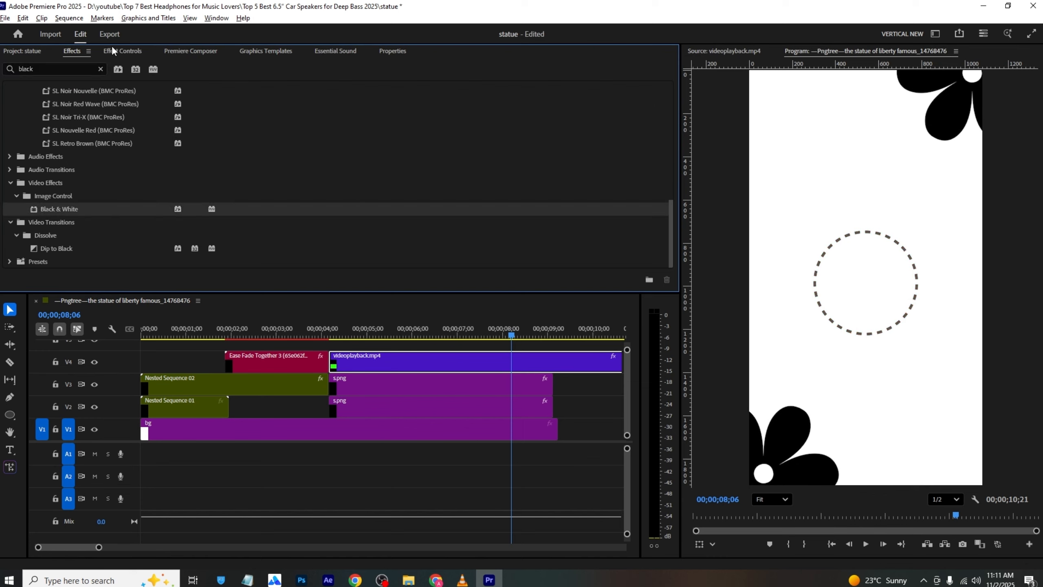
- Scale up the dashed-circle clip until the circle spans about two-thirds of the frame's width
{"action": "left_click", "coordinate": [113, 51]}
{"action": "scroll", "coordinate": [275, 154], "scroll_direction": "up", "scroll_amount": 5}
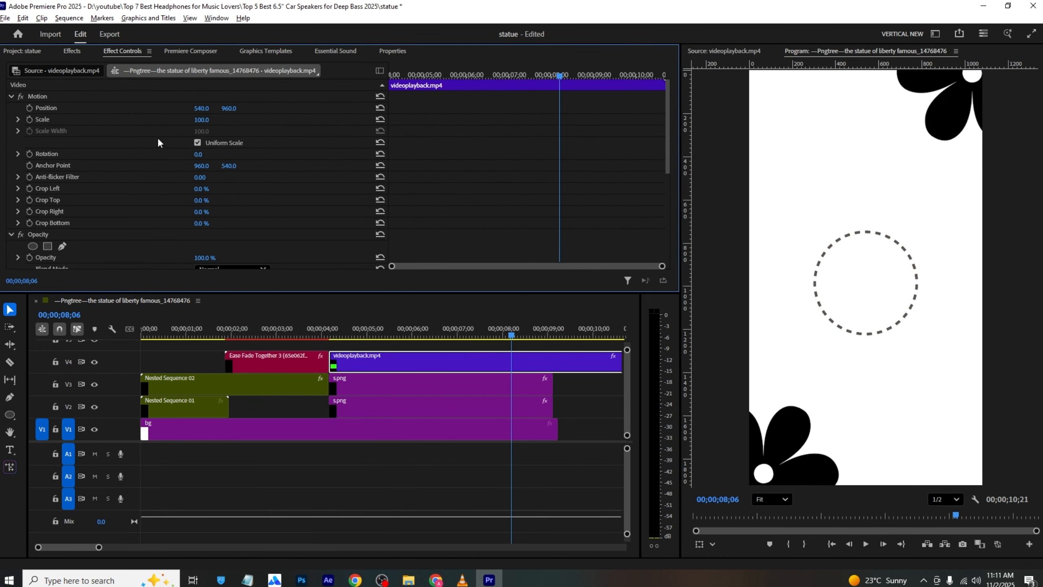
{"action": "mouse_move", "coordinate": [201, 119]}
{"action": "left_mouse_down"}
{"action": "mouse_move", "coordinate": [232, 119]}
{"action": "mouse_move", "coordinate": [234, 109]}
{"action": "mouse_move", "coordinate": [190, 120]}
{"action": "left_mouse_up"}
- Place brain free green screen.mp4 above the circle clip where the text clip ends, and unlink and delete its audio
{"action": "left_click", "coordinate": [22, 51]}
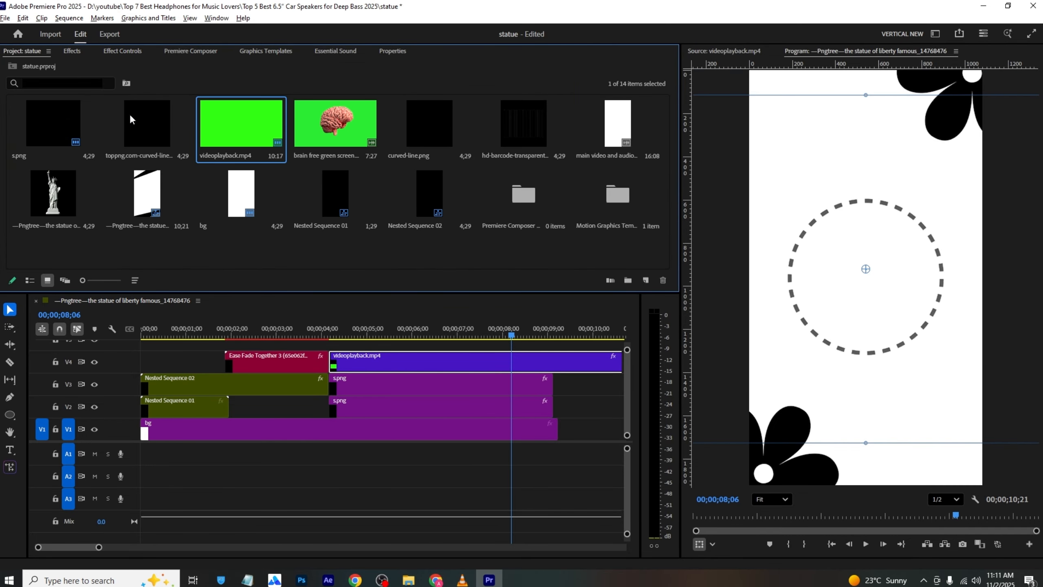
{"action": "left_click_drag", "start_coordinate": [309, 139], "coordinate": [335, 344]}
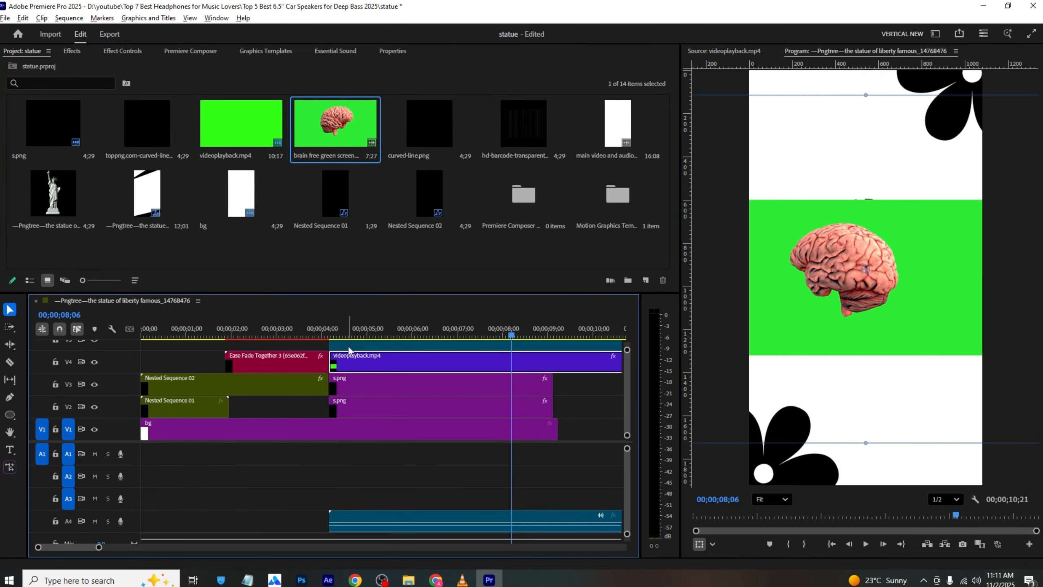
{"action": "right_click", "coordinate": [349, 343]}
{"action": "left_click", "coordinate": [377, 209]}
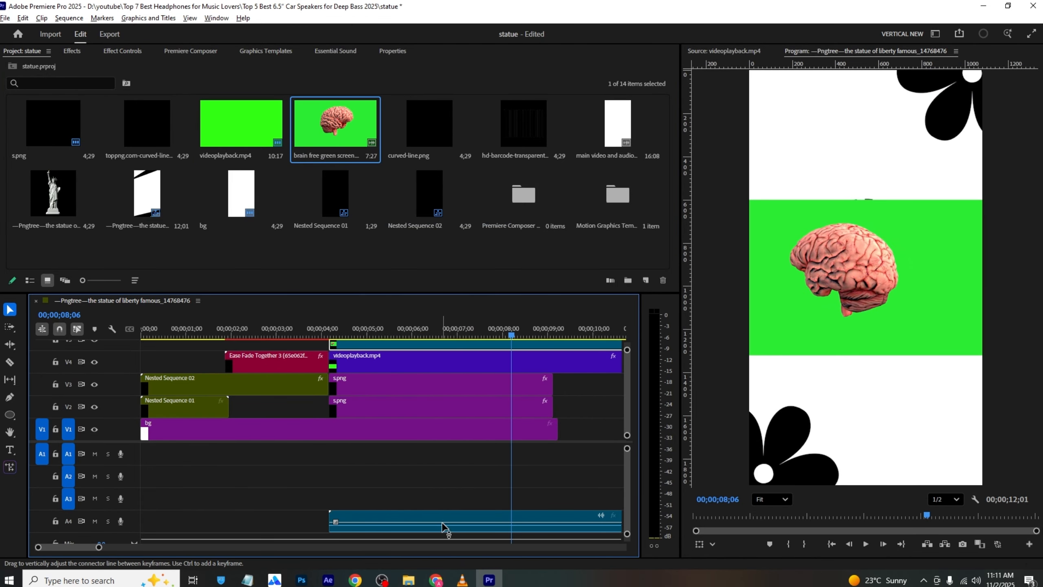
{"action": "left_click", "coordinate": [368, 346]}
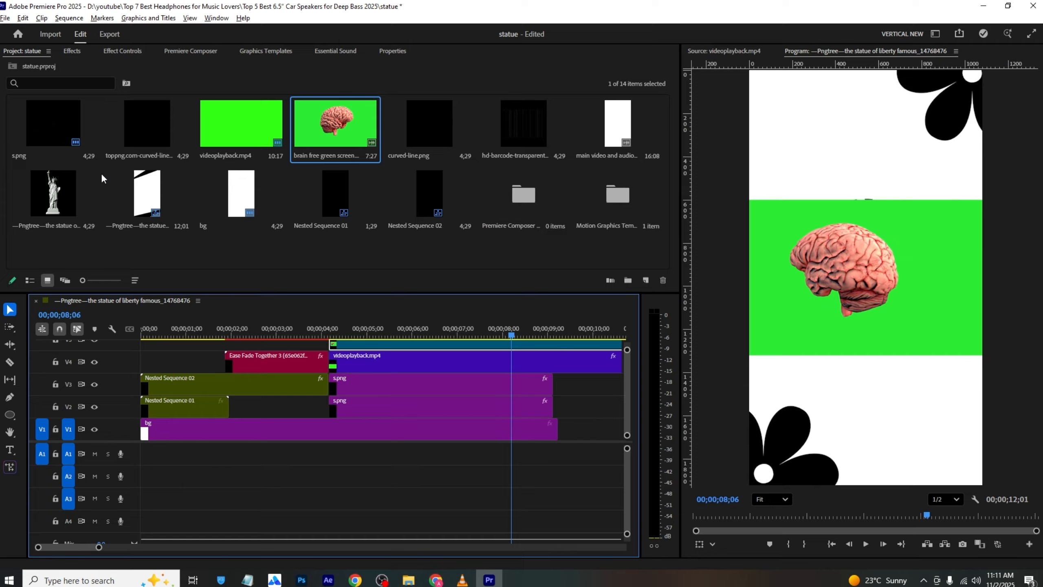
- Find the Ultra Key effect and apply it to the brain clip
{"action": "left_click", "coordinate": [74, 55]}
{"action": "left_click", "coordinate": [117, 56]}
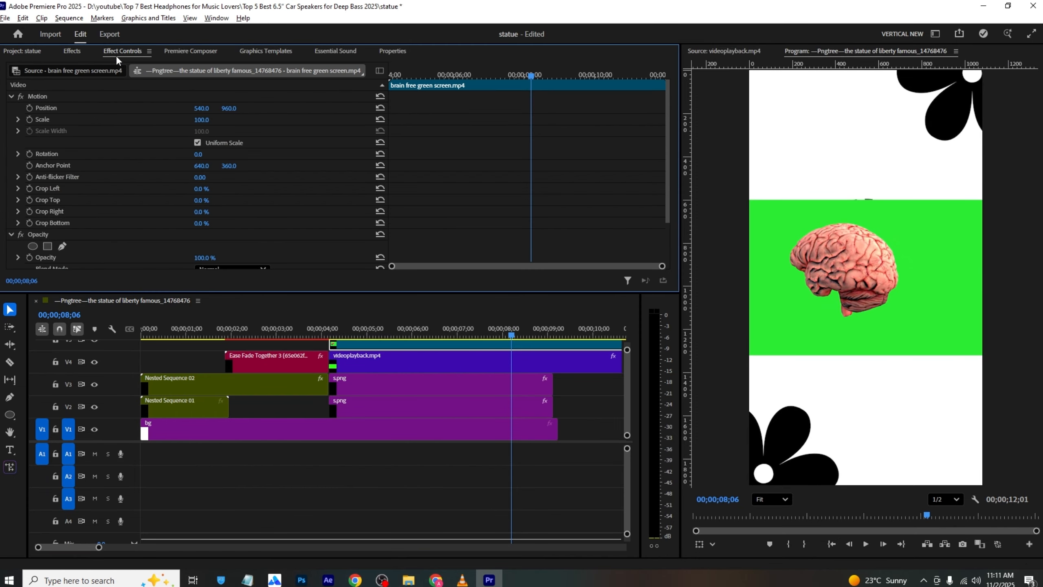
{"action": "left_click", "coordinate": [67, 52]}
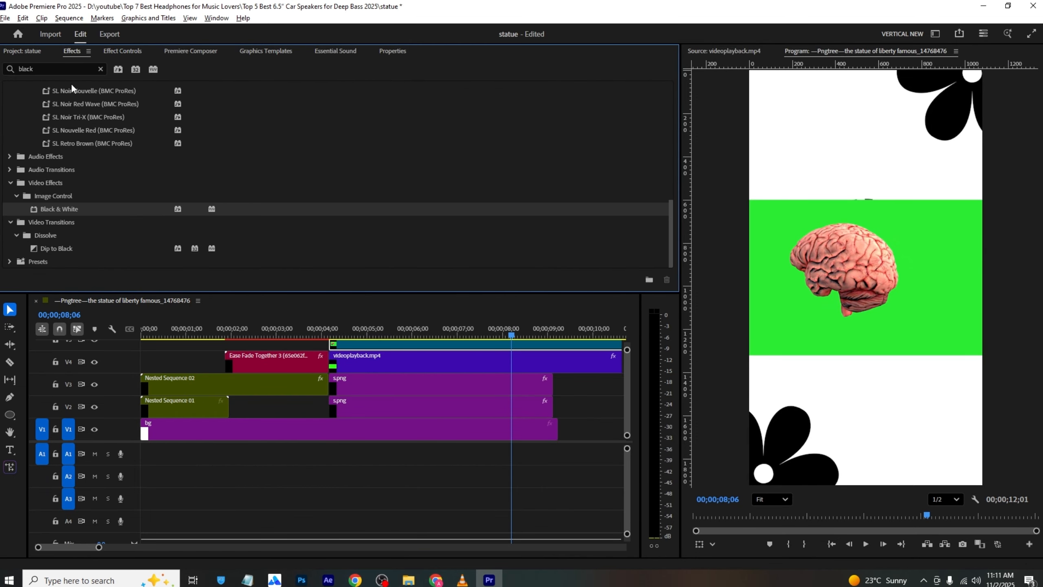
{"action": "double_click", "coordinate": [70, 69]}
{"action": "type", "text": "ult"}
{"action": "left_click_drag", "start_coordinate": [53, 219], "coordinate": [366, 347]}
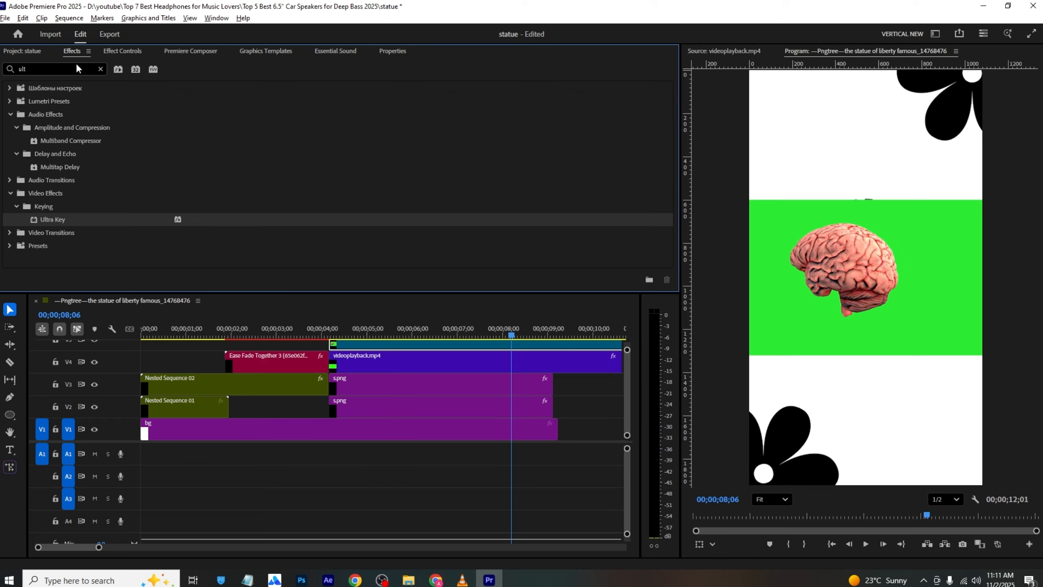
- Key out the brain clip's green background by sampling it as the key colour, and save the project
{"action": "left_click", "coordinate": [122, 51]}
{"action": "scroll", "coordinate": [152, 180], "scroll_direction": "down", "scroll_amount": 2}
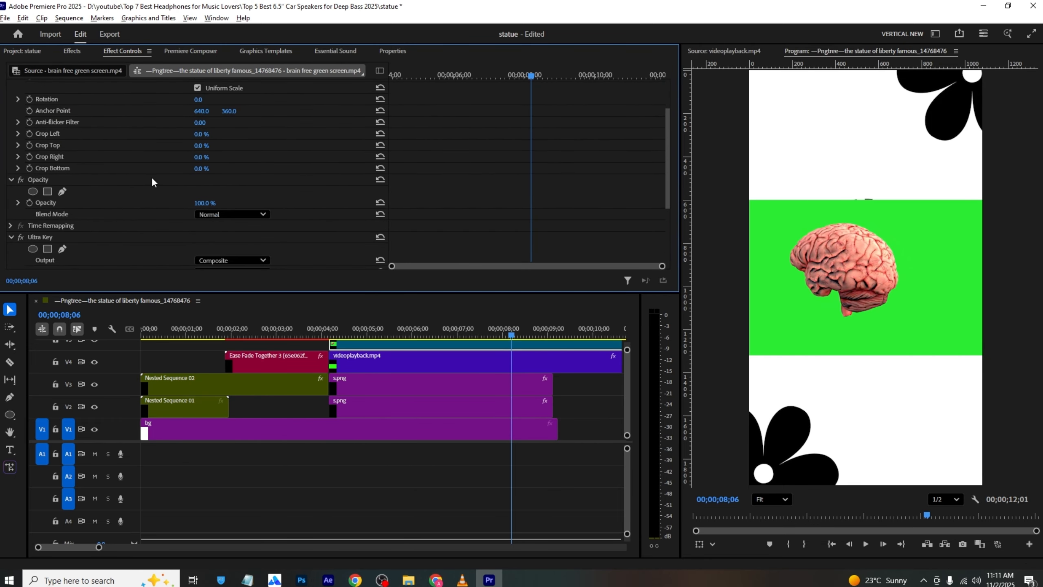
{"action": "scroll", "coordinate": [152, 179], "scroll_direction": "down", "scroll_amount": 3}
{"action": "left_click", "coordinate": [213, 207]}
{"action": "left_click", "coordinate": [782, 229]}
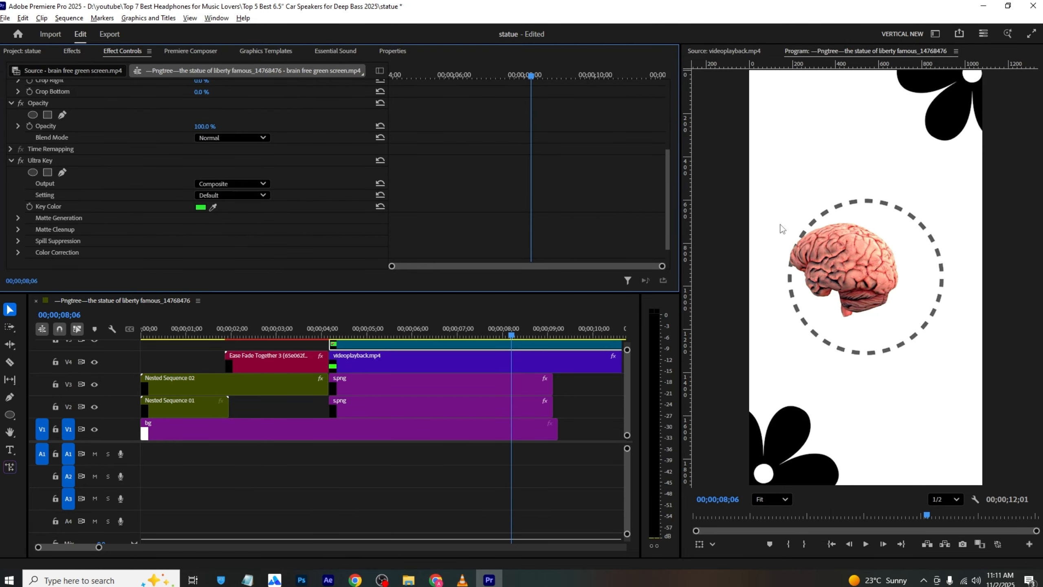
{"action": "key", "text": "ctrl+s"}
- Find the Black & White video effect and apply it to the brain clip
{"action": "scroll", "coordinate": [172, 139], "scroll_direction": "up", "scroll_amount": 5}
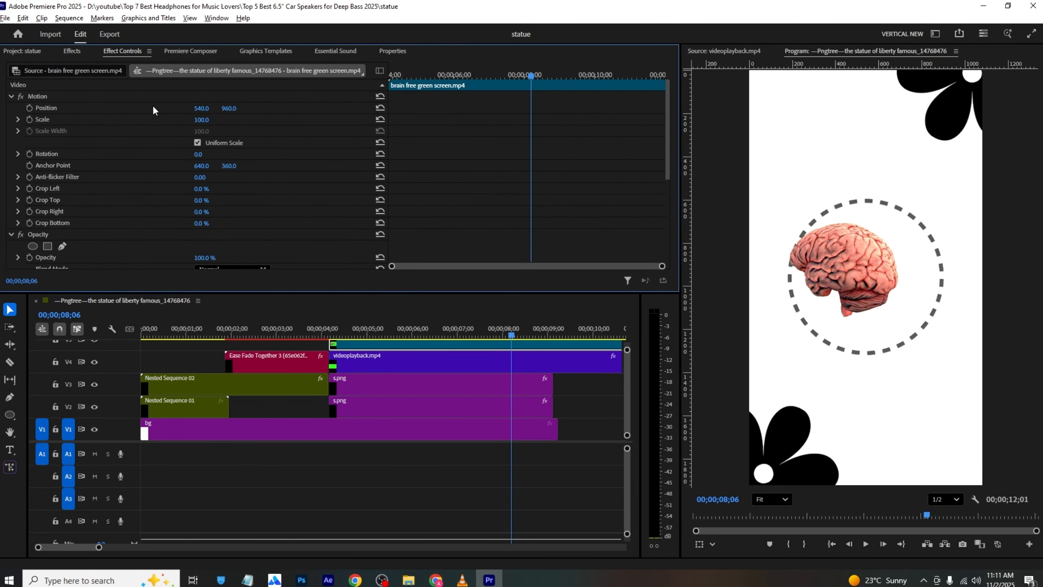
{"action": "left_click", "coordinate": [72, 51]}
{"action": "left_click", "coordinate": [87, 64]}
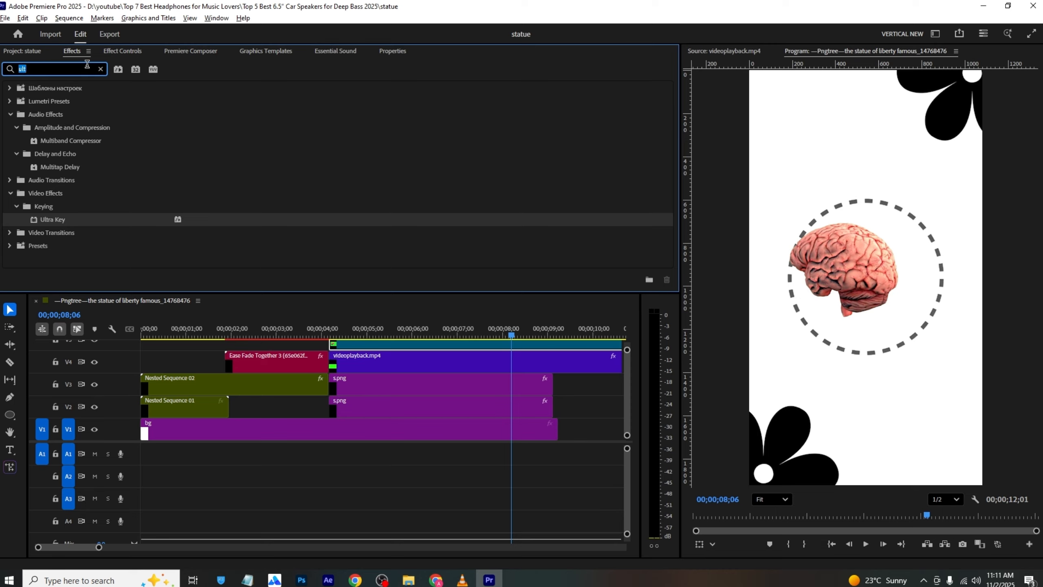
{"action": "type", "text": "blaCK"}
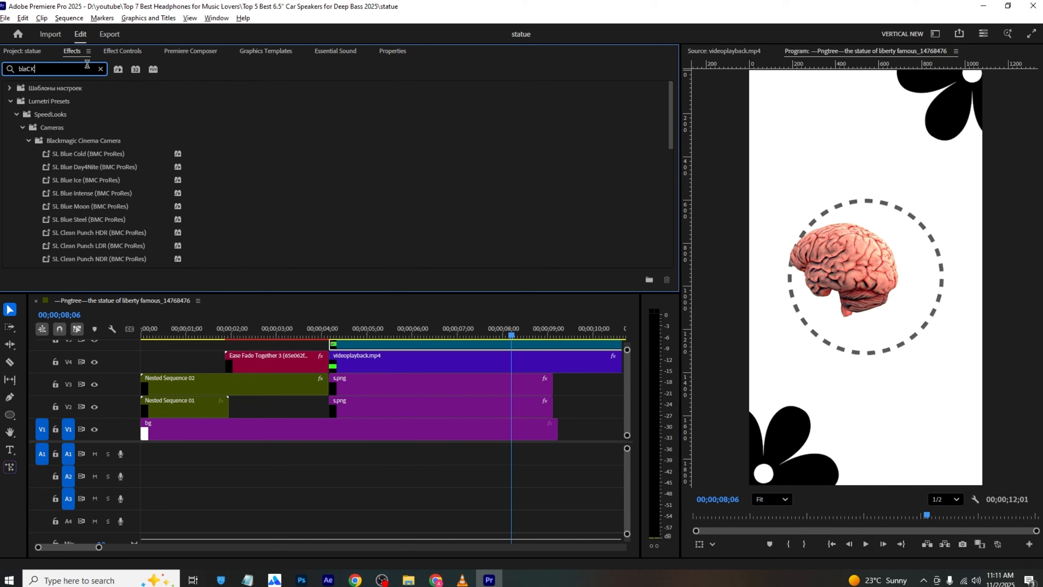
{"action": "scroll", "coordinate": [78, 158], "scroll_direction": "down", "scroll_amount": 10}
{"action": "left_click", "coordinate": [61, 209]}
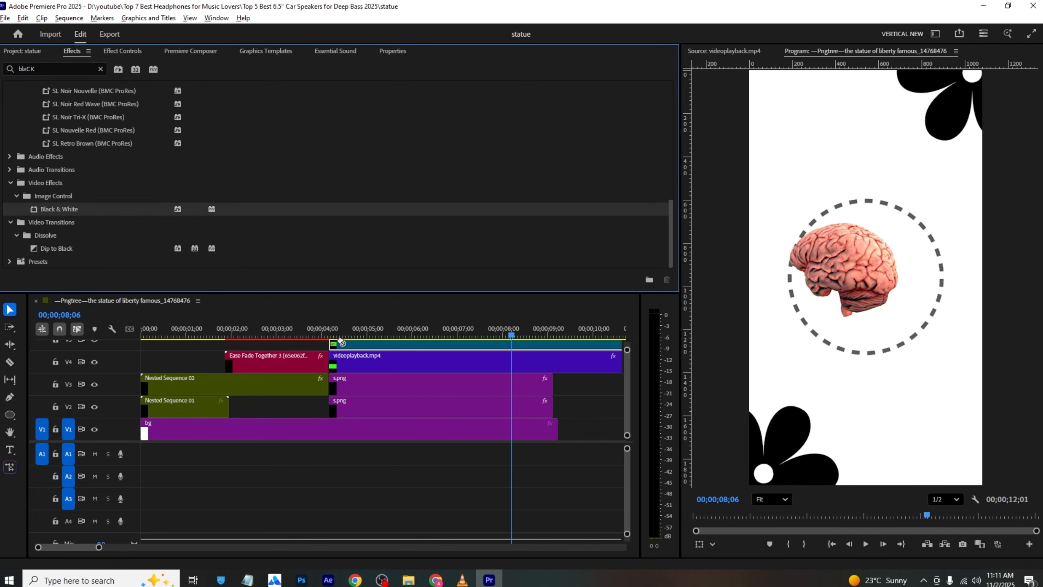
{"action": "left_click_drag", "start_coordinate": [342, 342], "coordinate": [348, 341]}
- Move the brain clip to position 636, 986 inside the dashed circle, and save the project
{"action": "left_click", "coordinate": [114, 50]}
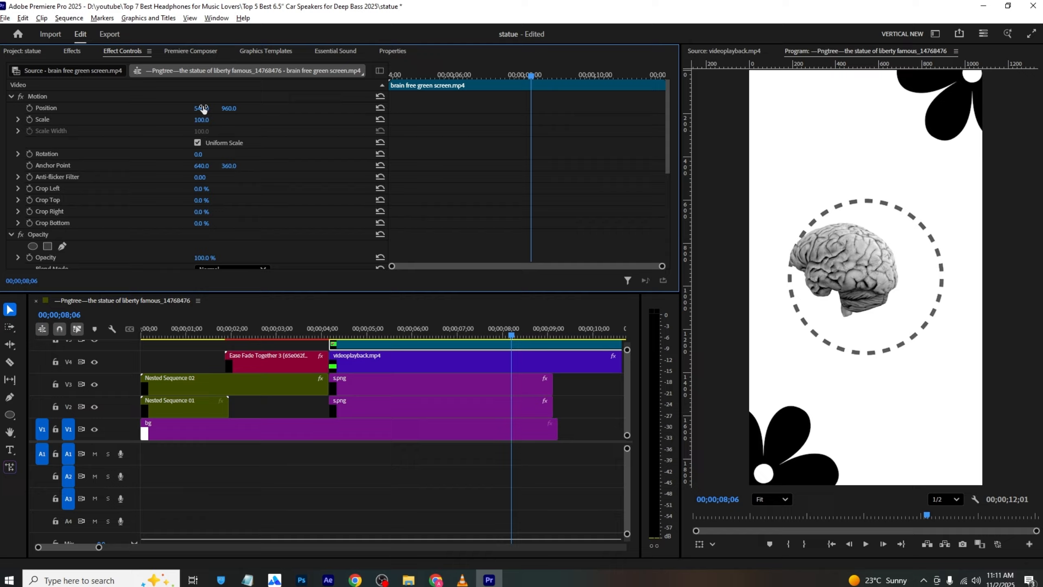
{"action": "left_click_drag", "start_coordinate": [204, 108], "coordinate": [237, 108]}
{"action": "key", "text": "ctrl+s"}
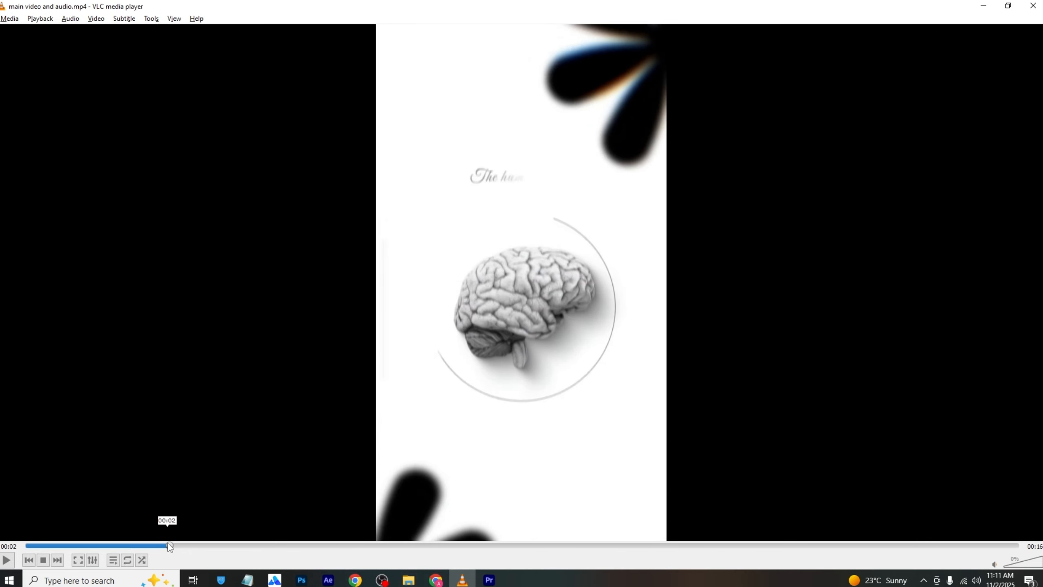
- Check the text in the reference video's brain scene, and add the Fade & Position X 1 - Right text preset above the brain clip's start
{"action": "key", "text": "space"}
{"action": "key", "text": "space"}
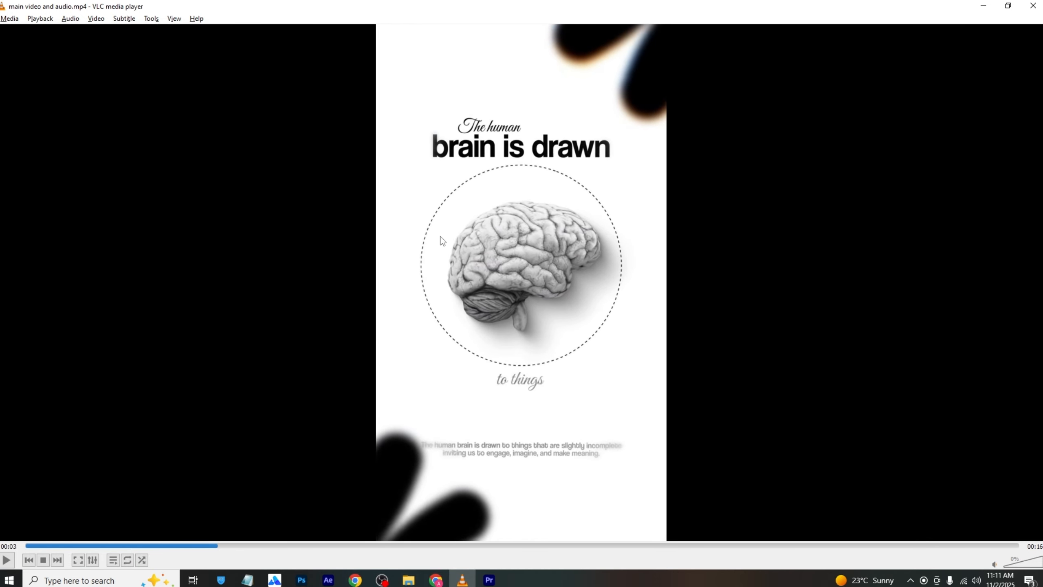
{"action": "left_click_drag", "start_coordinate": [200, 548], "coordinate": [226, 549]}
{"action": "key", "text": "alt+Tab"}
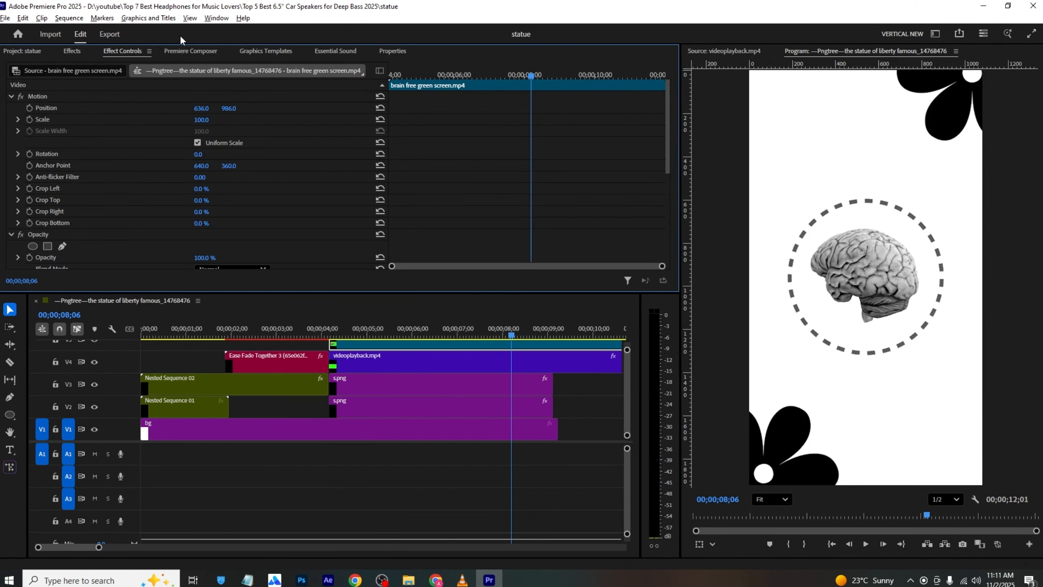
{"action": "left_click", "coordinate": [194, 51]}
{"action": "scroll", "coordinate": [324, 189], "scroll_direction": "down", "scroll_amount": 1}
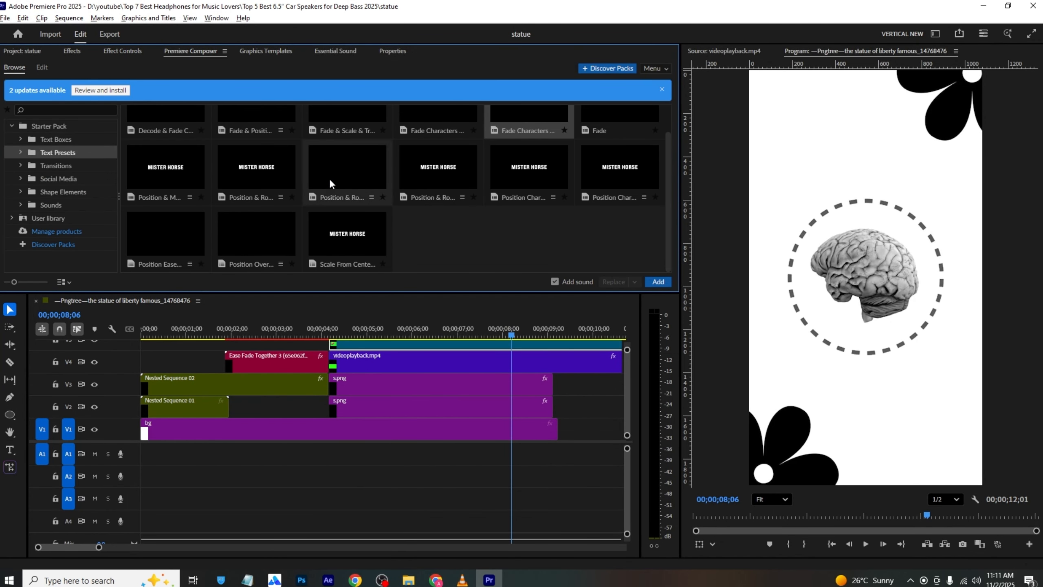
{"action": "scroll", "coordinate": [247, 185], "scroll_direction": "up", "scroll_amount": 1}
{"action": "left_click_drag", "start_coordinate": [258, 167], "coordinate": [639, 345]}
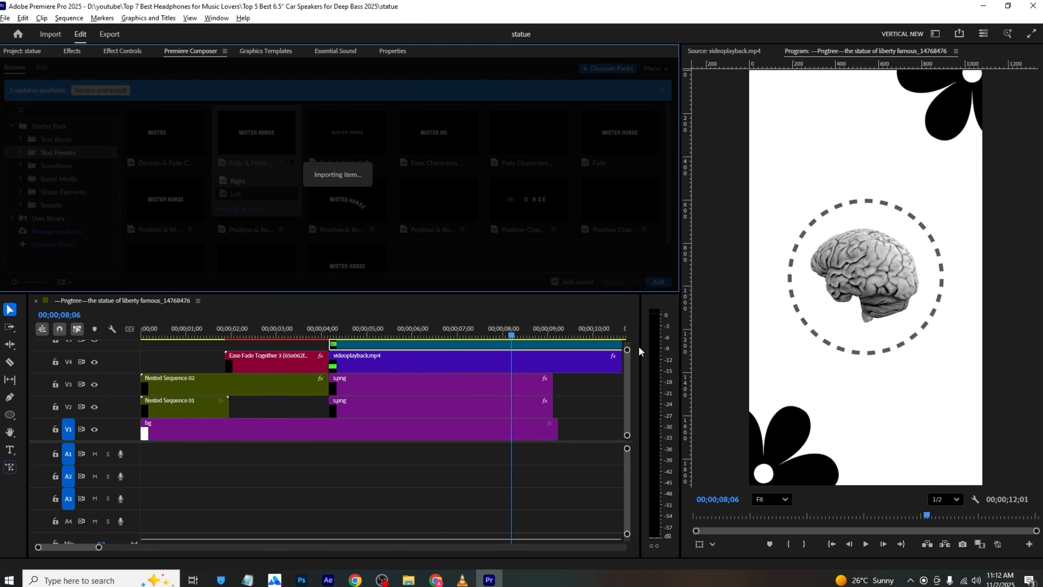
{"action": "left_click_drag", "start_coordinate": [245, 141], "coordinate": [374, 394]}
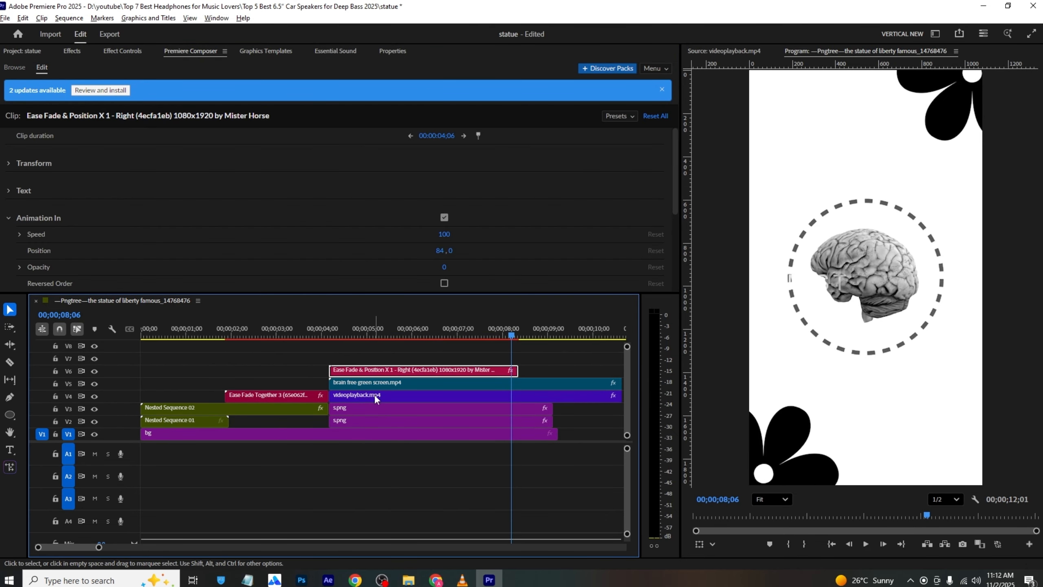
- Replace the new title's placeholder text with "brain is drawn"
{"action": "key", "text": "alt+Tab"}
{"action": "key", "text": "alt+Tab"}
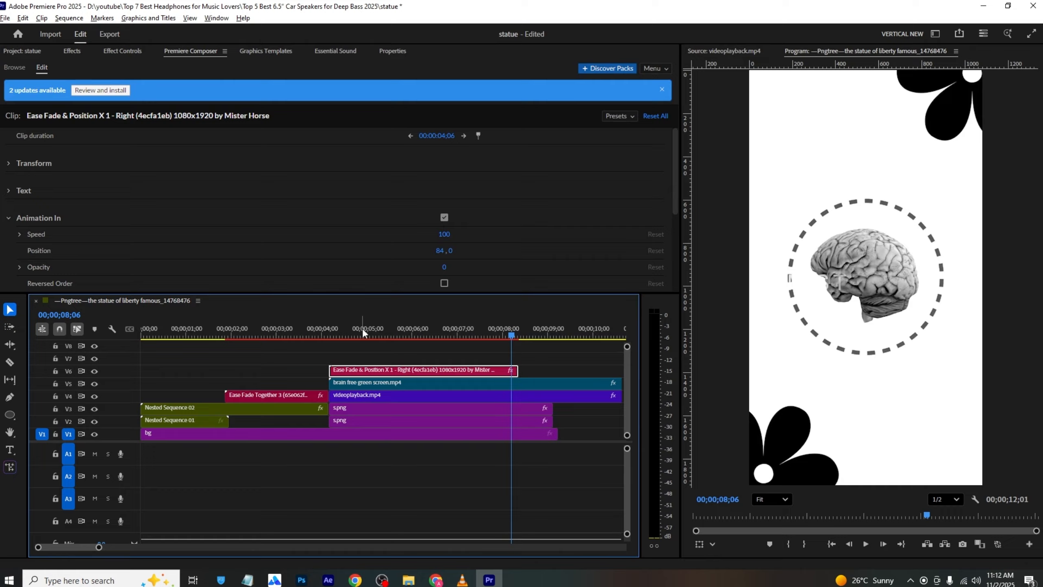
{"action": "mouse_move", "coordinate": [362, 328]}
{"action": "left_mouse_down"}
{"action": "mouse_move", "coordinate": [350, 320]}
{"action": "mouse_move", "coordinate": [372, 324]}
{"action": "left_mouse_up"}
{"action": "left_click", "coordinate": [390, 50]}
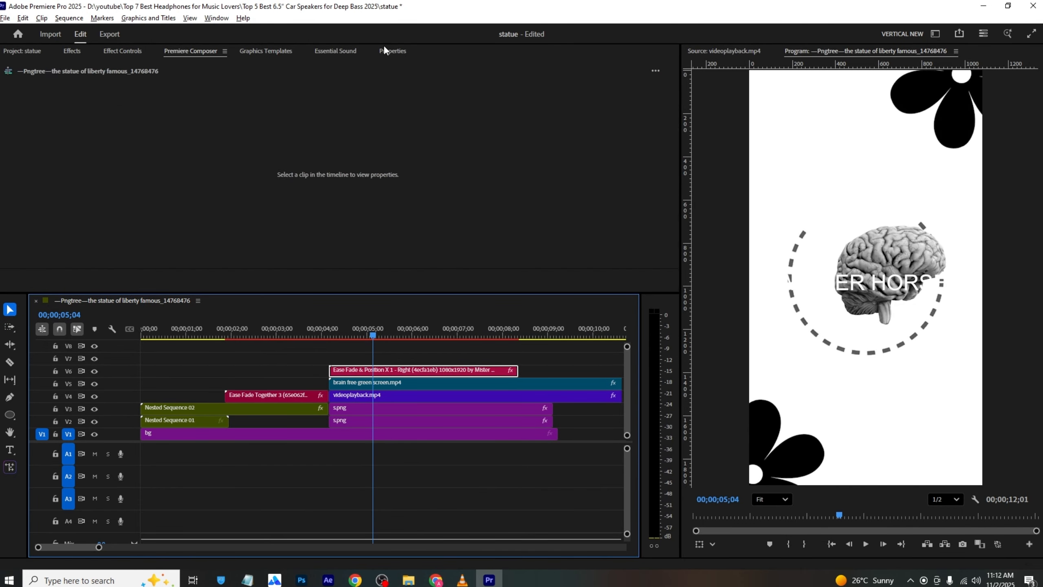
{"action": "scroll", "coordinate": [77, 155], "scroll_direction": "down", "scroll_amount": 5}
{"action": "left_click", "coordinate": [118, 163]}
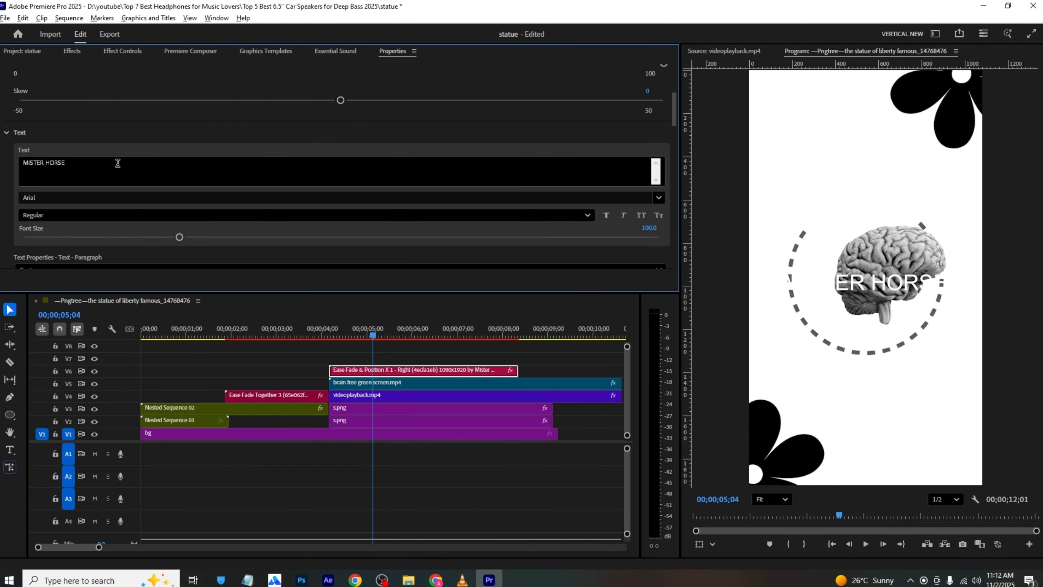
{"action": "type", "text": "brain is drawn"}
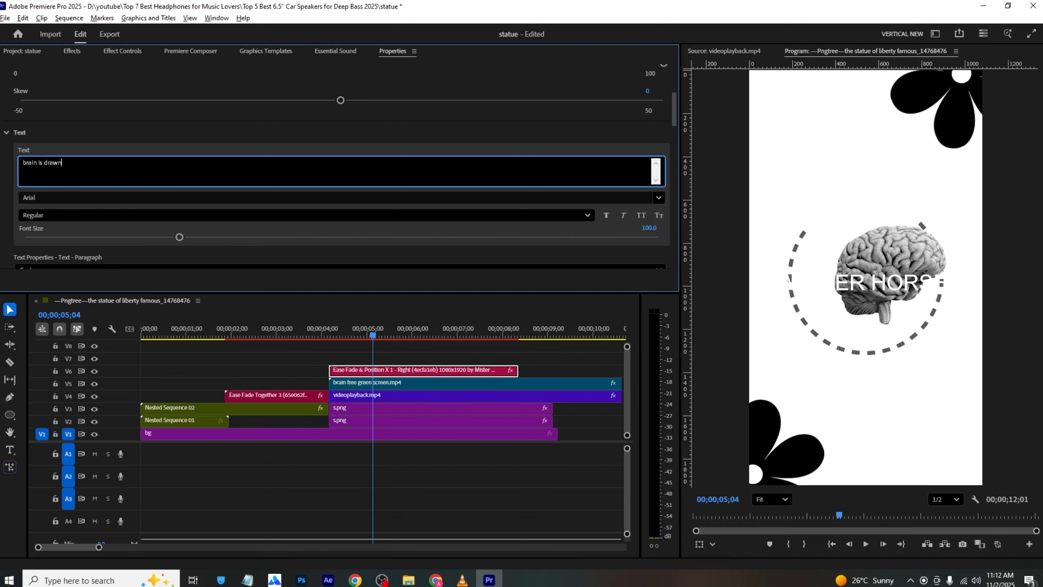
- Give the "brain is drawn" title a black fill and set it in Arial Bold with faux bold
{"action": "left_click", "coordinate": [119, 212]}
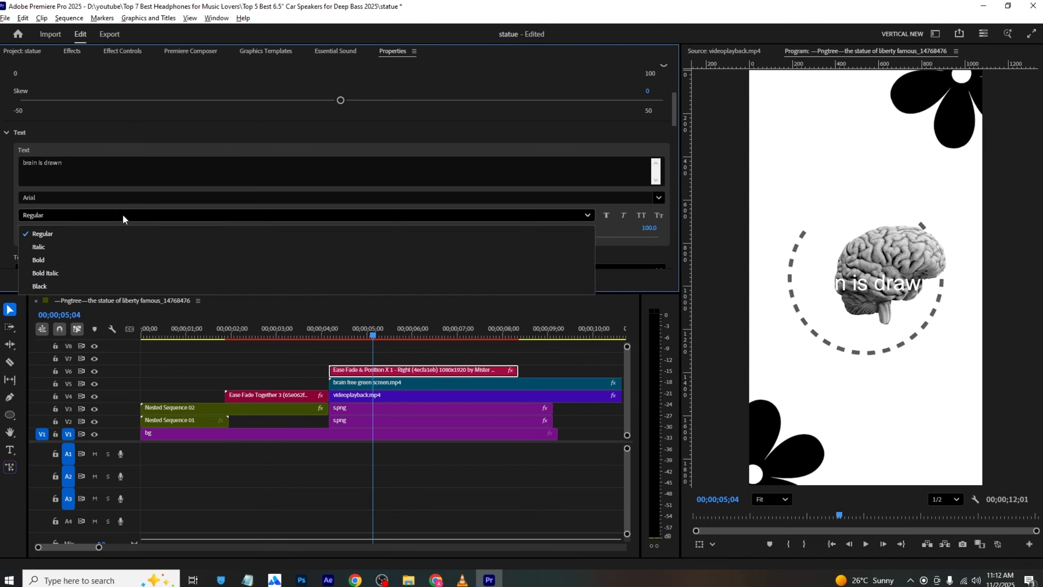
{"action": "left_click", "coordinate": [106, 271]}
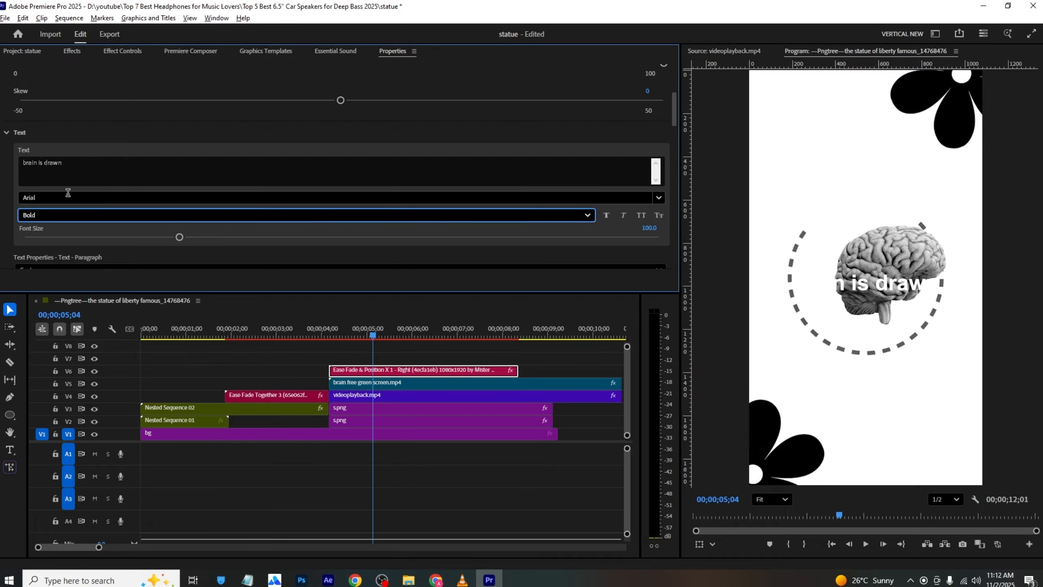
{"action": "scroll", "coordinate": [52, 197], "scroll_direction": "down", "scroll_amount": 8}
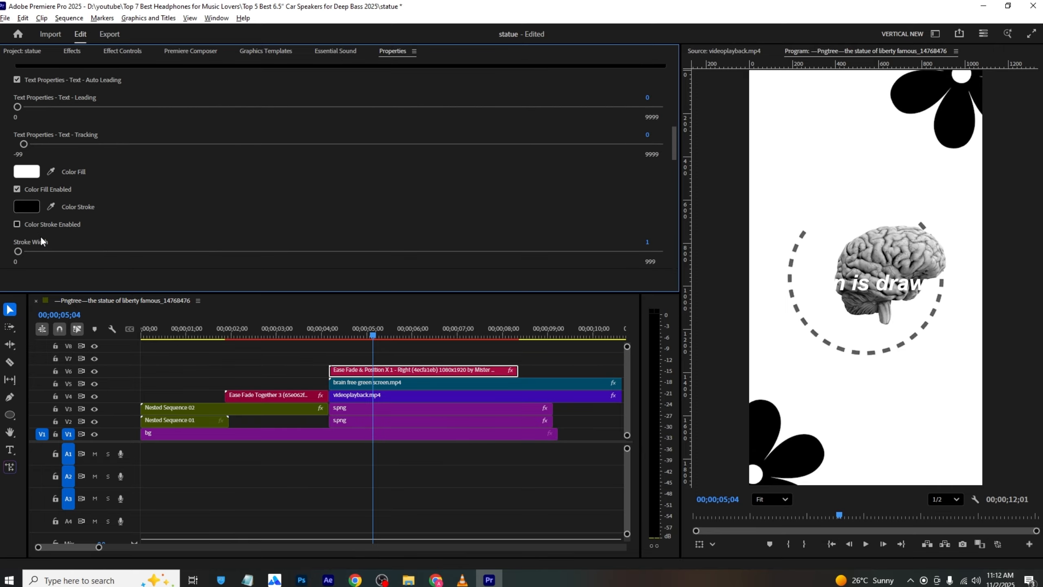
{"action": "left_click", "coordinate": [26, 172]}
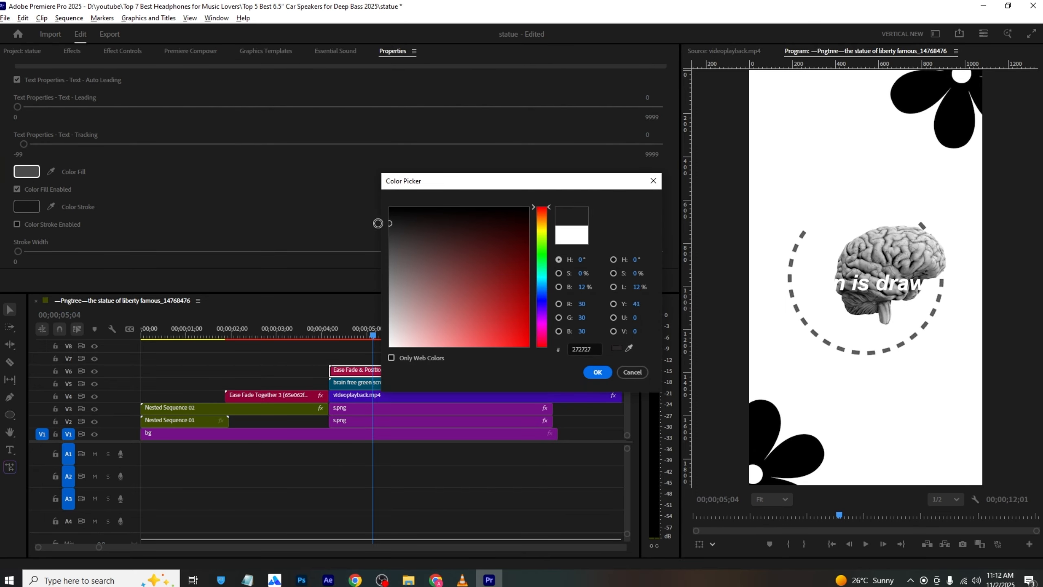
{"action": "left_click", "coordinate": [596, 372]}
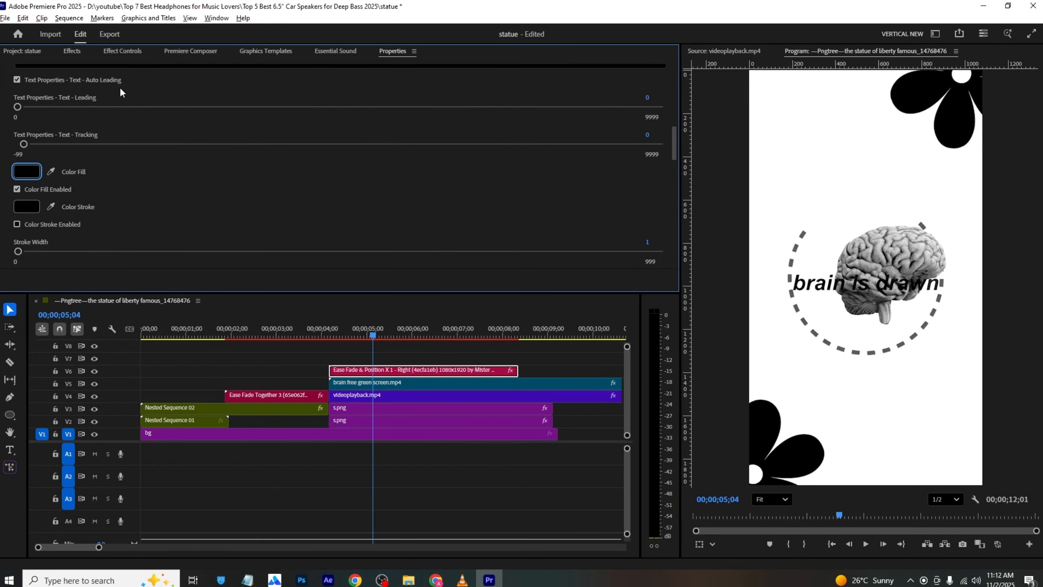
{"action": "scroll", "coordinate": [202, 234], "scroll_direction": "up", "scroll_amount": 5}
{"action": "left_click", "coordinate": [138, 161]}
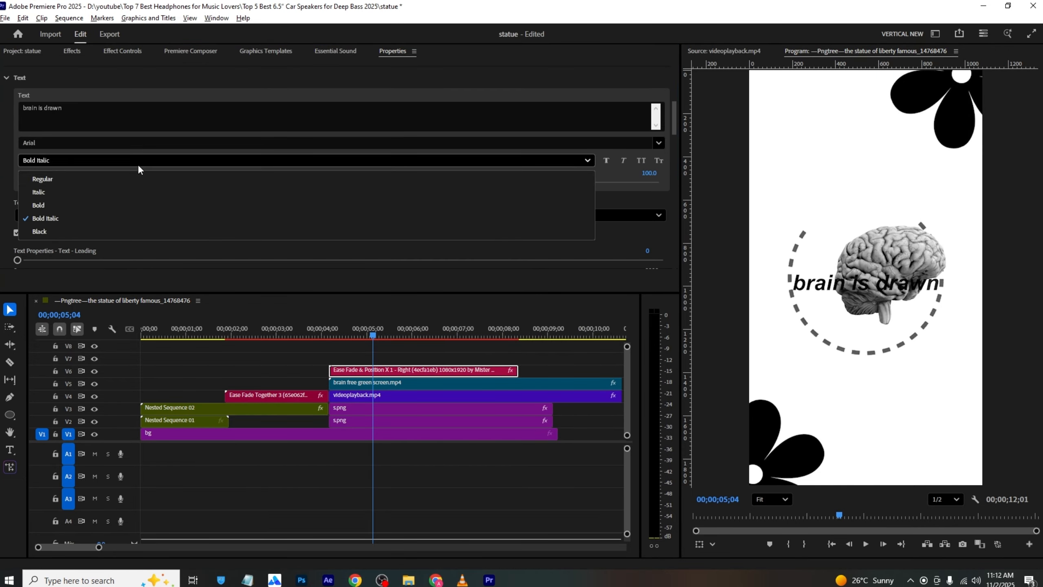
{"action": "left_click", "coordinate": [103, 209]}
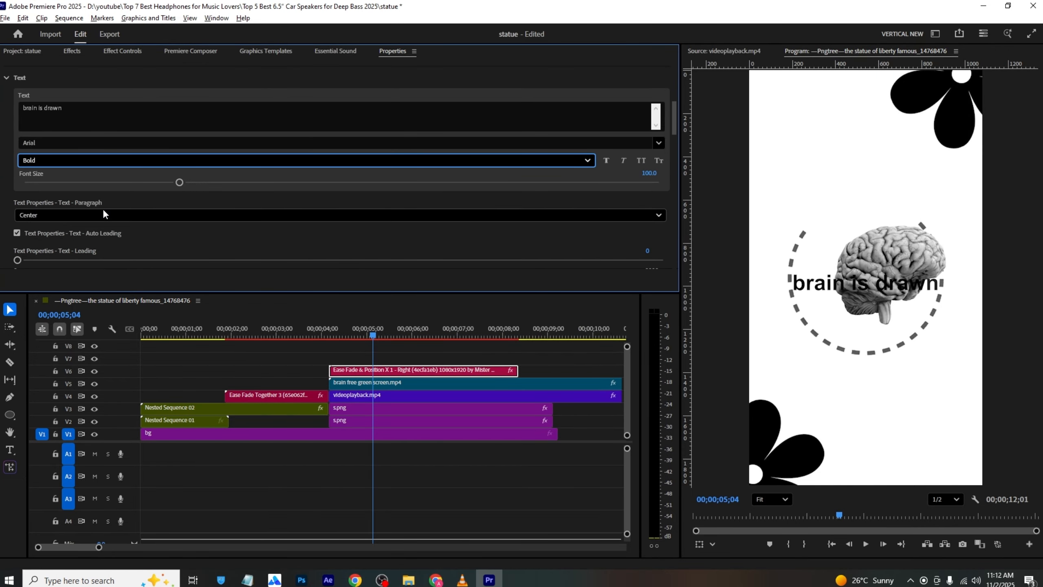
{"action": "left_click", "coordinate": [606, 161]}
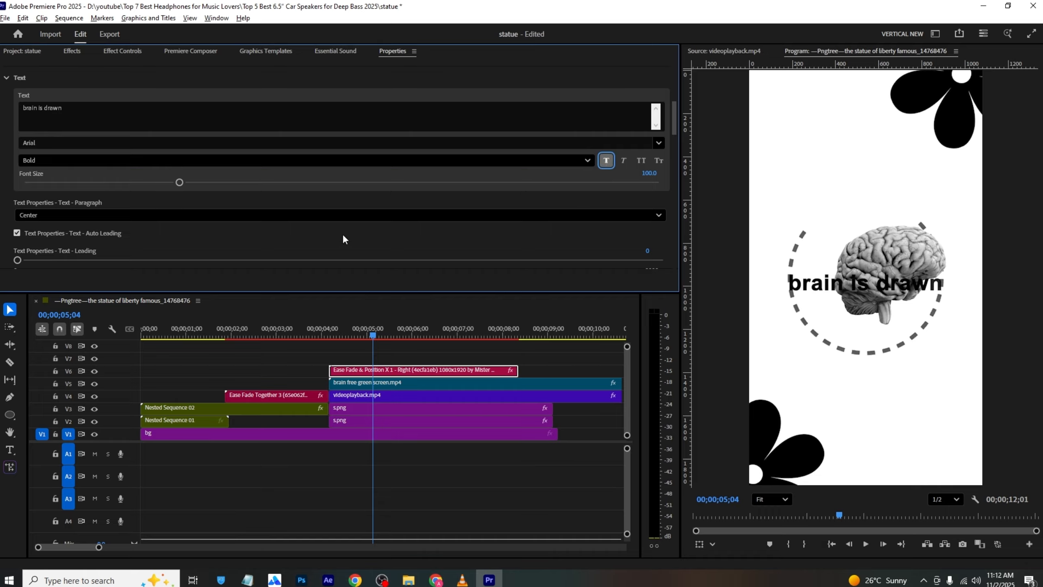
- Move the "brain is drawn" title above the dashed circle to position 557, 472, and play the scene
{"action": "left_click", "coordinate": [139, 50]}
{"action": "mouse_move", "coordinate": [229, 119]}
{"action": "left_mouse_down"}
{"action": "mouse_move", "coordinate": [152, 119]}
{"action": "mouse_move", "coordinate": [214, 120]}
{"action": "left_mouse_up"}
{"action": "key", "text": "space"}
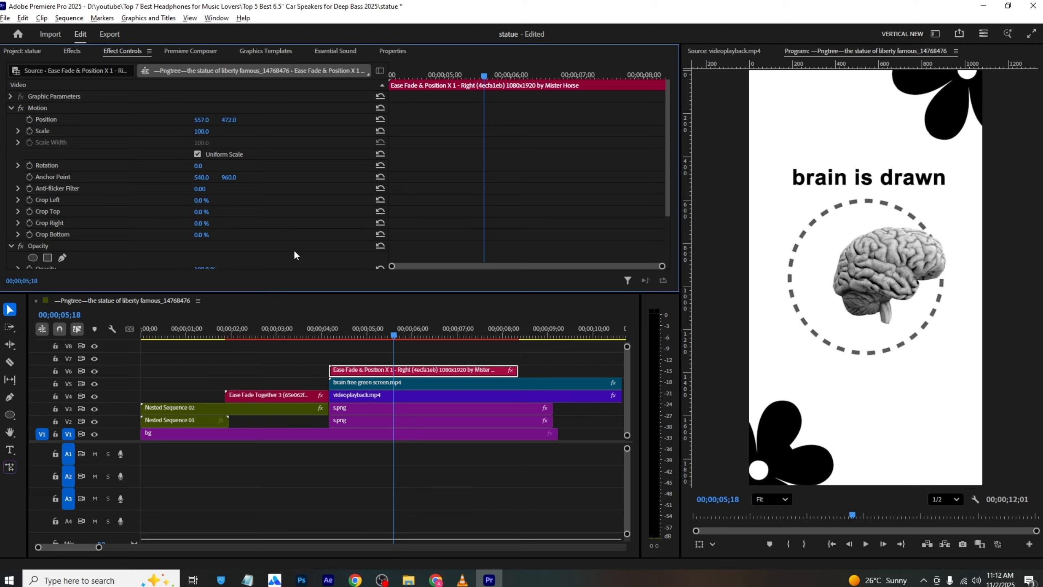
- Duplicate the title clip onto V7 and raise the copy to position 557, 367
{"action": "left_click_drag", "start_coordinate": [356, 371], "coordinate": [363, 361]}
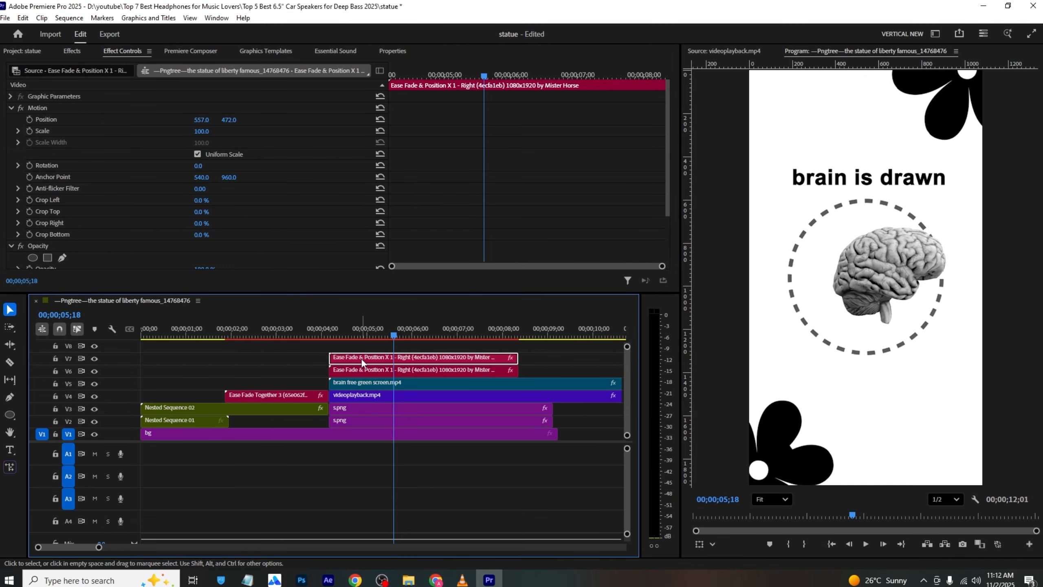
{"action": "left_click_drag", "start_coordinate": [217, 120], "coordinate": [193, 120]}
- Set the duplicated title's font to Toontime and lower it slightly, closer to the line beneath
{"action": "left_click", "coordinate": [398, 51]}
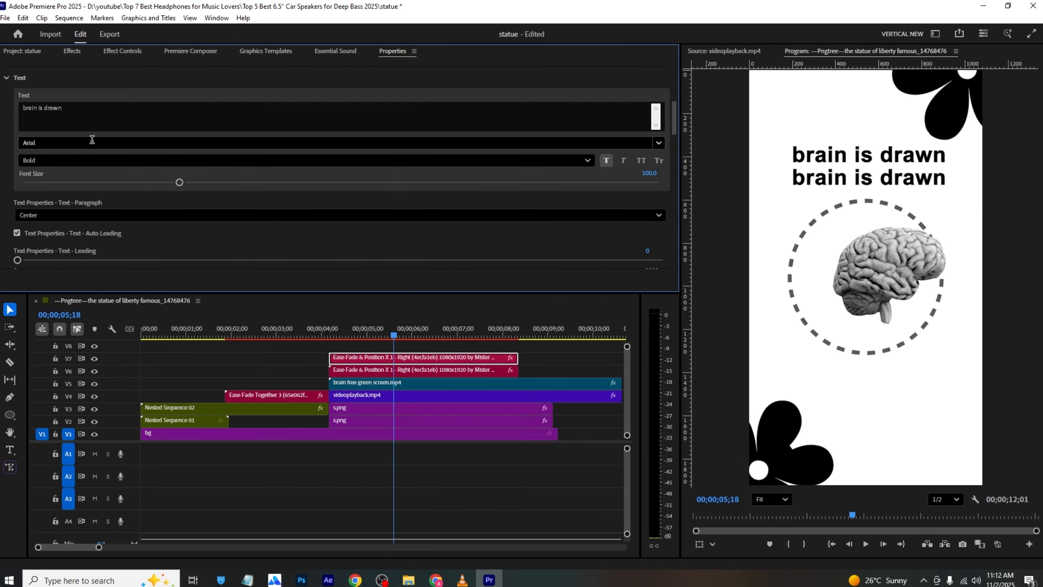
{"action": "left_click", "coordinate": [87, 143]}
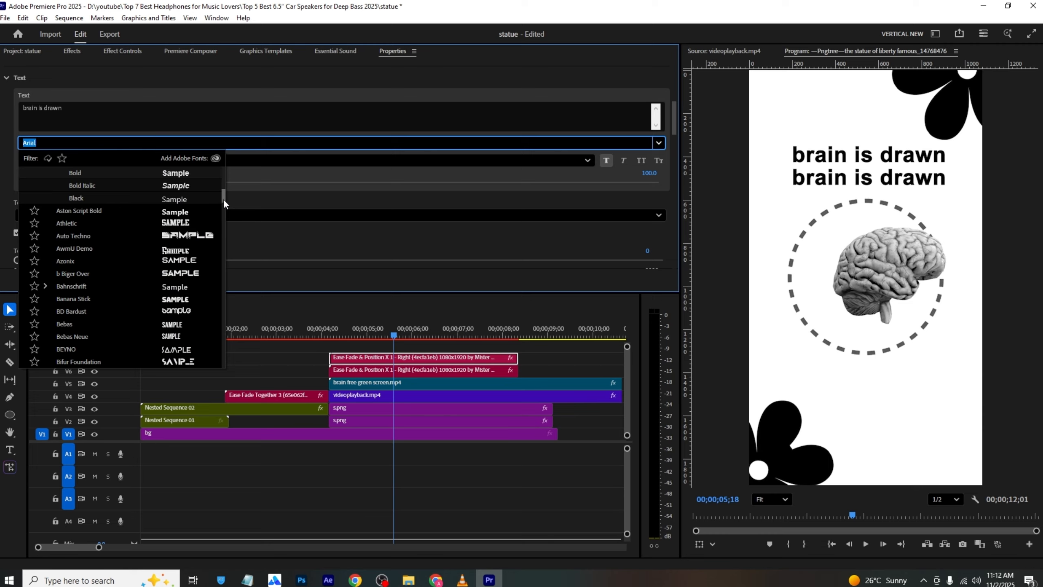
{"action": "left_click_drag", "start_coordinate": [224, 200], "coordinate": [224, 203]}
{"action": "left_click", "coordinate": [154, 209]}
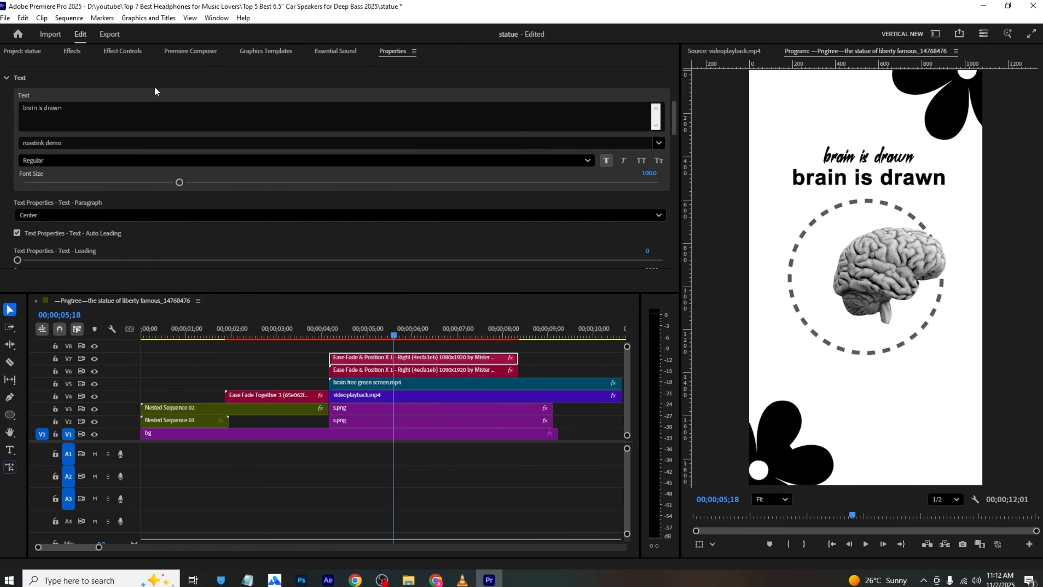
{"action": "left_click", "coordinate": [158, 142]}
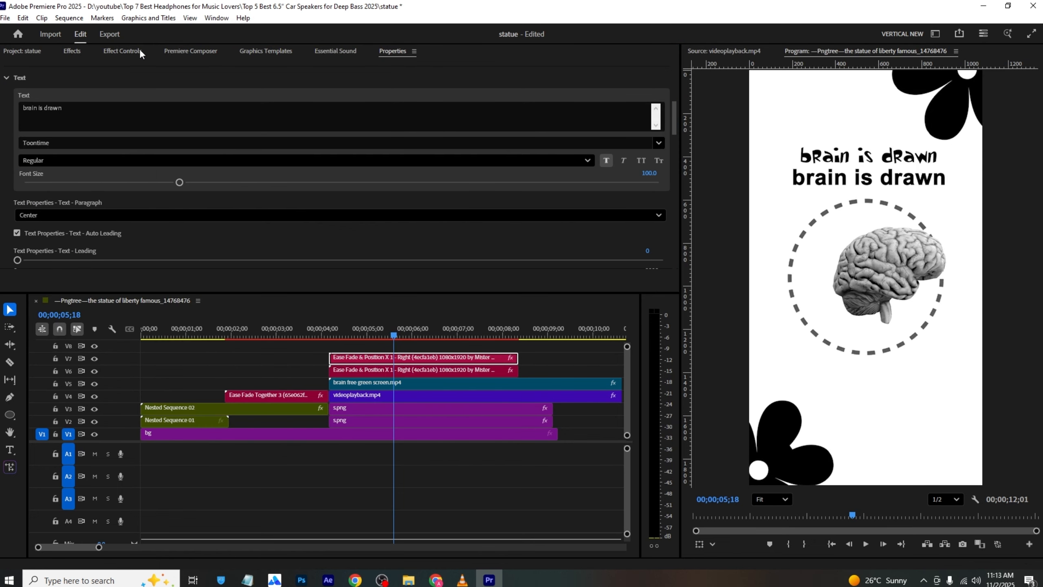
{"action": "left_click", "coordinate": [140, 50]}
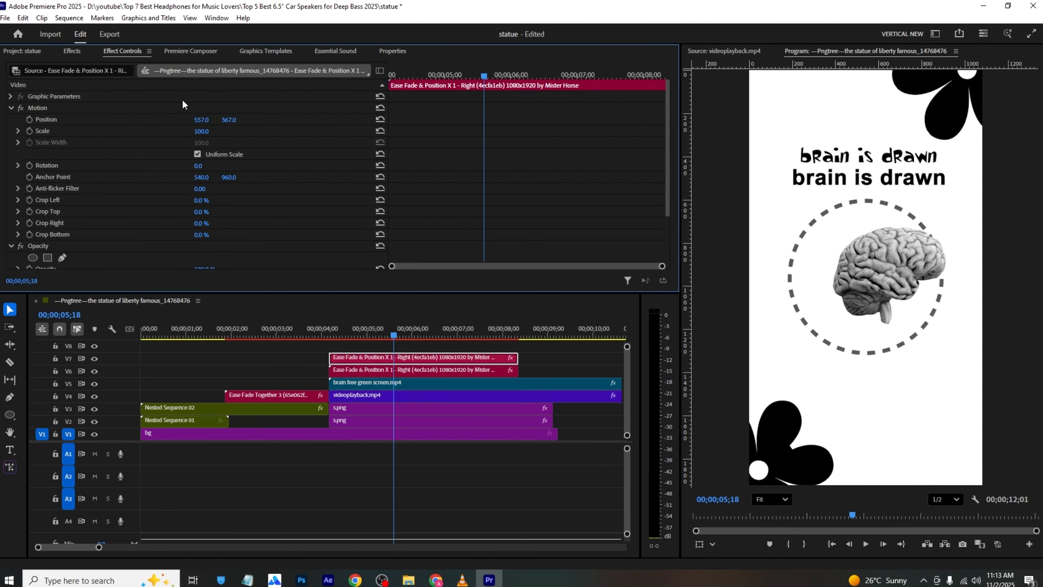
{"action": "left_click_drag", "start_coordinate": [232, 119], "coordinate": [233, 119]}
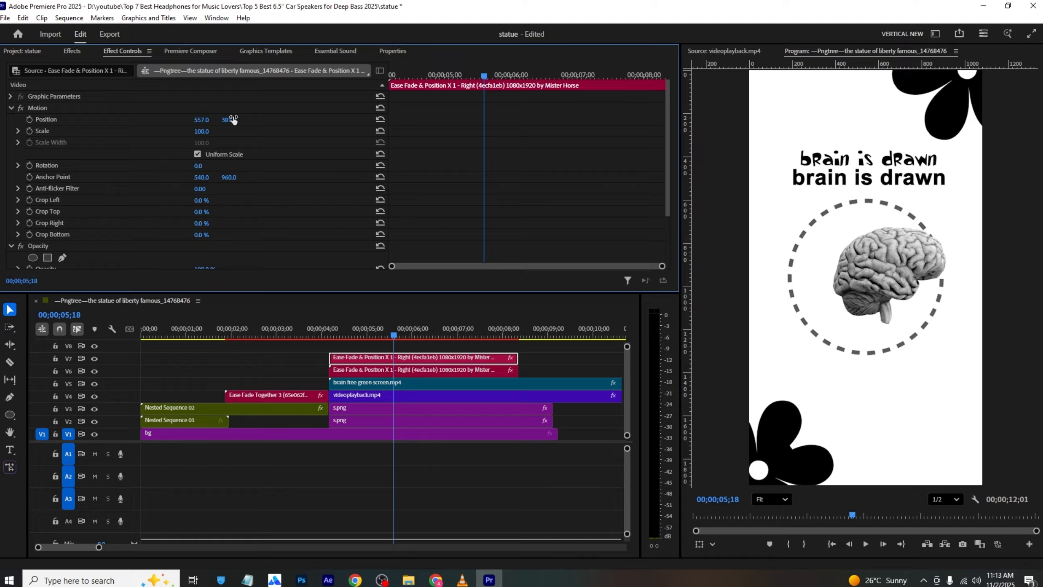
- Check the reference wording, change the upper title to "the humans", and save the project
{"action": "key", "text": "alt+Tab"}
{"action": "key", "text": "alt+Tab"}
{"action": "left_click", "coordinate": [393, 50]}
{"action": "left_click", "coordinate": [233, 114]}
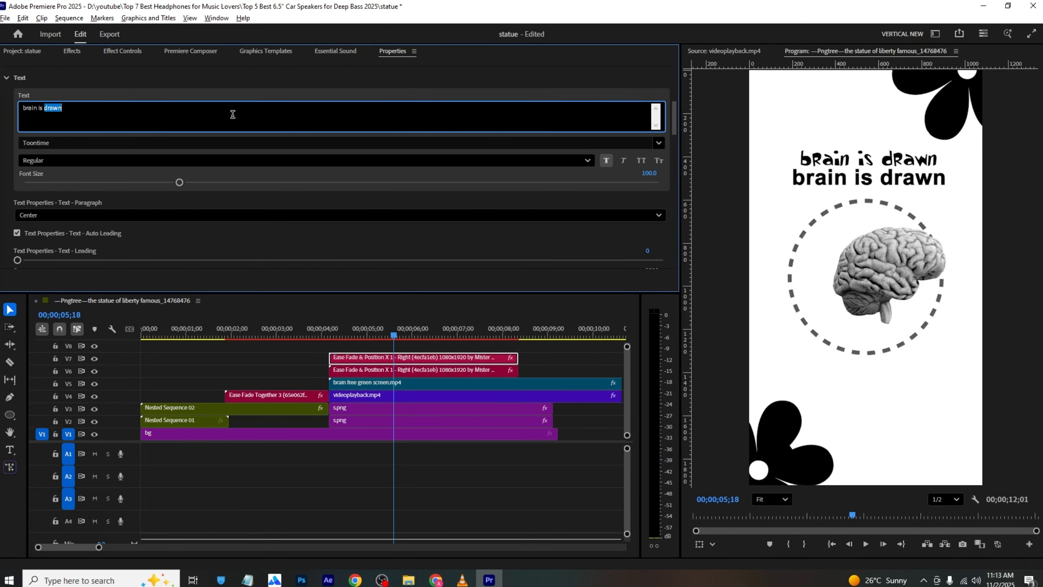
{"action": "type", "text": "the humans"}
{"action": "left_click", "coordinate": [243, 93]}
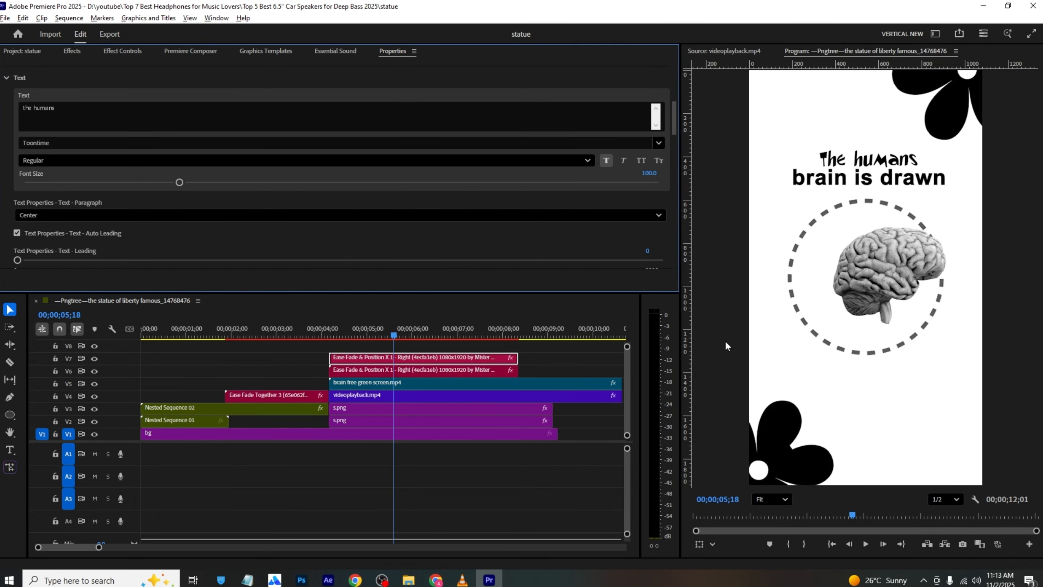
- Set the brain clip's horizontal position to 549 so it sits centred inside the dashed circle, and play the scene
{"action": "key", "text": "space"}
{"action": "left_click", "coordinate": [884, 262]}
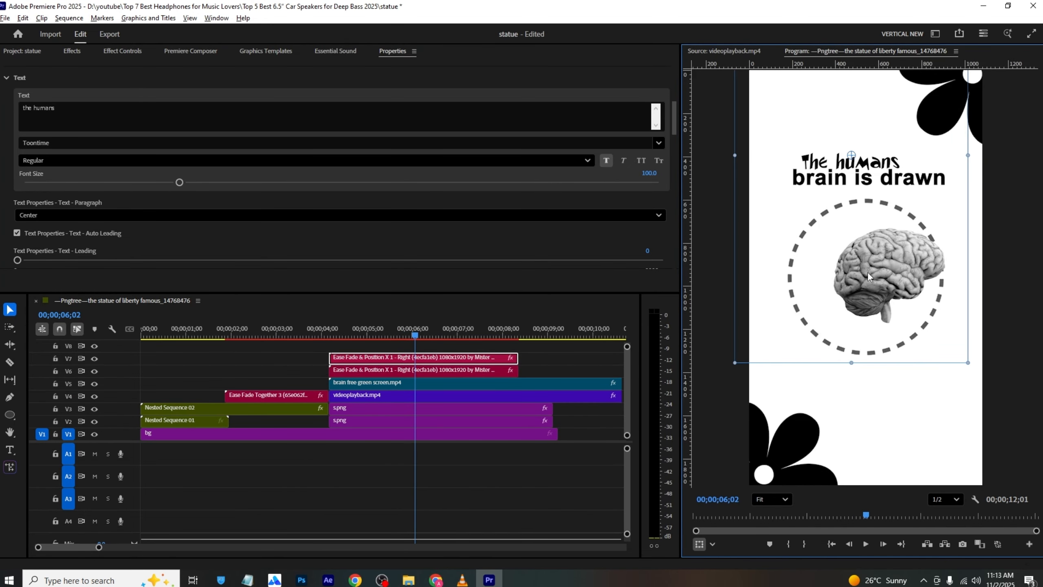
{"action": "left_click", "coordinate": [387, 386]}
{"action": "left_click", "coordinate": [122, 51]}
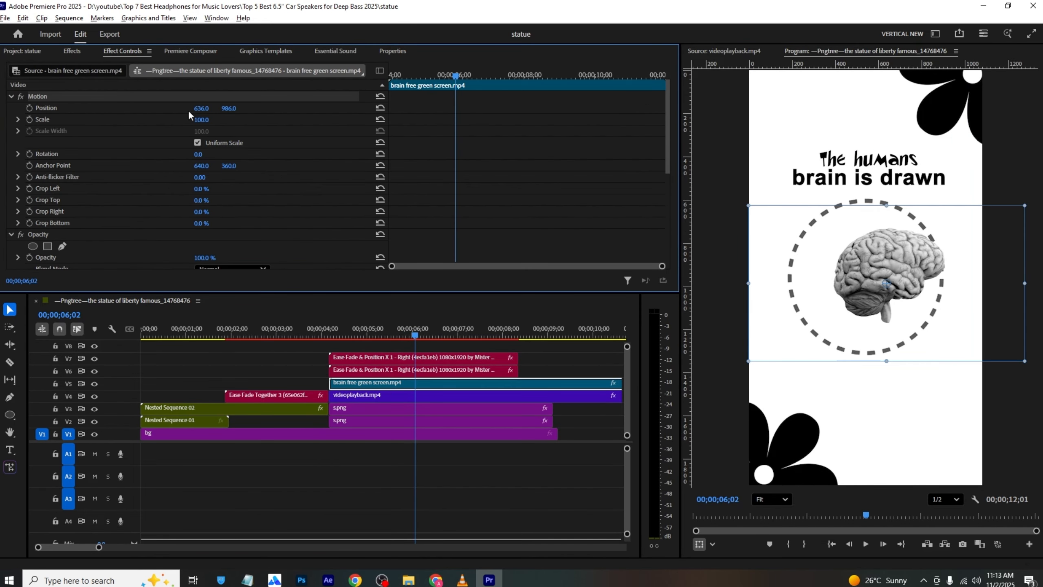
{"action": "mouse_move", "coordinate": [201, 108]}
{"action": "left_mouse_down"}
{"action": "mouse_move", "coordinate": [190, 108]}
{"action": "mouse_move", "coordinate": [207, 108]}
{"action": "left_mouse_up"}
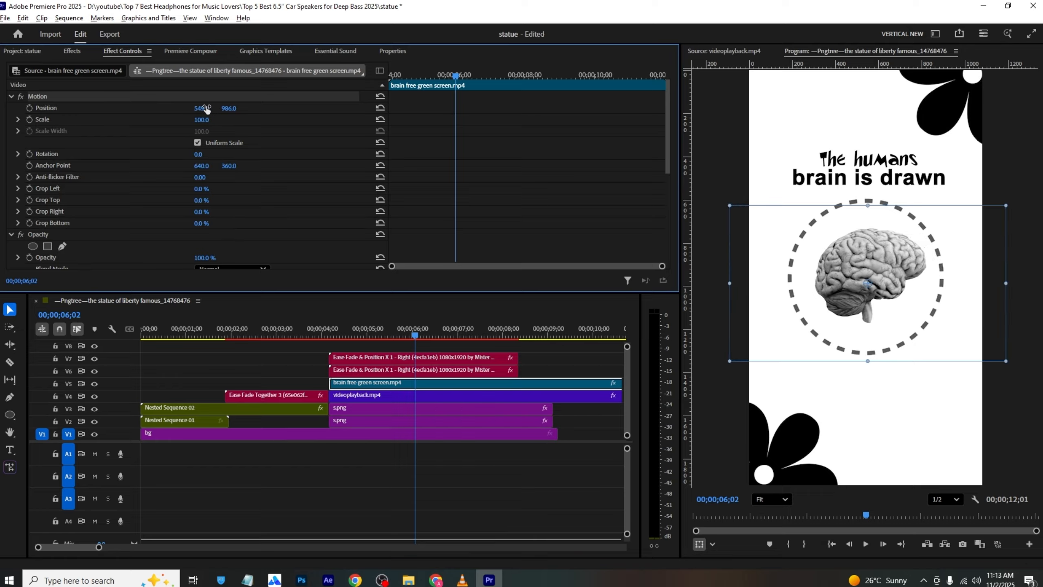
{"action": "left_click", "coordinate": [317, 332]}
{"action": "key", "text": "space"}
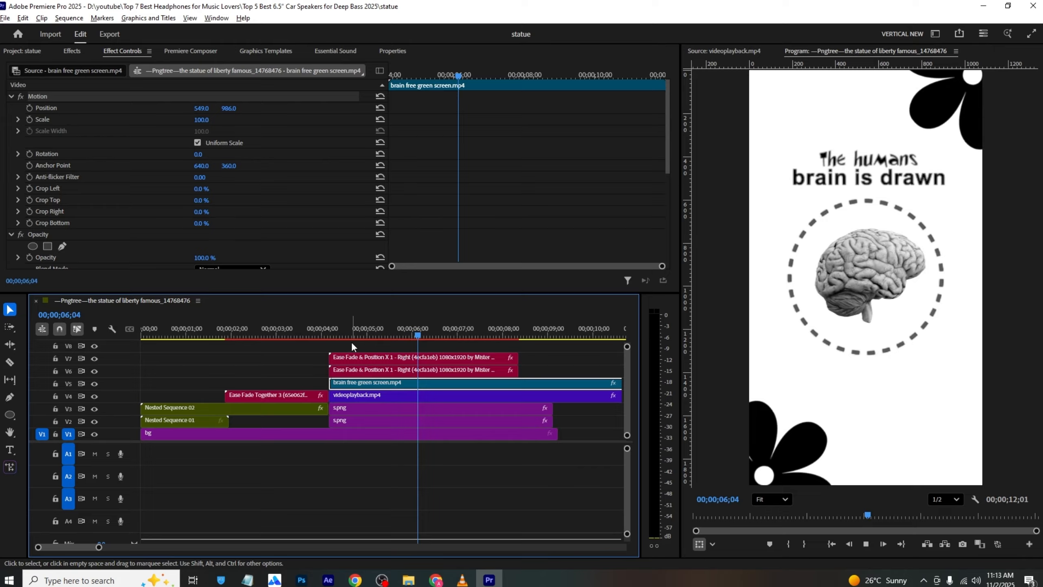
- Stagger the titles, starting "the humans" at about 00;00;05;13 and "brain is drawn" at about 00;00;06;08; preview the timing and save the project
{"action": "left_click_drag", "start_coordinate": [352, 344], "coordinate": [438, 371]}
{"action": "left_click_drag", "start_coordinate": [347, 329], "coordinate": [399, 332]}
{"action": "left_click", "coordinate": [408, 346]}
{"action": "left_click", "coordinate": [414, 372]}
{"action": "left_click_drag", "start_coordinate": [415, 371], "coordinate": [452, 371]}
{"action": "left_click", "coordinate": [408, 328]}
{"action": "key", "text": "space"}
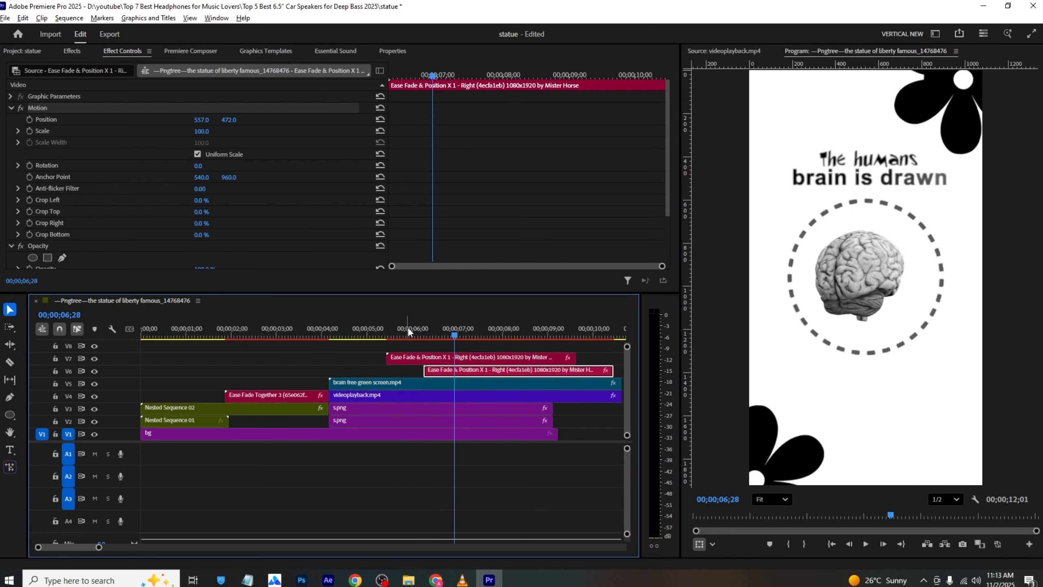
{"action": "key", "text": "space"}
{"action": "key", "text": "ctrl+s"}
- Switch to VLC and step through the reference video to examine the transition out of the brain scene and the text that follows
{"action": "left_click", "coordinate": [469, 580]}
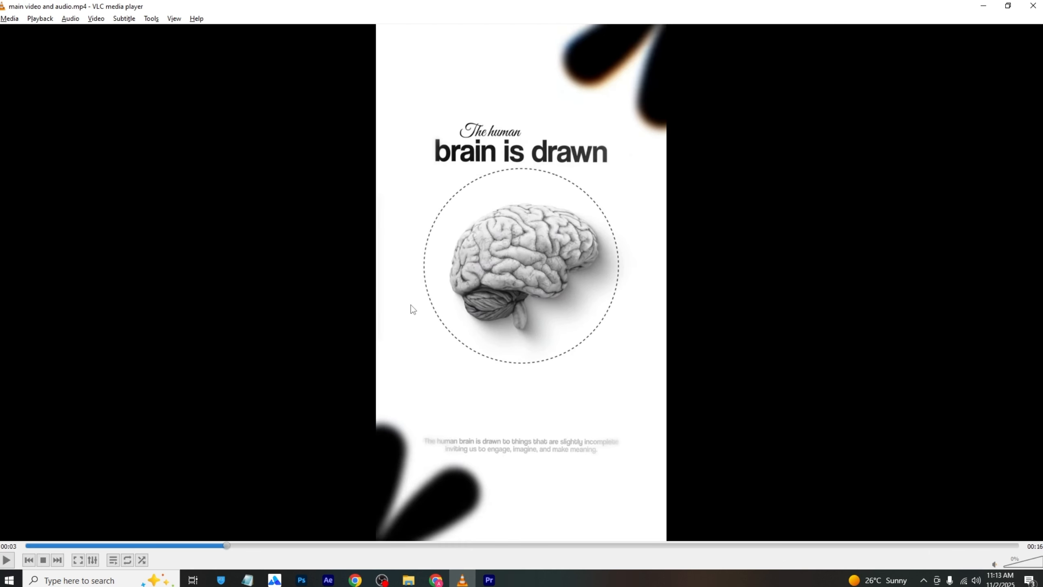
{"action": "key", "text": "space"}
{"action": "key", "text": "space"}
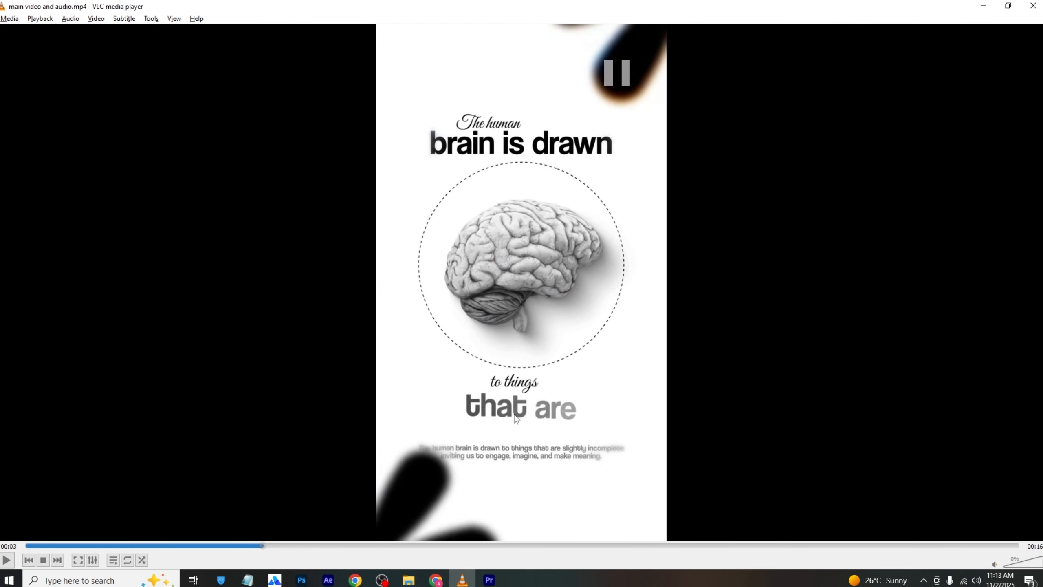
{"action": "key", "text": "space"}
{"action": "key", "text": "space"}
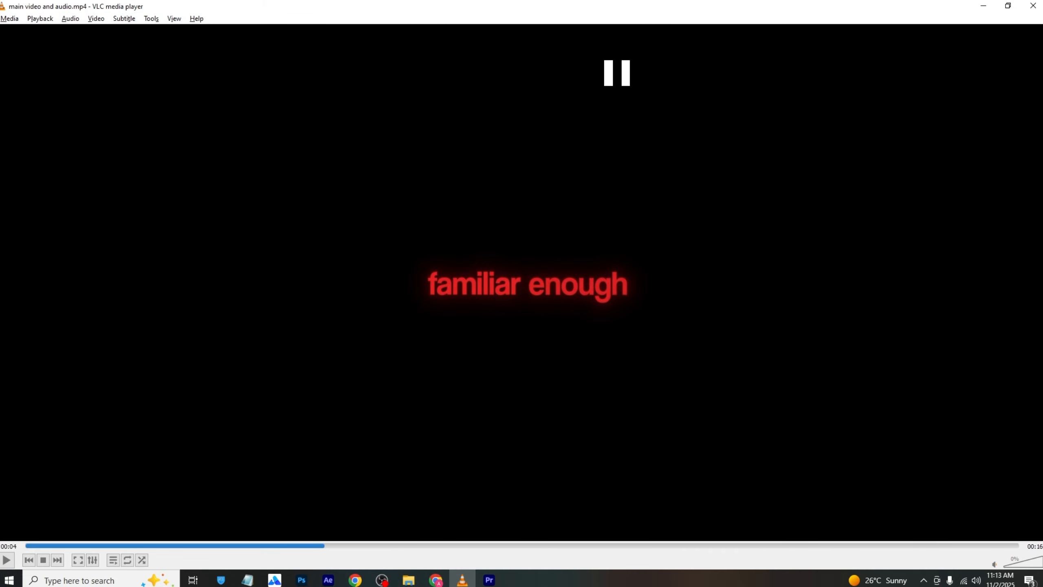
{"action": "key", "text": "space"}
{"action": "key", "text": "space"}
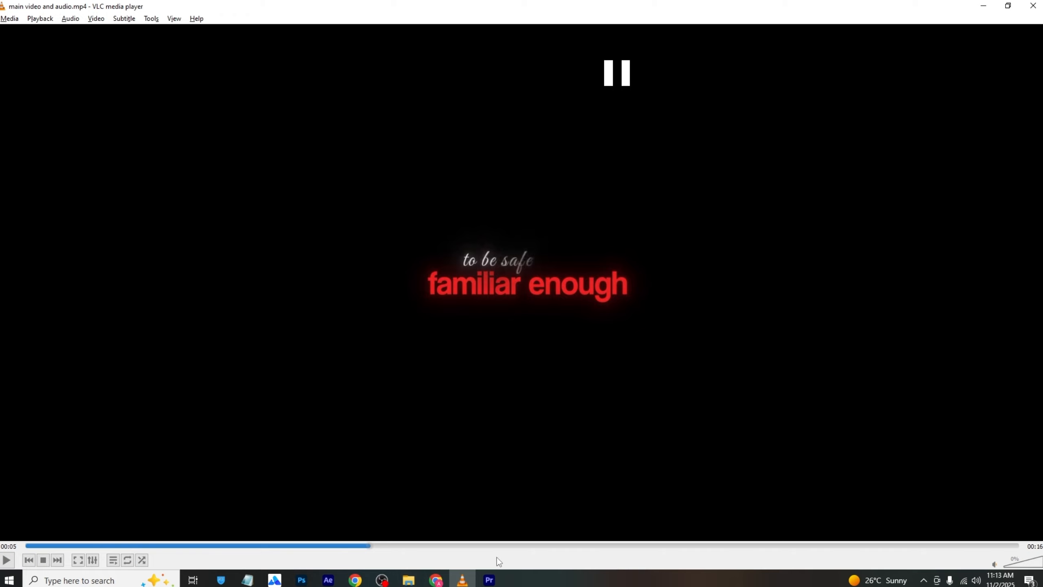
- Return to Premiere Pro and split every clip above the bg track at 00;00;07;24
{"action": "left_click", "coordinate": [489, 580]}
{"action": "key", "text": "space"}
{"action": "key", "text": "space"}
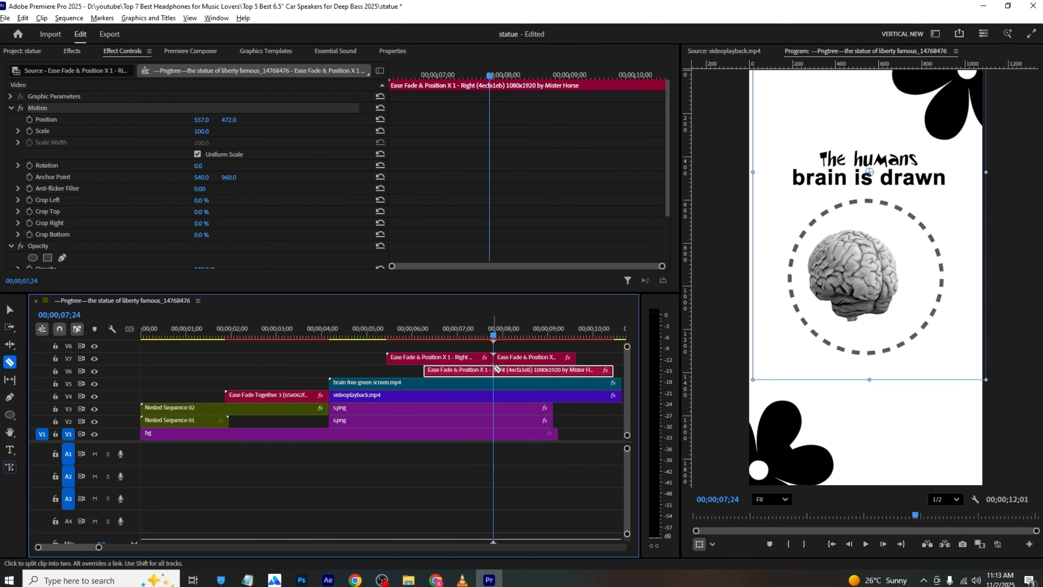
{"action": "key", "text": "ctrl+k"}
{"action": "left_click", "coordinate": [510, 343]}
{"action": "key", "text": "c"}
{"action": "left_click", "coordinate": [494, 383]}
{"action": "left_click", "coordinate": [495, 408]}
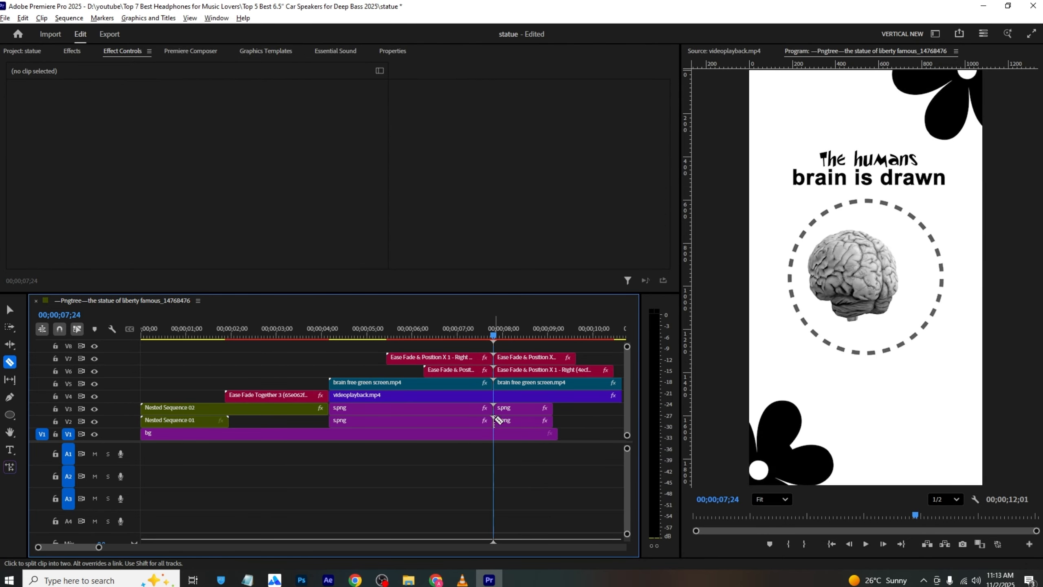
{"action": "left_click", "coordinate": [494, 396]}
{"action": "key", "text": "v"}
- Delete the split-off clip remainders after the cut, extend the bg clip to about 15 seconds, and save the project
{"action": "left_click_drag", "start_coordinate": [530, 347], "coordinate": [514, 435]}
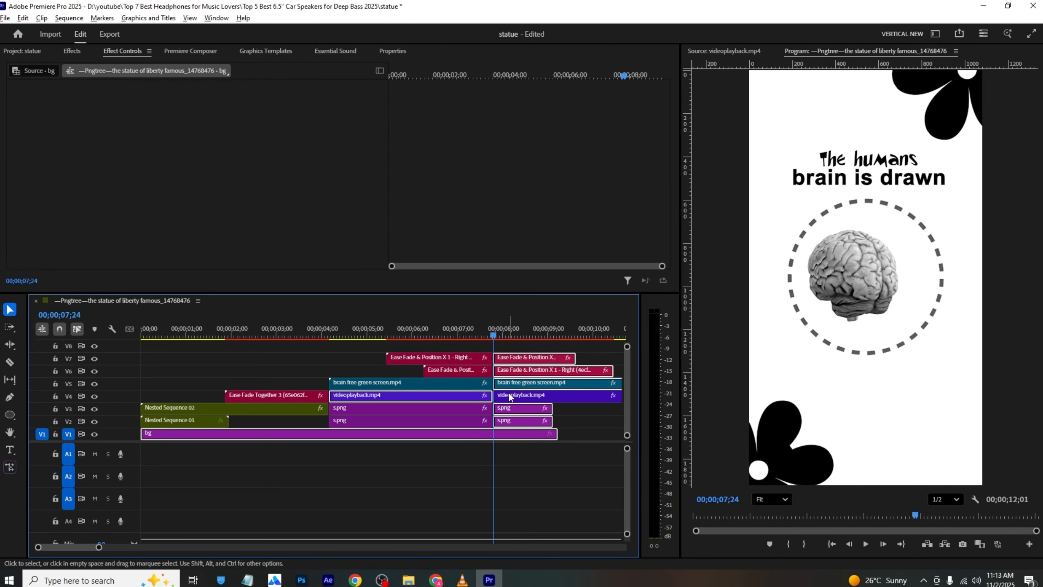
{"action": "left_click", "coordinate": [509, 392]}
{"action": "key", "text": "space"}
{"action": "left_click_drag", "start_coordinate": [511, 338], "coordinate": [622, 435]}
{"action": "key", "text": "Delete"}
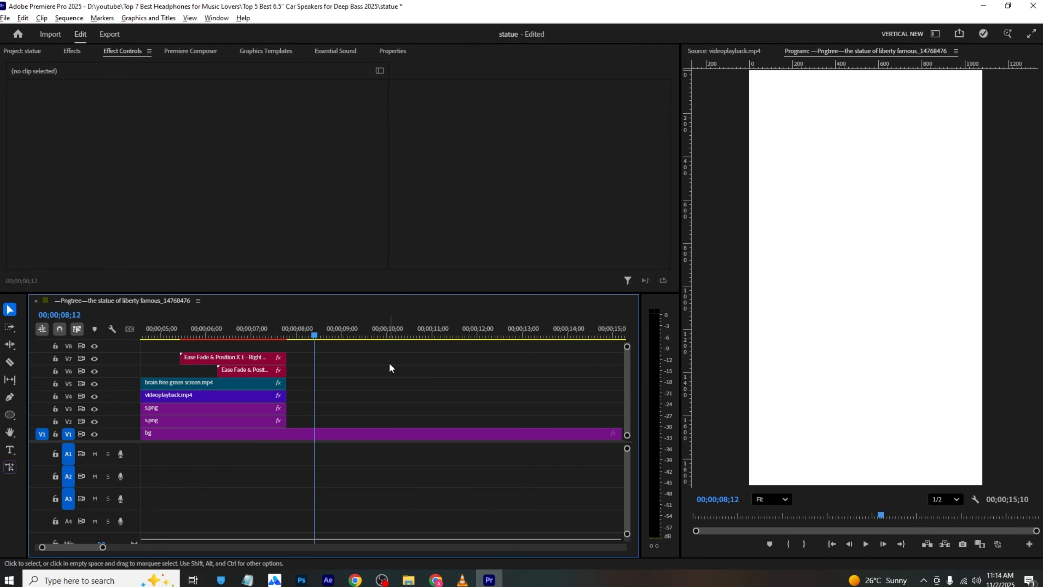
{"action": "key", "text": "ctrl+s"}
- Draw a black circle about 760 px wide over the dashed circle, starting at 00;00;07;18
{"action": "left_click", "coordinate": [285, 334]}
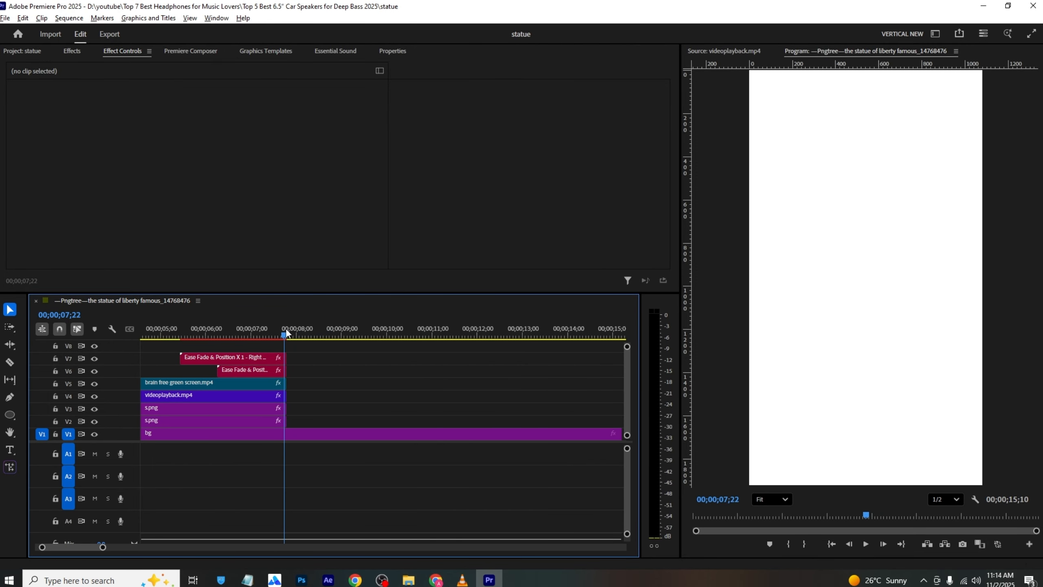
{"action": "left_click", "coordinate": [278, 332]}
{"action": "left_click", "coordinate": [10, 414]}
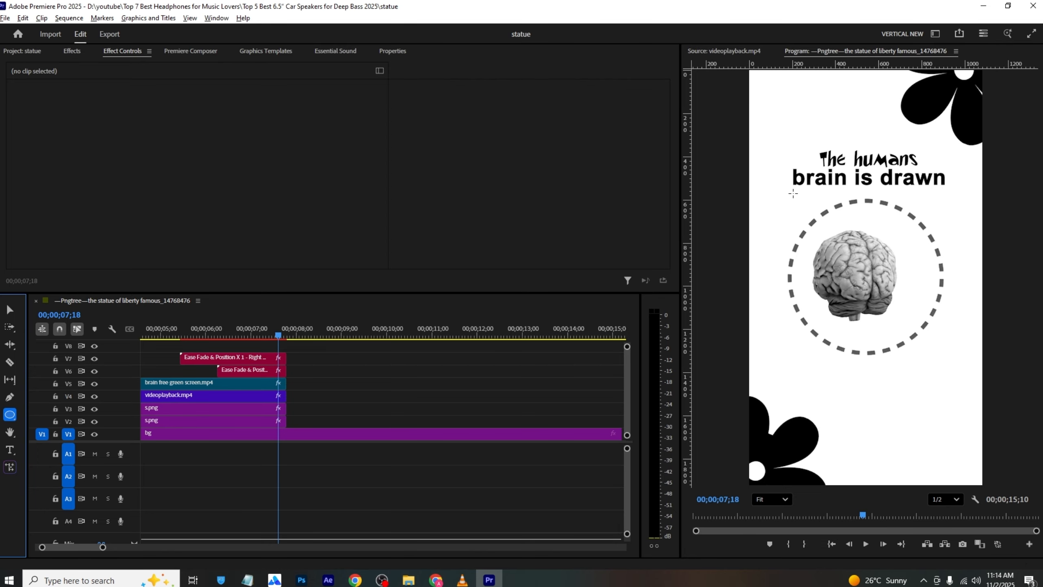
{"action": "left_click_drag", "start_coordinate": [793, 193], "coordinate": [920, 361]}
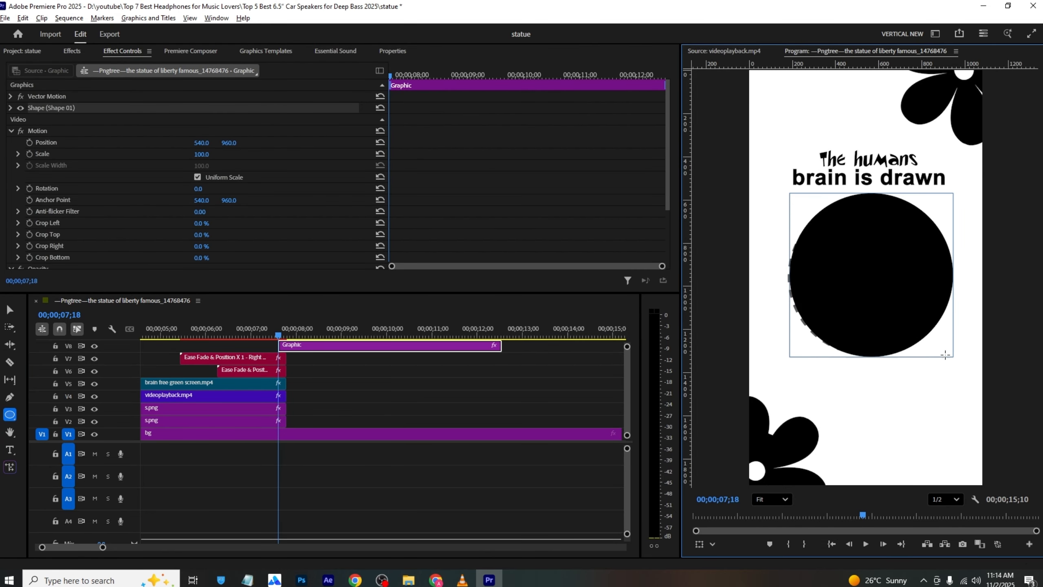
- Move the black circle graphic's anchor point to 532.4, 944.8, near the middle of the circle
{"action": "left_click", "coordinate": [298, 346]}
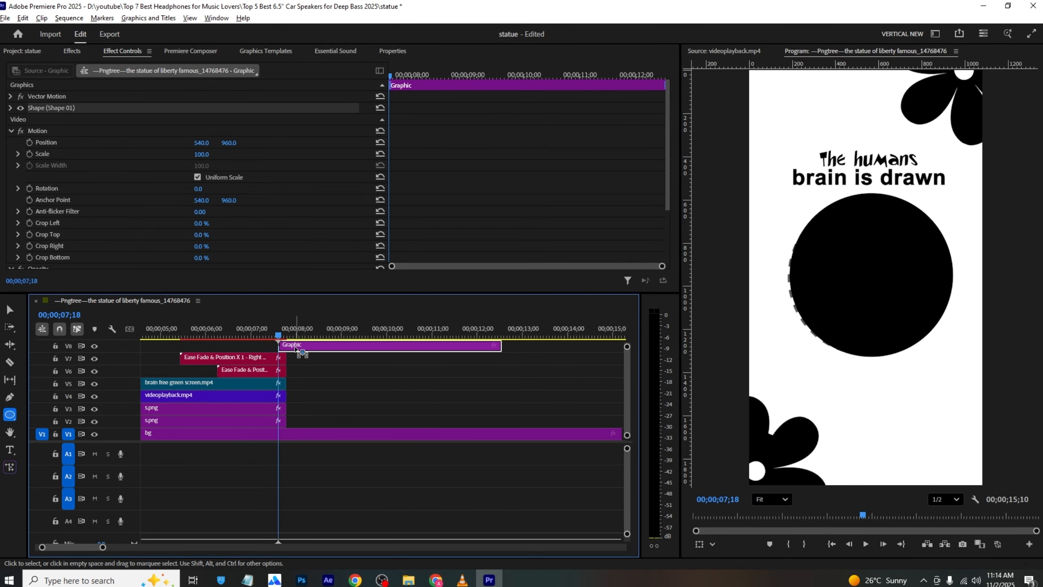
{"action": "scroll", "coordinate": [333, 161], "scroll_direction": "down", "scroll_amount": 3}
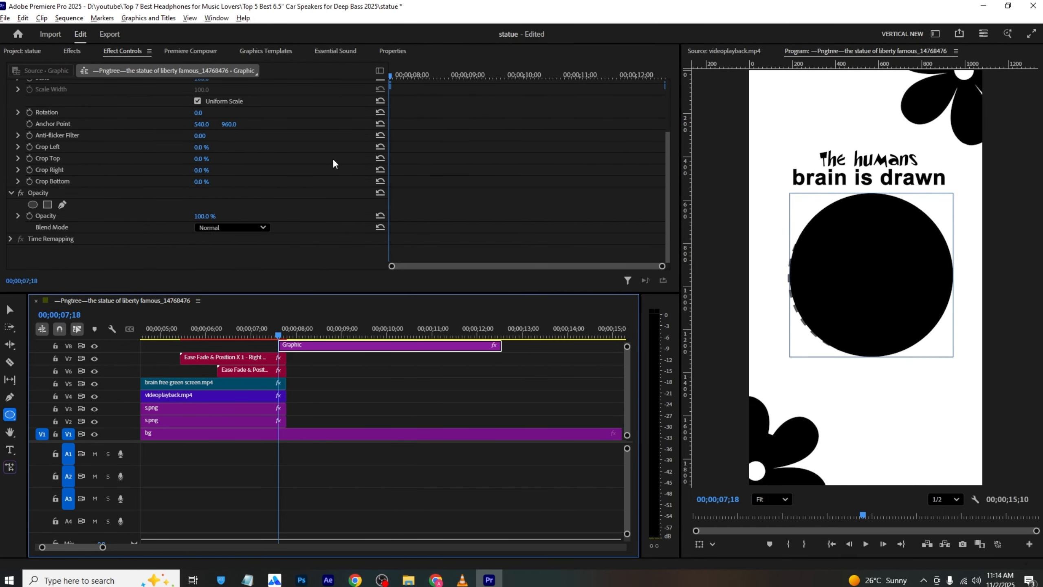
{"action": "left_click", "coordinate": [65, 123]}
{"action": "left_click", "coordinate": [866, 281]}
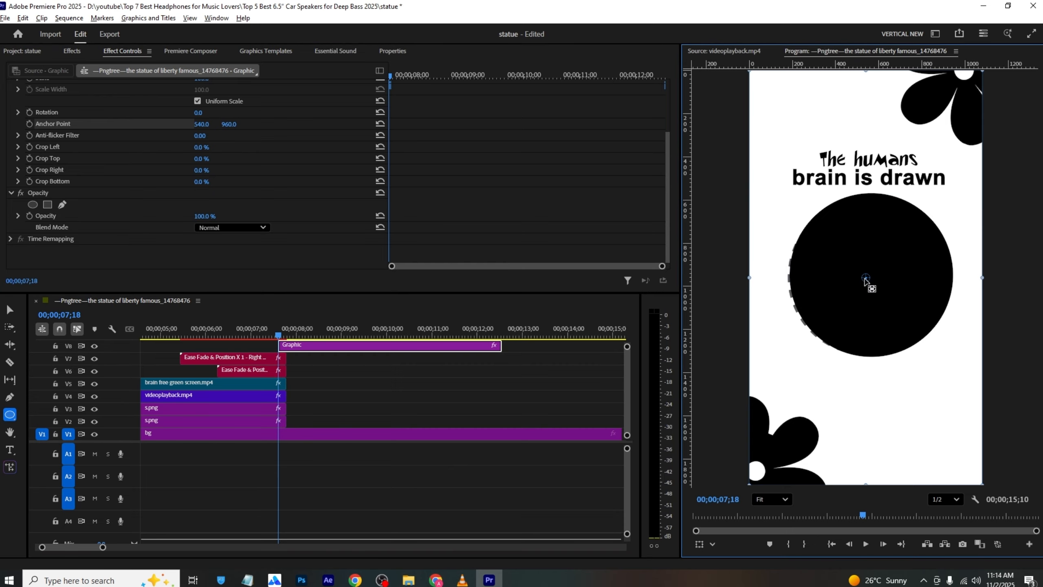
{"action": "scroll", "coordinate": [150, 183], "scroll_direction": "up", "scroll_amount": 3}
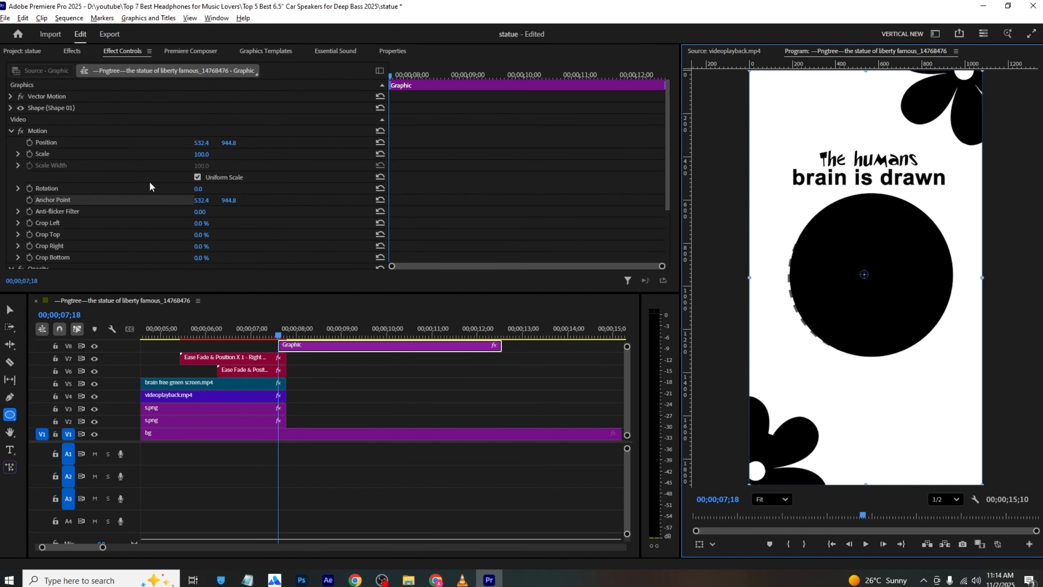
- Keyframe the black circle's scale from 100 at 00;00;07;18 to 366 at 00;00;07;23, and play the transition
{"action": "left_click", "coordinate": [30, 154]}
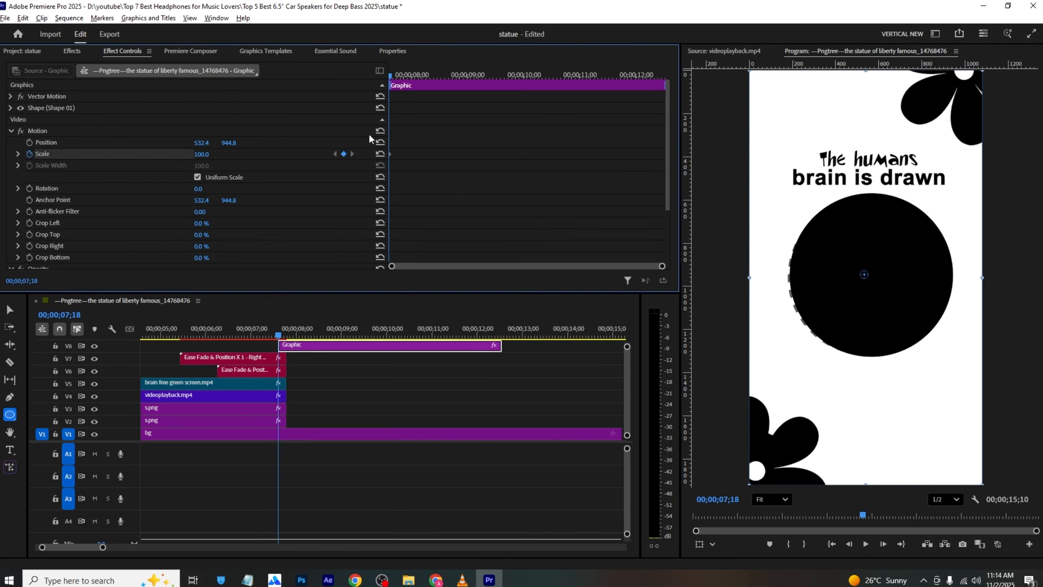
{"action": "left_click_drag", "start_coordinate": [390, 80], "coordinate": [401, 76]}
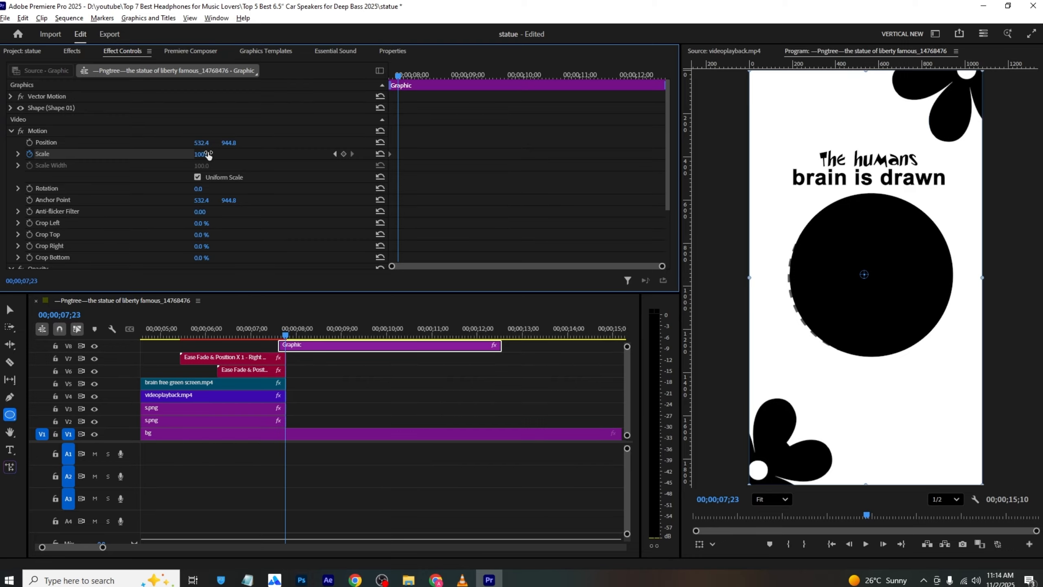
{"action": "left_click_drag", "start_coordinate": [202, 154], "coordinate": [203, 155]}
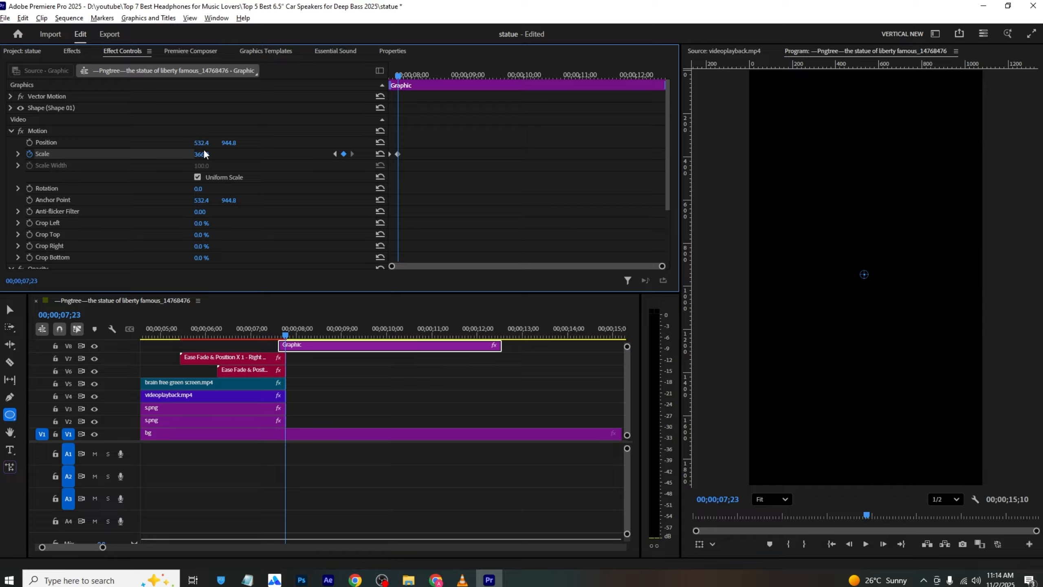
{"action": "left_click_drag", "start_coordinate": [395, 76], "coordinate": [374, 72]}
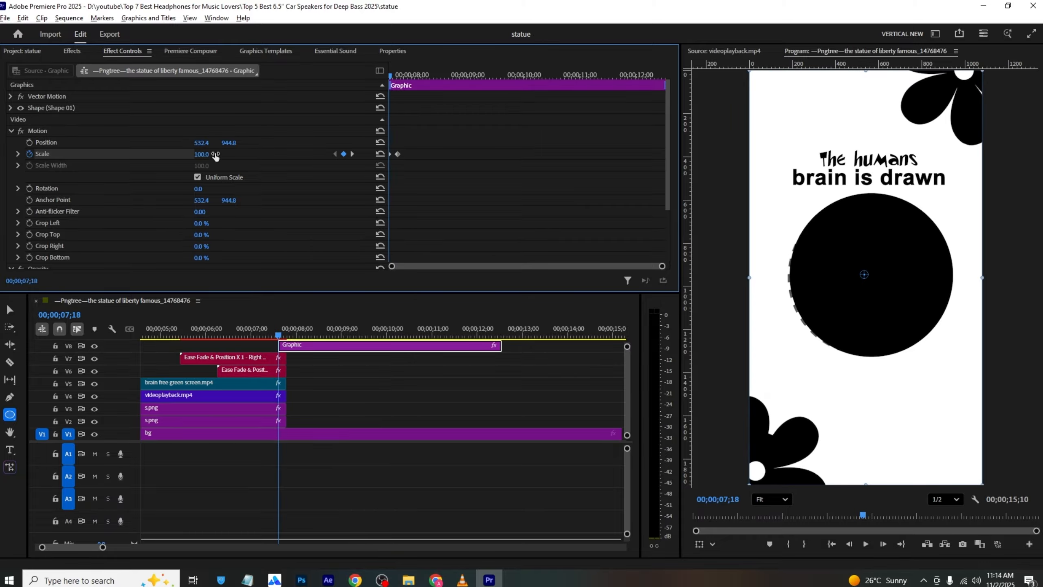
{"action": "key", "text": "space"}
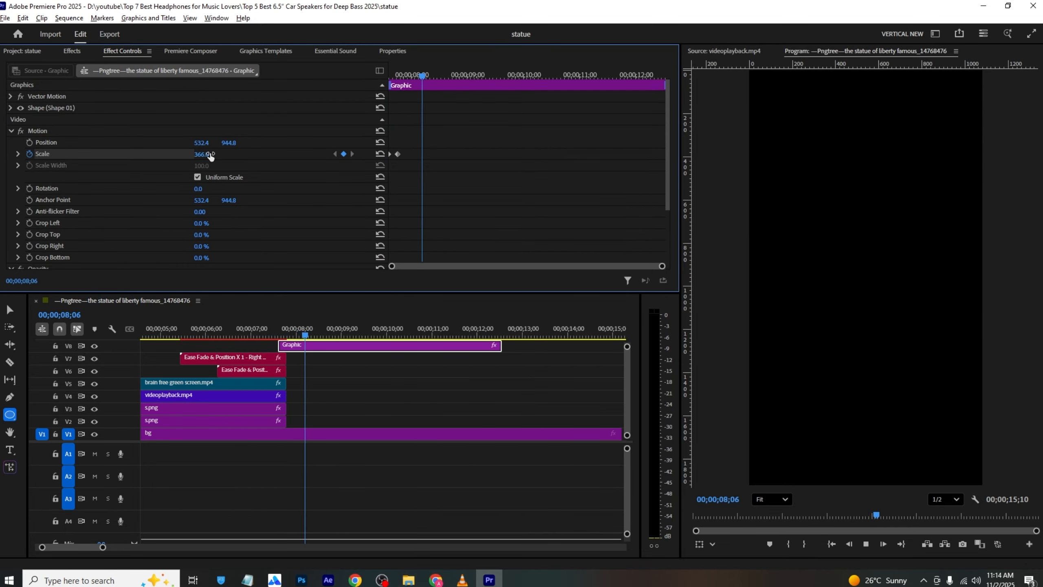
- Move the circle's second scale keyframe to about 00;00;08;03, apply Ease In to the scale keyframes, and play the transition
{"action": "key", "text": "space"}
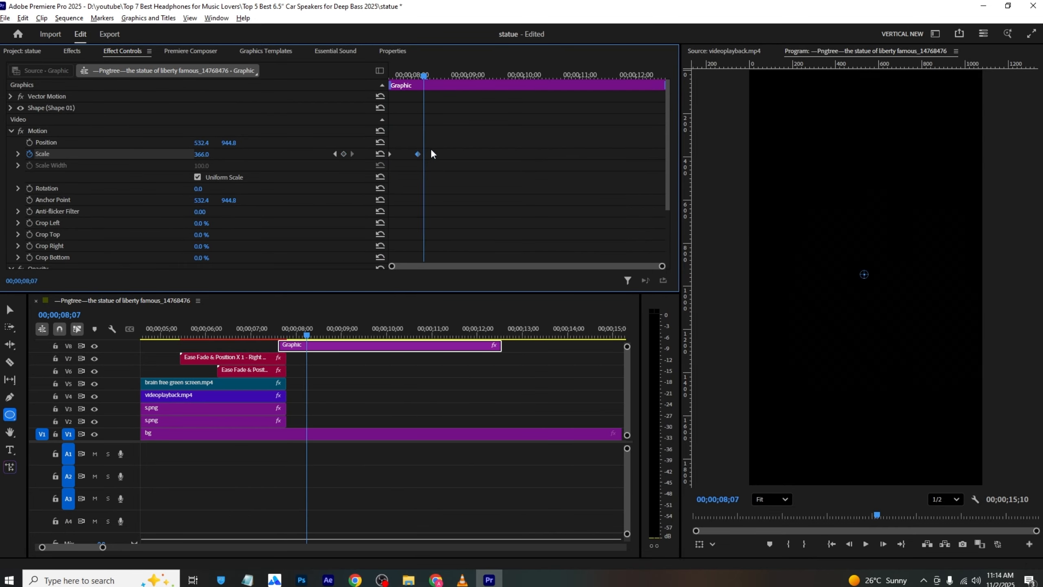
{"action": "right_click", "coordinate": [422, 155]}
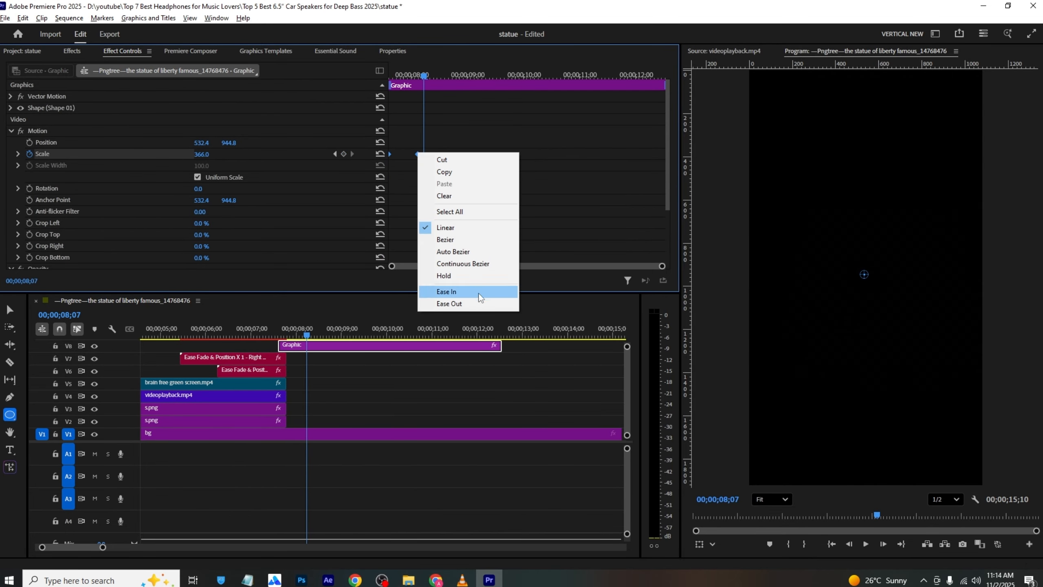
{"action": "left_click", "coordinate": [448, 293]}
{"action": "left_click", "coordinate": [265, 333]}
{"action": "key", "text": "space"}
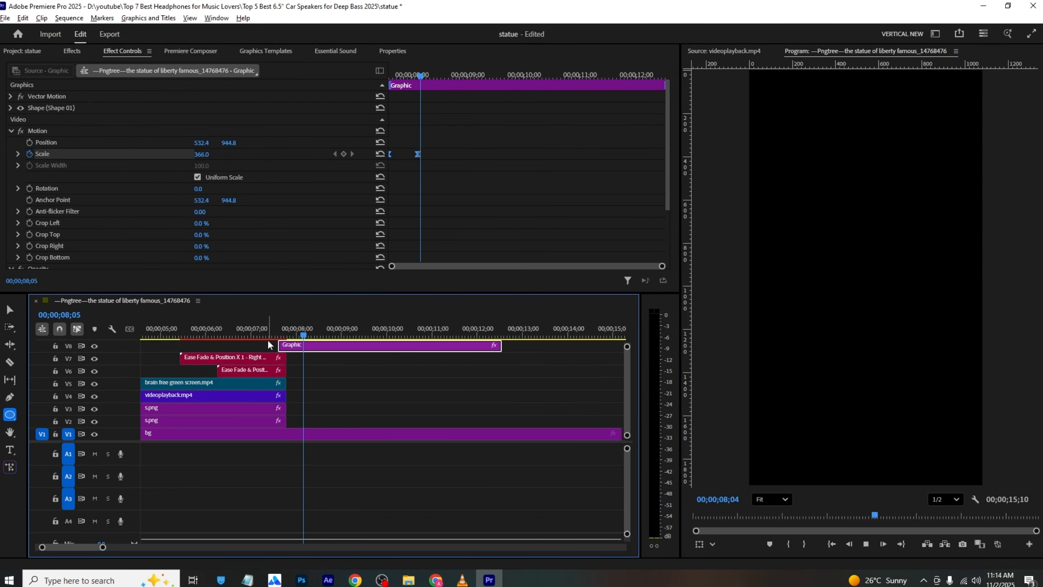
- Check the reference text in VLC, and duplicate the "brain is drawn" title onto V9 above the circle graphic, starting at 00;00;07;24
{"action": "left_click", "coordinate": [296, 335]}
{"action": "key", "text": "alt+Tab"}
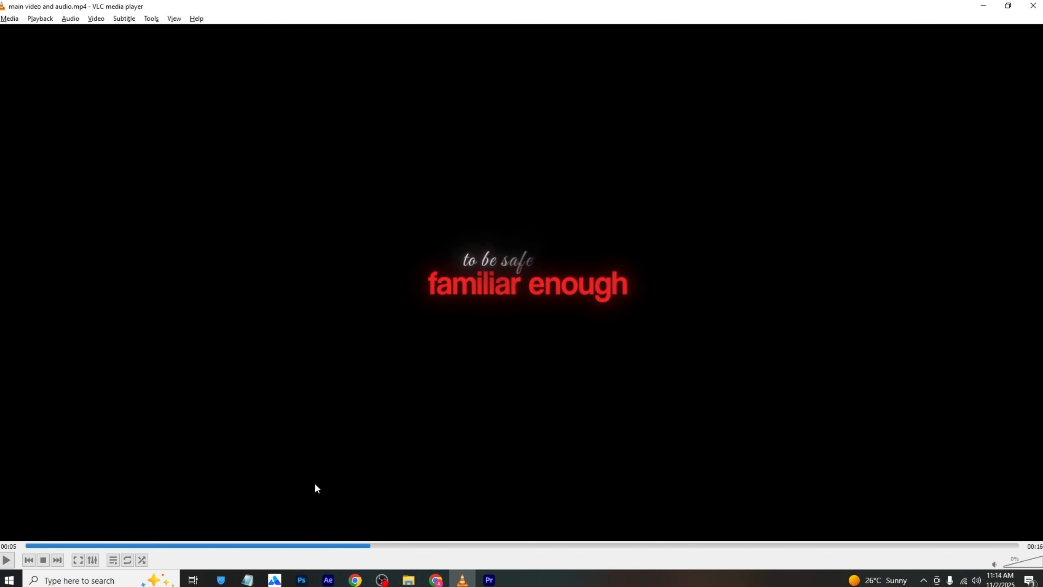
{"action": "key", "text": "alt+Tab"}
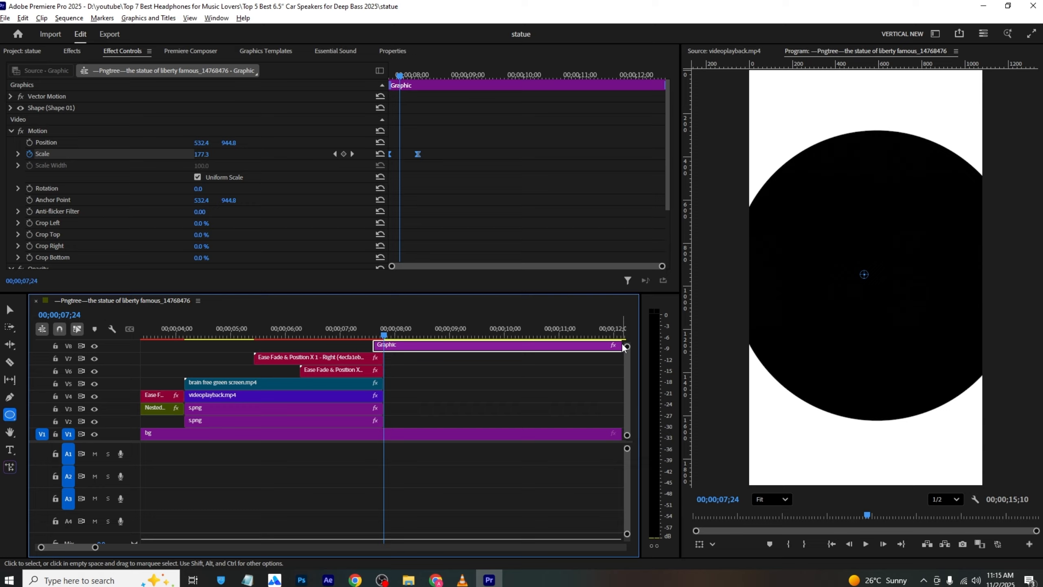
{"action": "left_click_drag", "start_coordinate": [626, 345], "coordinate": [587, 357]}
{"action": "left_click_drag", "start_coordinate": [357, 380], "coordinate": [442, 372]}
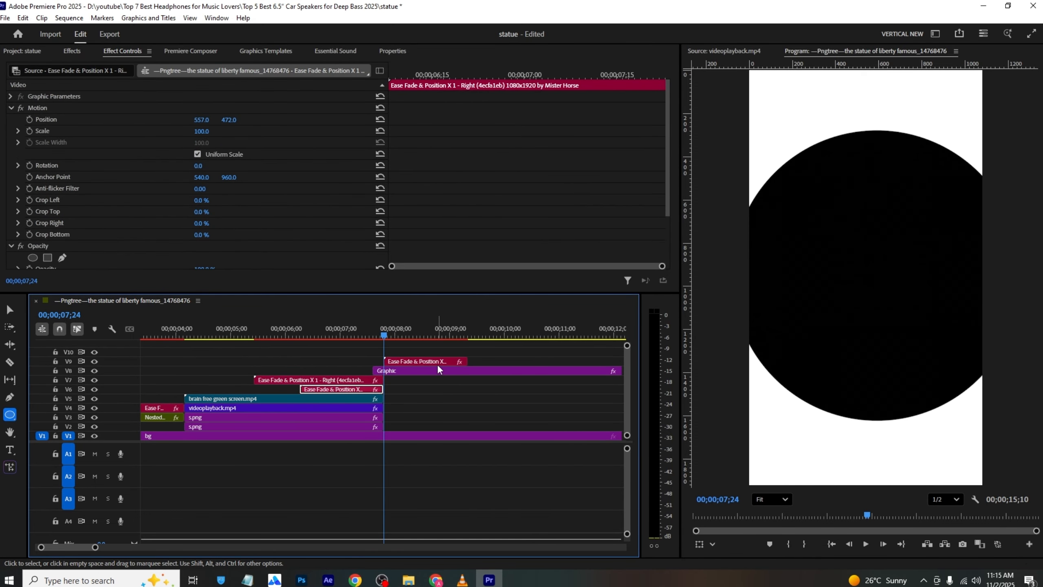
- Set the duplicated title's fill color to red, FF0000
{"action": "left_click_drag", "start_coordinate": [384, 335], "coordinate": [410, 336]}
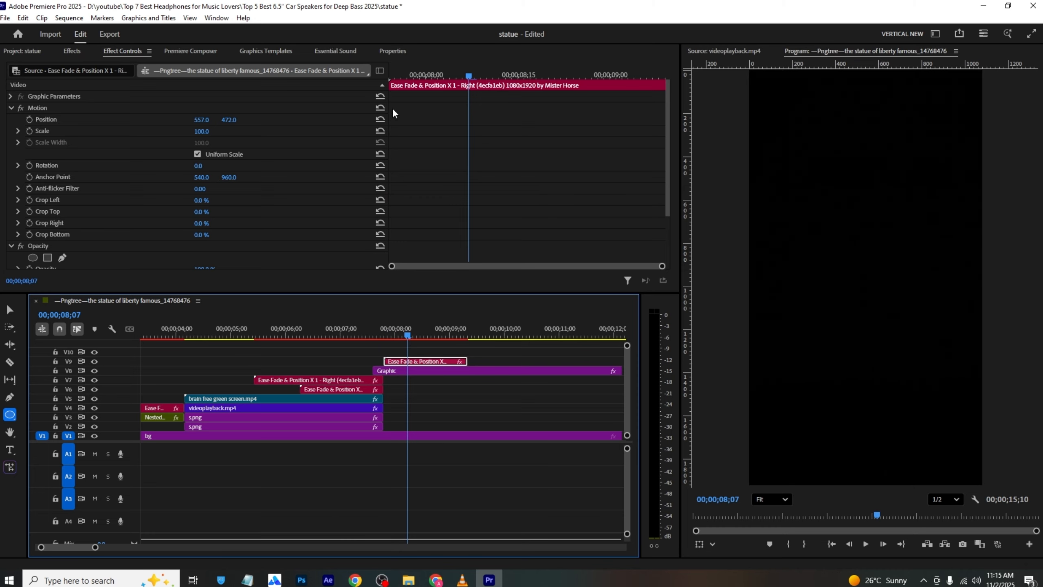
{"action": "left_click", "coordinate": [394, 50]}
{"action": "scroll", "coordinate": [182, 168], "scroll_direction": "down", "scroll_amount": 5}
{"action": "scroll", "coordinate": [179, 189], "scroll_direction": "down", "scroll_amount": 10}
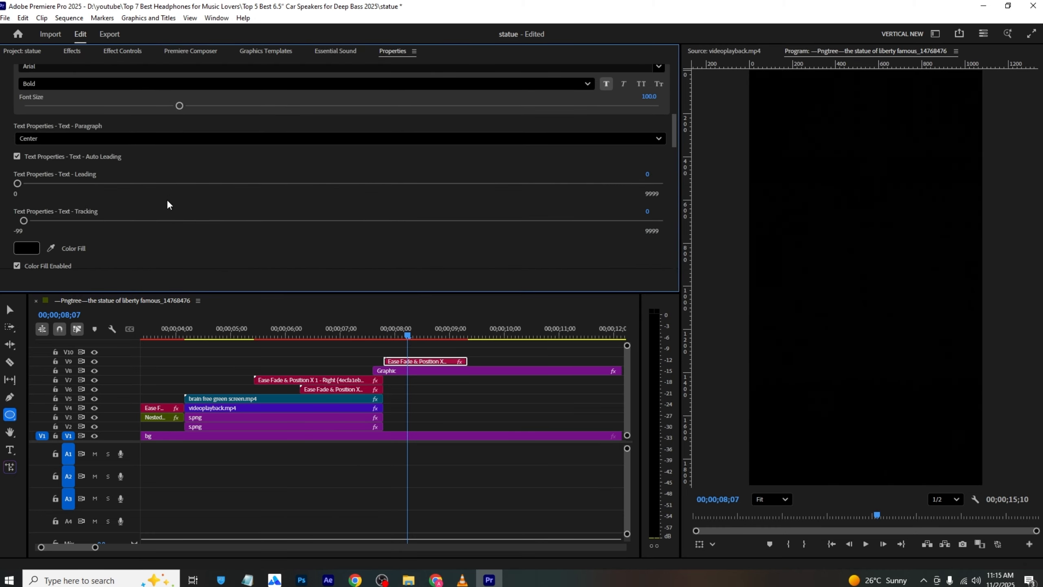
{"action": "left_click", "coordinate": [26, 172]}
{"action": "left_click_drag", "start_coordinate": [531, 287], "coordinate": [530, 208]}
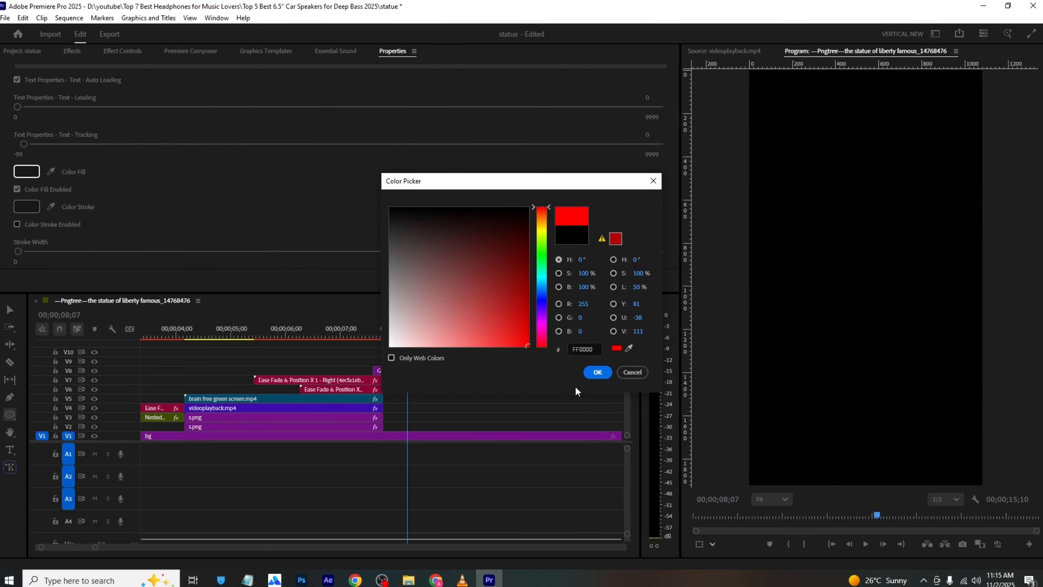
{"action": "left_click", "coordinate": [599, 373]}
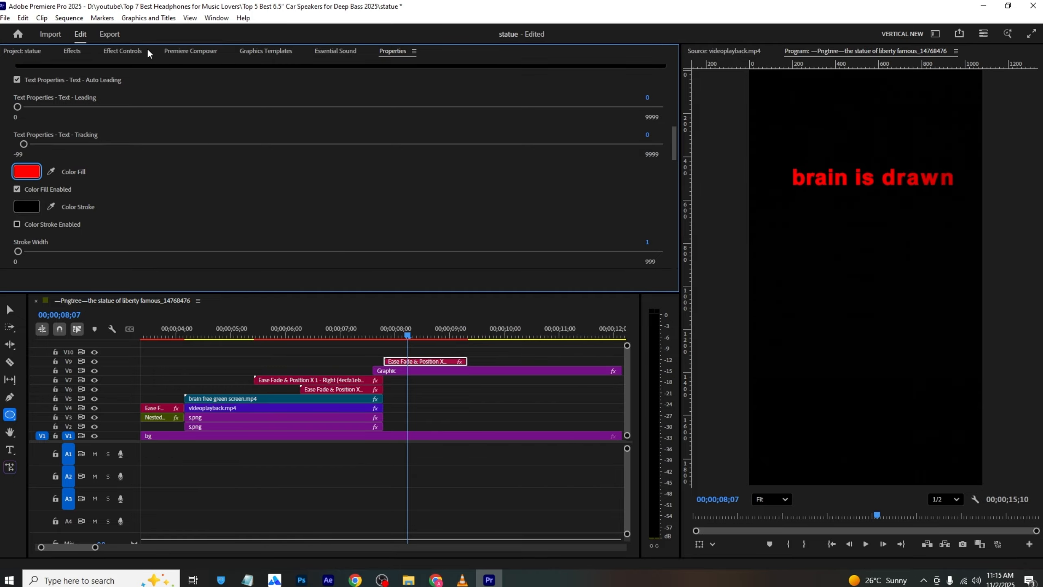
- Check the reference wording in VLC, change the red V9 title's text to "familiar enough", and save the project
{"action": "left_click", "coordinate": [463, 581]}
{"action": "key", "text": "alt+Tab"}
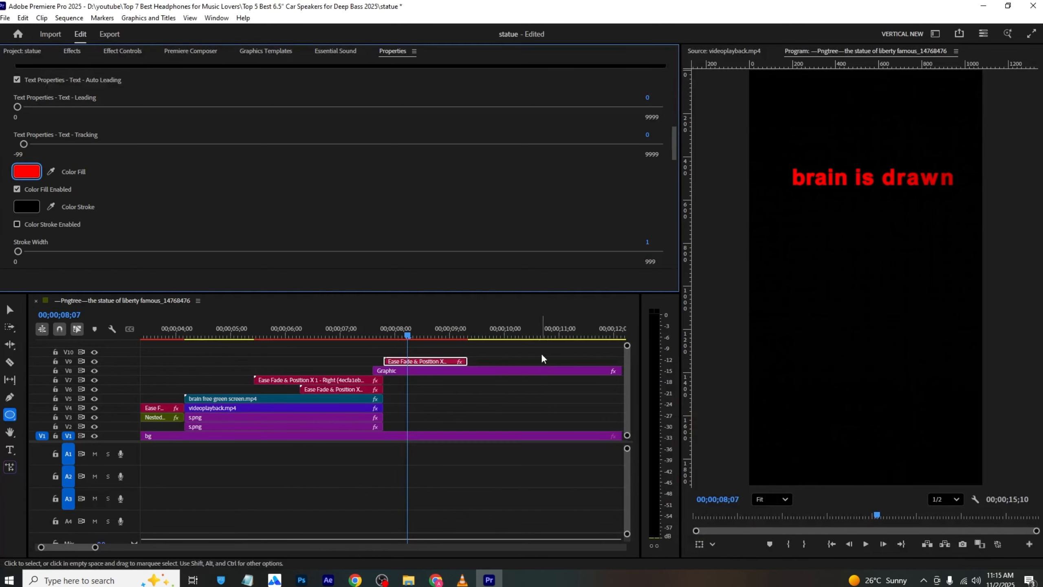
{"action": "scroll", "coordinate": [176, 190], "scroll_direction": "up", "scroll_amount": 5}
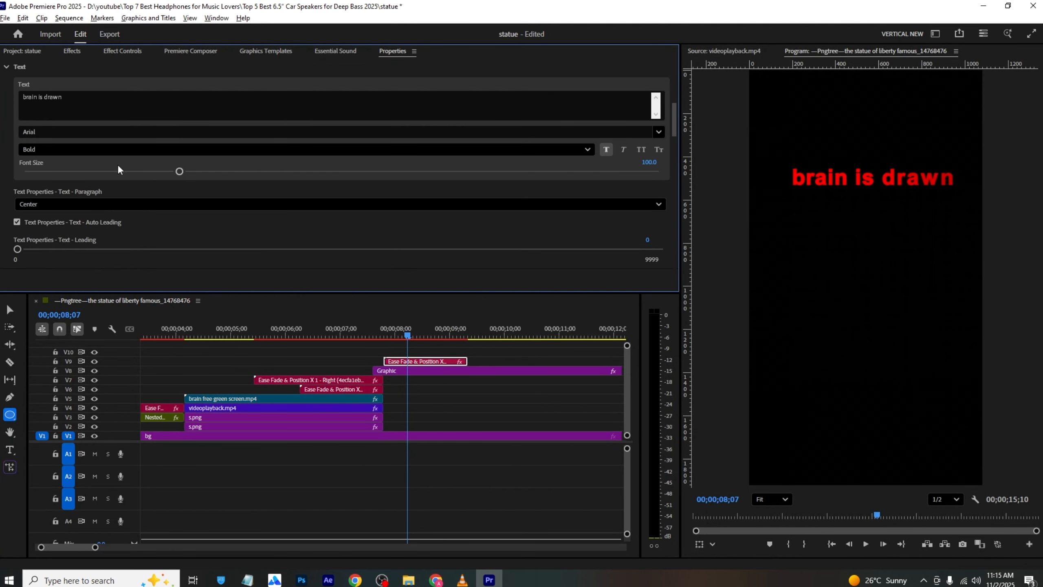
{"action": "key", "text": "alt+Tab"}
{"action": "key", "text": "alt+Tab"}
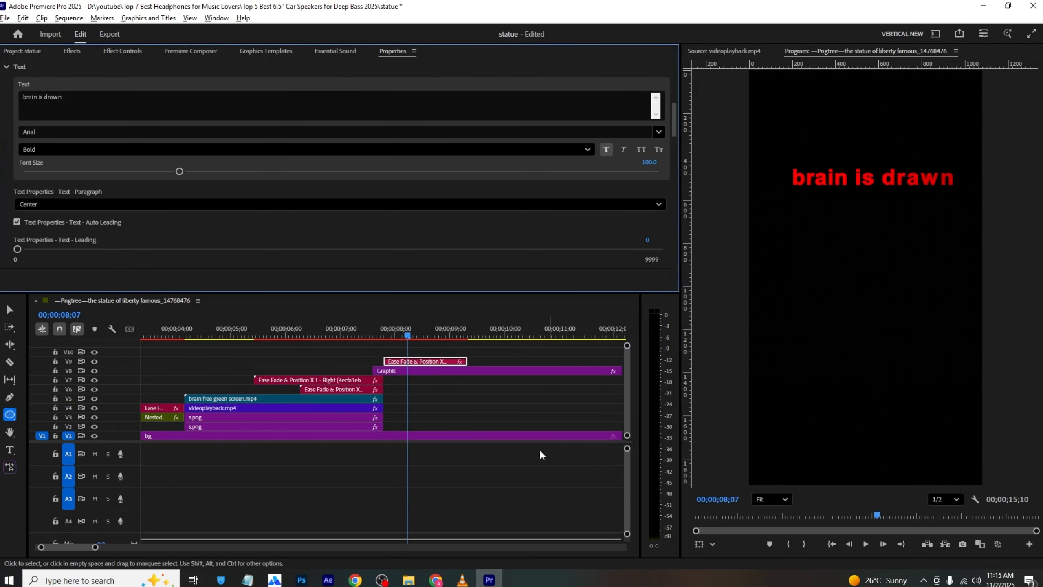
{"action": "left_click", "coordinate": [764, 180]}
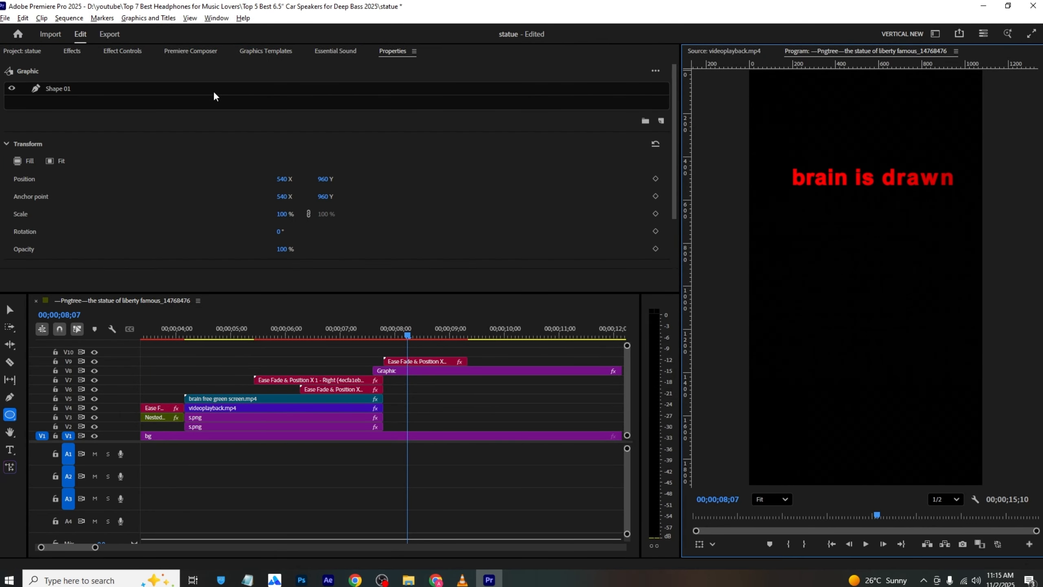
{"action": "key", "text": "v"}
{"action": "scroll", "coordinate": [222, 156], "scroll_direction": "down", "scroll_amount": 5}
{"action": "double_click", "coordinate": [154, 163]}
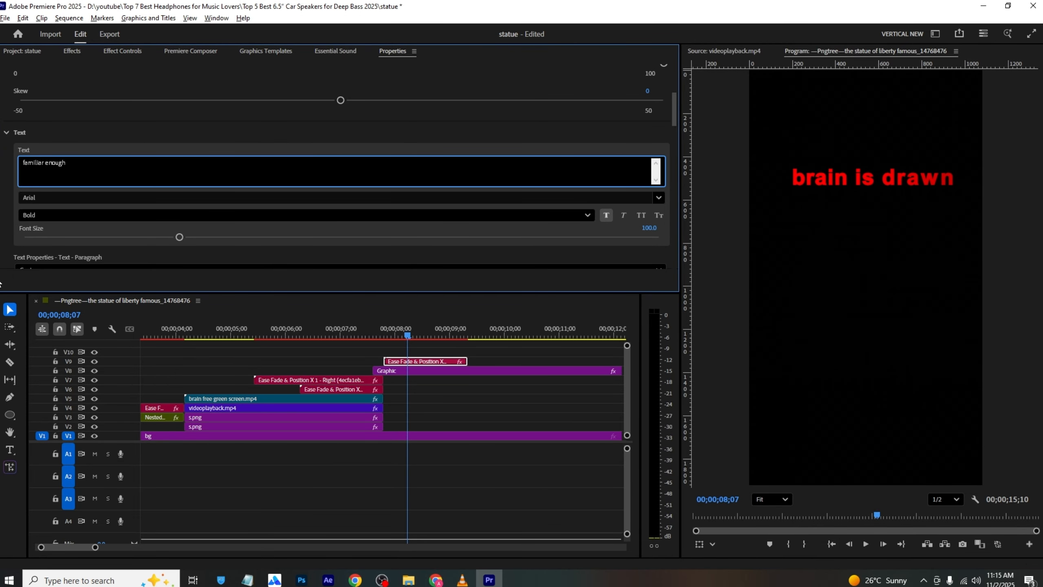
{"action": "left_click", "coordinate": [78, 151]}
{"action": "key", "text": "ctrl+s"}
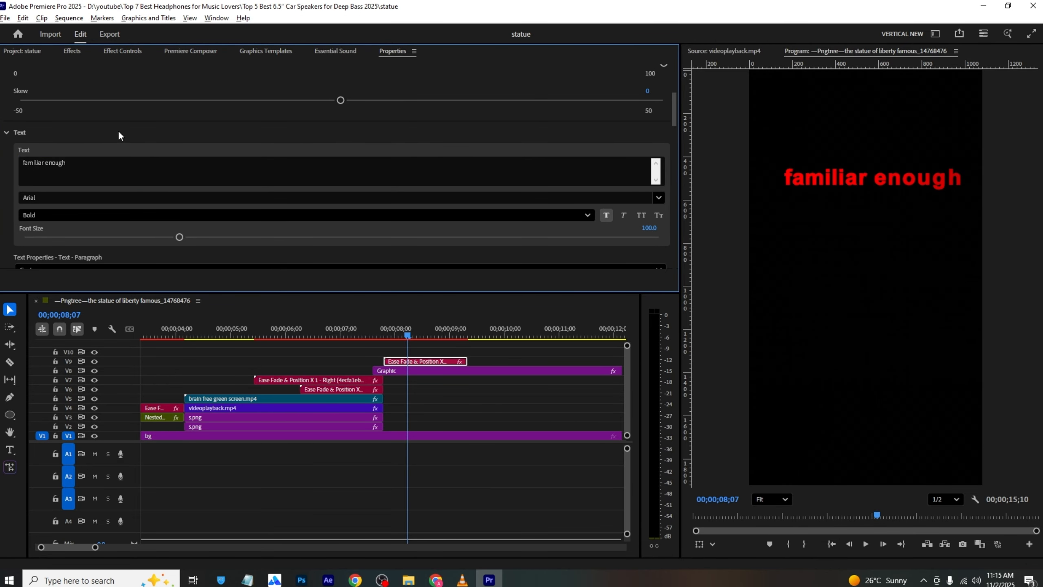
- Set the "familiar enough" title's font to Bahnschrift SemiBold after trying Athletic
{"action": "left_click", "coordinate": [116, 197]}
{"action": "left_click", "coordinate": [179, 276]}
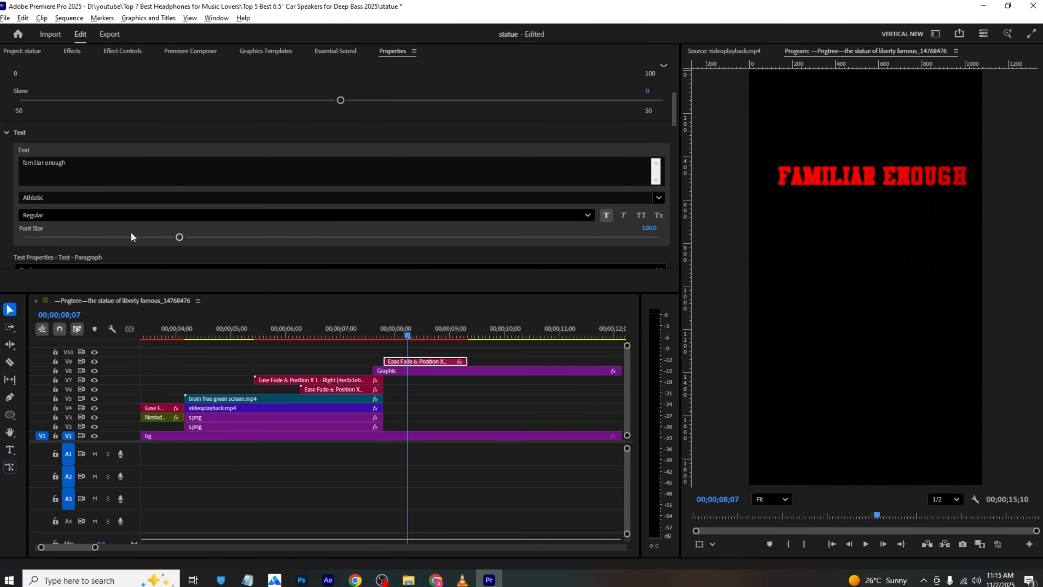
{"action": "left_click", "coordinate": [133, 198]}
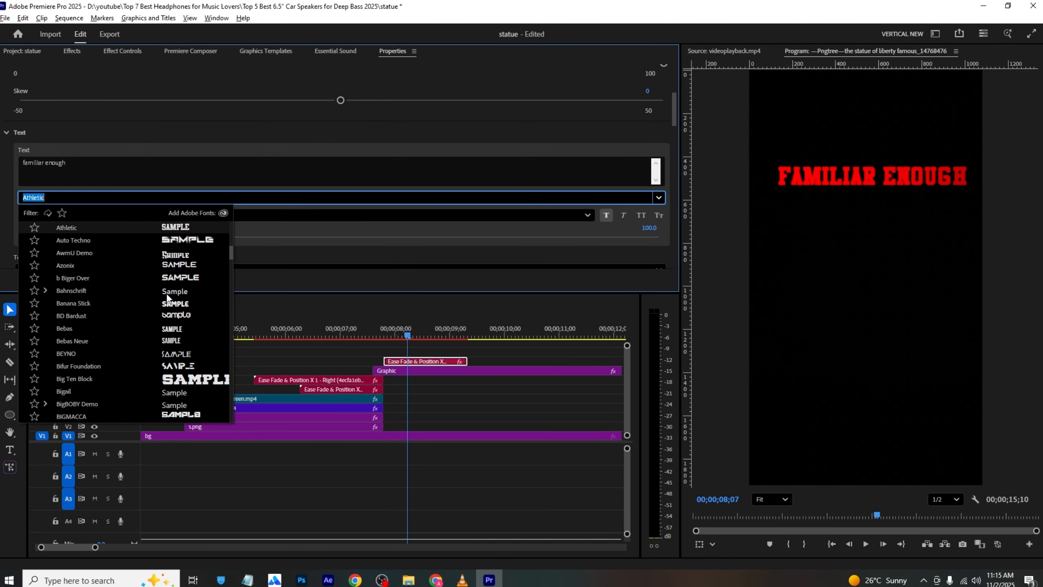
{"action": "left_click", "coordinate": [167, 297]}
{"action": "left_click", "coordinate": [92, 376]}
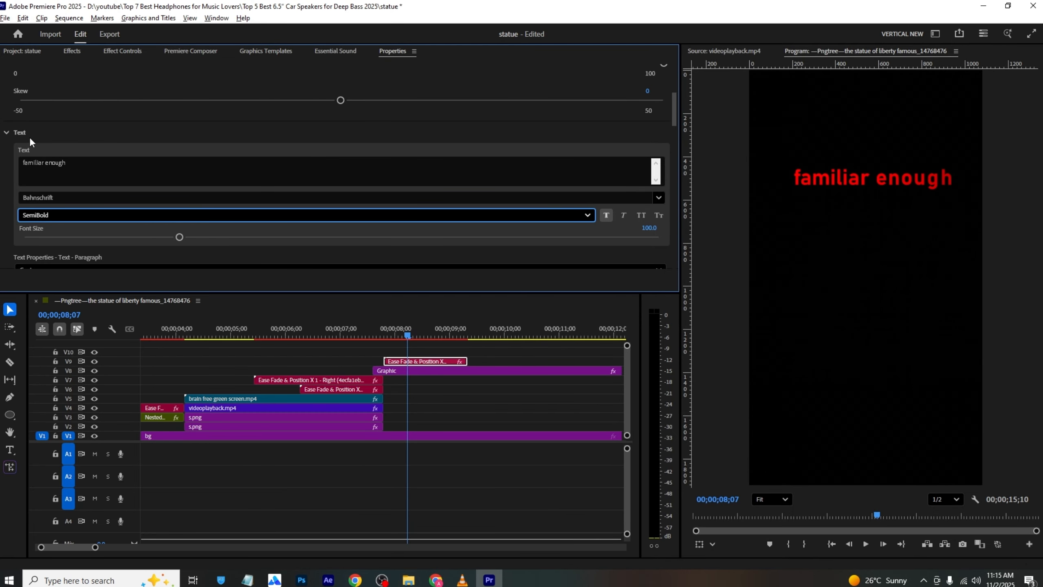
- Compare with the reference in VLC, set the "familiar enough" title's vertical position to 923, and save the project
{"action": "left_click", "coordinate": [123, 51]}
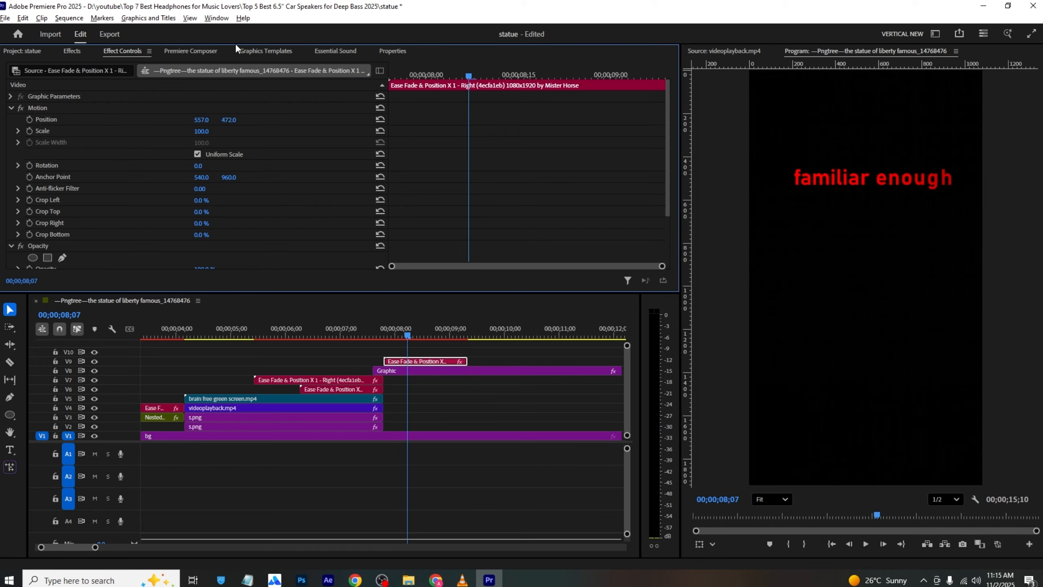
{"action": "key", "text": "alt+Tab"}
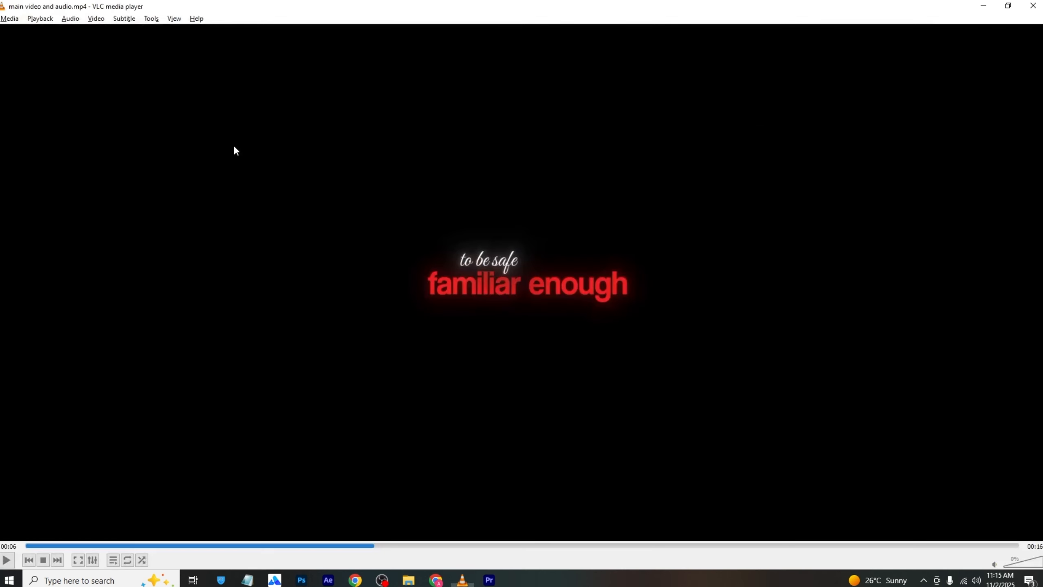
{"action": "key", "text": "alt+Tab"}
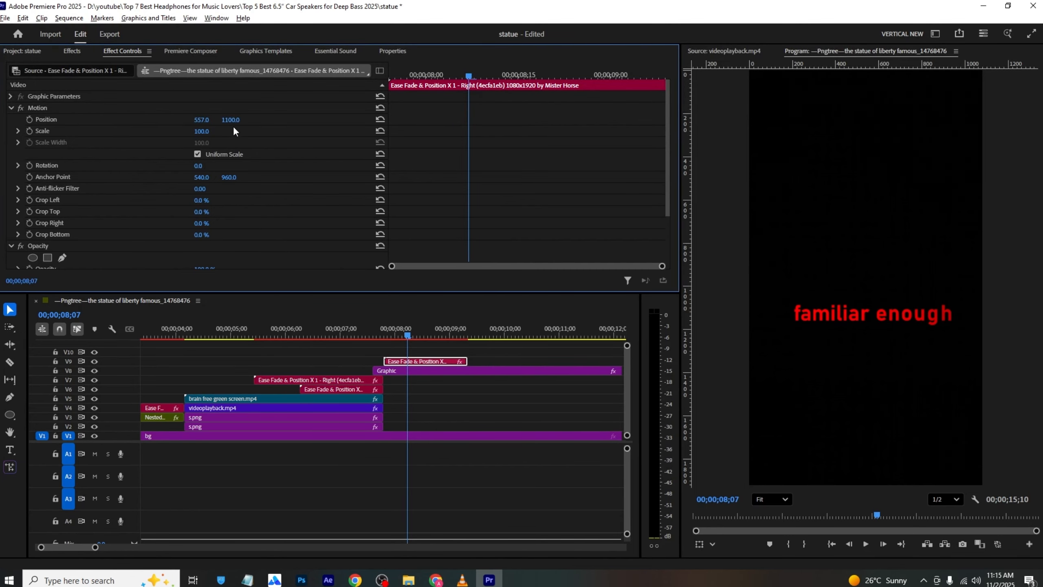
{"action": "left_click_drag", "start_coordinate": [230, 119], "coordinate": [160, 119]}
{"action": "key", "text": "ctrl+s"}
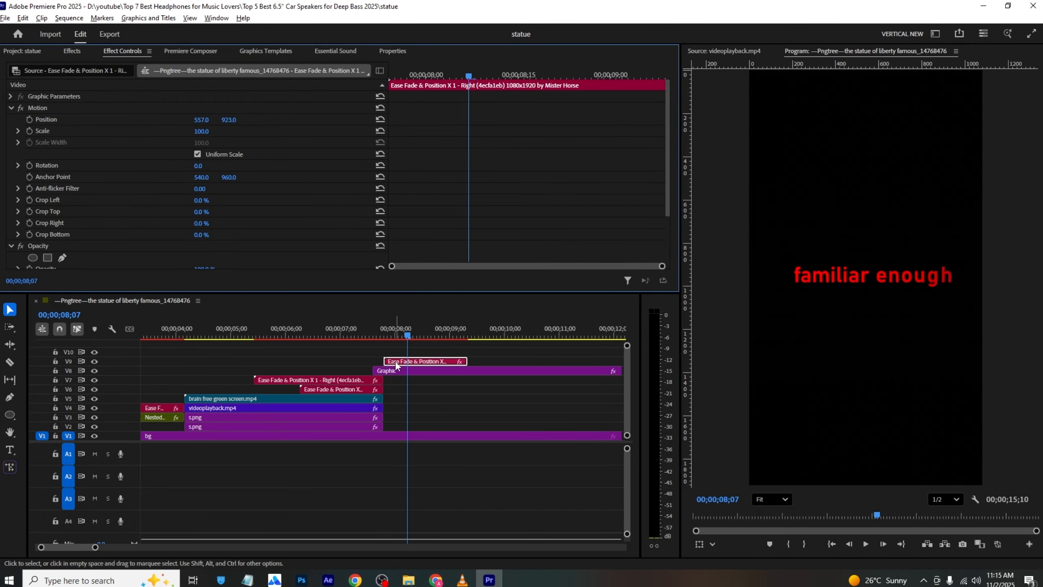
- Start the V9 title at 00;00;08;07, with a copy on V10 starting at 00;00;07;24 at vertical position 798
{"action": "left_click_drag", "start_coordinate": [397, 363], "coordinate": [419, 361]}
{"action": "key", "text": "alt+Tab"}
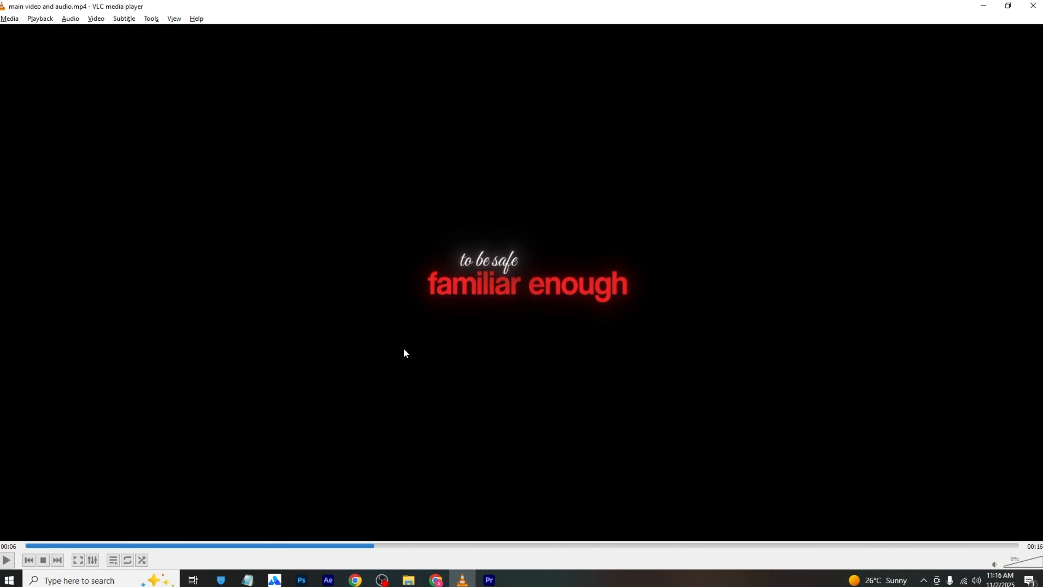
{"action": "key", "text": "alt+Tab"}
{"action": "left_click_drag", "start_coordinate": [234, 121], "coordinate": [184, 121]}
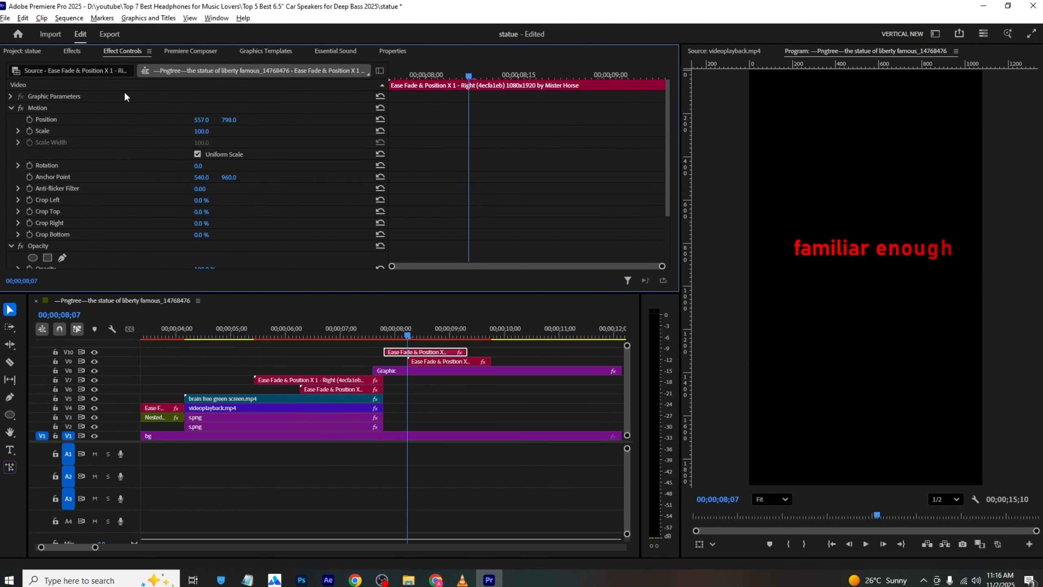
- Change the V10 title's text to "to be safe"
{"action": "left_click", "coordinate": [85, 51]}
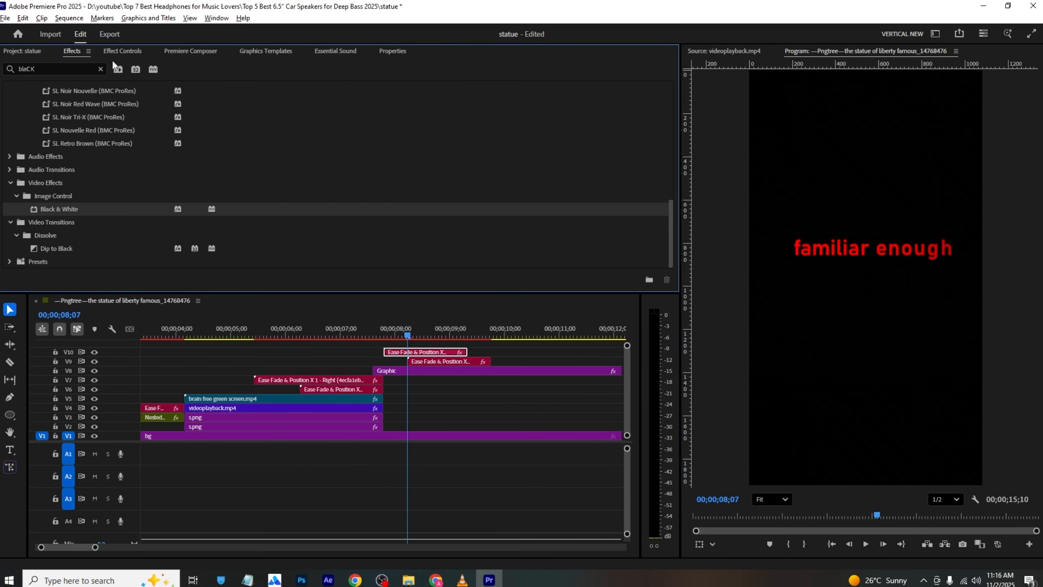
{"action": "left_click", "coordinate": [130, 53]}
{"action": "left_click", "coordinate": [379, 51]}
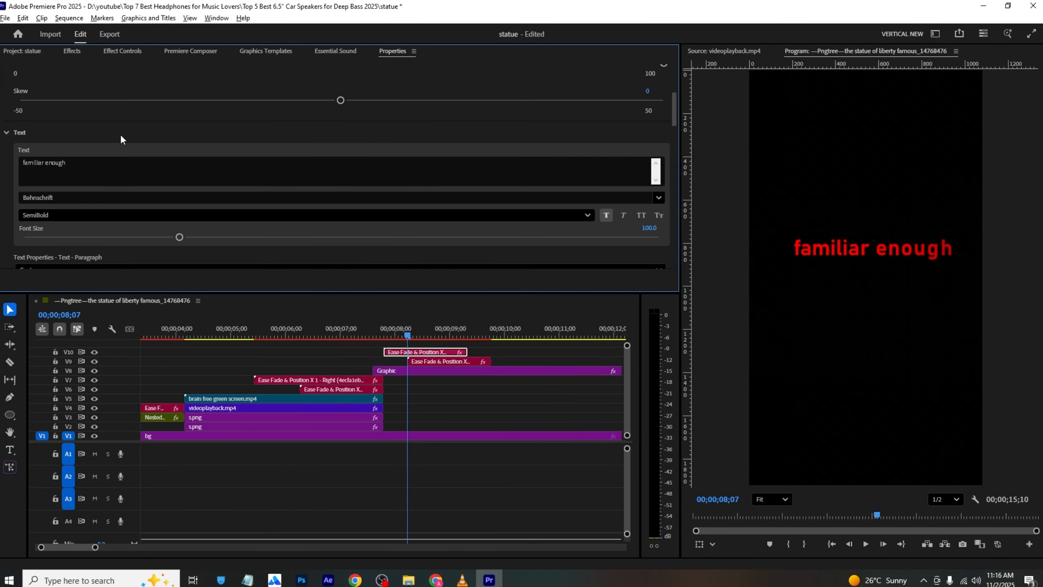
{"action": "triple_click", "coordinate": [114, 163]}
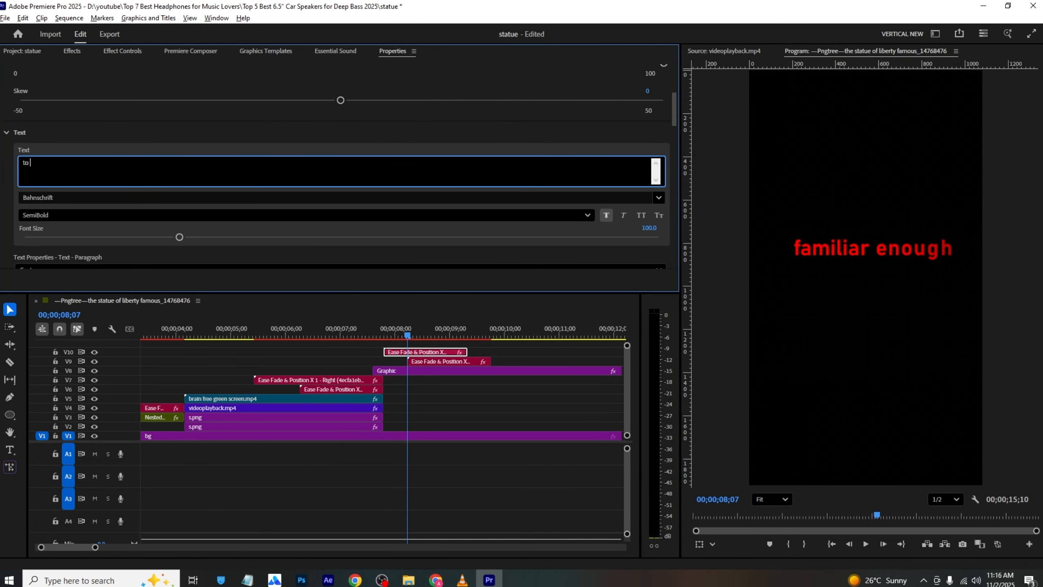
{"action": "type", "text": "to be safe"}
{"action": "left_click", "coordinate": [120, 134]}
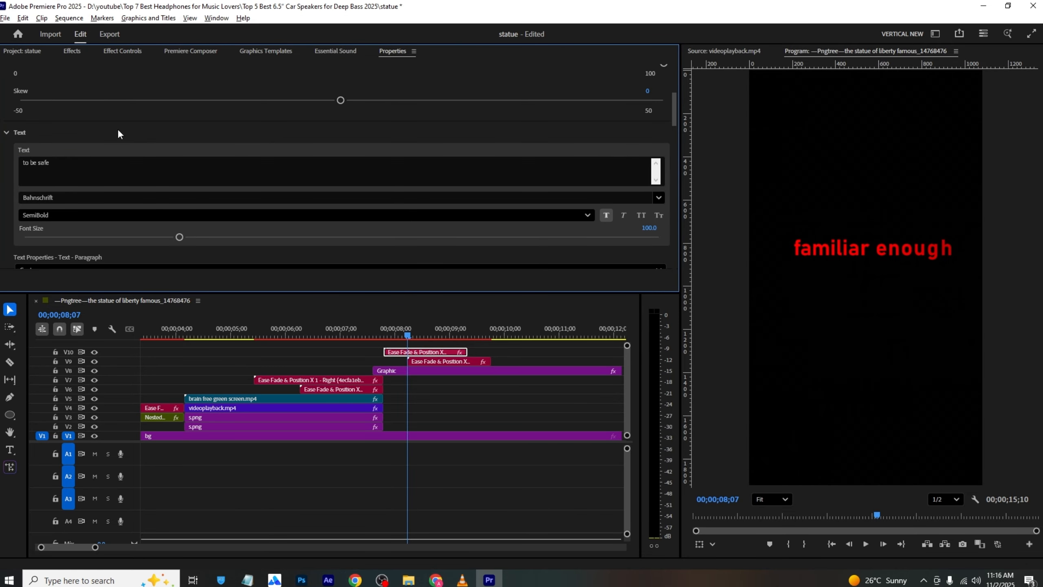
- Set the "to be safe" title's fill color to white, FFFFFF
{"action": "scroll", "coordinate": [216, 162], "scroll_direction": "down", "scroll_amount": 4}
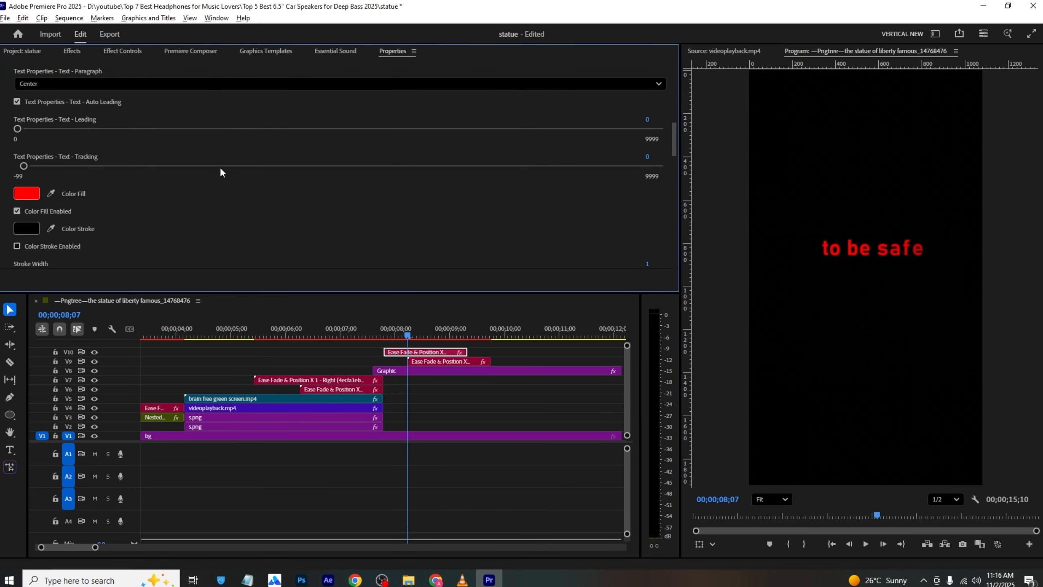
{"action": "left_click", "coordinate": [27, 193]}
{"action": "left_click", "coordinate": [393, 183]}
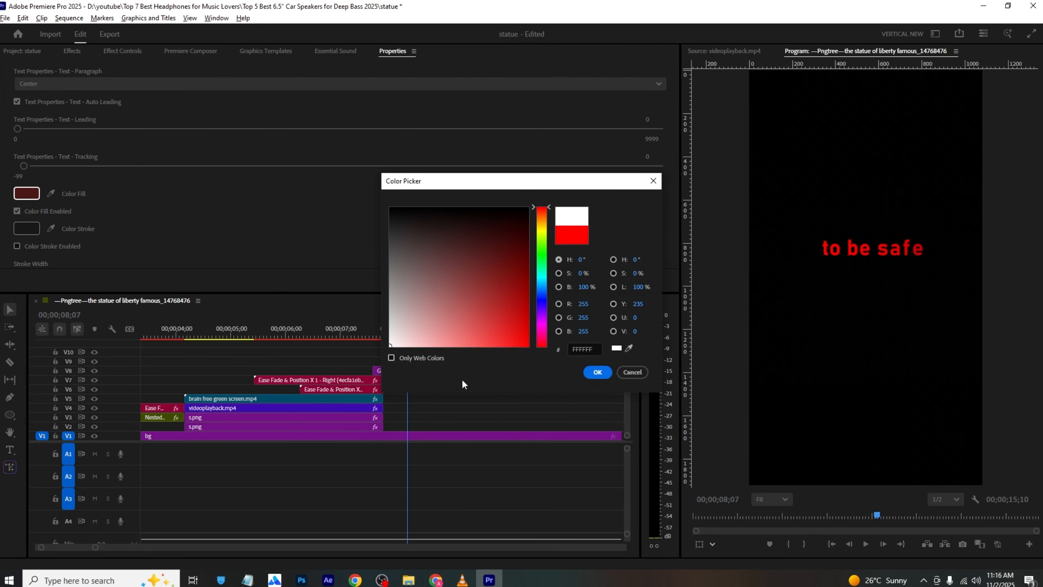
{"action": "left_click", "coordinate": [598, 373]}
- With both titles in view at 00;00;08;21, shrink "to be safe" and place it close above the start of "familiar enough"
{"action": "left_click_drag", "start_coordinate": [408, 336], "coordinate": [436, 336]}
{"action": "left_click", "coordinate": [849, 249]}
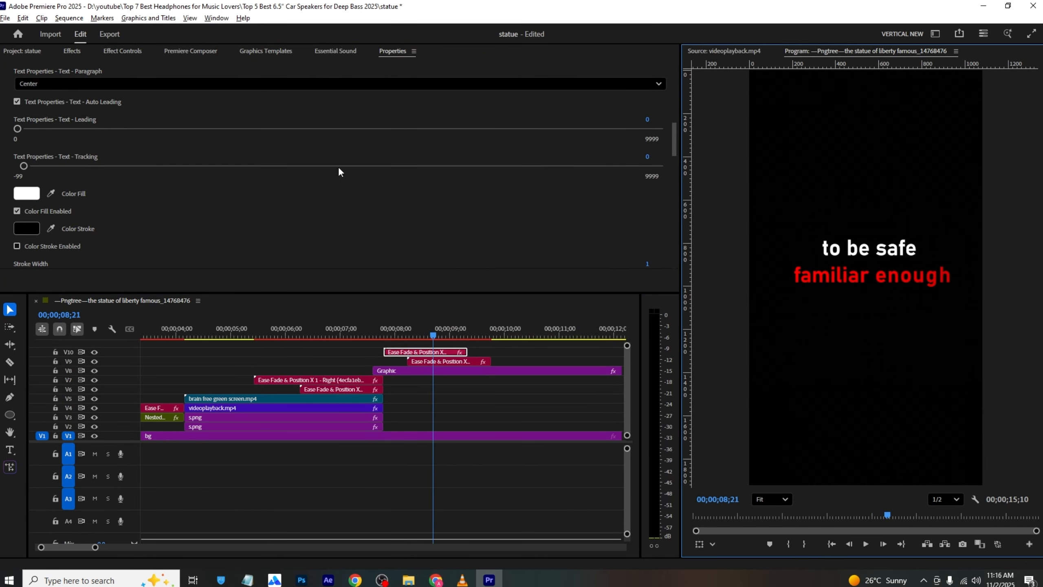
{"action": "left_click", "coordinate": [136, 55]}
{"action": "mouse_move", "coordinate": [201, 119]}
{"action": "left_mouse_down"}
{"action": "mouse_move", "coordinate": [189, 120]}
{"action": "mouse_move", "coordinate": [234, 119]}
{"action": "mouse_move", "coordinate": [197, 134]}
{"action": "mouse_move", "coordinate": [220, 125]}
{"action": "left_mouse_up"}
- Set the "to be safe" title's font to the script face Marmellata (Jam)_demo
{"action": "left_click", "coordinate": [392, 51]}
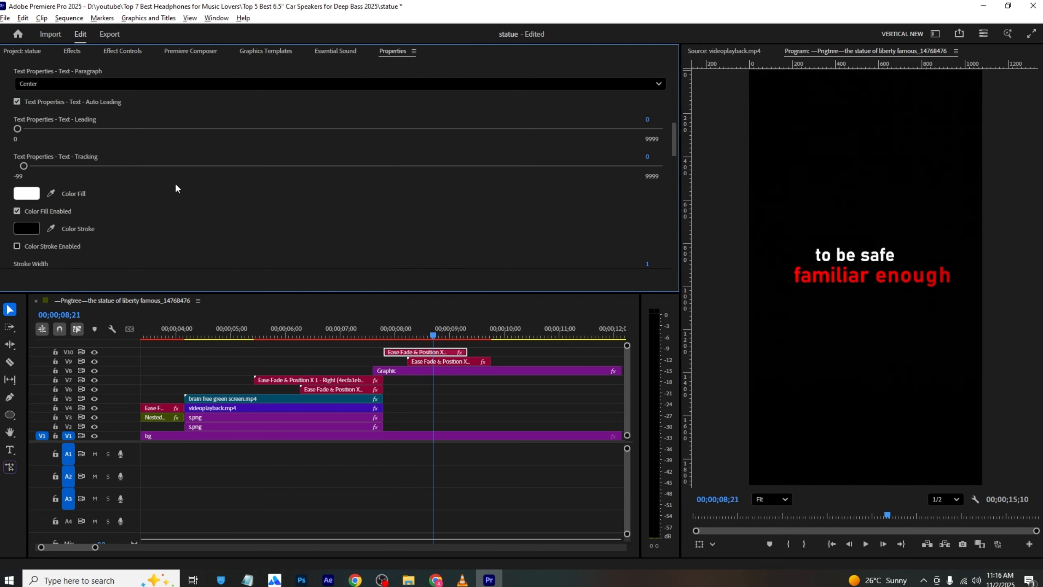
{"action": "scroll", "coordinate": [165, 190], "scroll_direction": "up", "scroll_amount": 5}
{"action": "left_click", "coordinate": [83, 121]}
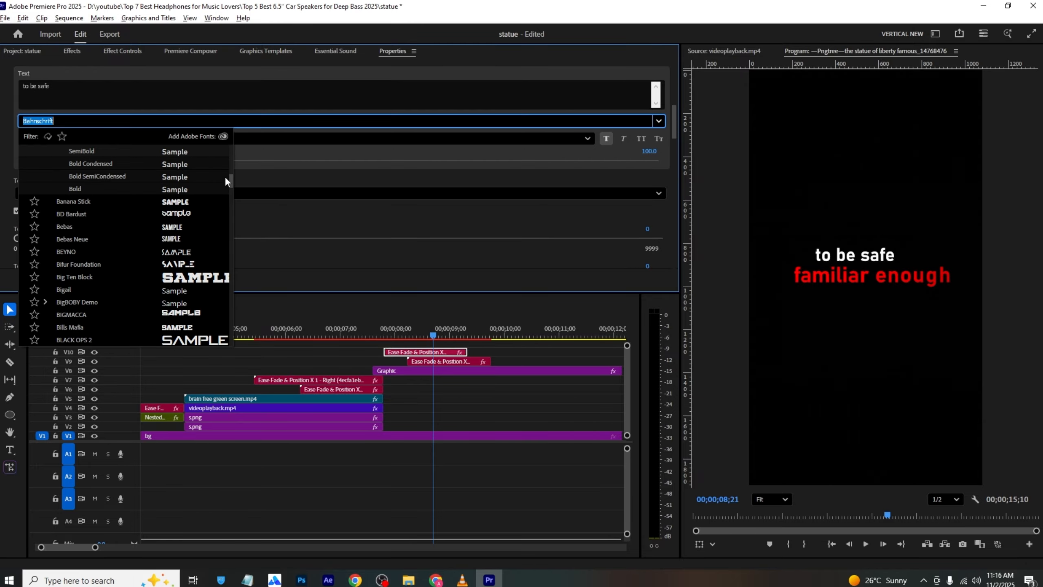
{"action": "left_click_drag", "start_coordinate": [231, 184], "coordinate": [234, 195]}
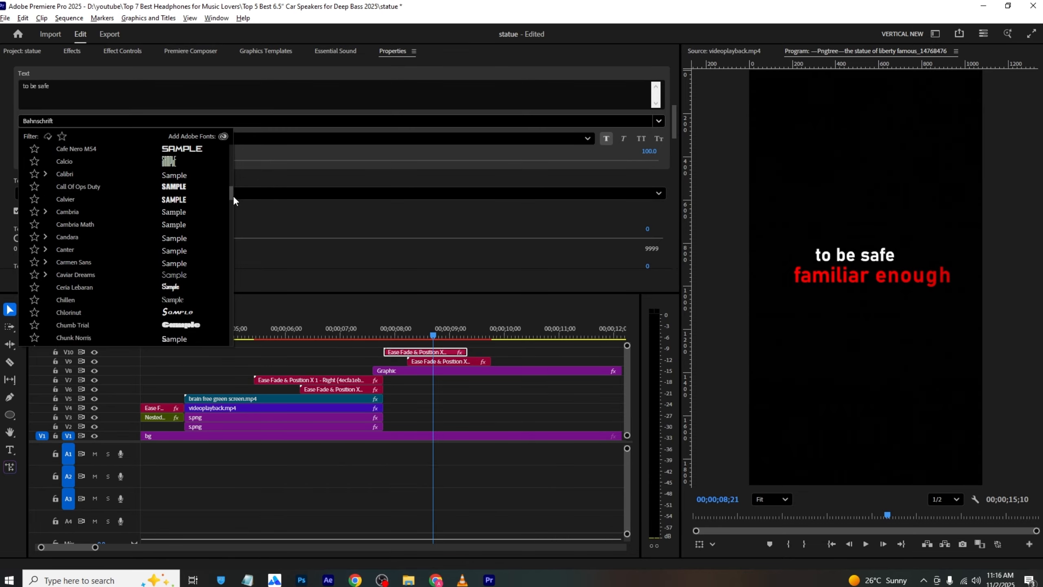
{"action": "left_click", "coordinate": [198, 248]}
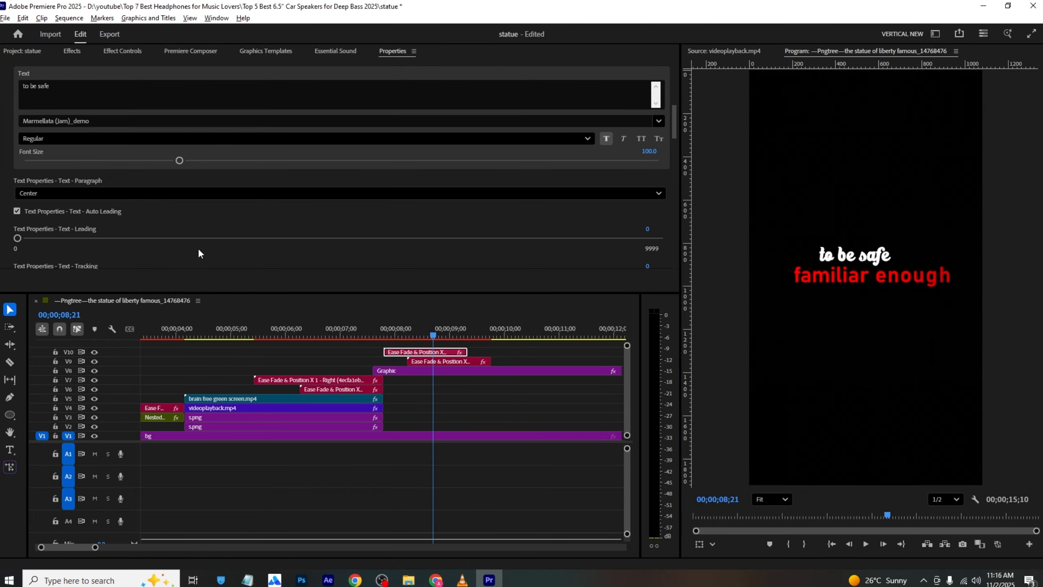
- Find the Drop Shadow video effect and apply it to the "to be safe" title on V10
{"action": "left_click", "coordinate": [78, 50]}
{"action": "double_click", "coordinate": [80, 68]}
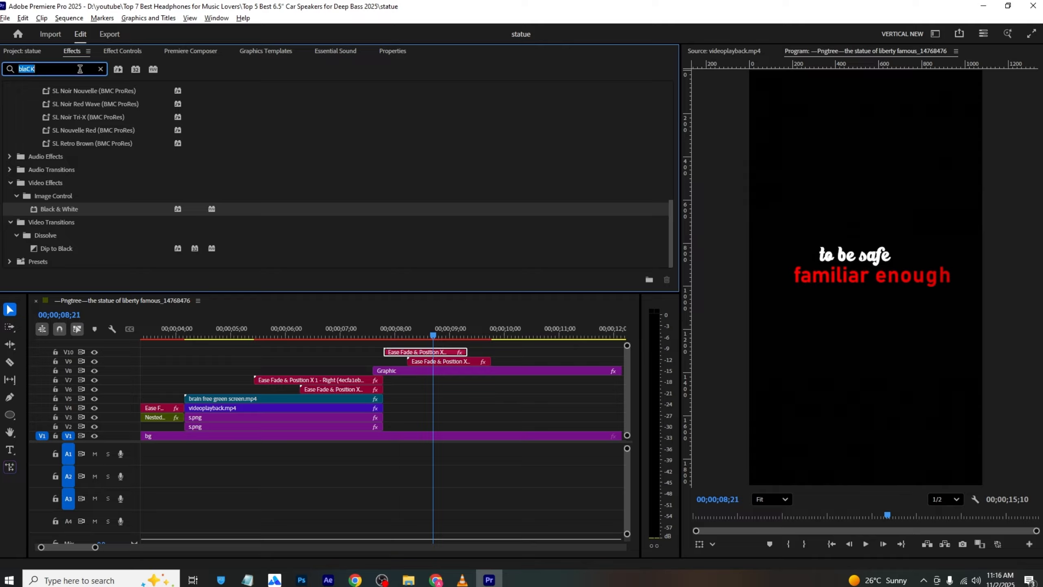
{"action": "type", "text": "drop"}
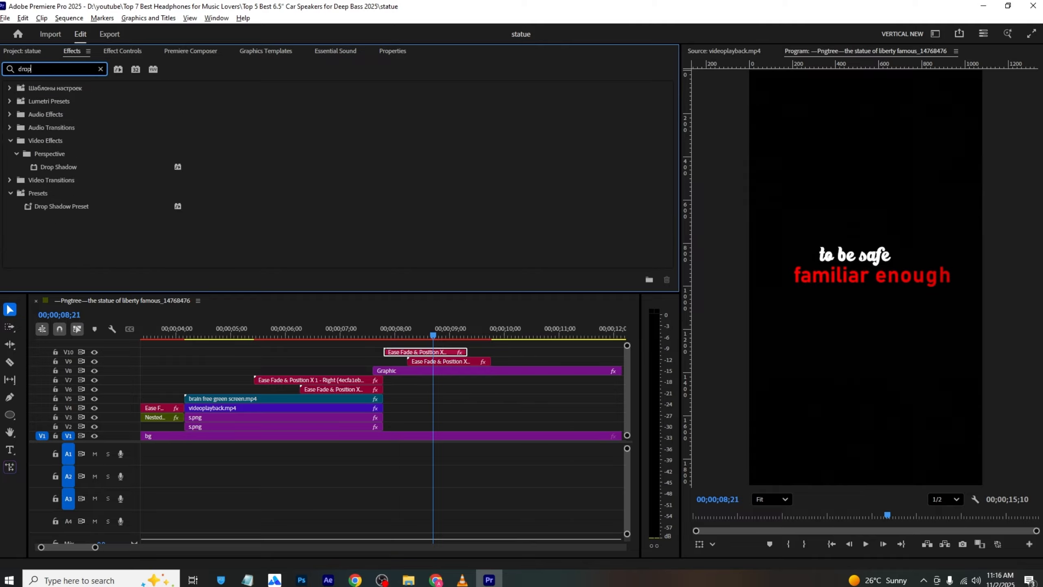
{"action": "left_click_drag", "start_coordinate": [86, 165], "coordinate": [437, 356]}
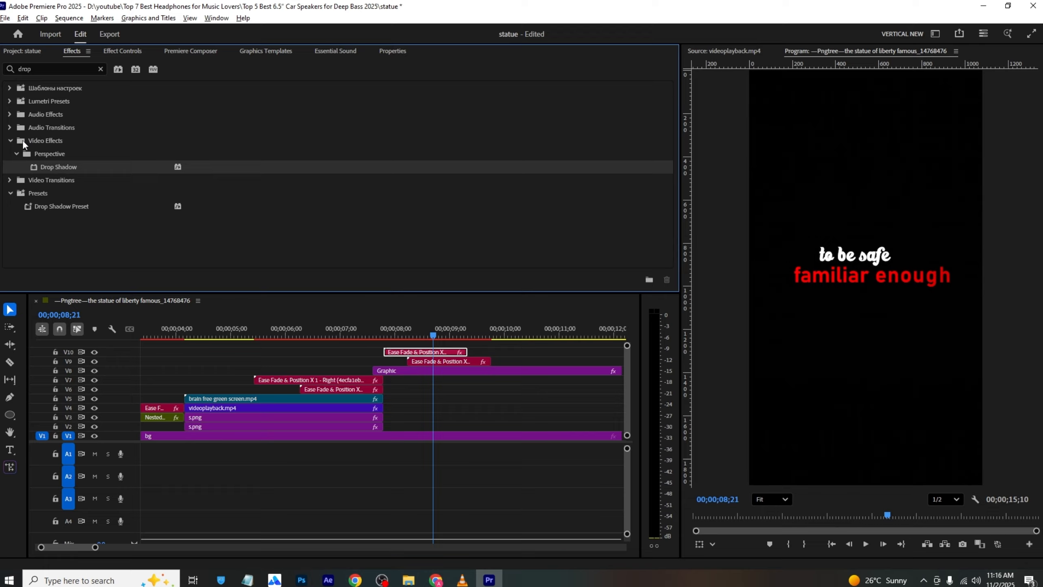
- Give the "to be safe" title's drop shadow a white color, softness 45, and opacity 9%
{"action": "left_click", "coordinate": [122, 50]}
{"action": "scroll", "coordinate": [243, 138], "scroll_direction": "down", "scroll_amount": 5}
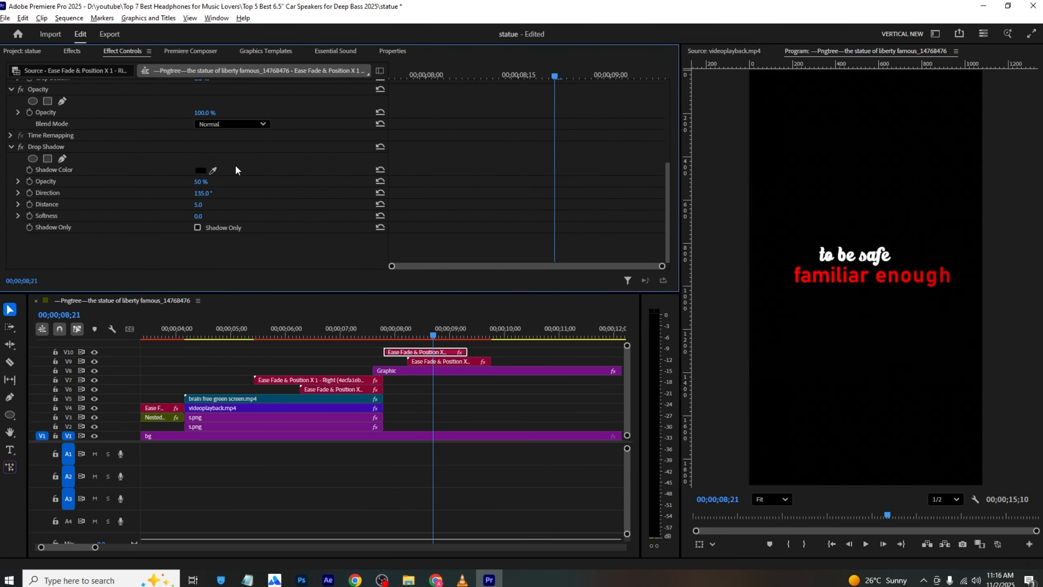
{"action": "left_click", "coordinate": [201, 171]}
{"action": "left_click", "coordinate": [596, 378]}
{"action": "left_click_drag", "start_coordinate": [200, 216], "coordinate": [185, 181]}
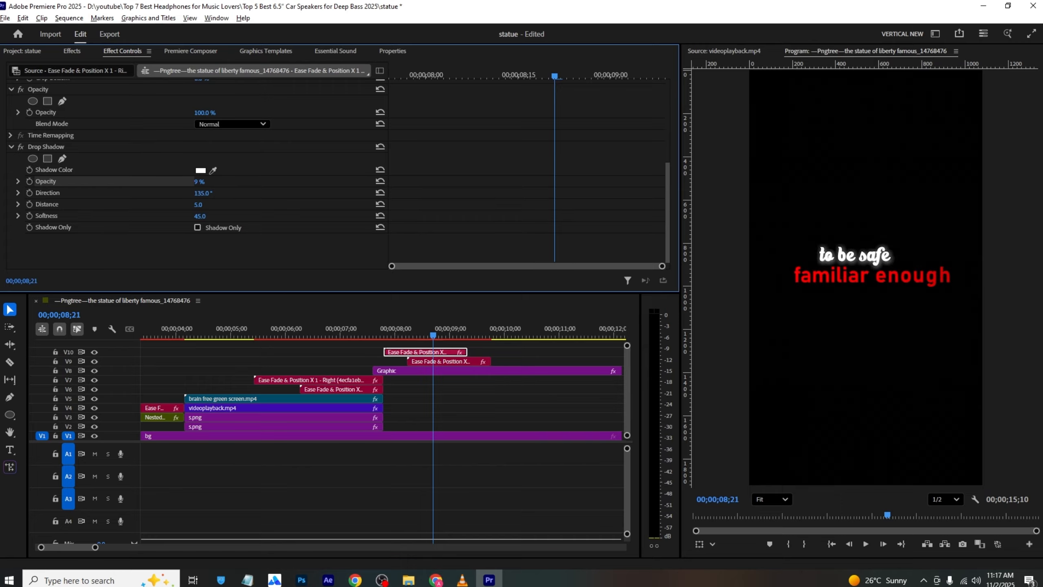
- Copy the Drop Shadow effect from "to be safe" to the "familiar enough" title on V9
{"action": "left_click", "coordinate": [46, 135]}
{"action": "left_click", "coordinate": [57, 144]}
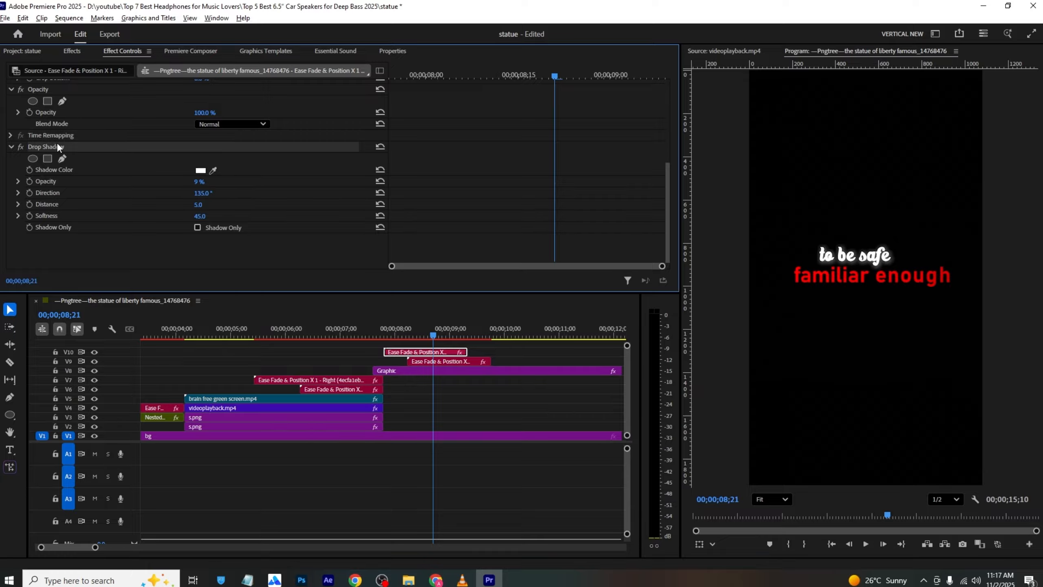
{"action": "left_click", "coordinate": [434, 359]}
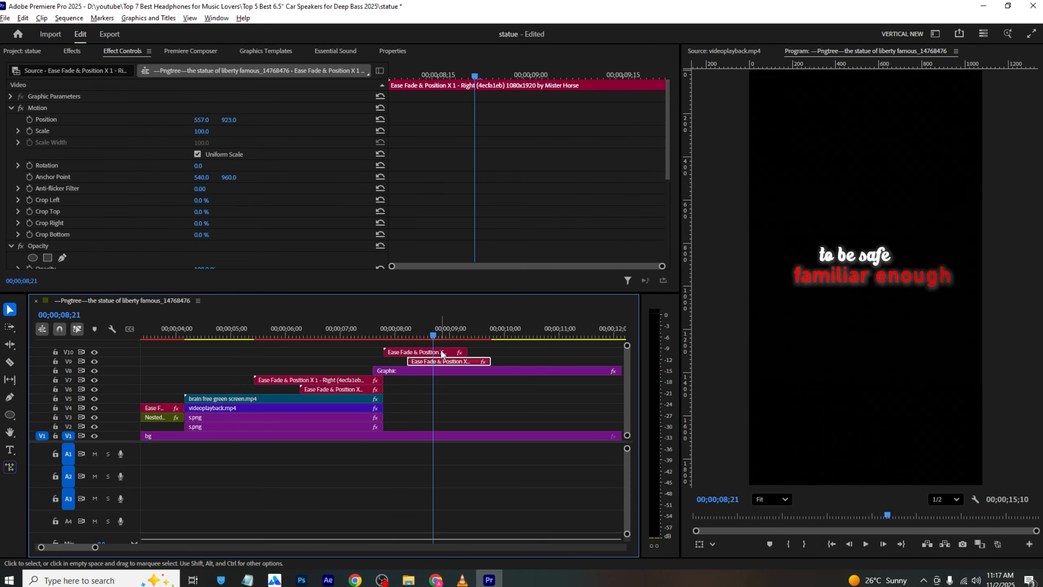
- Change the "familiar enough" title's drop shadow color to red (FF0000) and save the project
{"action": "scroll", "coordinate": [104, 184], "scroll_direction": "down", "scroll_amount": 5}
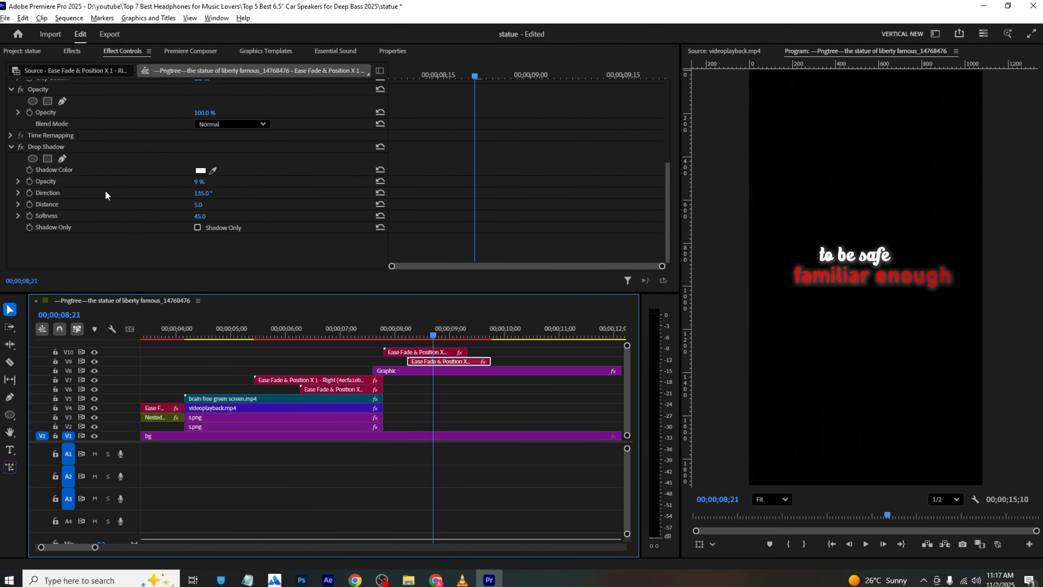
{"action": "left_click", "coordinate": [200, 169]}
{"action": "left_click", "coordinate": [519, 320]}
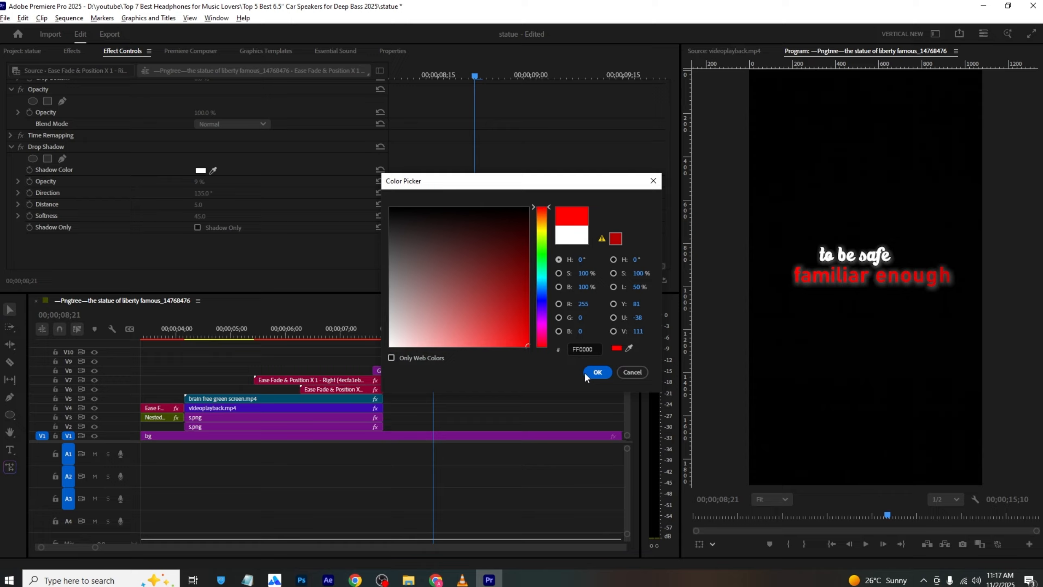
{"action": "left_click", "coordinate": [595, 369]}
{"action": "key", "text": "ctrl+s"}
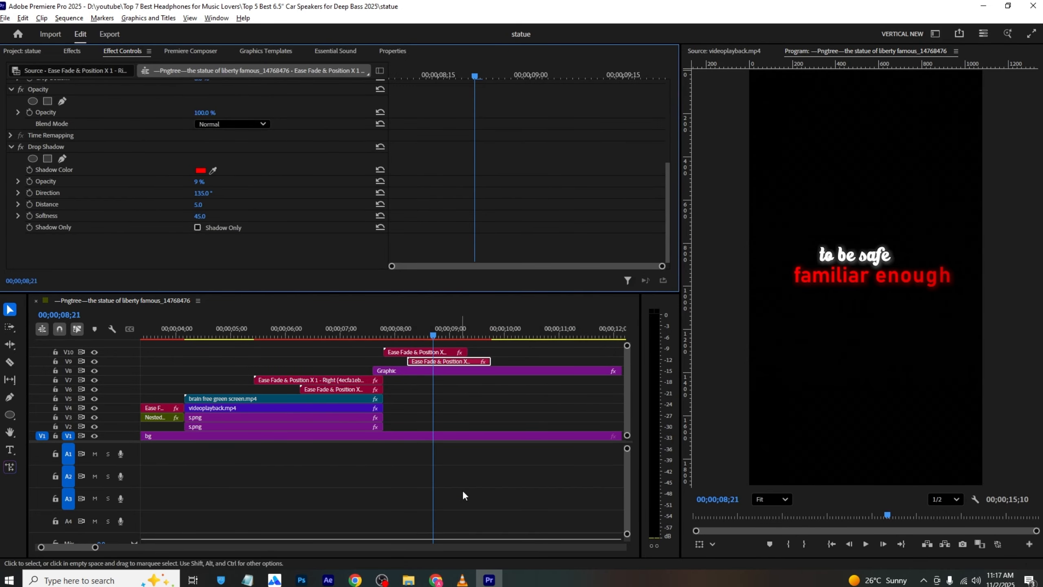
- Review the Statue of Liberty scene of the reference video in VLC, including its "but novel enough" title, and return to Premiere Pro
{"action": "left_click", "coordinate": [462, 579]}
{"action": "key", "text": "space"}
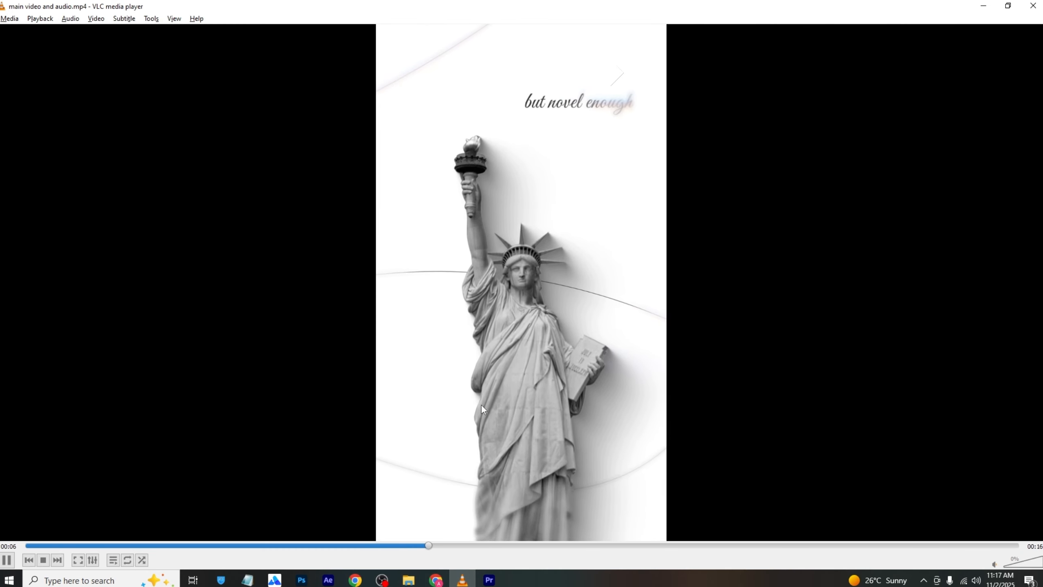
{"action": "key", "text": "space"}
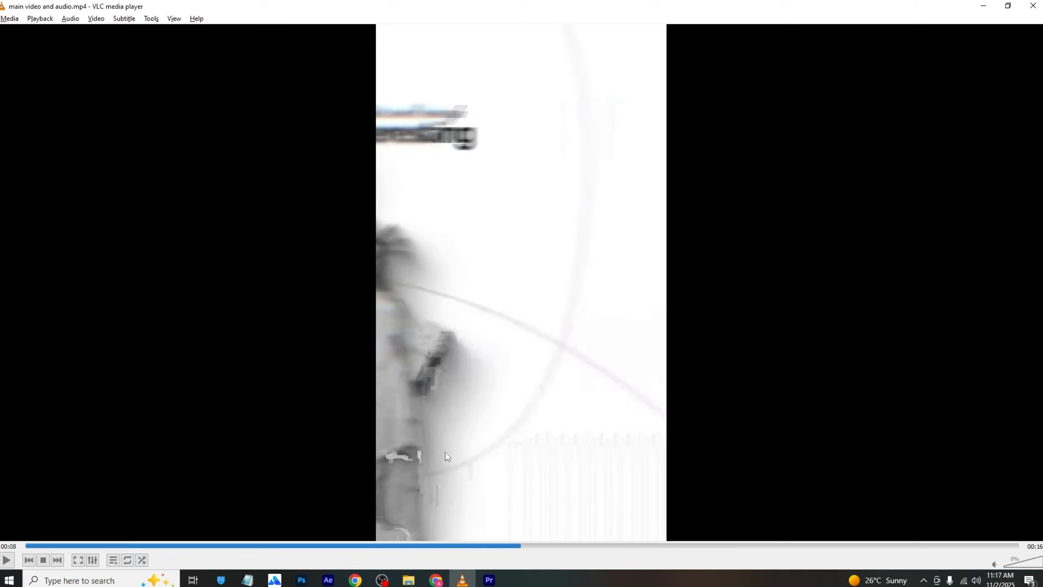
{"action": "left_click_drag", "start_coordinate": [521, 546], "coordinate": [443, 546]}
{"action": "key", "text": "space"}
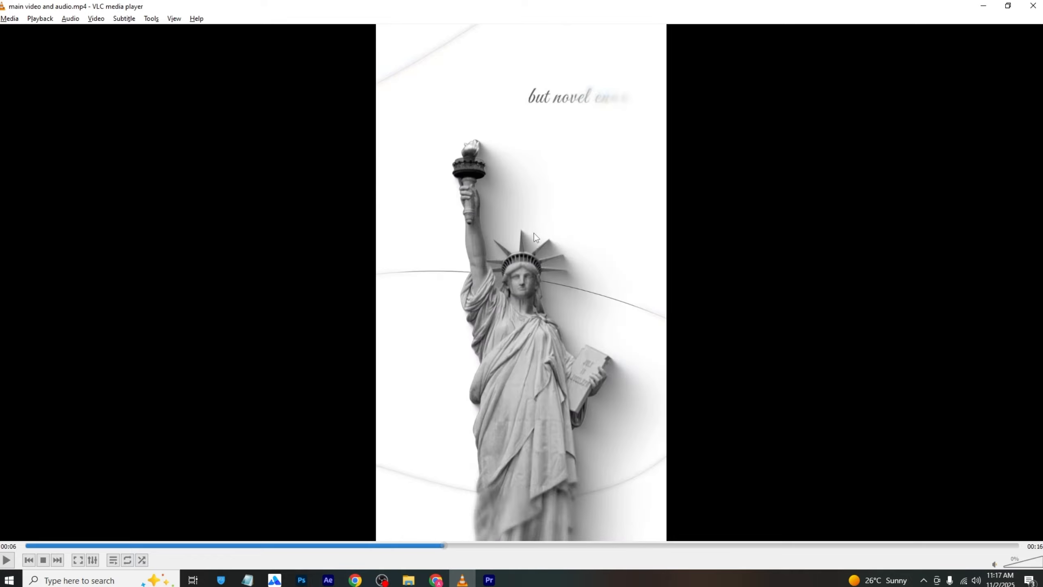
{"action": "mouse_move", "coordinate": [489, 580]}
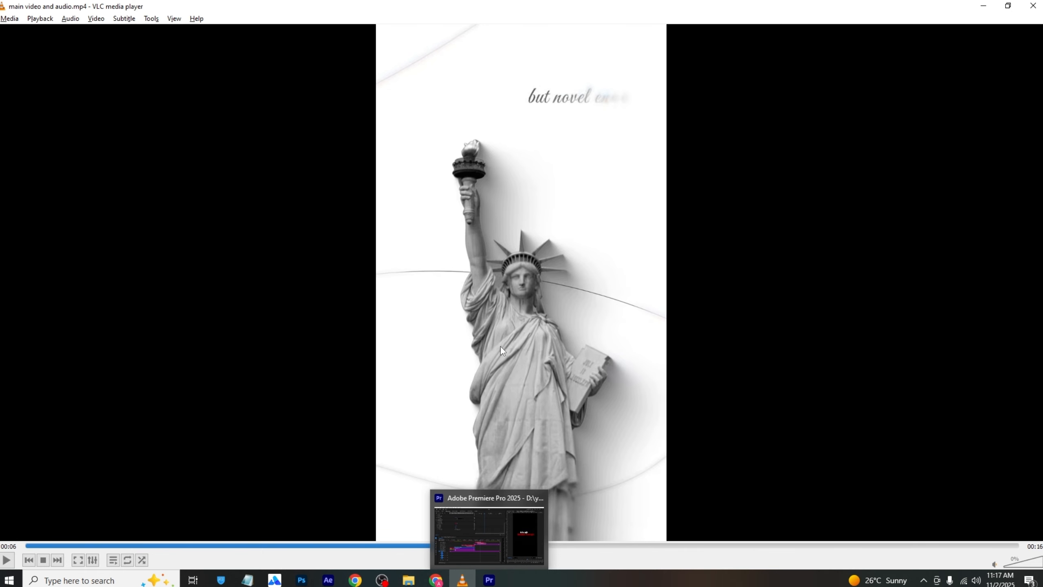
{"action": "left_click", "coordinate": [480, 580]}
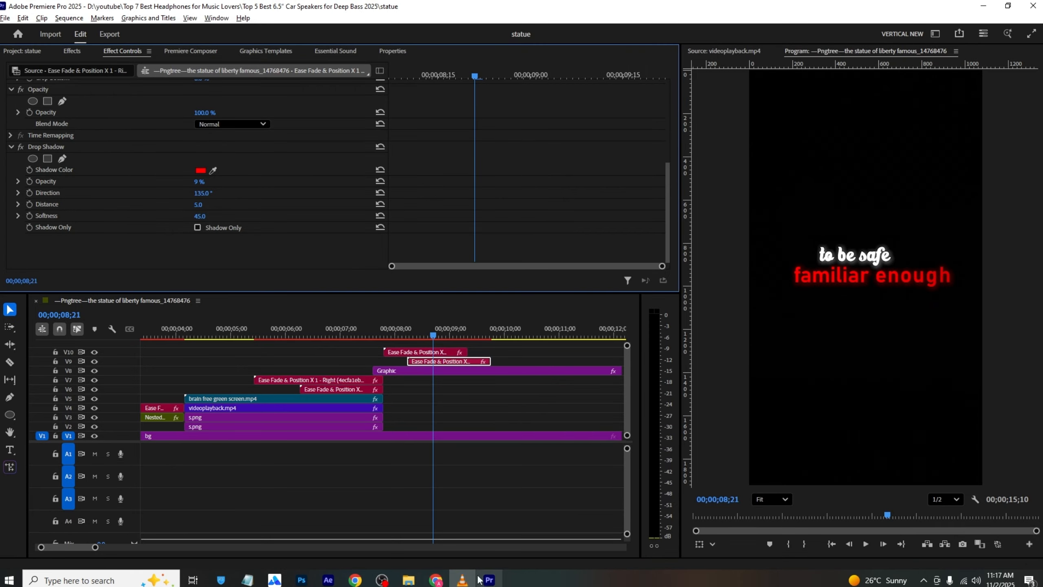
- Place the statue image on V2 directly after the black scene, trimming the V8 graphic and V9 title to the V10 title's end
{"action": "left_click", "coordinate": [41, 52]}
{"action": "left_click_drag", "start_coordinate": [55, 205], "coordinate": [489, 427]}
{"action": "key", "text": "c"}
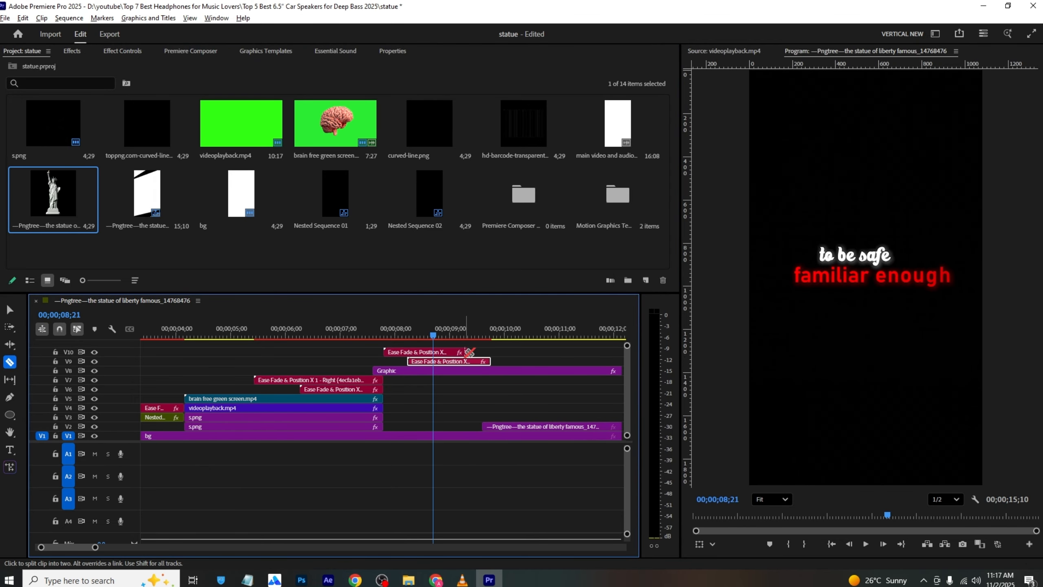
{"action": "left_click", "coordinate": [469, 370]}
{"action": "left_click", "coordinate": [468, 361]}
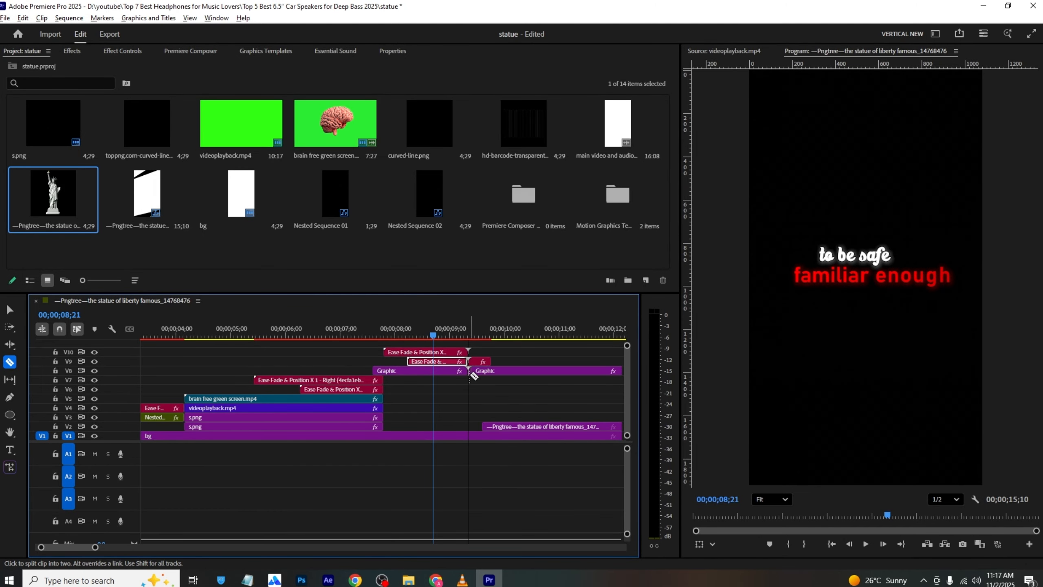
{"action": "key", "text": "v"}
{"action": "left_click_drag", "start_coordinate": [473, 353], "coordinate": [479, 371]}
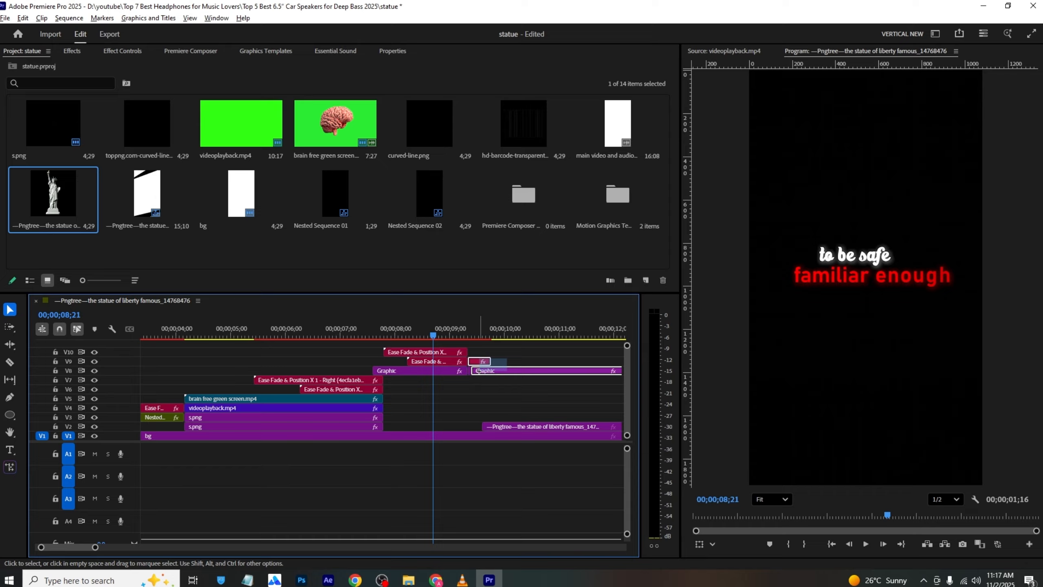
{"action": "key", "text": "Delete"}
{"action": "left_click_drag", "start_coordinate": [491, 427], "coordinate": [473, 427]}
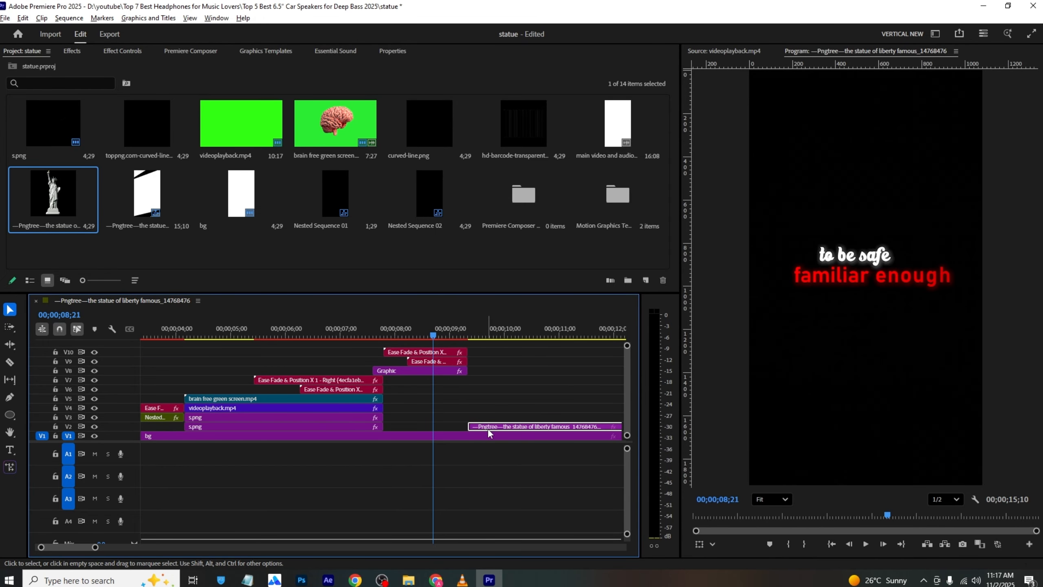
- Scale the statue image to 76 and position it at 498, 1195, comparing its framing with the reference video
{"action": "left_click", "coordinate": [481, 334]}
{"action": "left_click", "coordinate": [123, 51]}
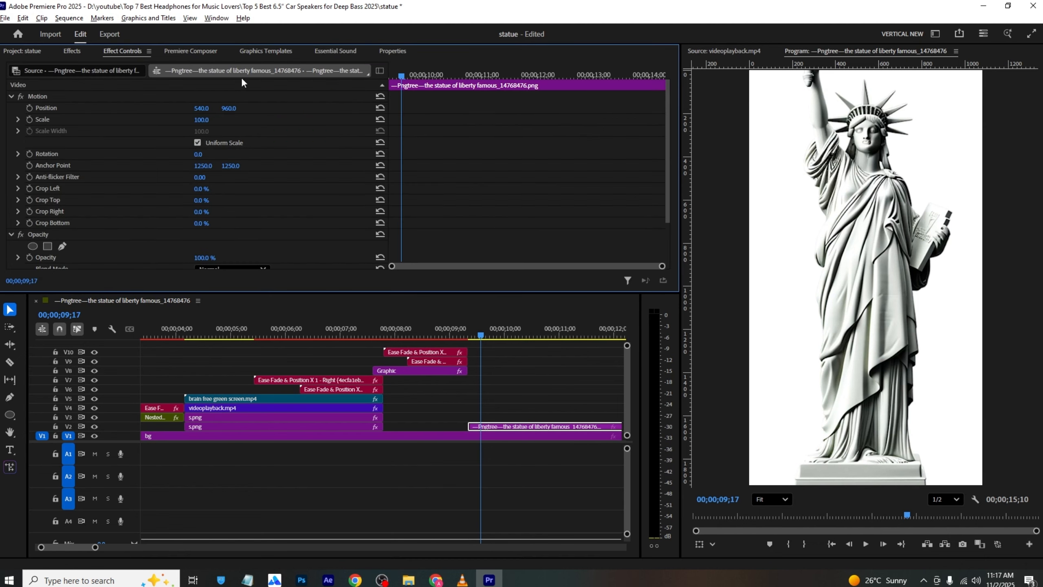
{"action": "left_click_drag", "start_coordinate": [203, 120], "coordinate": [312, 109]}
{"action": "key", "text": "alt+Tab"}
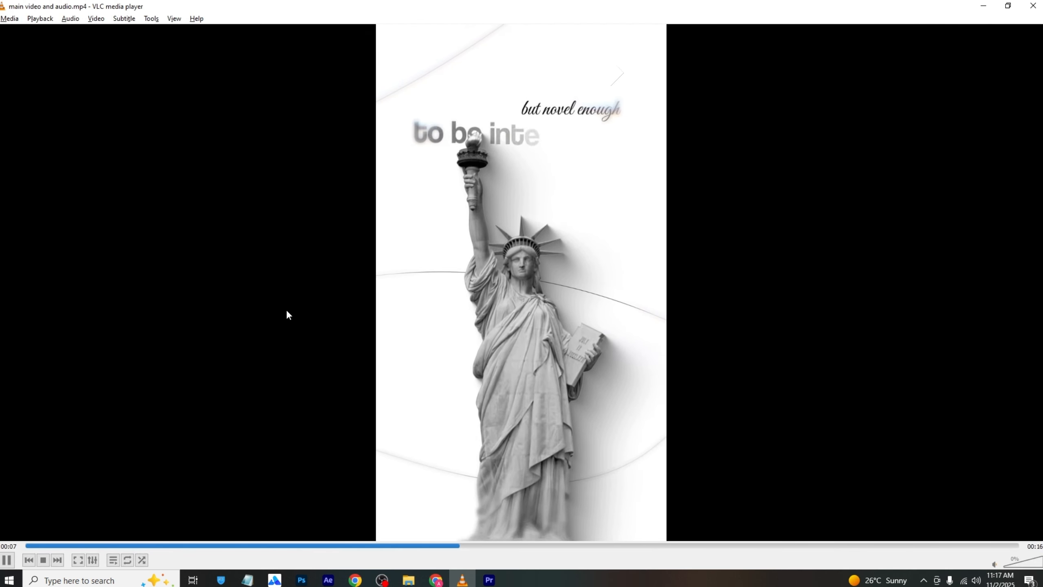
{"action": "key", "text": "alt+Tab"}
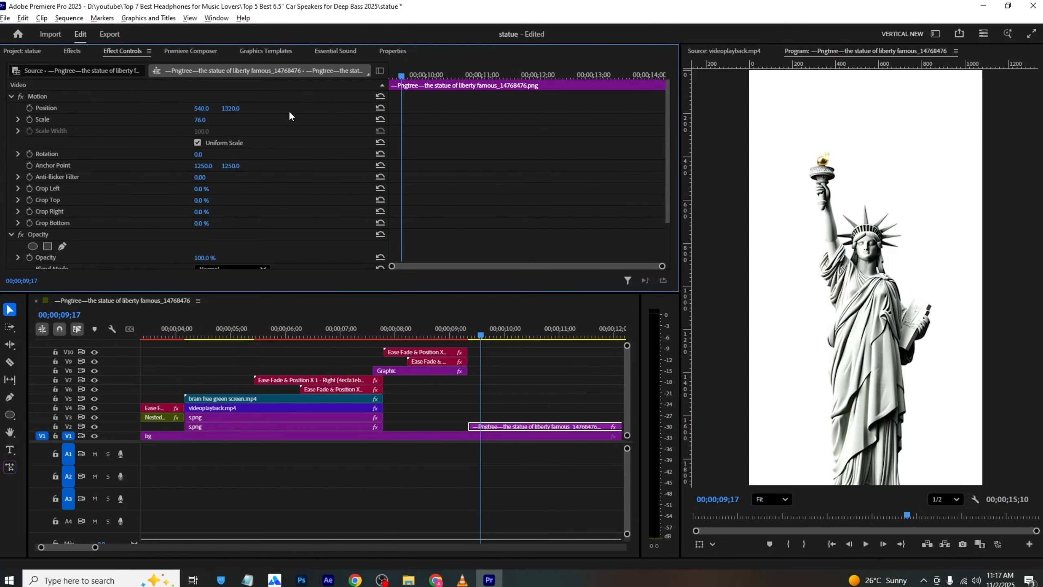
{"action": "mouse_move", "coordinate": [197, 109]}
{"action": "left_mouse_down"}
{"action": "mouse_move", "coordinate": [180, 108]}
{"action": "mouse_move", "coordinate": [217, 112]}
{"action": "left_mouse_up"}
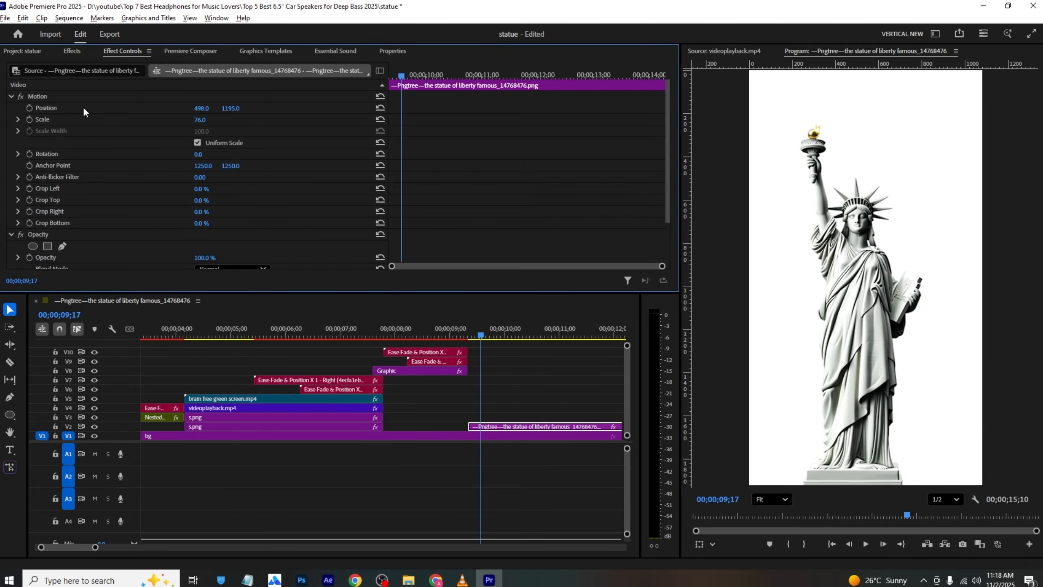
- Keyframe the statue's position to rise from below the frame at 498, 2896.3 to 498, 1195
{"action": "left_click", "coordinate": [30, 108]}
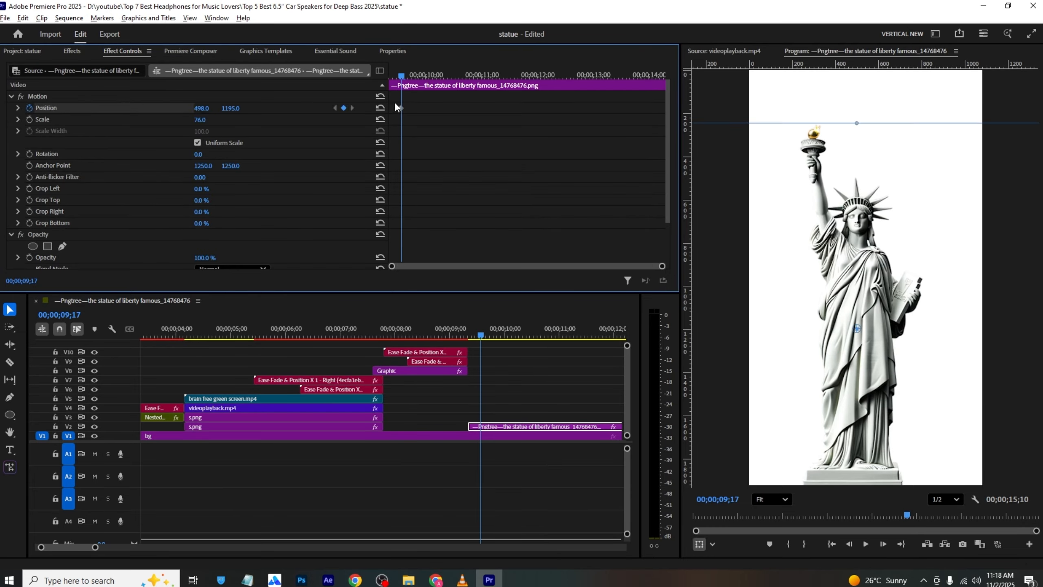
{"action": "left_click_drag", "start_coordinate": [434, 109], "coordinate": [427, 108]}
{"action": "key", "text": "Up"}
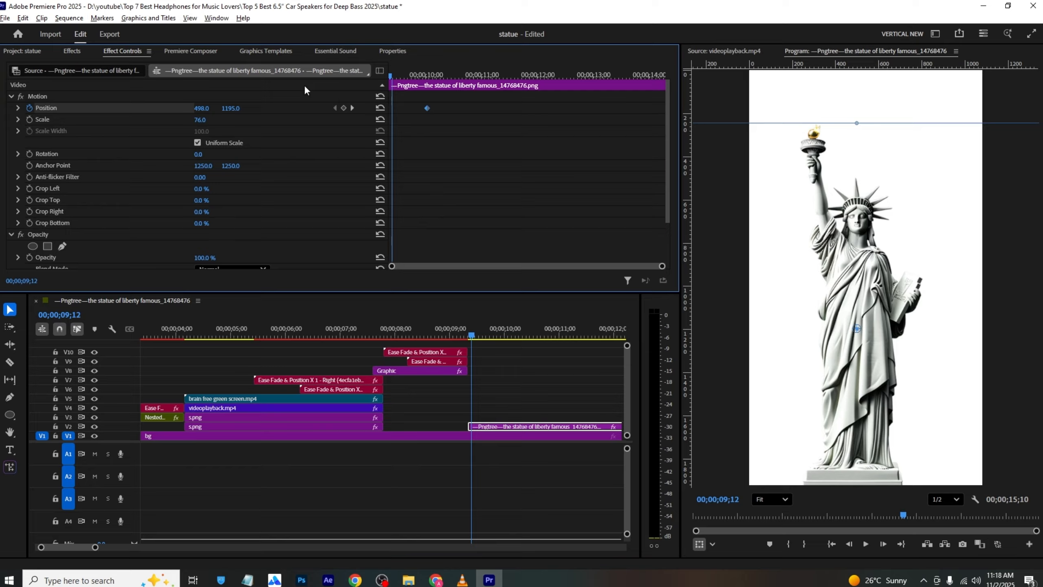
{"action": "left_click_drag", "start_coordinate": [230, 108], "coordinate": [370, 108]}
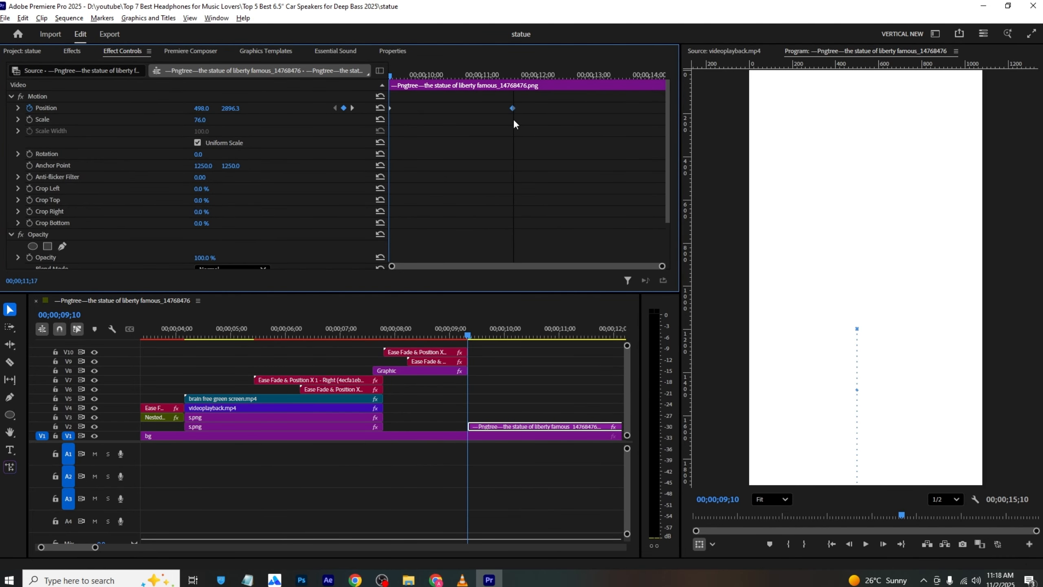
- Ease the temporal interpolation of the statue's position keyframes and play back the rising motion
{"action": "left_click_drag", "start_coordinate": [516, 124], "coordinate": [519, 123]}
{"action": "right_click", "coordinate": [517, 109]}
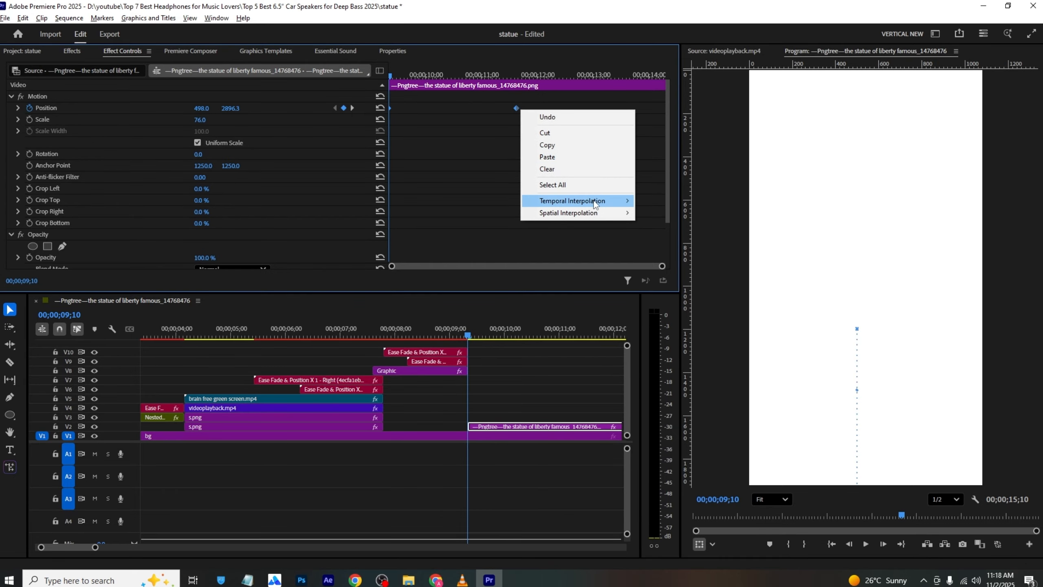
{"action": "mouse_move", "coordinate": [595, 204]}
{"action": "left_click", "coordinate": [660, 264]}
{"action": "key", "text": "space"}
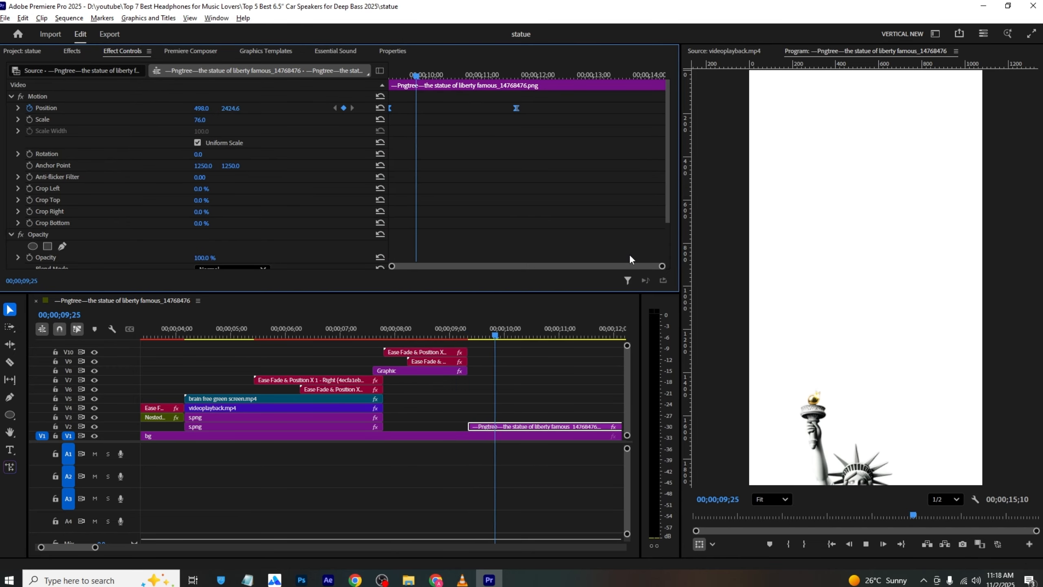
{"action": "key", "text": "space"}
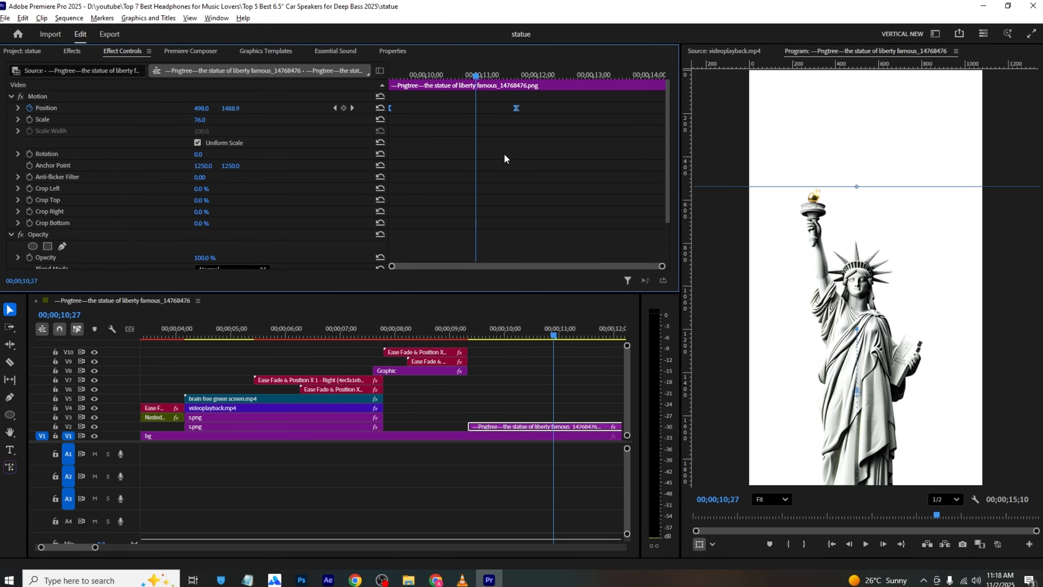
- Move the statue's ending position keyframe to 00;00;10;27 and play back the faster rise
{"action": "left_click_drag", "start_coordinate": [516, 108], "coordinate": [473, 110]}
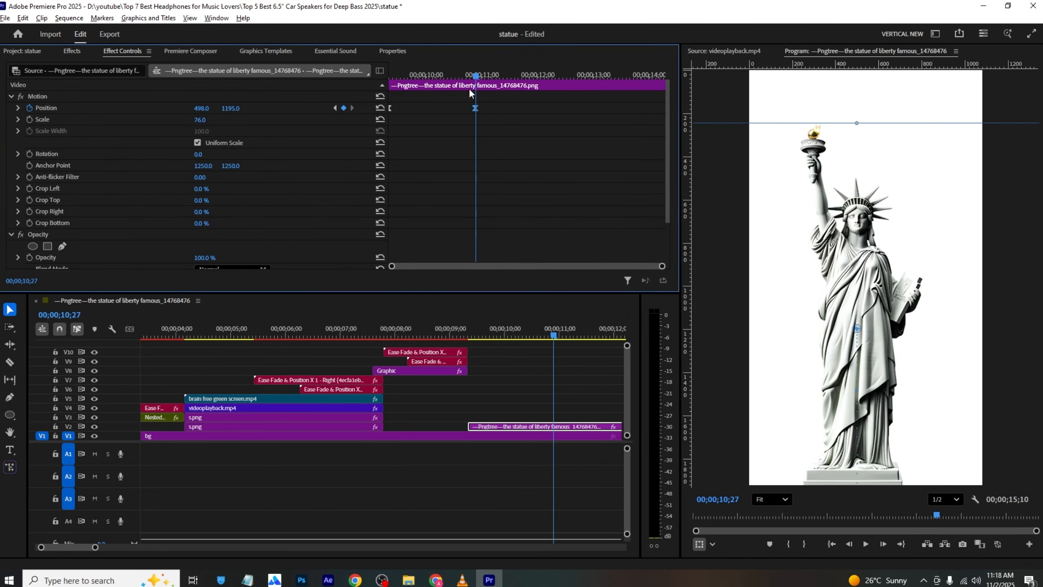
{"action": "key", "text": "Up"}
{"action": "key", "text": "space"}
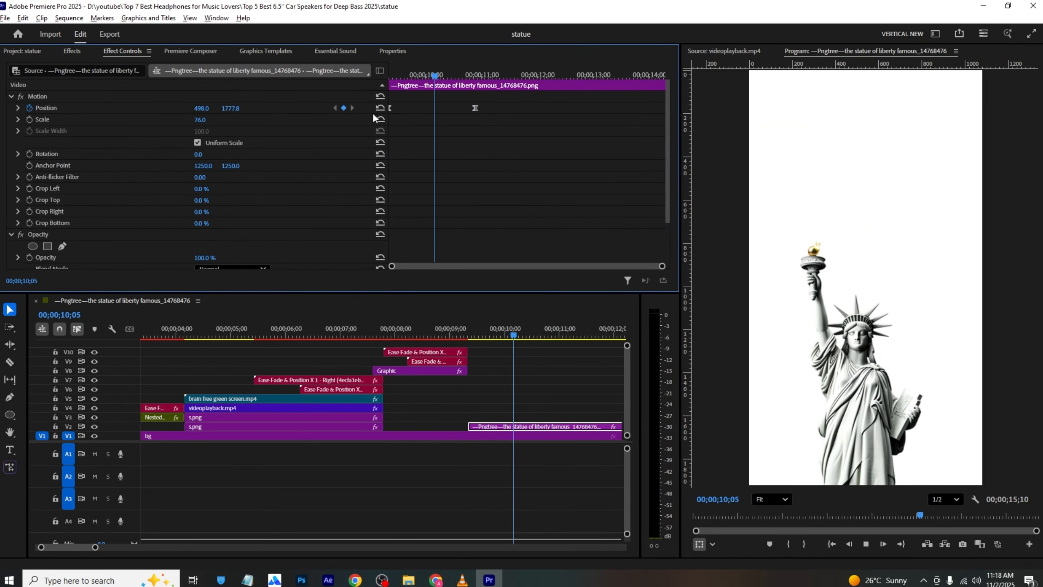
- Slow the statue's rise by moving its ending position keyframe to about 00;00;13;10 and preview it
{"action": "left_click_drag", "start_coordinate": [475, 109], "coordinate": [614, 115]}
{"action": "key", "text": "space"}
{"action": "key", "text": "space"}
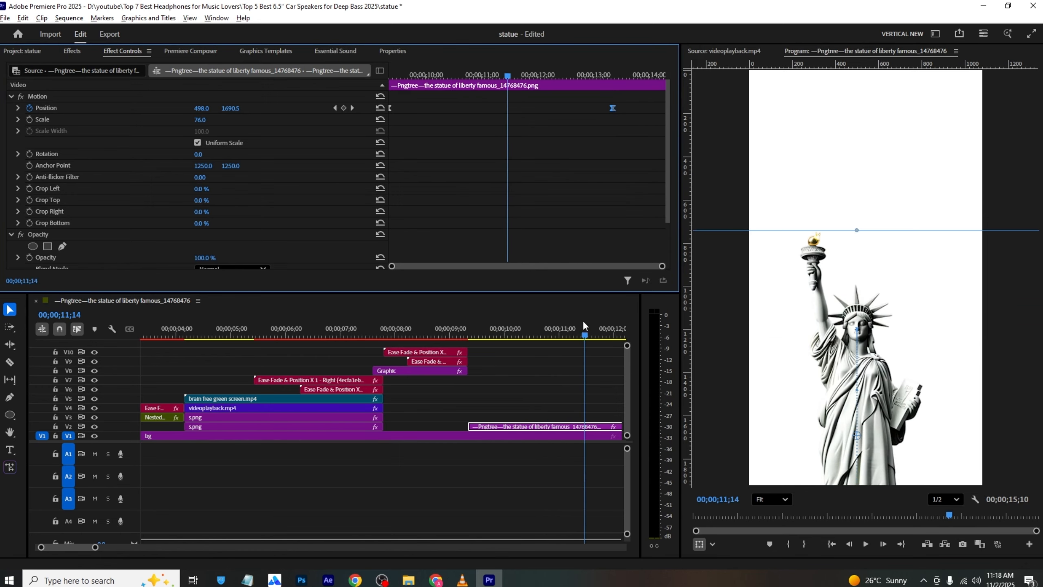
- Draw a diagonal path with the Pen tool from the frame's top edge to beyond its left edge, following the reference video
{"action": "left_click", "coordinate": [464, 579]}
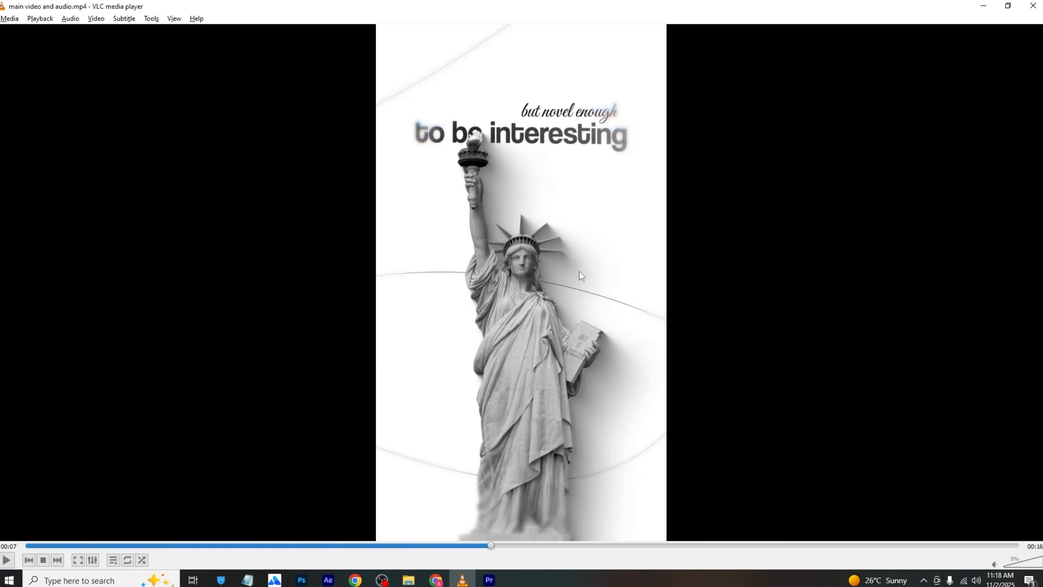
{"action": "key", "text": "alt+Tab"}
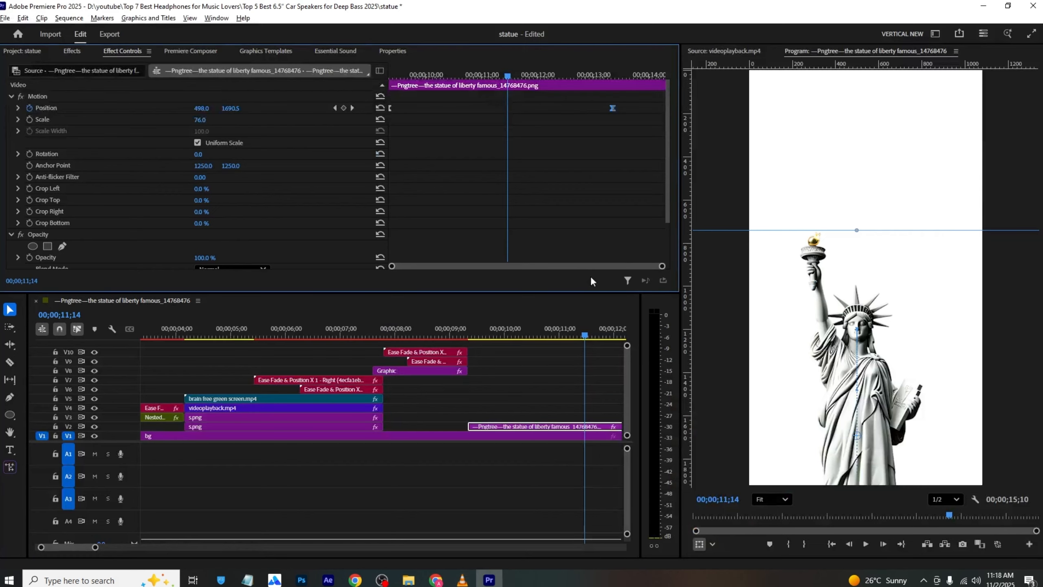
{"action": "left_click", "coordinate": [7, 397]}
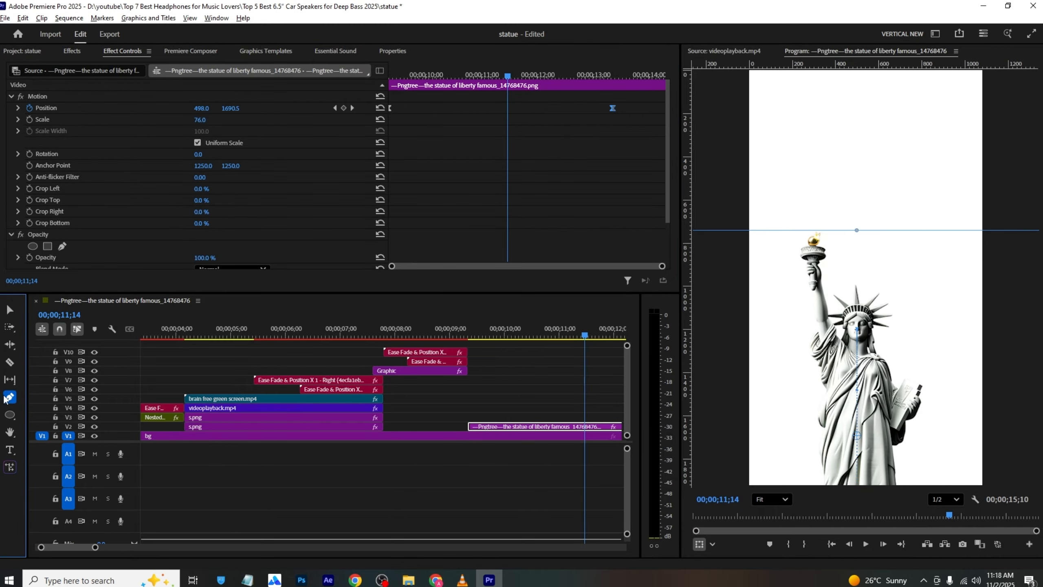
{"action": "left_click", "coordinate": [510, 373]}
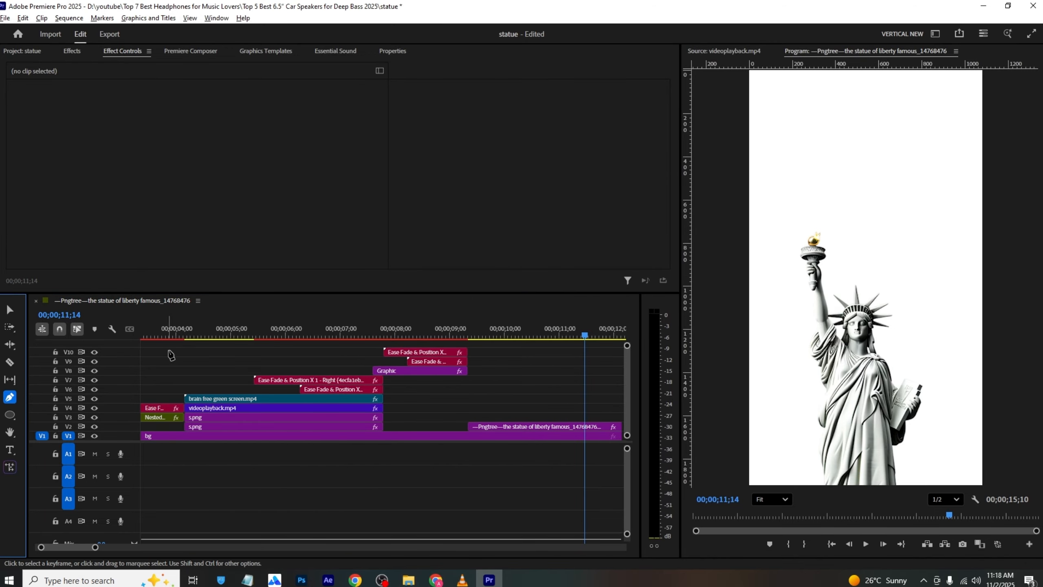
{"action": "key", "text": "alt+Tab"}
{"action": "key", "text": "alt+Tab"}
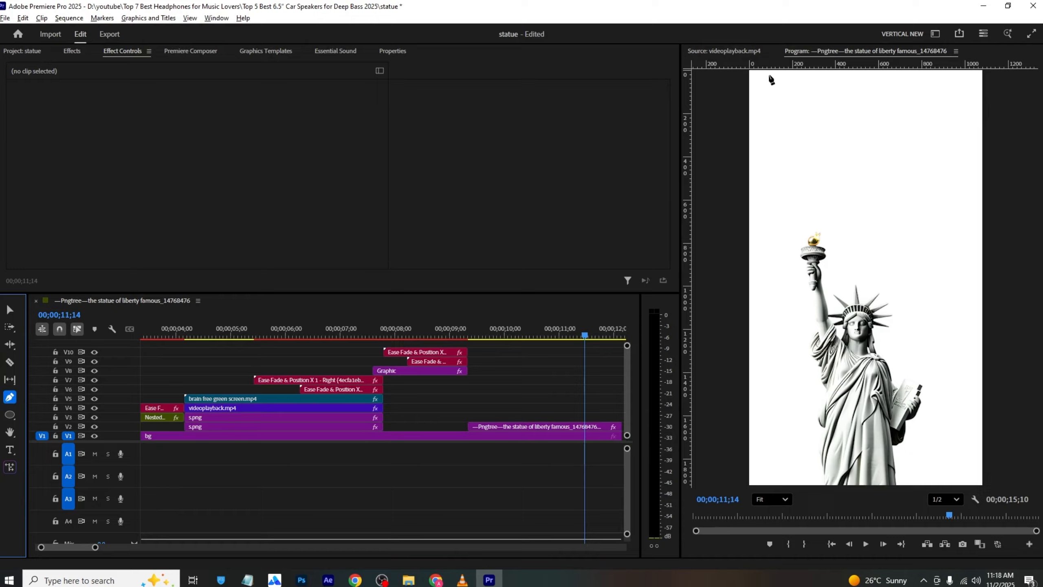
{"action": "left_click", "coordinate": [852, 71]}
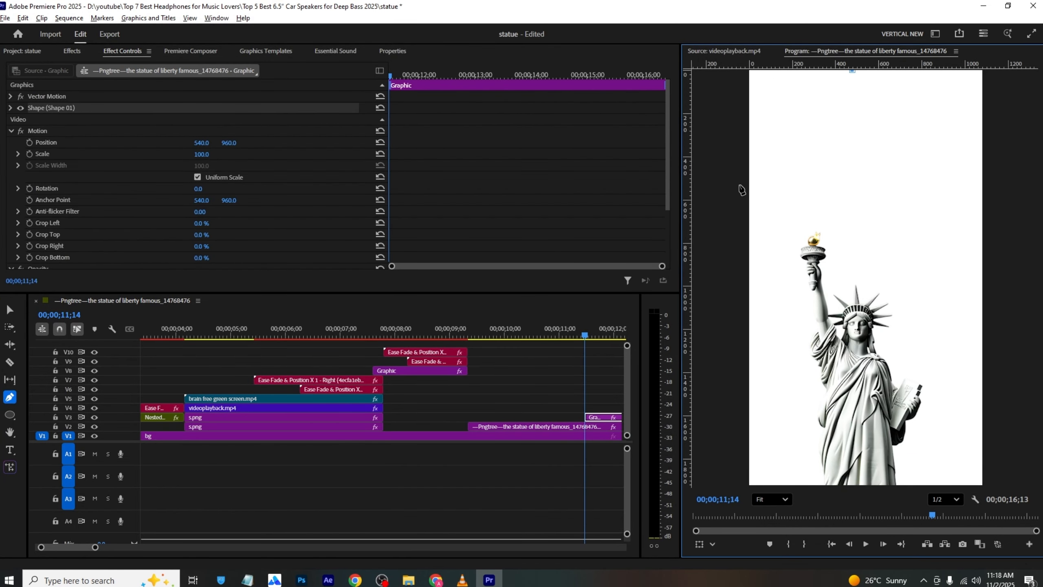
{"action": "key", "text": "alt+Tab"}
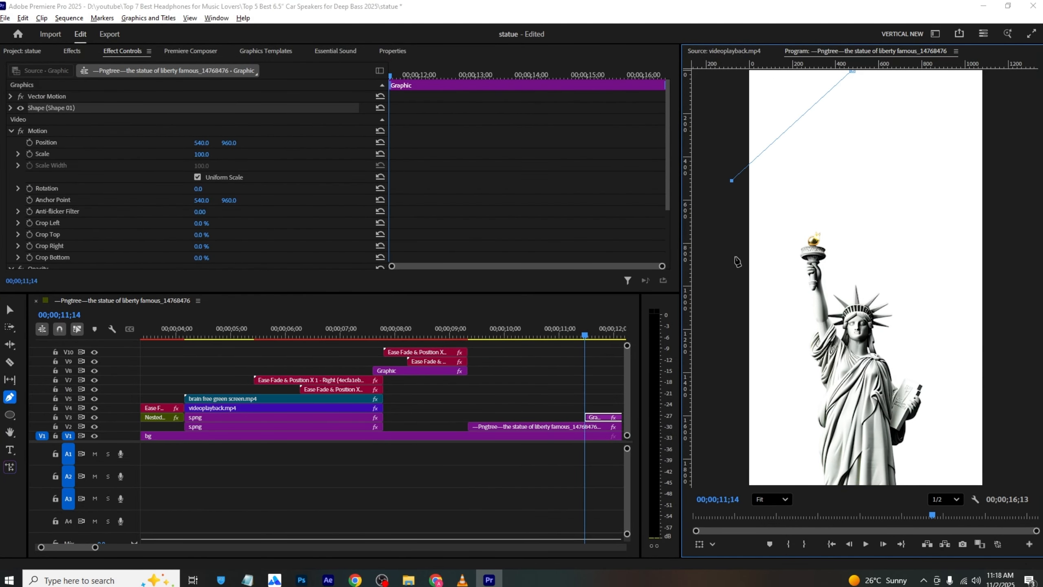
{"action": "key", "text": "alt+Tab"}
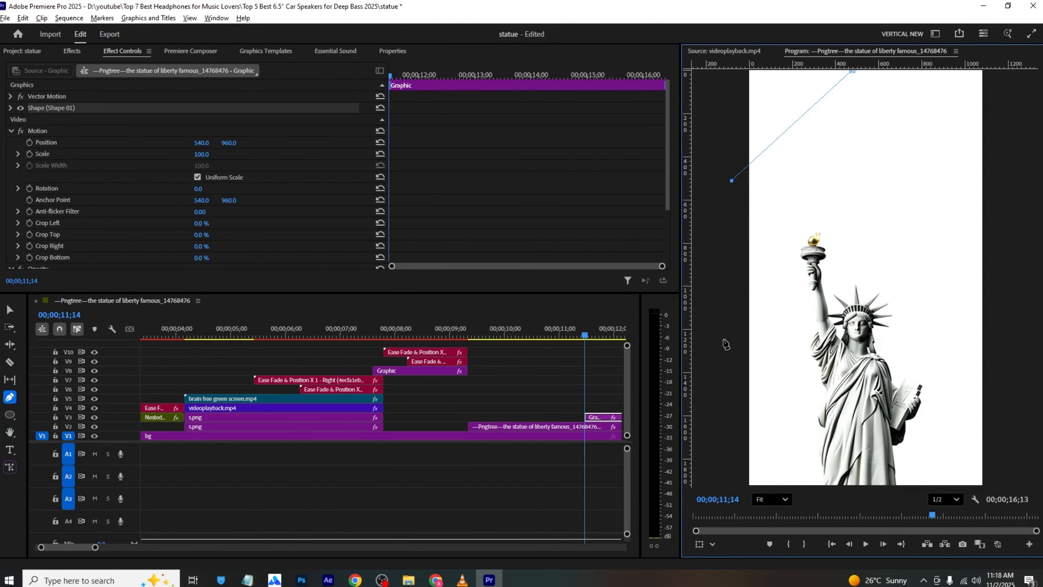
{"action": "left_click", "coordinate": [724, 339]}
{"action": "key", "text": "ctrl+z"}
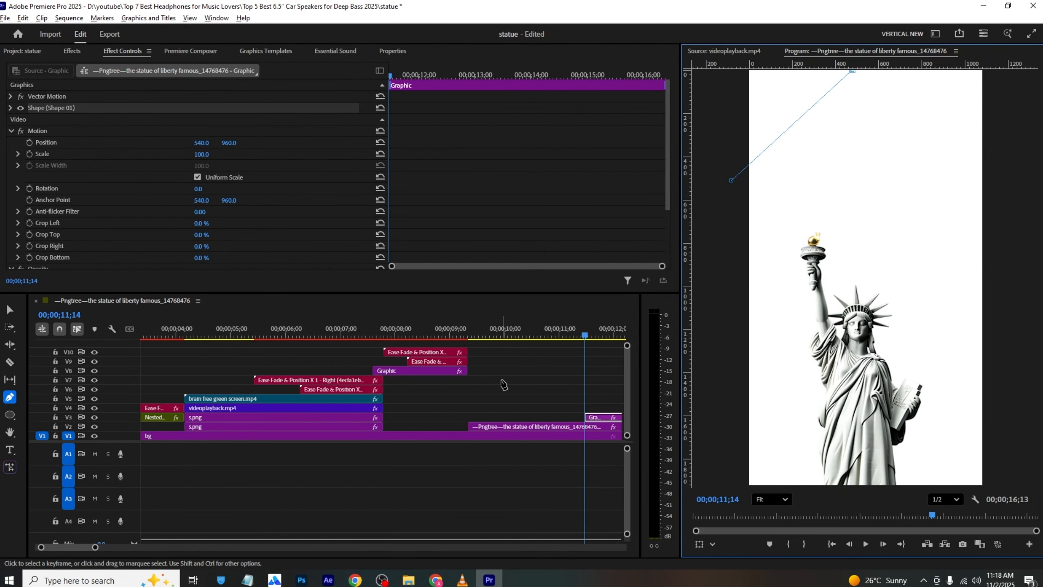
- Extend the start of the pen-drawn graphic on V3 back to the beginning of the statue clip
{"action": "key", "text": "v"}
{"action": "left_click", "coordinate": [550, 398]}
{"action": "left_click_drag", "start_coordinate": [586, 417], "coordinate": [473, 422]}
{"action": "key", "text": "p"}
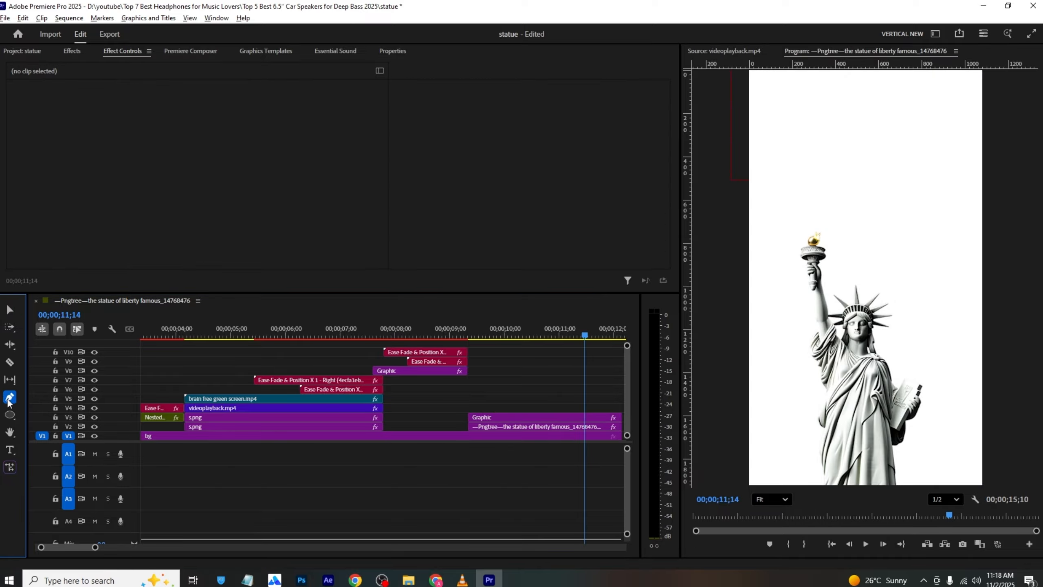
- Draw a slightly rising line across the full frame at the statue's head, and extend its V4 graphic back to the statue clip's start
{"action": "key", "text": "alt+Tab"}
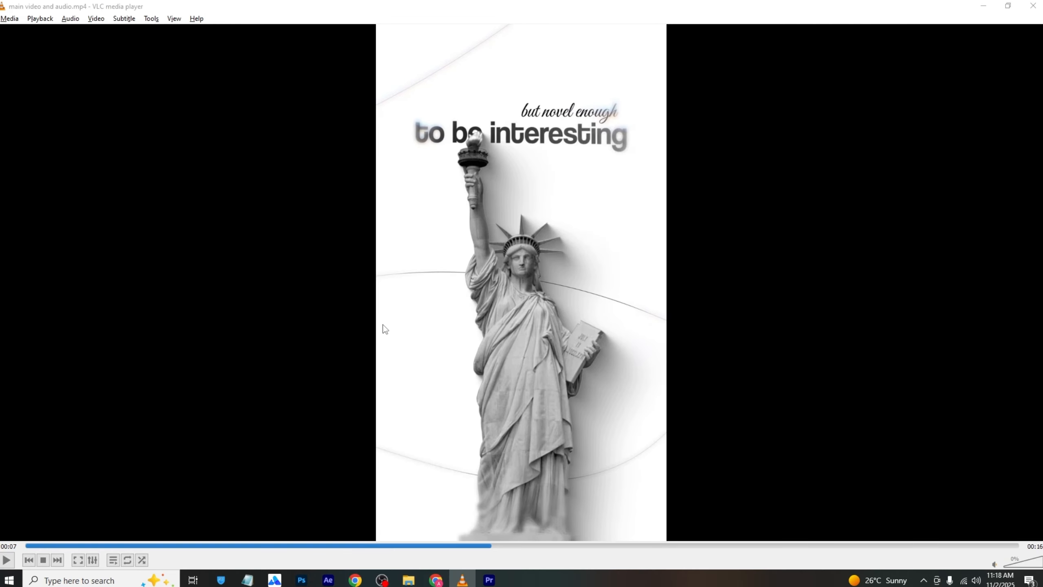
{"action": "key", "text": "alt+Tab"}
{"action": "left_click", "coordinate": [728, 349]}
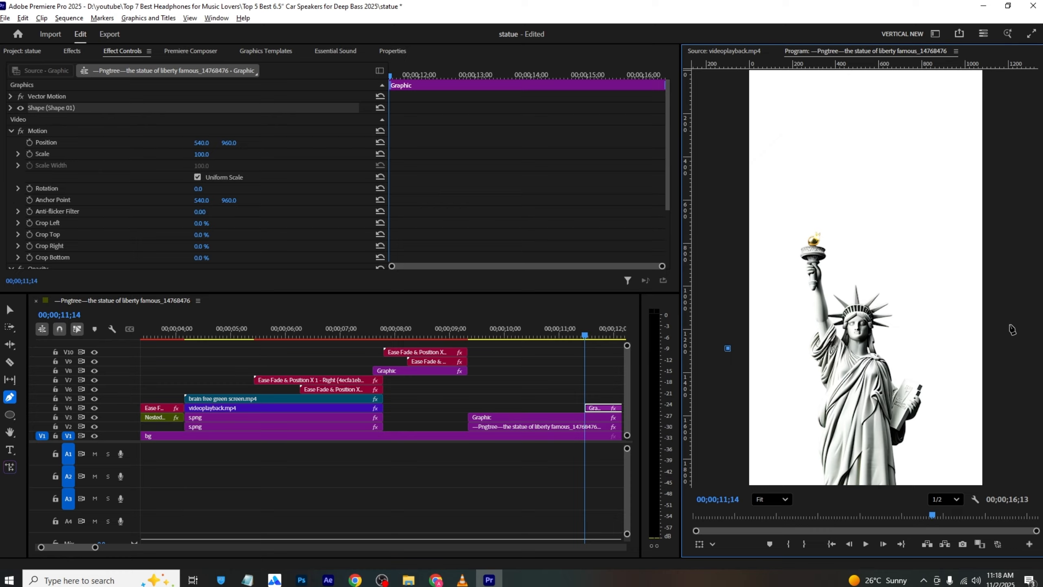
{"action": "left_click", "coordinate": [1001, 308]}
{"action": "key", "text": "ctrl+s"}
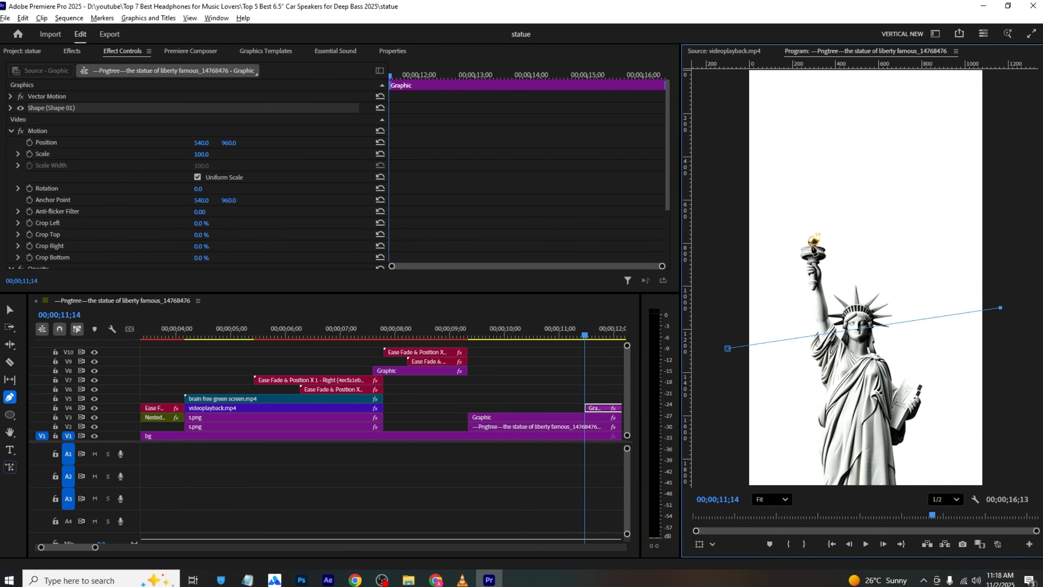
{"action": "key", "text": "v"}
{"action": "left_click_drag", "start_coordinate": [586, 408], "coordinate": [469, 408]}
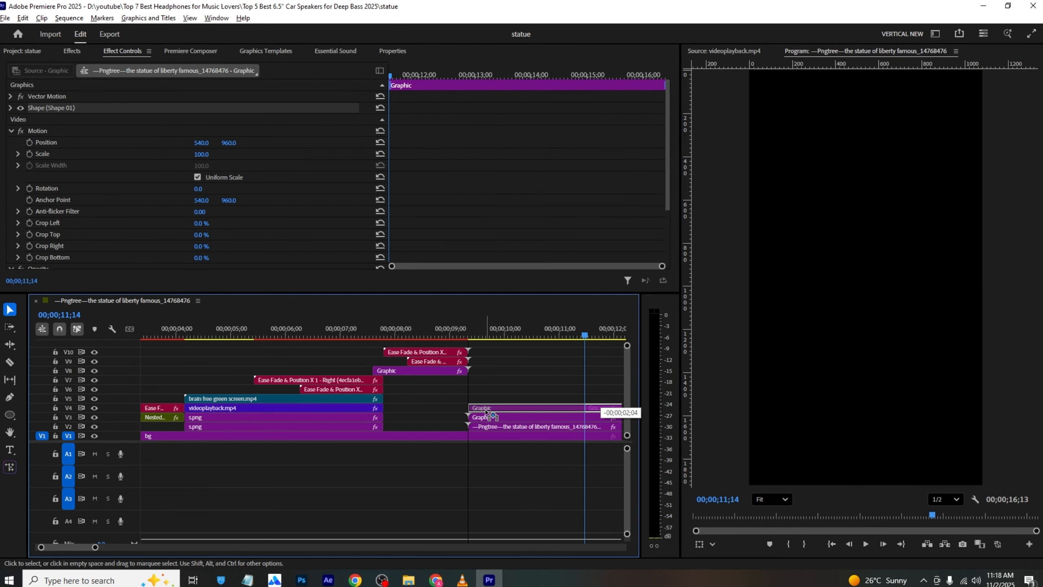
- Give the diagonal line graphic on V3 a 1 px black outer stroke and turn off its fill
{"action": "left_click", "coordinate": [495, 418]}
{"action": "left_click", "coordinate": [391, 51]}
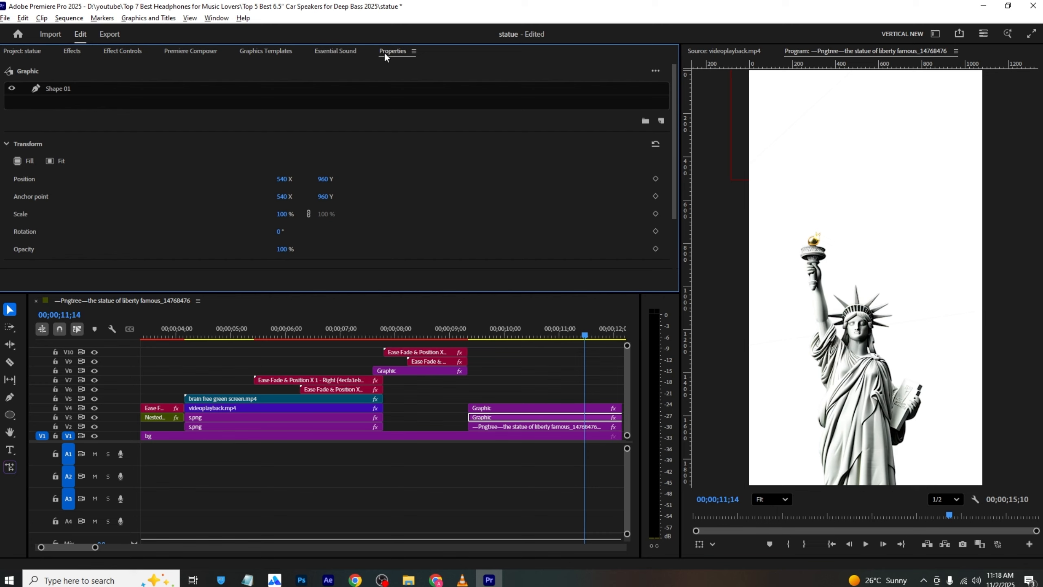
{"action": "left_click", "coordinate": [87, 88]}
{"action": "scroll", "coordinate": [180, 148], "scroll_direction": "down", "scroll_amount": 3}
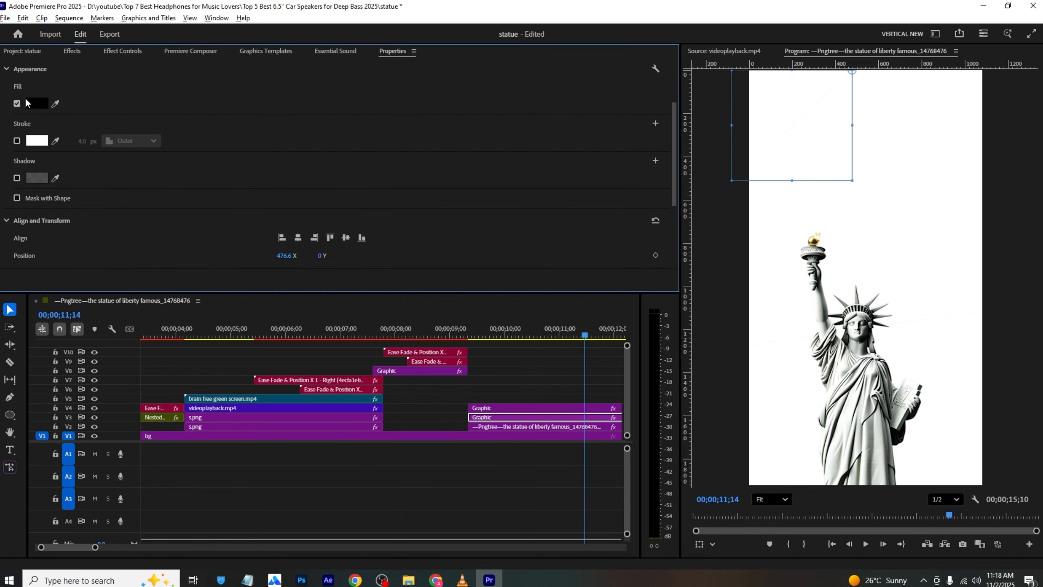
{"action": "left_click", "coordinate": [17, 140]}
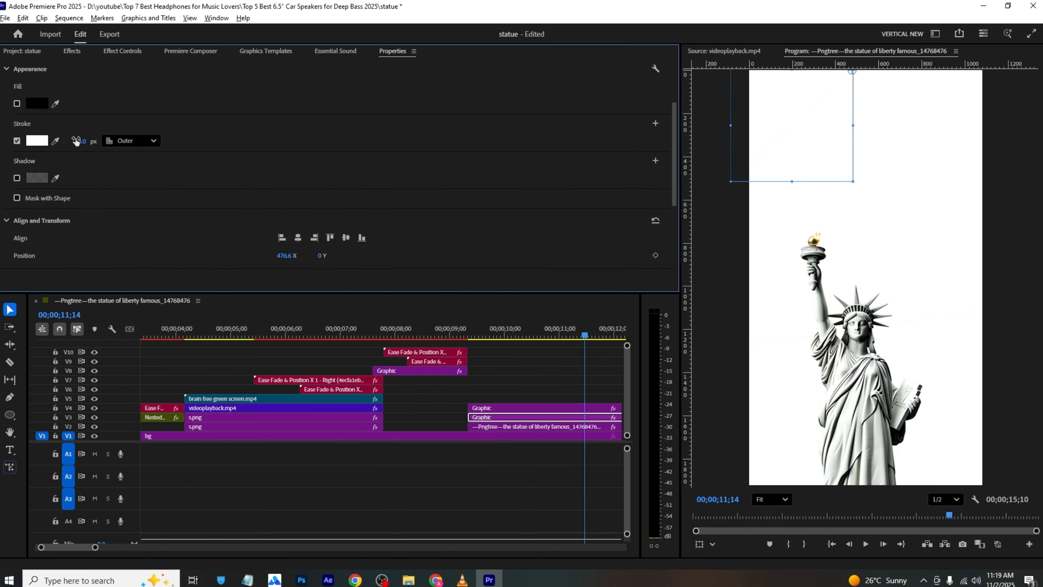
{"action": "left_click", "coordinate": [37, 141]}
{"action": "left_click", "coordinate": [442, 292]}
{"action": "left_click_drag", "start_coordinate": [442, 293], "coordinate": [345, 187]}
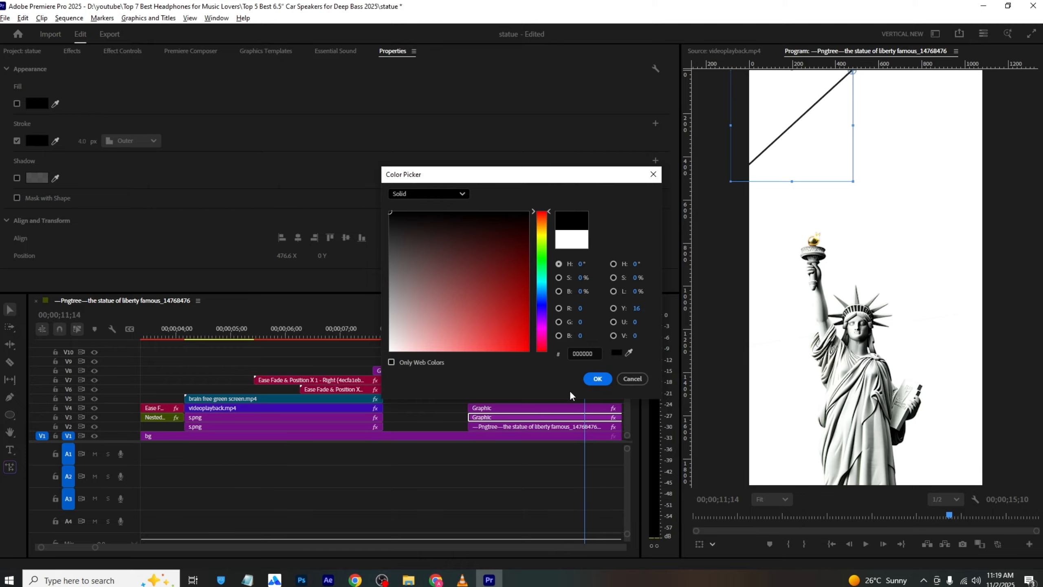
{"action": "left_click", "coordinate": [595, 379]}
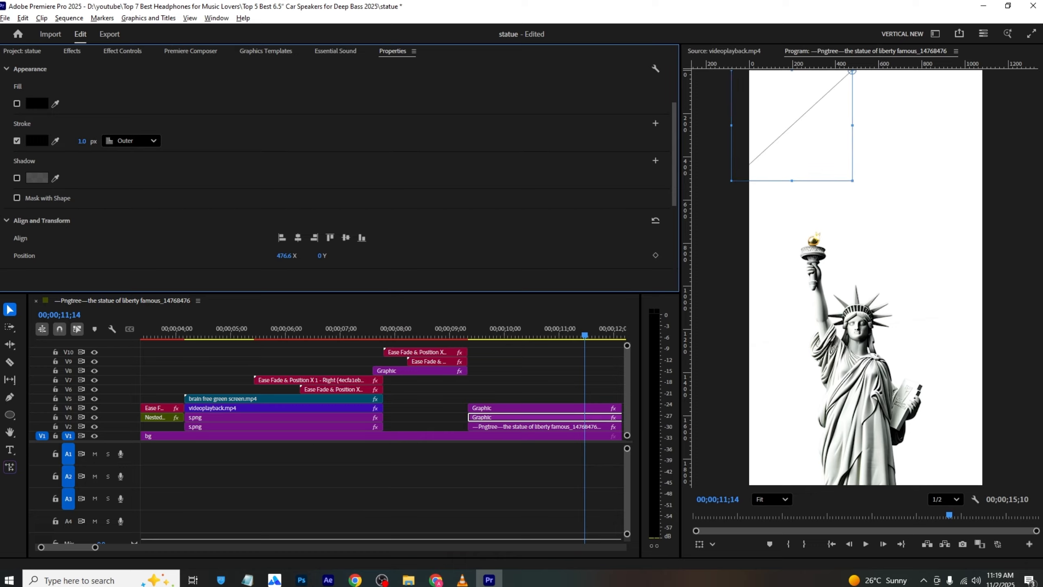
{"action": "left_click_drag", "start_coordinate": [82, 141], "coordinate": [81, 141]}
- Style the line crossing the statue on V4 with no fill and a black outer stroke of 1 px
{"action": "left_click", "coordinate": [491, 408]}
{"action": "left_click", "coordinate": [153, 93]}
{"action": "scroll", "coordinate": [123, 119], "scroll_direction": "down", "scroll_amount": 2}
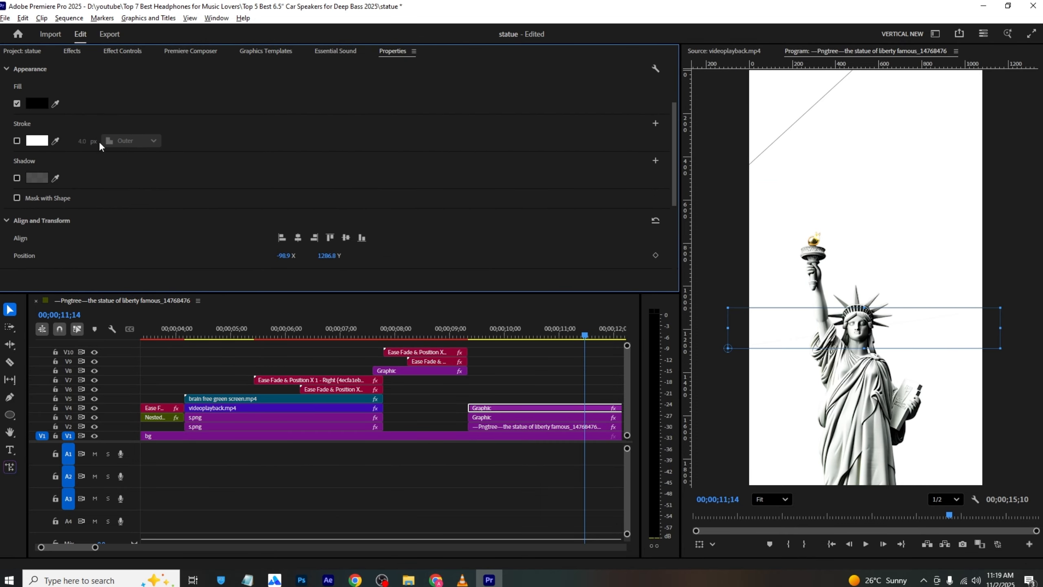
{"action": "left_click", "coordinate": [17, 141]}
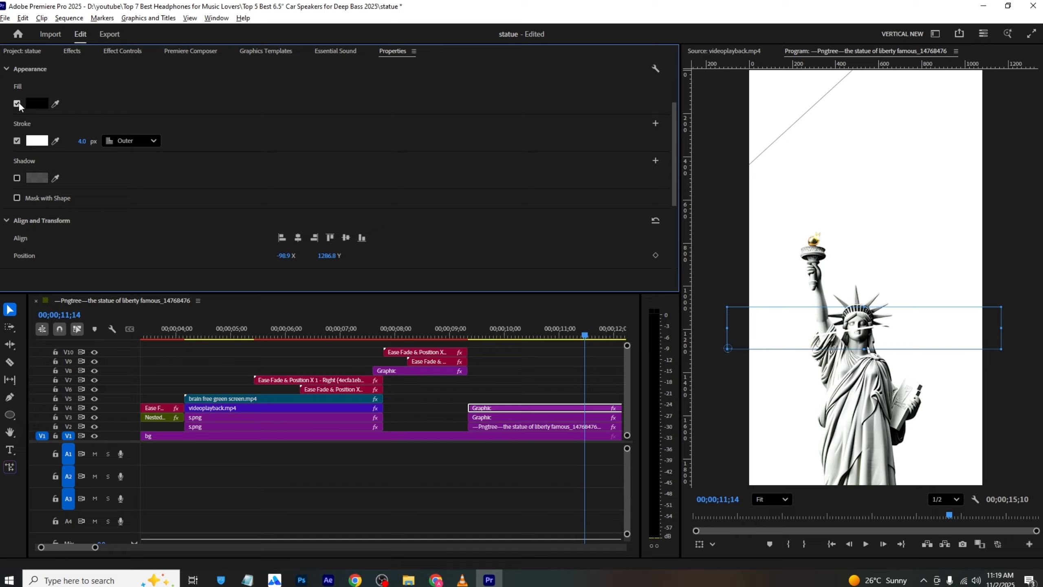
{"action": "left_click", "coordinate": [37, 141]}
{"action": "left_click", "coordinate": [390, 213]}
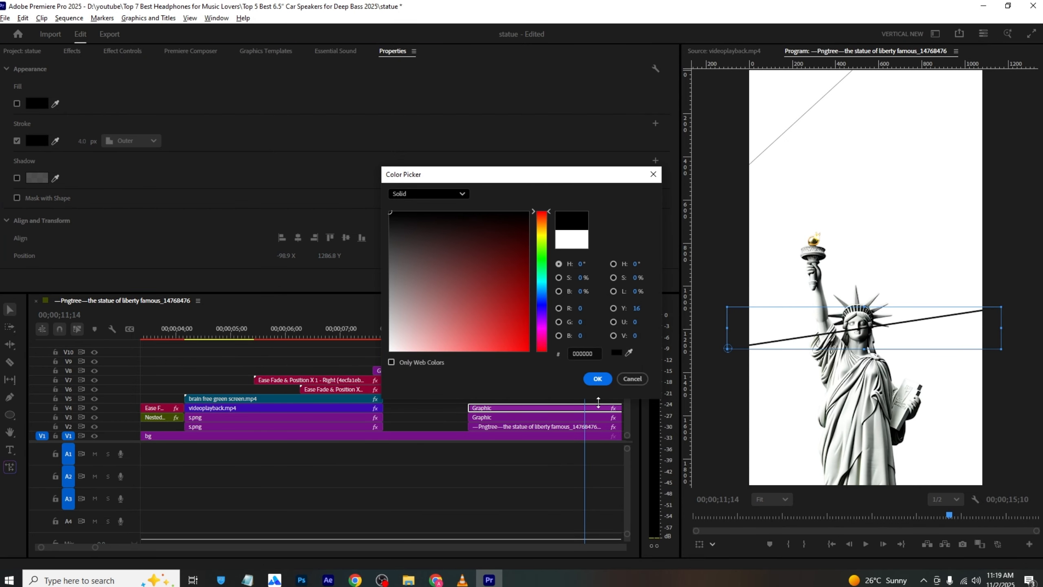
{"action": "left_click", "coordinate": [597, 379]}
{"action": "left_click_drag", "start_coordinate": [84, 142], "coordinate": [70, 142]}
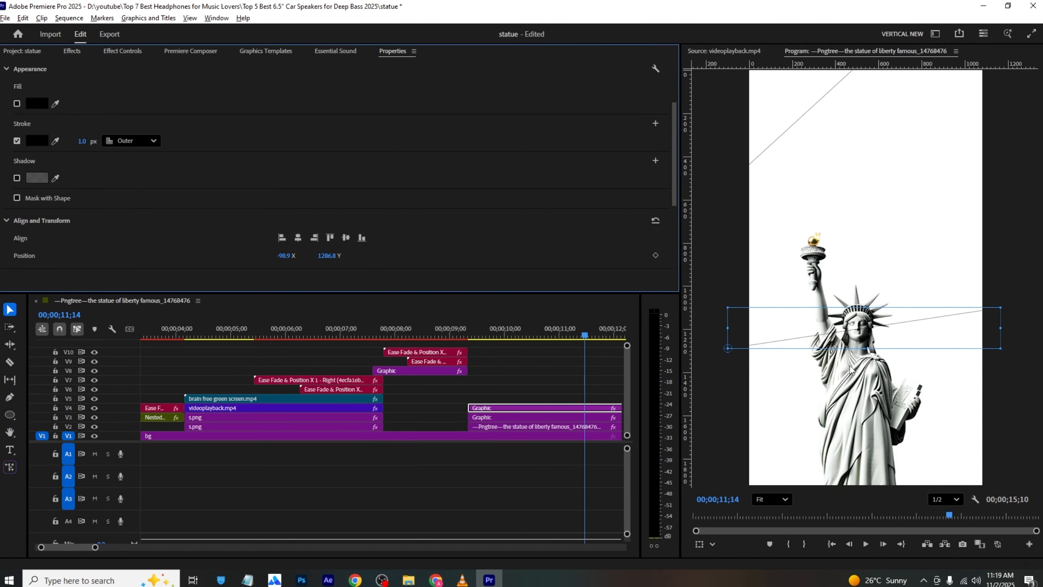
- Rotate, enlarge and reposition the line crossing the statue so it slopes gently down to the right across the whole frame
{"action": "left_click", "coordinate": [123, 51]}
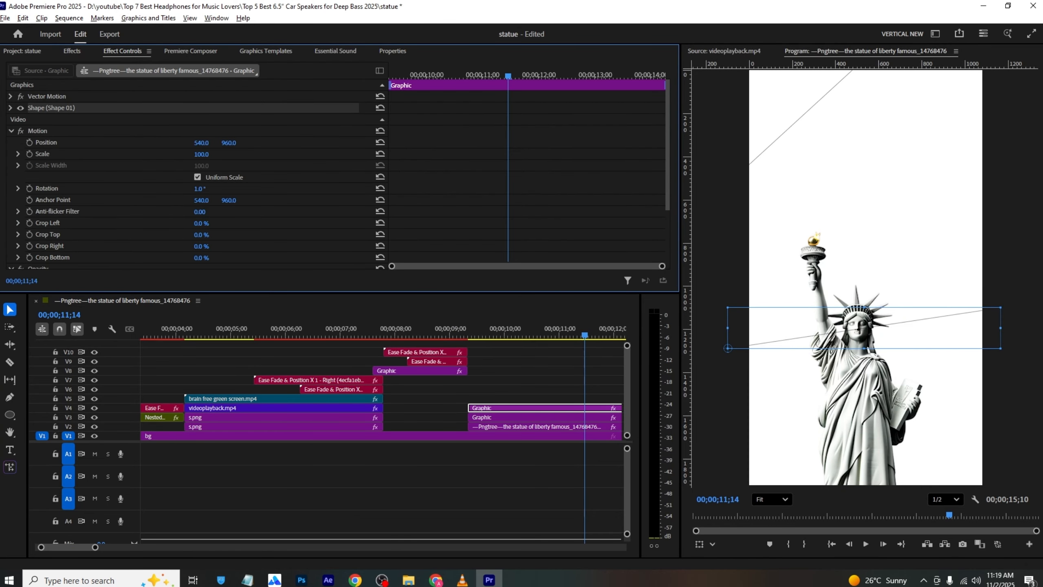
{"action": "left_click_drag", "start_coordinate": [200, 189], "coordinate": [267, 209]}
{"action": "left_click_drag", "start_coordinate": [199, 156], "coordinate": [230, 157]}
{"action": "left_click", "coordinate": [812, 304]}
{"action": "left_click_drag", "start_coordinate": [811, 304], "coordinate": [815, 287]}
- Stack the statue clip on V4 above the two line graphics on V3 and V2, and check the reference video
{"action": "left_click_drag", "start_coordinate": [516, 427], "coordinate": [536, 419]}
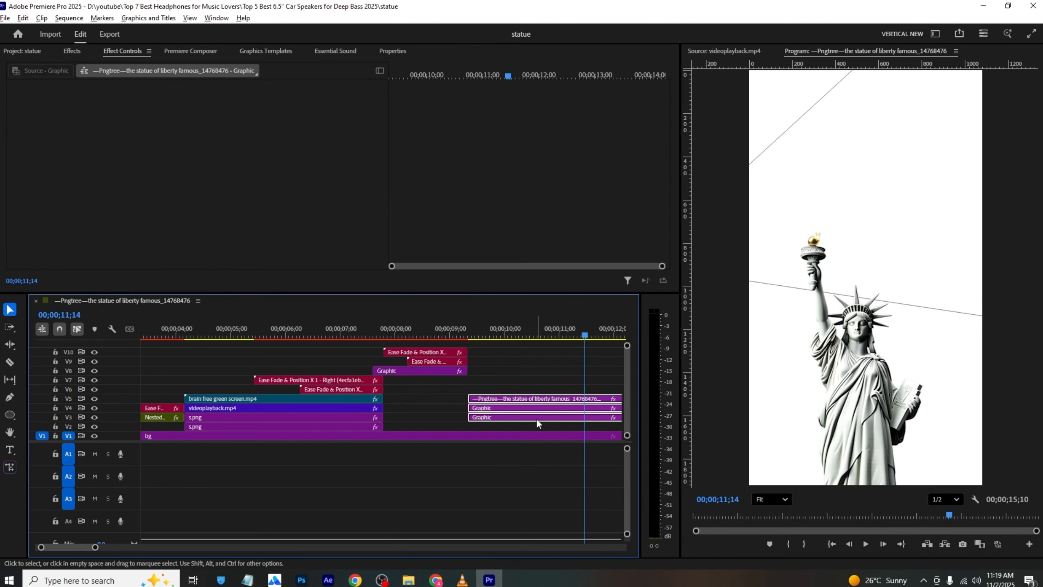
{"action": "key", "text": "ctrl+z"}
{"action": "key", "text": "alt+Tab"}
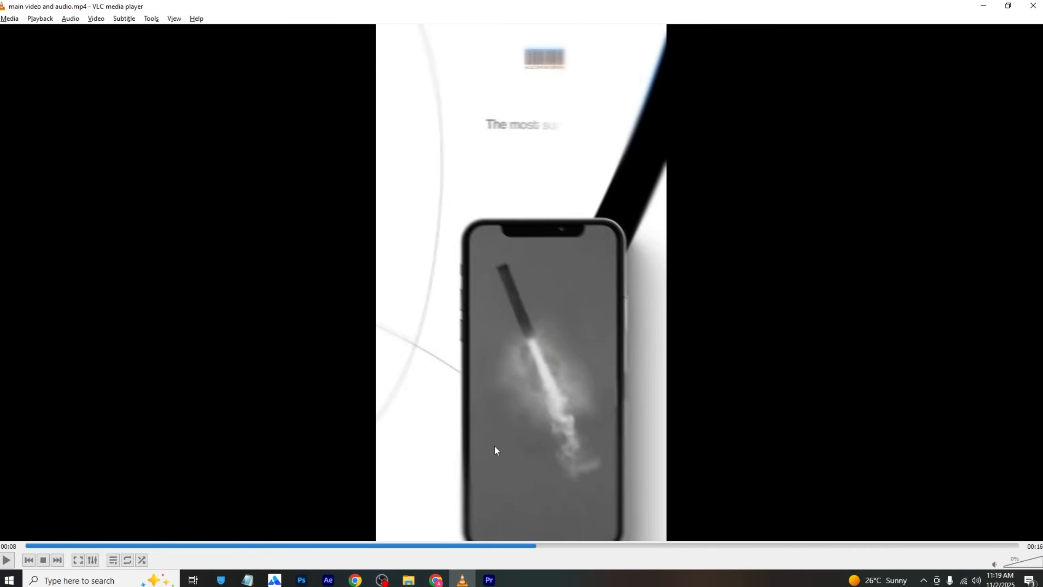
{"action": "left_click", "coordinate": [489, 580]}
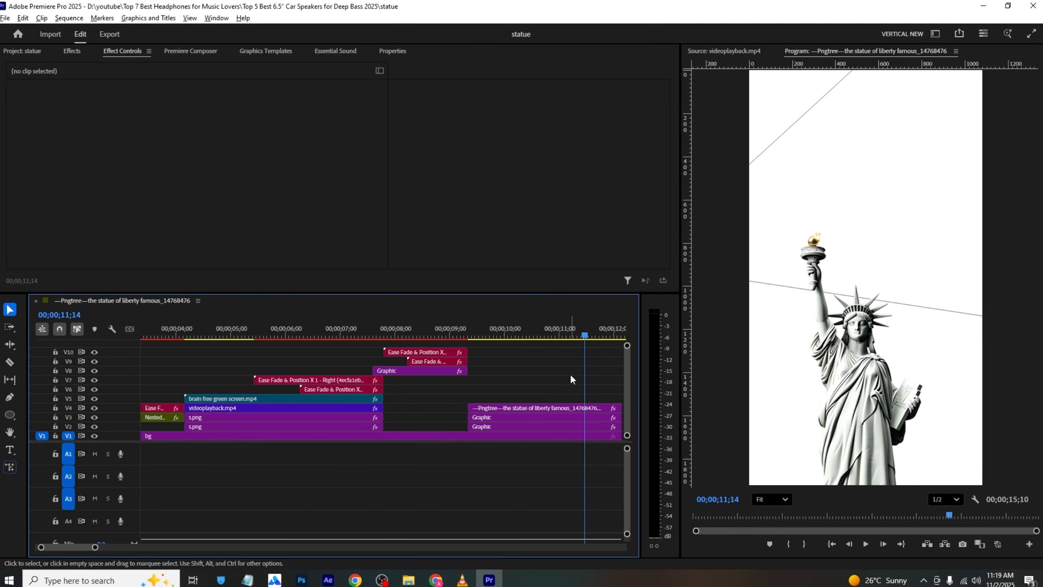
- Split the statue clip and both line graphics at 00;00;11;14
{"action": "key", "text": "c"}
{"action": "left_click", "coordinate": [585, 408]}
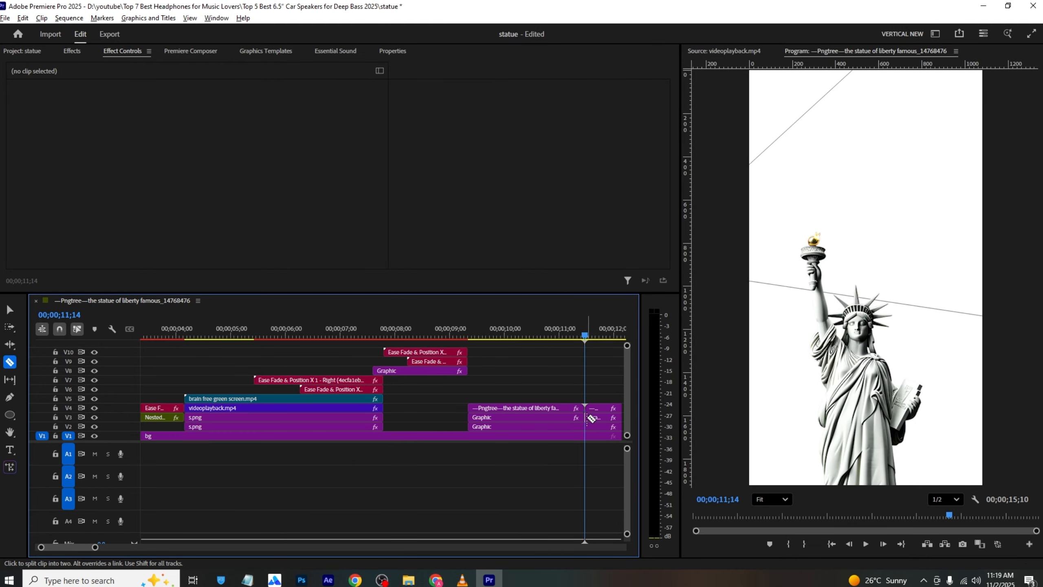
{"action": "left_click", "coordinate": [585, 417]}
- Nest the statue and line clips after the cut into one sequence named Nested Sequence 03
{"action": "key", "text": "v"}
{"action": "left_click_drag", "start_coordinate": [592, 400], "coordinate": [603, 428]}
{"action": "right_click", "coordinate": [603, 425]}
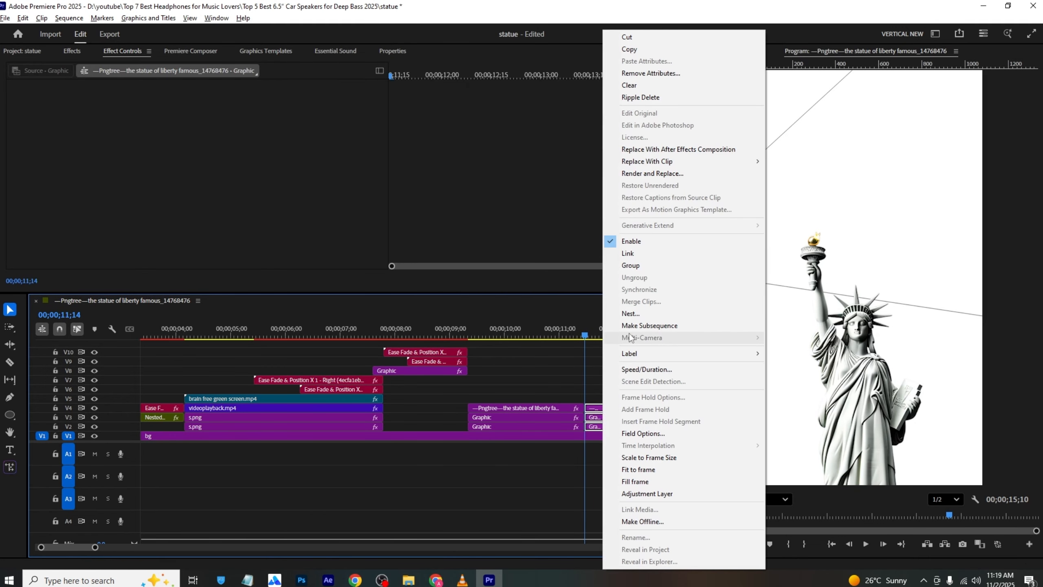
{"action": "left_click", "coordinate": [636, 318]}
{"action": "left_click", "coordinate": [527, 300]}
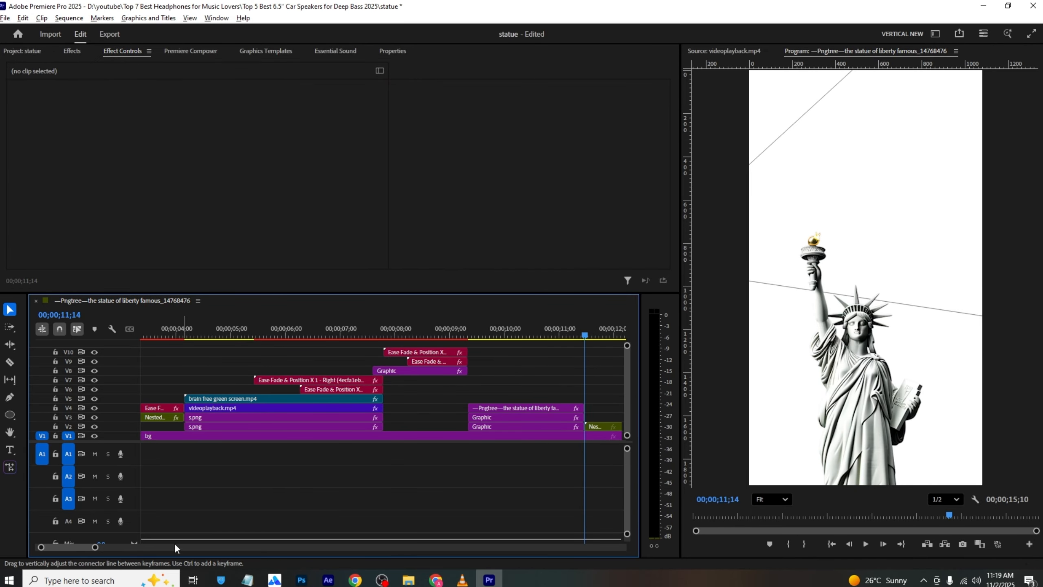
- Keyframe Nested Sequence 03 to slide off to the left, from 540, 960 at 00;00;11;14 to -590.7, 960 at 00;00;12;14
{"action": "left_click_drag", "start_coordinate": [98, 546], "coordinate": [113, 551]}
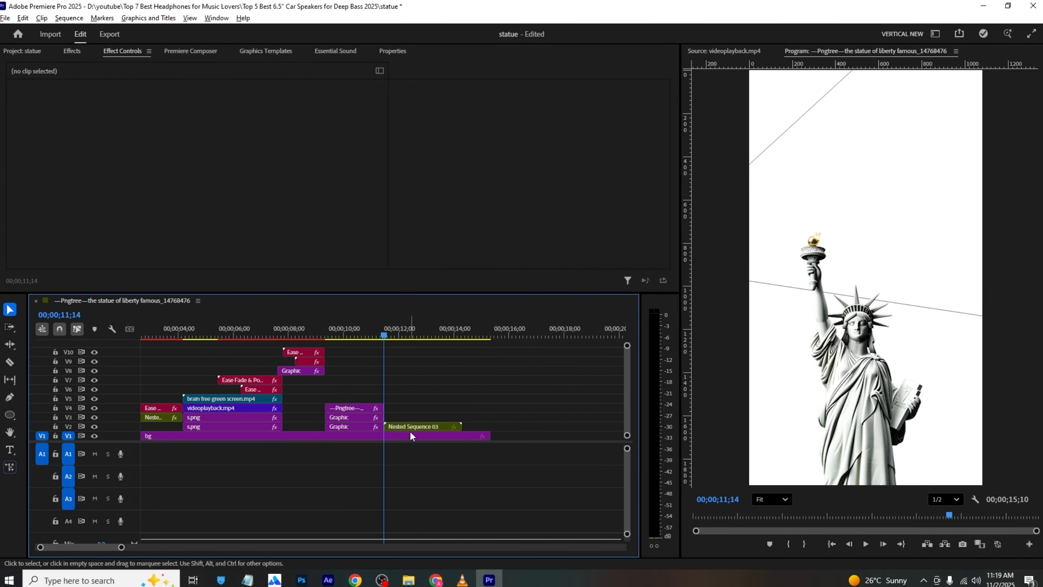
{"action": "left_click", "coordinate": [410, 427]}
{"action": "left_click", "coordinate": [31, 109]}
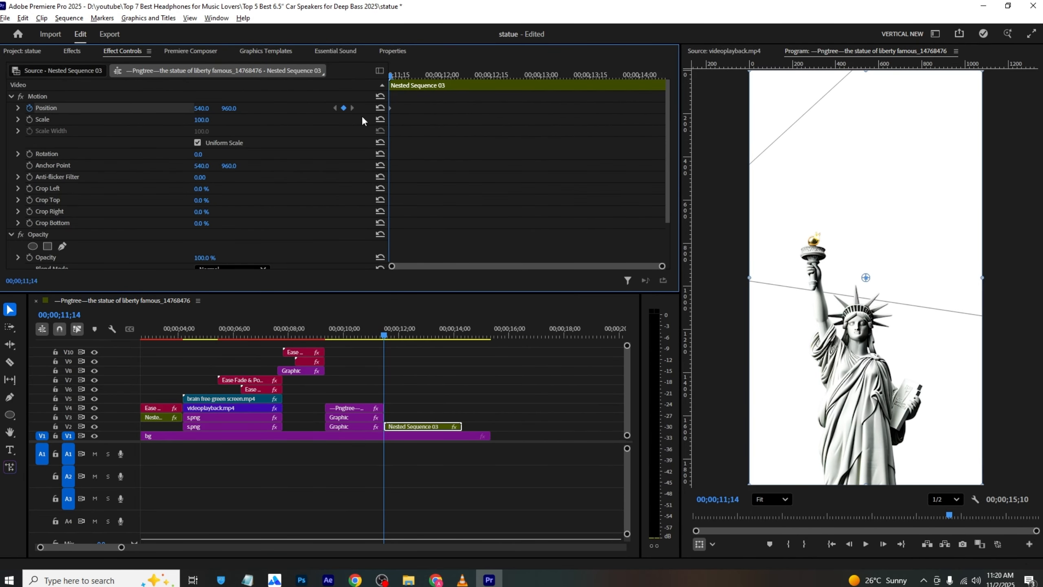
{"action": "left_click_drag", "start_coordinate": [388, 78], "coordinate": [487, 76]}
{"action": "left_click_drag", "start_coordinate": [201, 108], "coordinate": [47, 108]}
{"action": "key", "text": "ctrl+s"}
- Apply Ease In temporal interpolation to both position keyframes of Nested Sequence 03 and play back the slide-out
{"action": "left_click_drag", "start_coordinate": [515, 106], "coordinate": [254, 160]}
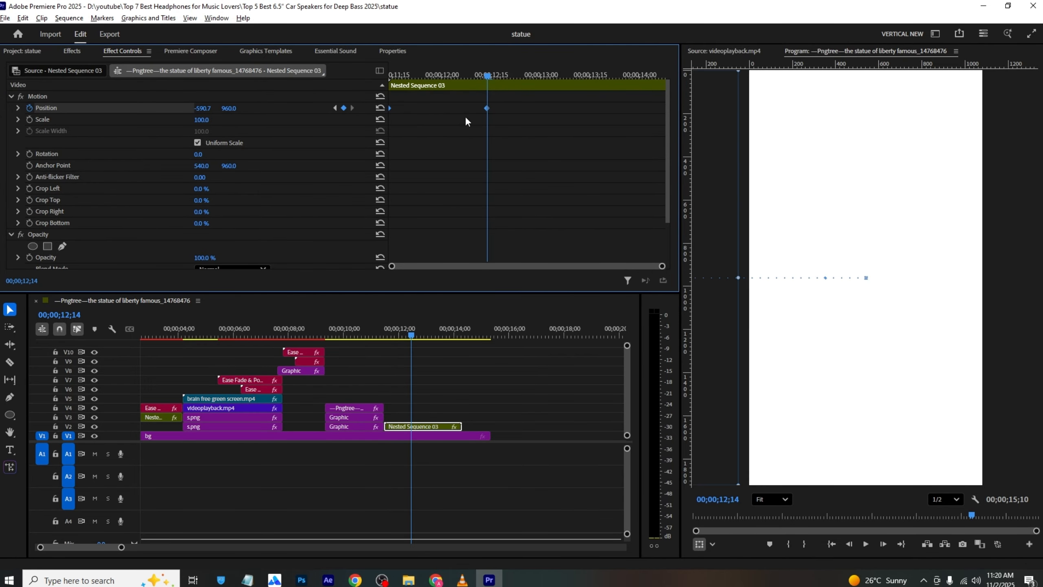
{"action": "right_click", "coordinate": [486, 108]}
{"action": "mouse_move", "coordinate": [553, 199]}
{"action": "left_click", "coordinate": [650, 263]}
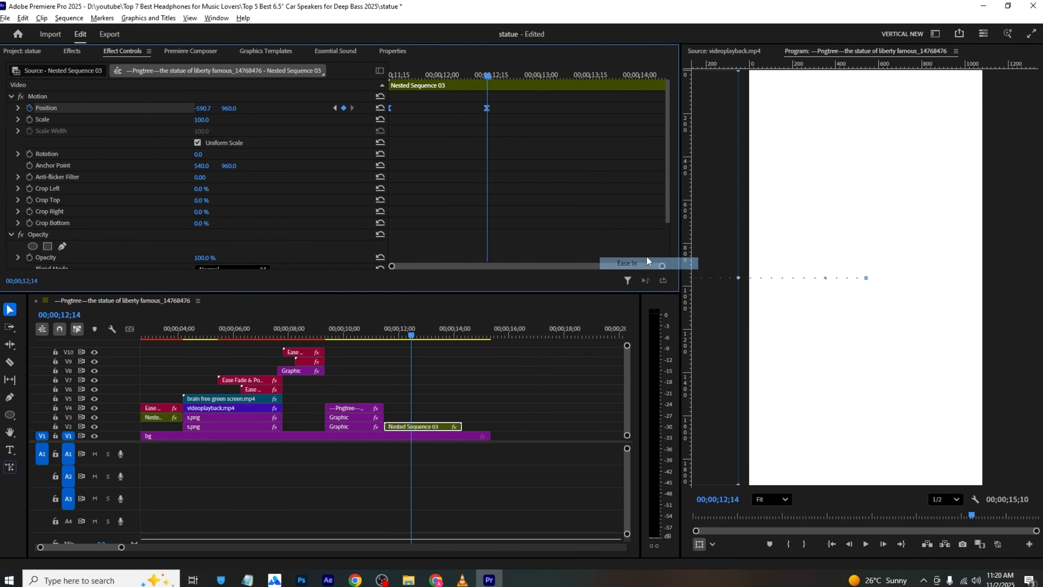
{"action": "left_click_drag", "start_coordinate": [438, 70], "coordinate": [327, 74]}
{"action": "key", "text": "space"}
{"action": "key", "text": "space"}
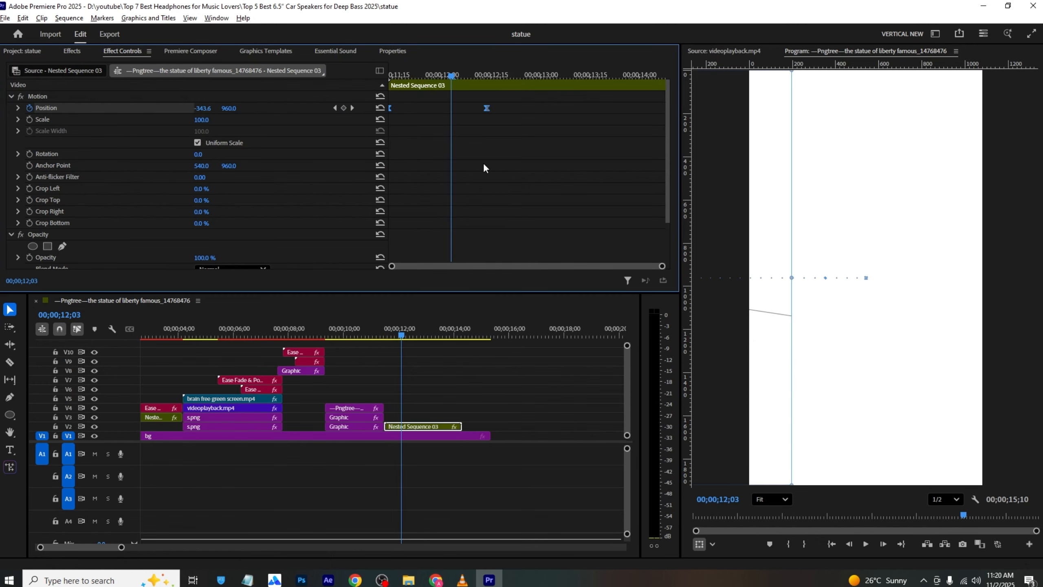
- Review the reference video's transition from the statue scene to the phone scene, including the phone scene's background lines
{"action": "left_click", "coordinate": [39, 52]}
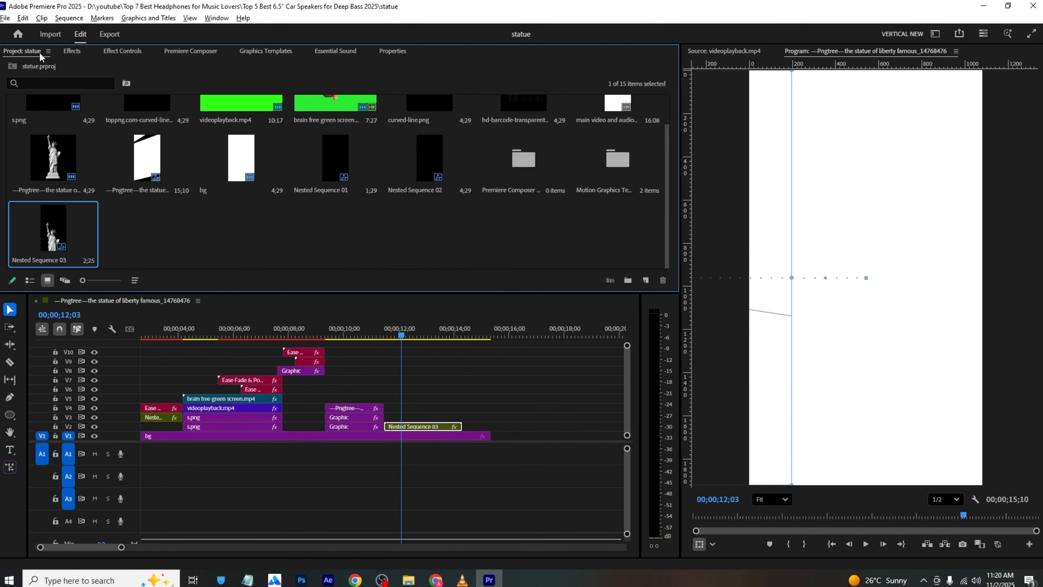
{"action": "key", "text": "alt+Tab"}
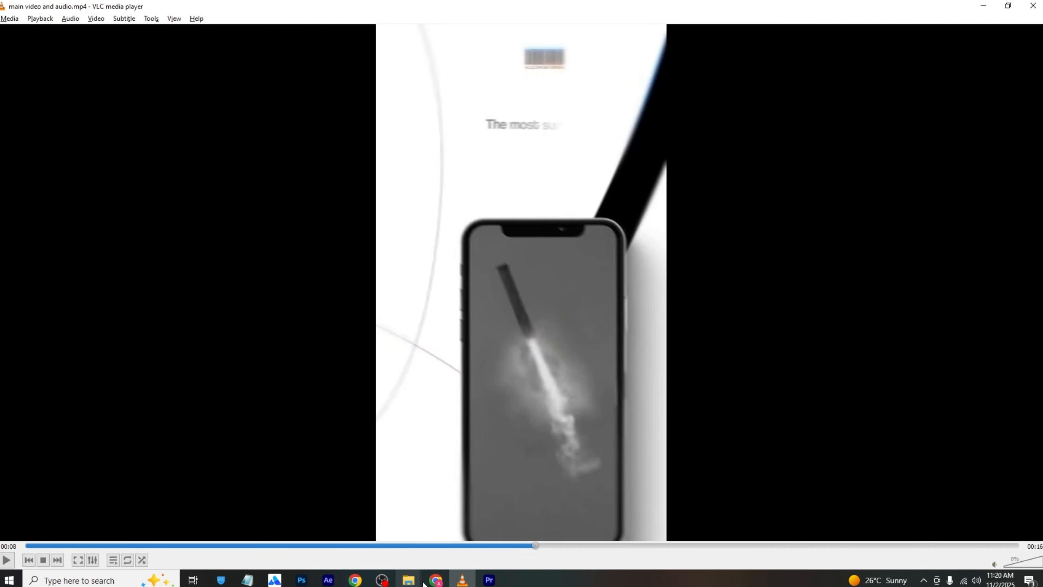
{"action": "key", "text": "space"}
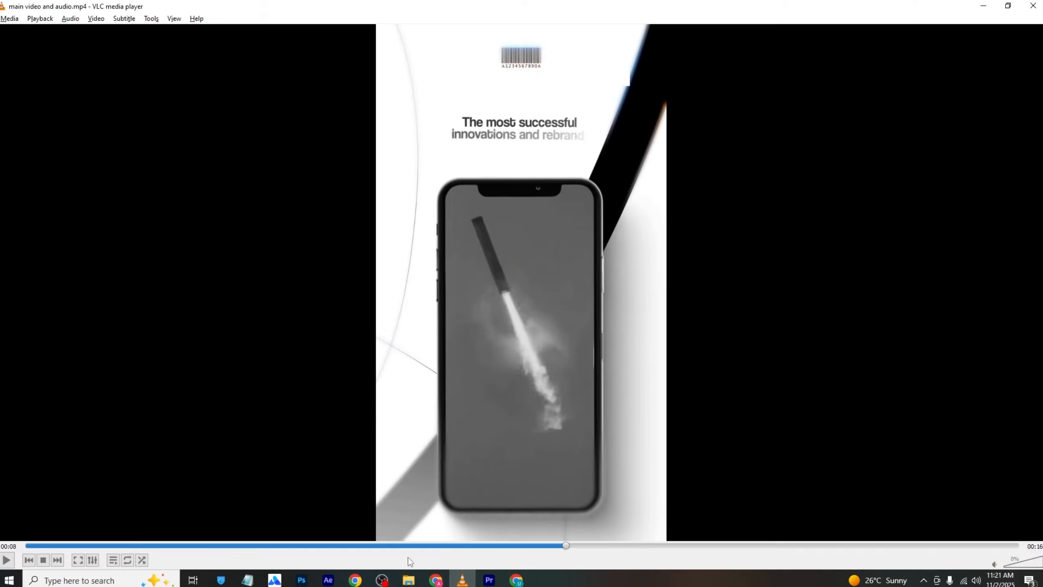
{"action": "left_click", "coordinate": [502, 547]}
{"action": "key", "text": "space"}
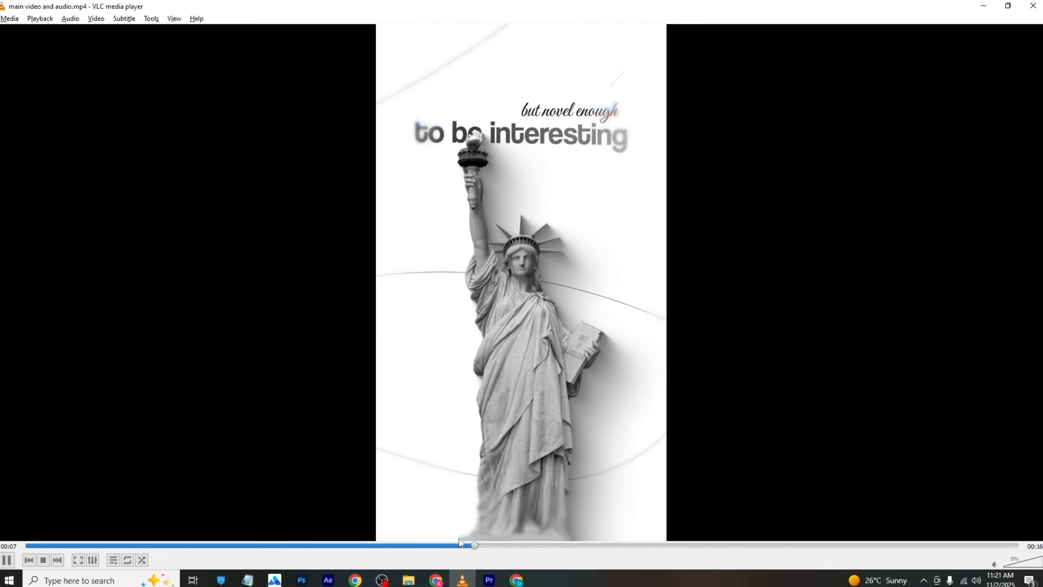
{"action": "key", "text": "space"}
{"action": "key", "text": "space"}
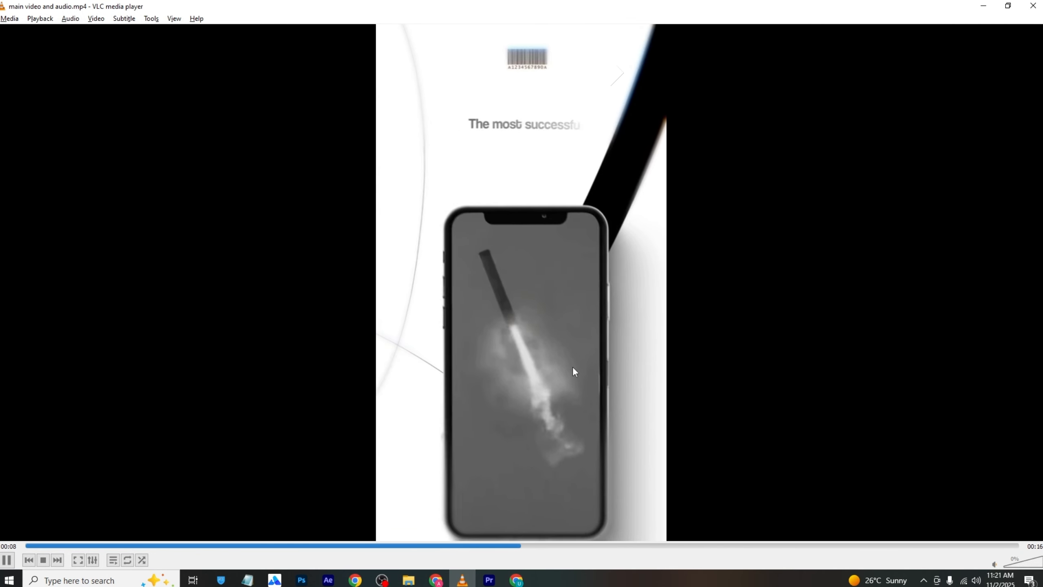
{"action": "key", "text": "space"}
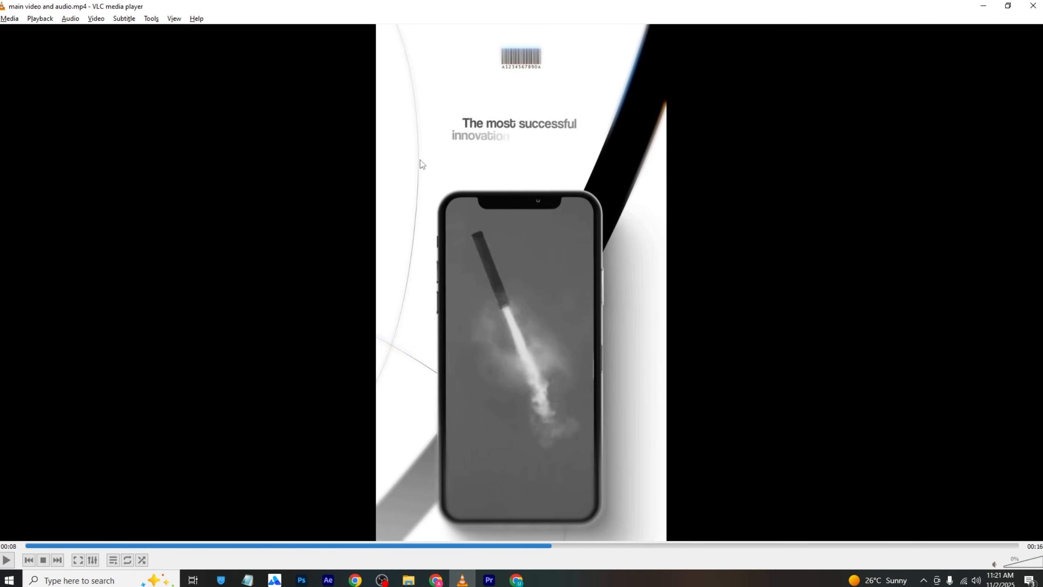
{"action": "left_click", "coordinate": [500, 579]}
- Draw a curved Pen tool path at 00;00;12;16 from the frame's top edge, bulging right and ending just past its left edge
{"action": "left_click", "coordinate": [489, 382]}
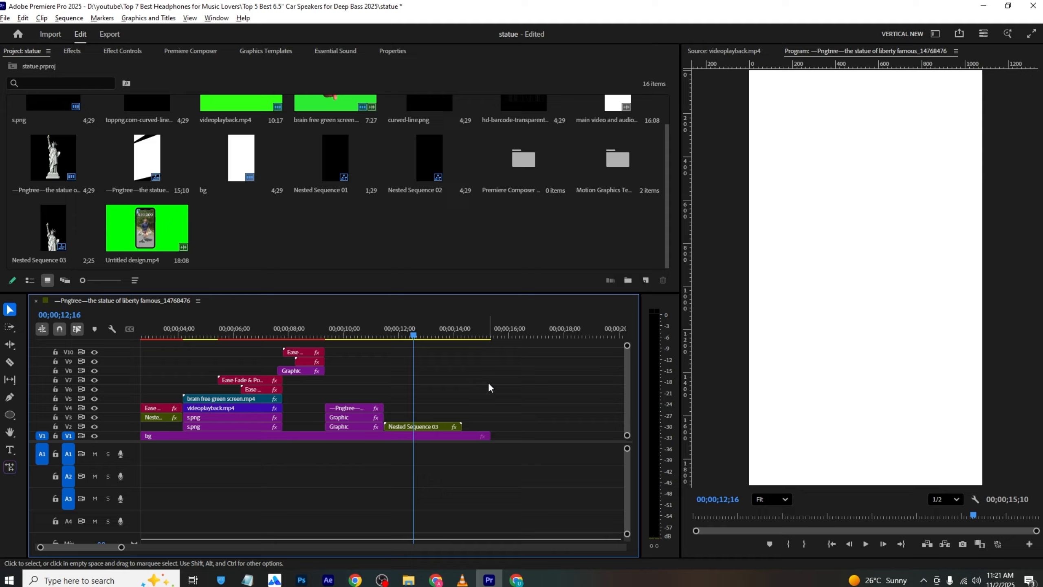
{"action": "left_click", "coordinate": [10, 397]}
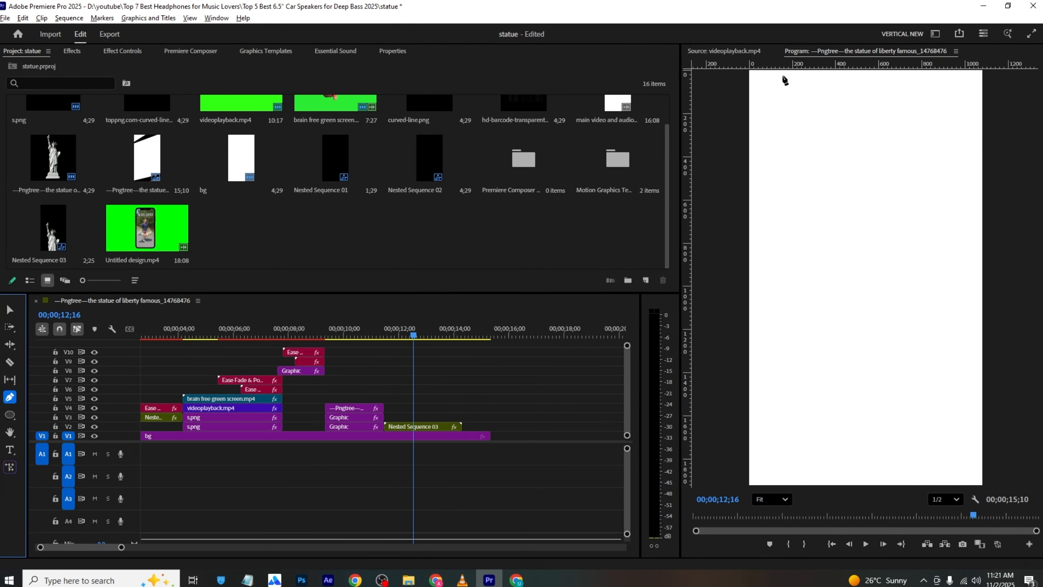
{"action": "key", "text": "alt+Tab"}
{"action": "key", "text": "alt+Tab"}
{"action": "left_click", "coordinate": [776, 72]}
{"action": "left_click", "coordinate": [746, 366]}
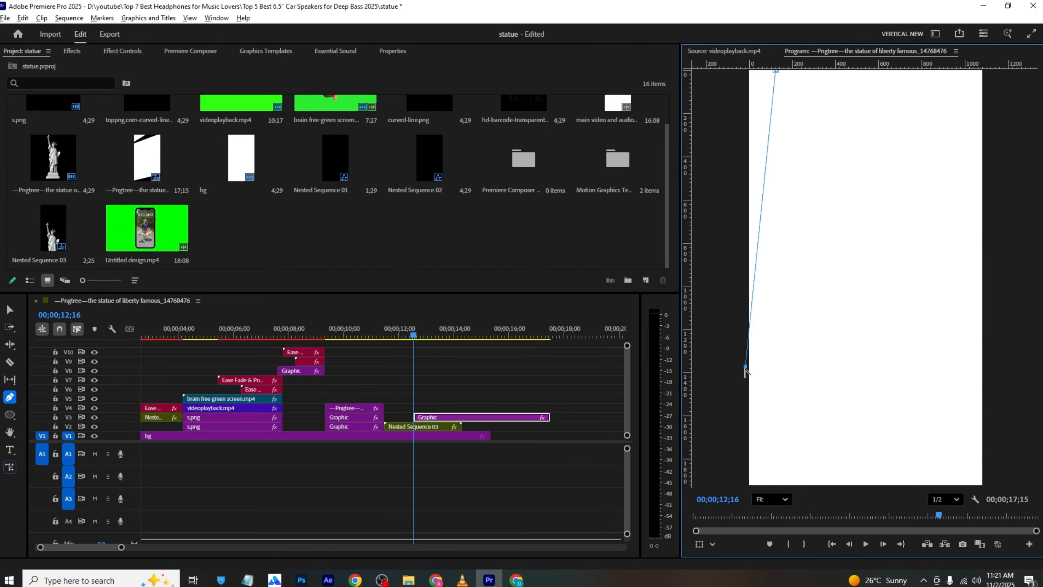
{"action": "left_click_drag", "start_coordinate": [745, 368], "coordinate": [668, 351]}
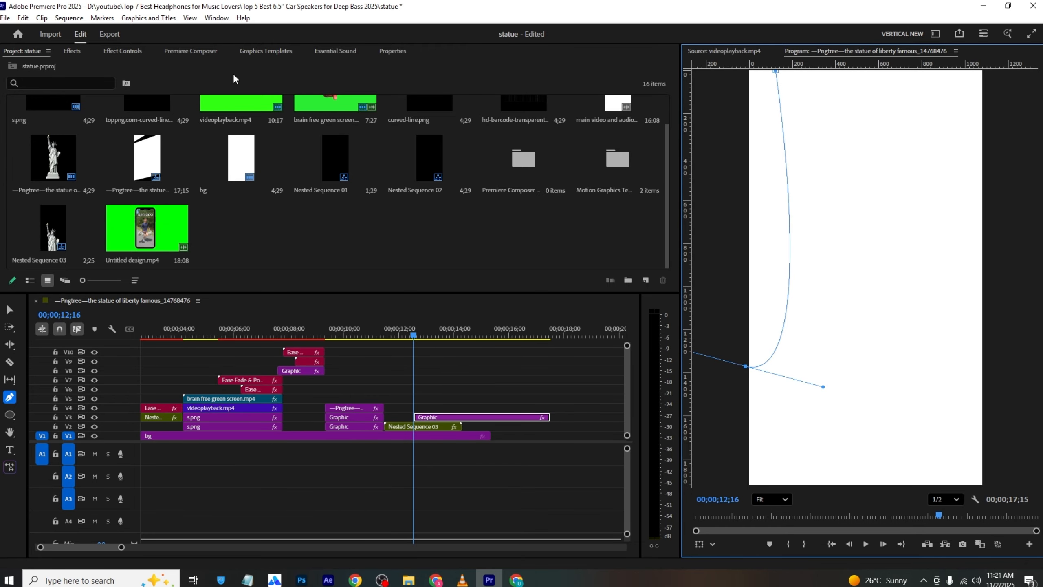
- Set the curved line graphic's stroke width to 2 px and save the project
{"action": "left_click", "coordinate": [392, 52]}
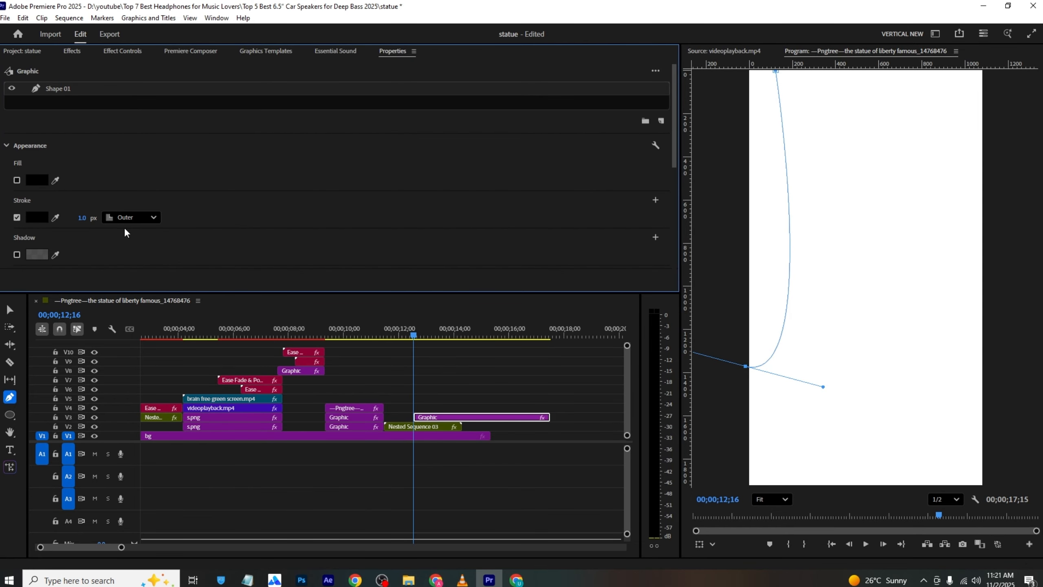
{"action": "left_click", "coordinate": [438, 397]}
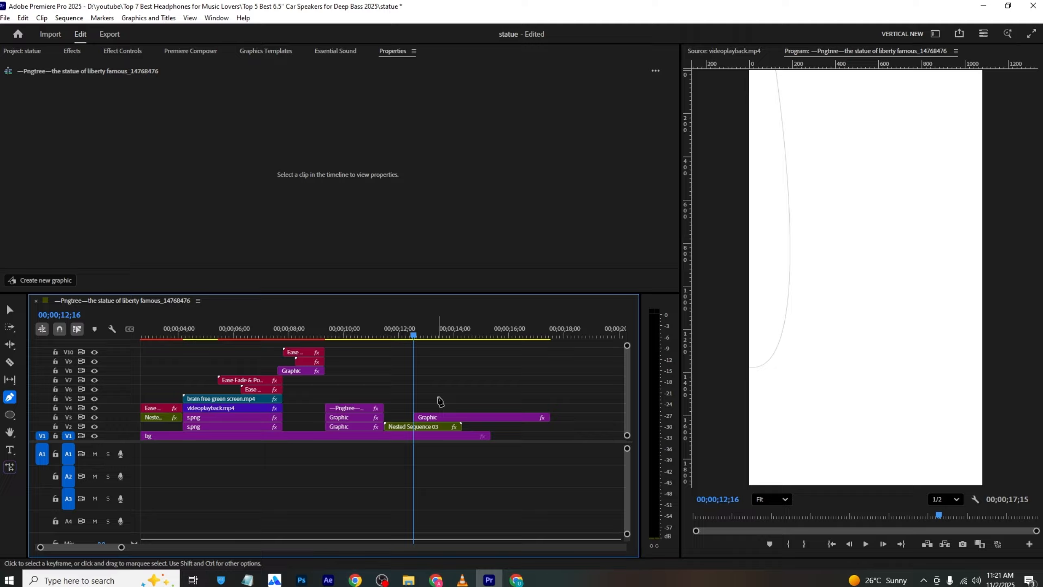
{"action": "left_click", "coordinate": [438, 421]}
{"action": "key", "text": "v"}
{"action": "left_click", "coordinate": [154, 118]}
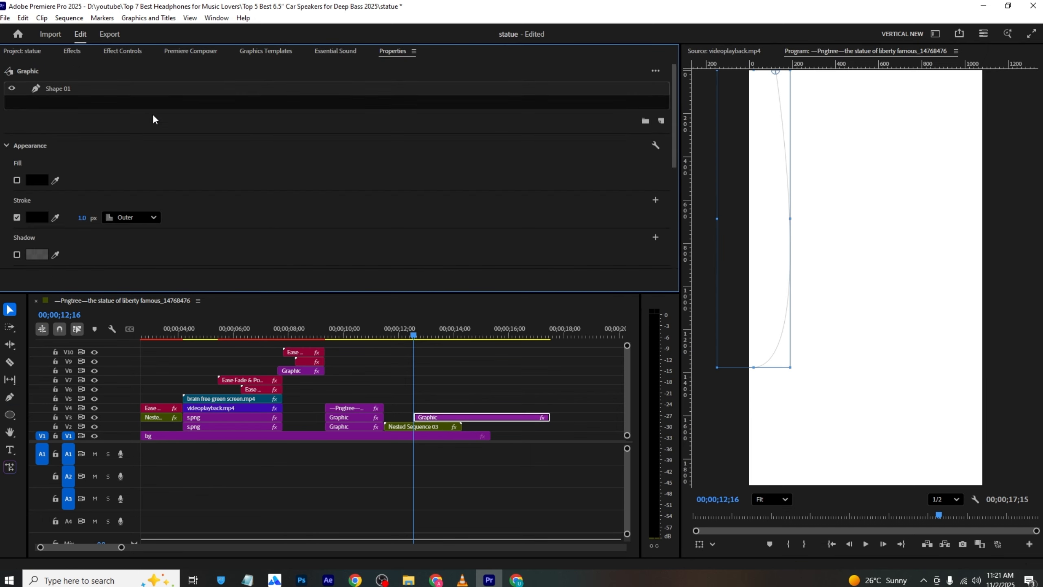
{"action": "left_click_drag", "start_coordinate": [82, 221], "coordinate": [88, 221]}
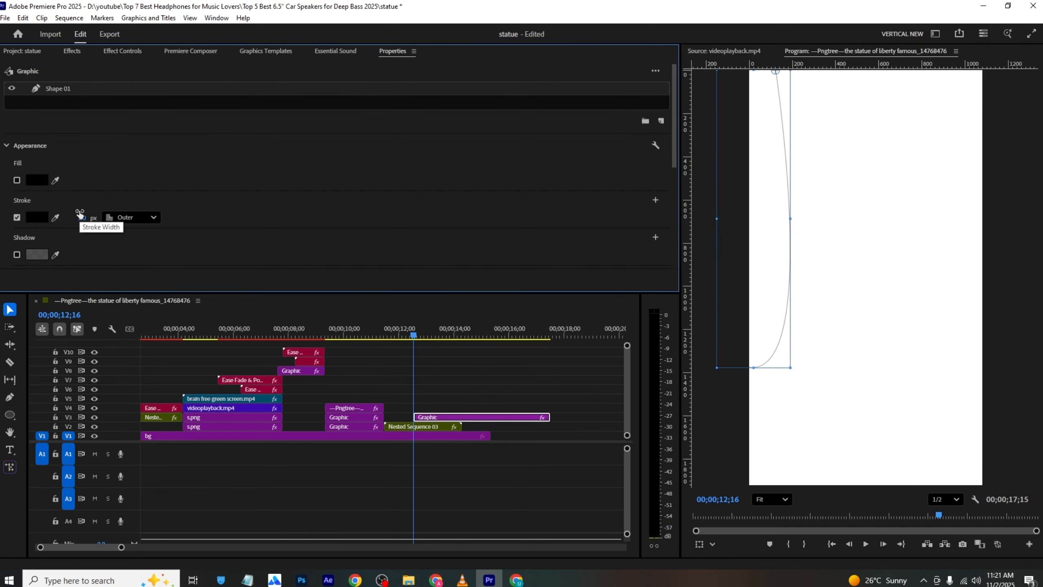
{"action": "key", "text": "ctrl+s"}
{"action": "left_click", "coordinate": [406, 403]}
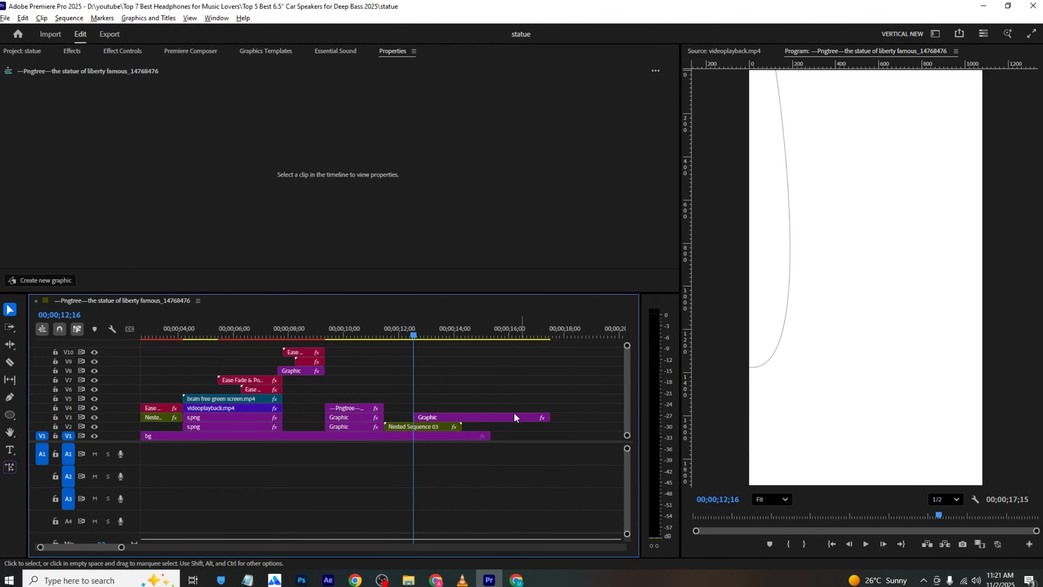
- Duplicate the curved line graphic onto track V4 and move the copy's Shape 01 down to about 209.6, 611
{"action": "left_click_drag", "start_coordinate": [483, 421], "coordinate": [485, 404]}
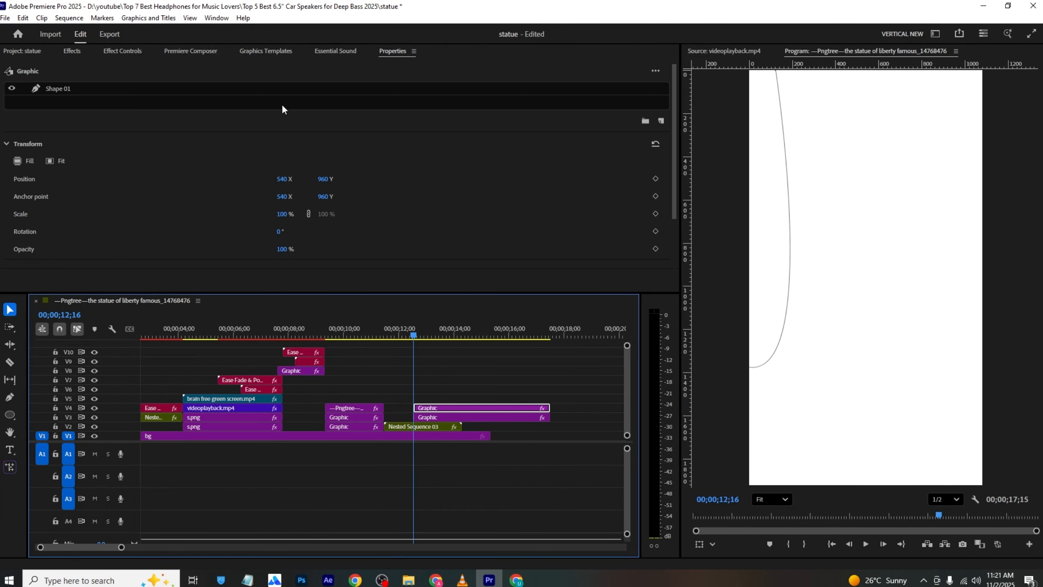
{"action": "left_click", "coordinate": [95, 89]}
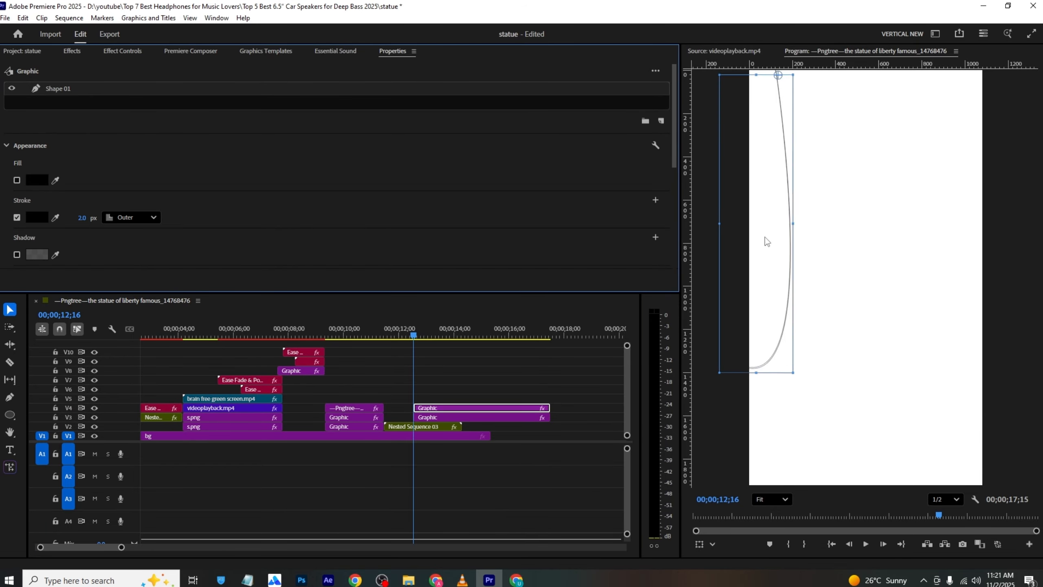
{"action": "left_click_drag", "start_coordinate": [775, 164], "coordinate": [784, 294]}
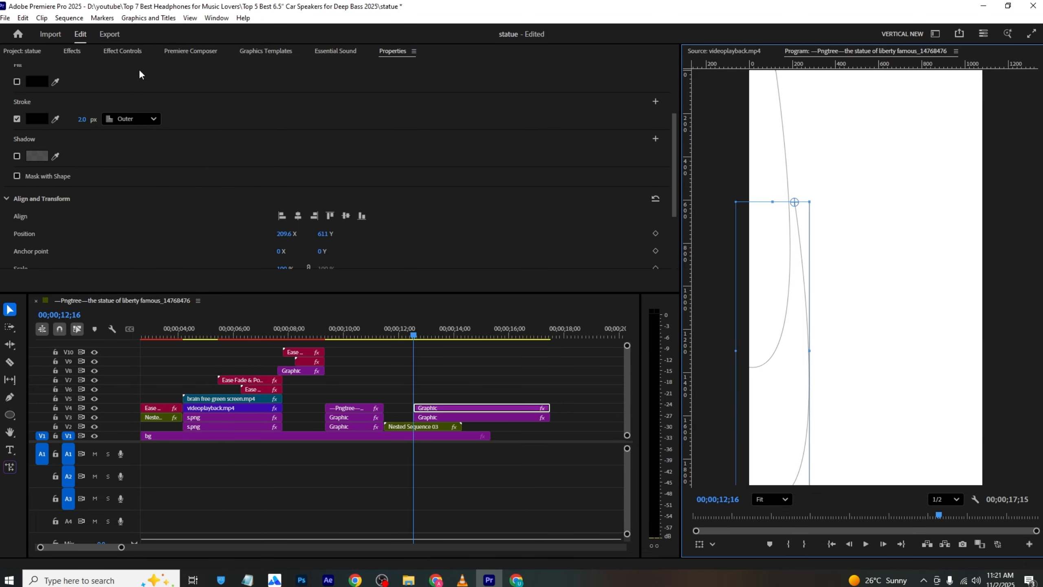
- Rotate the duplicated line graphic to -37°, move it to about 823.9, 1251.3 so it crosses the frame's lower-left corner, and save
{"action": "left_click", "coordinate": [122, 51]}
{"action": "left_click_drag", "start_coordinate": [203, 188], "coordinate": [187, 188]}
{"action": "left_click", "coordinate": [739, 344]}
{"action": "left_click_drag", "start_coordinate": [740, 344], "coordinate": [811, 423]}
{"action": "left_click", "coordinate": [297, 174]}
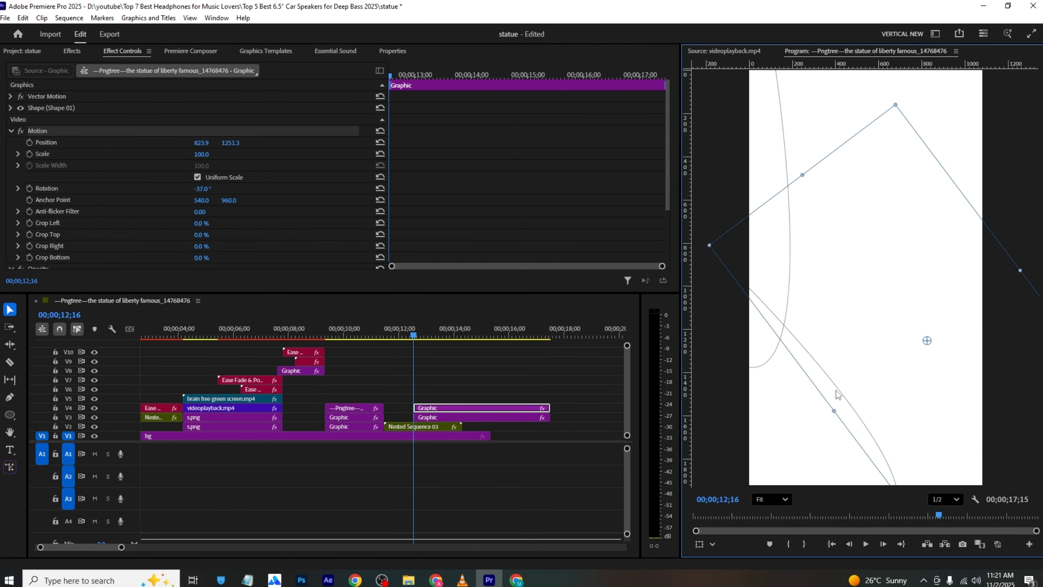
{"action": "key", "text": "ctrl+s"}
{"action": "left_click", "coordinate": [461, 388]}
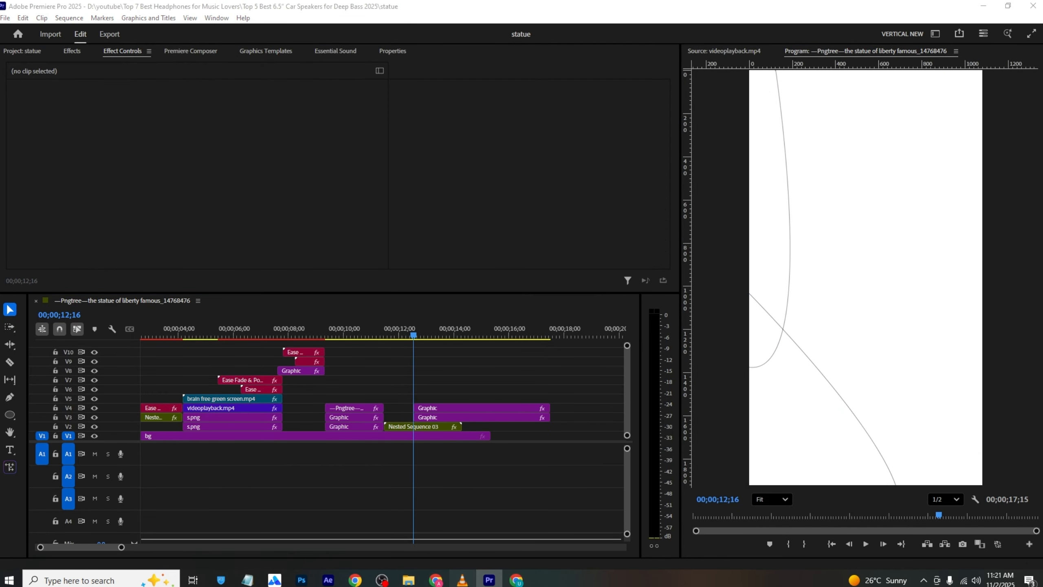
{"action": "left_click", "coordinate": [462, 580]}
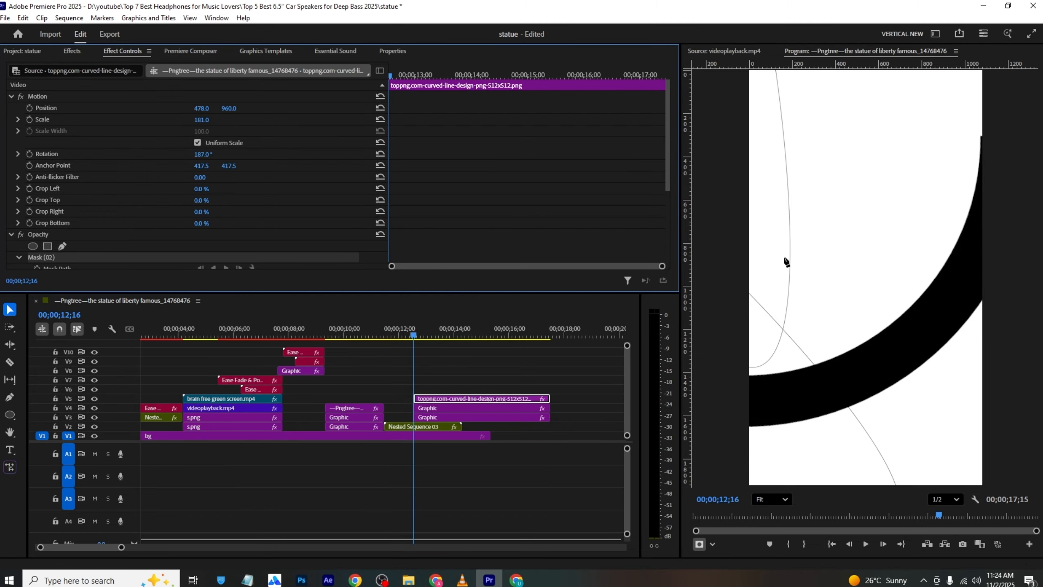
- Draw a closed five-point opacity mask around the thick black curved band of the toppng.com curved-line clip
{"action": "left_click", "coordinate": [969, 134]}
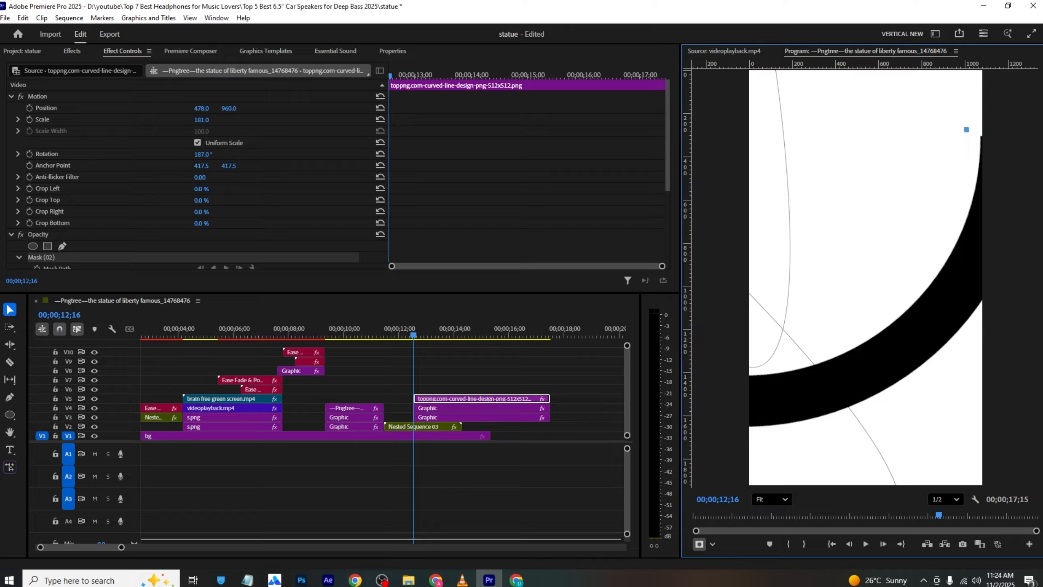
{"action": "left_click", "coordinate": [717, 357]}
{"action": "left_click", "coordinate": [734, 452]}
{"action": "left_click", "coordinate": [1029, 344]}
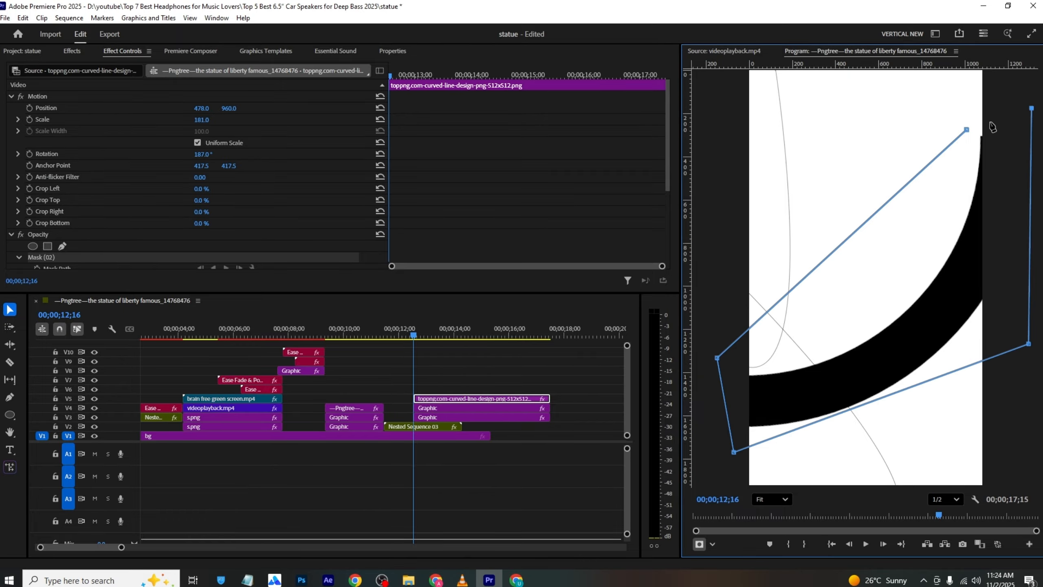
{"action": "left_click", "coordinate": [967, 131]}
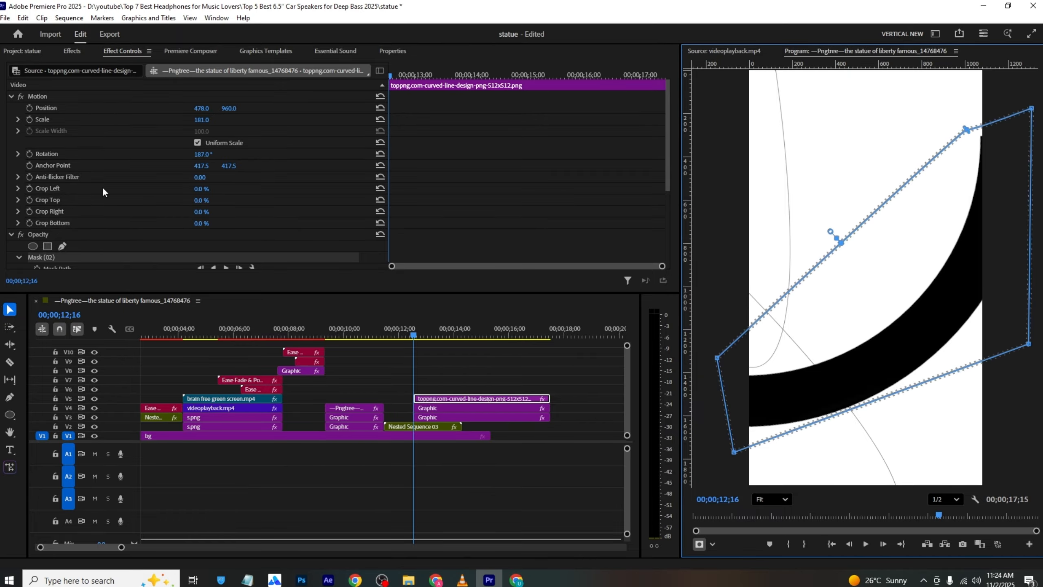
- Add a Mask Path keyframe for the curved band's mask and shift it to 00;00;14;10
{"action": "scroll", "coordinate": [48, 206], "scroll_direction": "down", "scroll_amount": 3}
{"action": "left_click", "coordinate": [37, 181]}
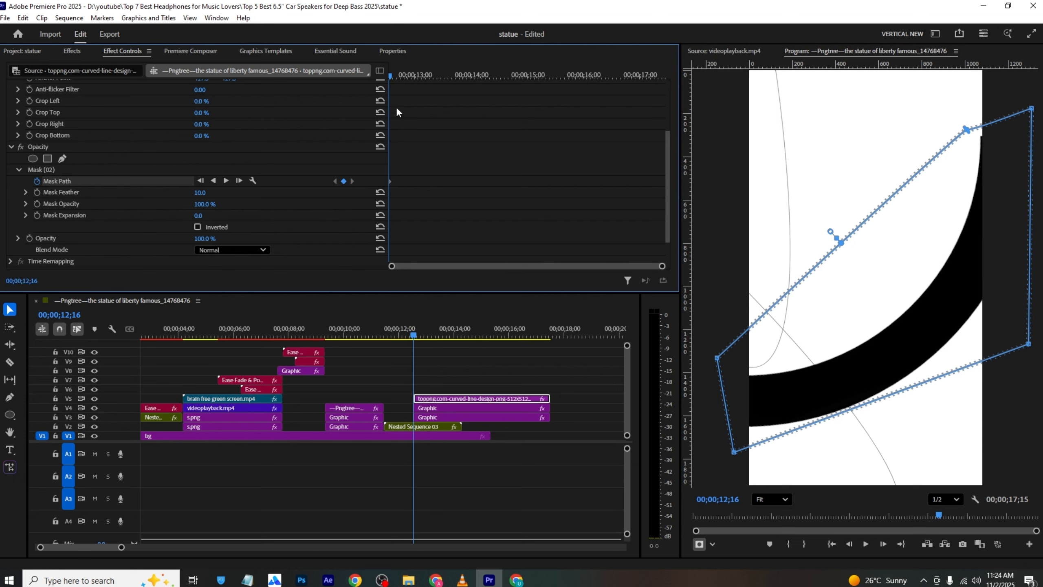
{"action": "left_click_drag", "start_coordinate": [476, 187], "coordinate": [488, 188]}
- At 00;00;12;16, collapse the mask past the frame's right edge so the black band is hidden, save, and play back the reveal
{"action": "left_click_drag", "start_coordinate": [733, 452], "coordinate": [1039, 352]}
{"action": "left_click_drag", "start_coordinate": [717, 360], "coordinate": [878, 205]}
{"action": "left_click", "coordinate": [1029, 284]}
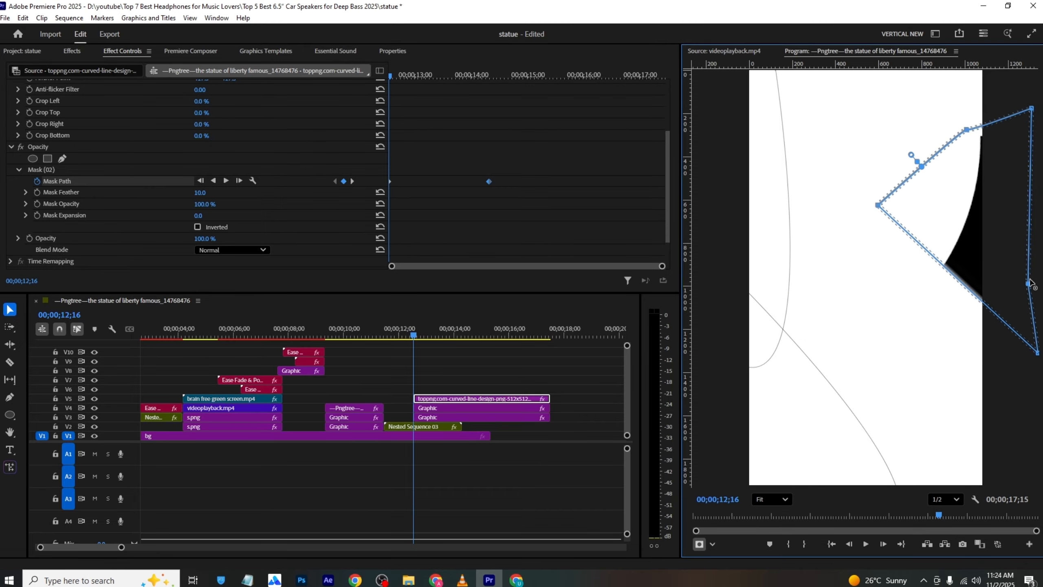
{"action": "left_click_drag", "start_coordinate": [1038, 352], "coordinate": [1040, 266]}
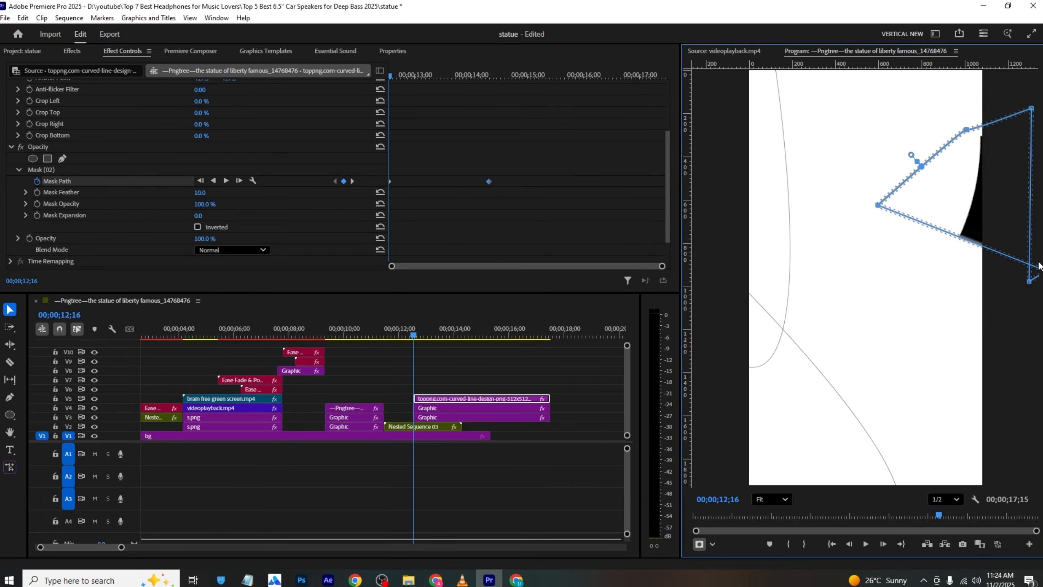
{"action": "left_click_drag", "start_coordinate": [879, 208], "coordinate": [996, 177]}
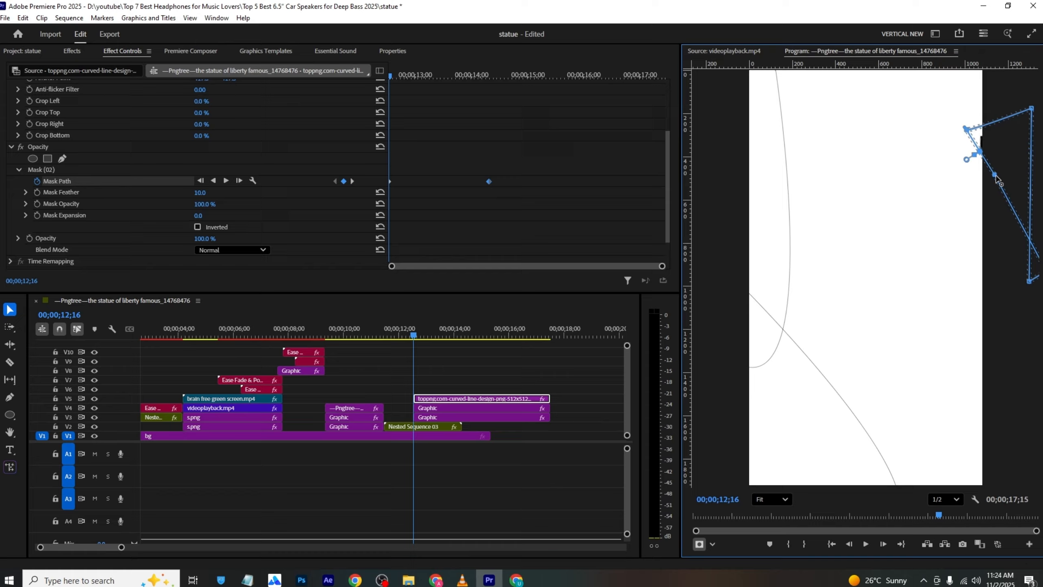
{"action": "left_click_drag", "start_coordinate": [968, 132], "coordinate": [1001, 131]}
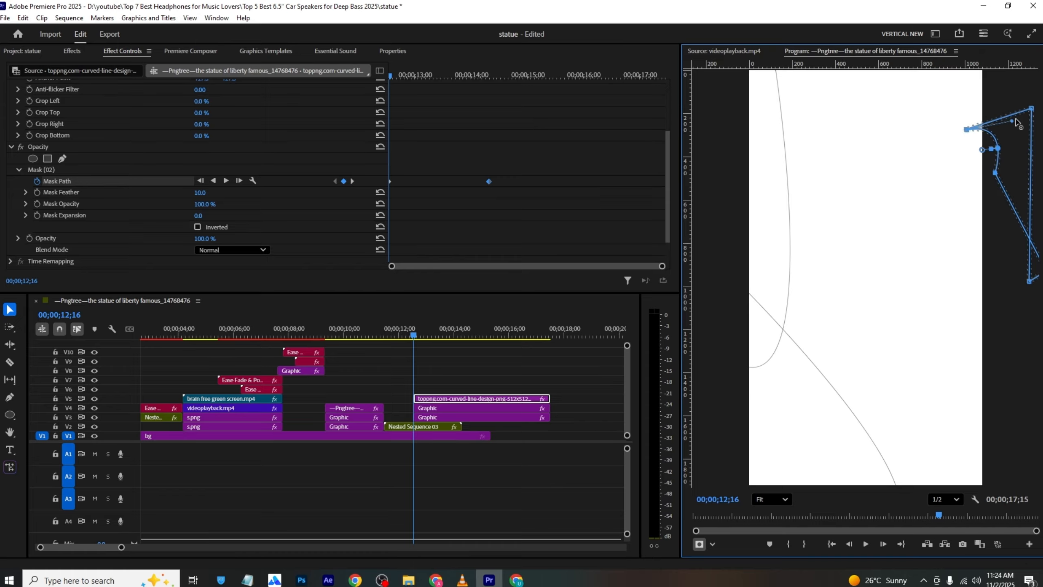
{"action": "key", "text": "ctrl+s"}
{"action": "key", "text": "space"}
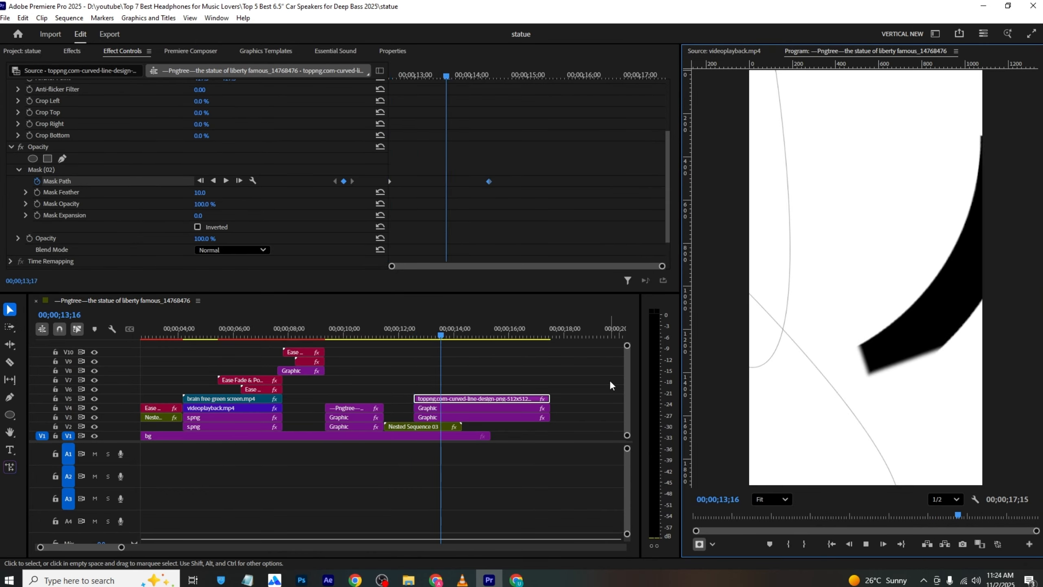
{"action": "key", "text": "space"}
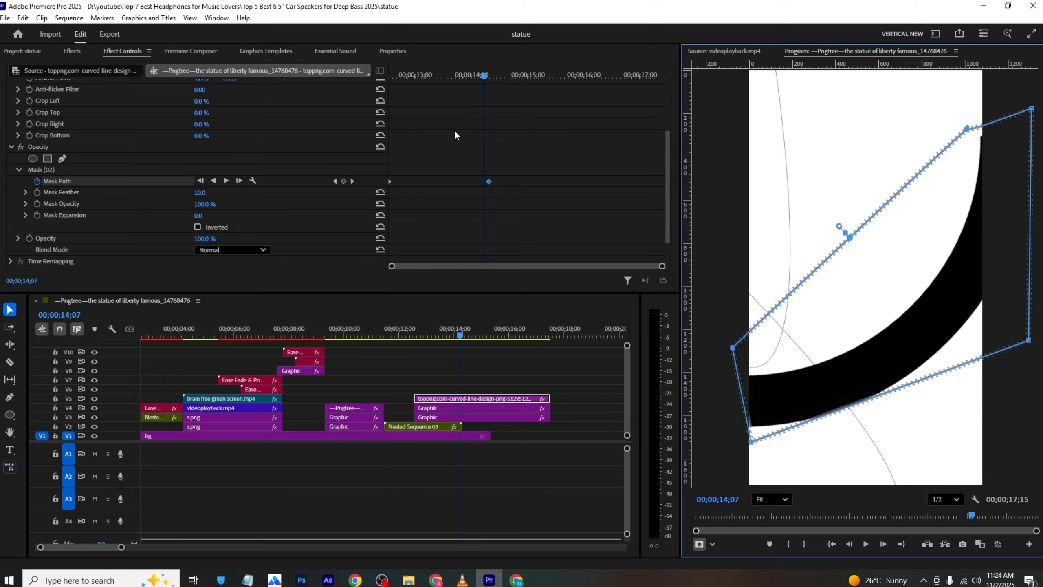
- At 00;00;14;10, pull the mask's lower-left point below the frame's bottom edge, play back the band's reveal, and save
{"action": "left_click_drag", "start_coordinate": [486, 76], "coordinate": [492, 78]}
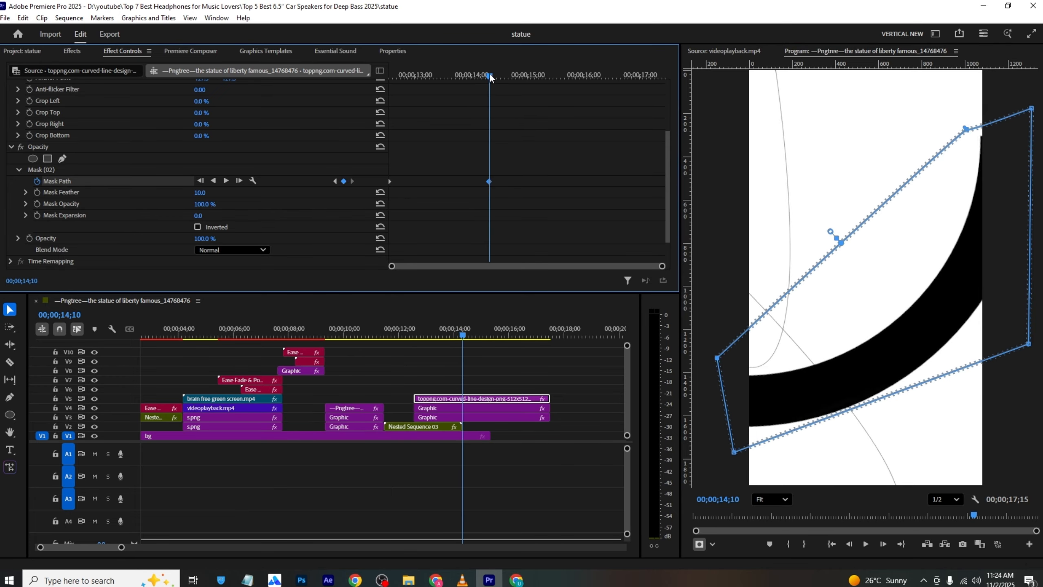
{"action": "left_click_drag", "start_coordinate": [735, 449], "coordinate": [745, 509]}
{"action": "left_click", "coordinate": [409, 329]}
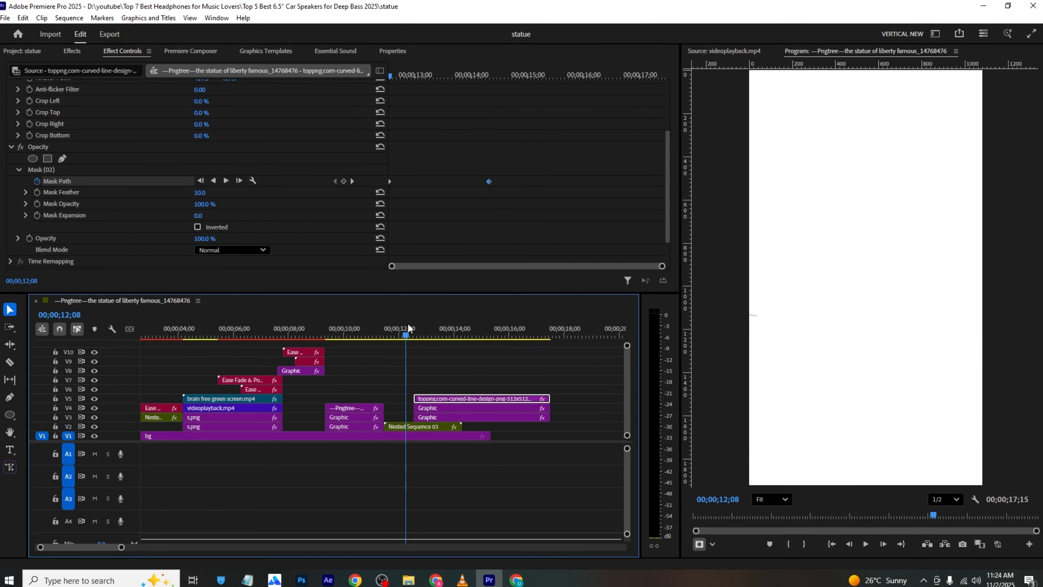
{"action": "key", "text": "space"}
{"action": "key", "text": "space"}
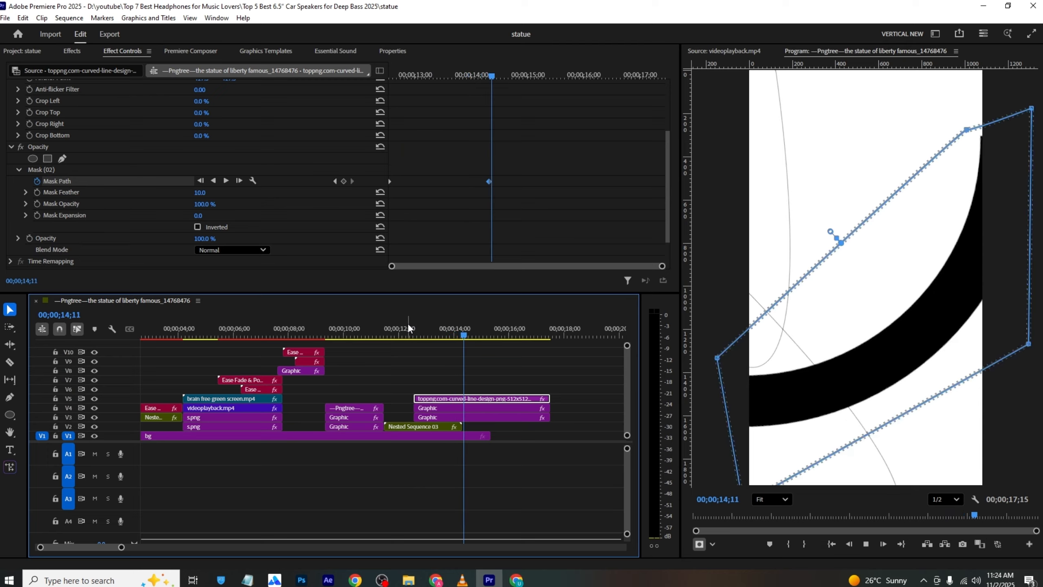
{"action": "key", "text": "ctrl+s"}
- Open the keyframe options for the curved band's Mask Path keyframes
{"action": "scroll", "coordinate": [259, 246], "scroll_direction": "down", "scroll_amount": 1}
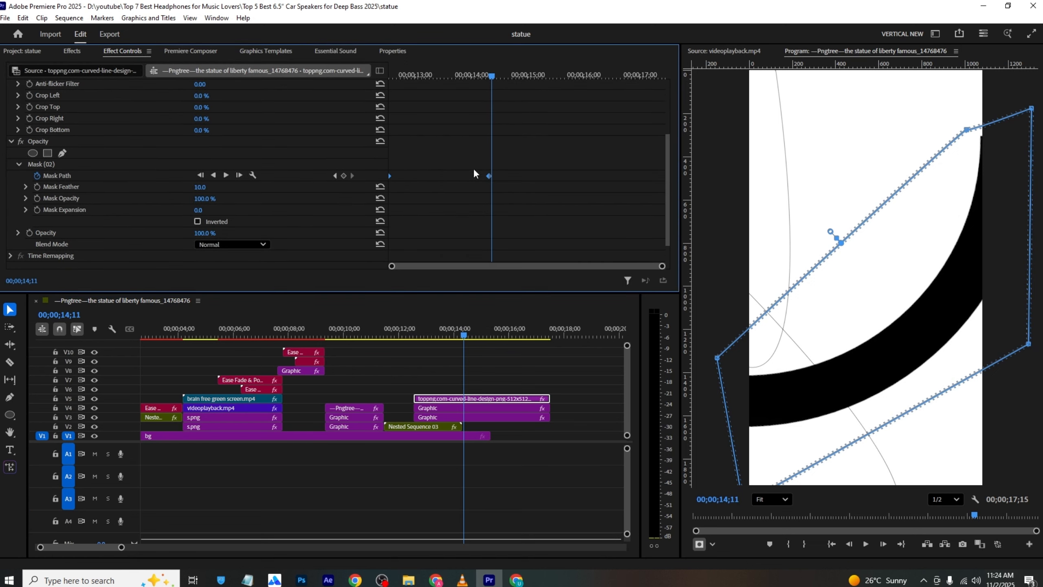
{"action": "right_click", "coordinate": [489, 177]}
{"action": "left_click", "coordinate": [508, 180]}
{"action": "scroll", "coordinate": [141, 107], "scroll_direction": "up", "scroll_amount": 4}
- Place Untitled design.mp4 on track V6 above the curved-line clip, starting at 00;00;12;16
{"action": "left_click", "coordinate": [43, 51]}
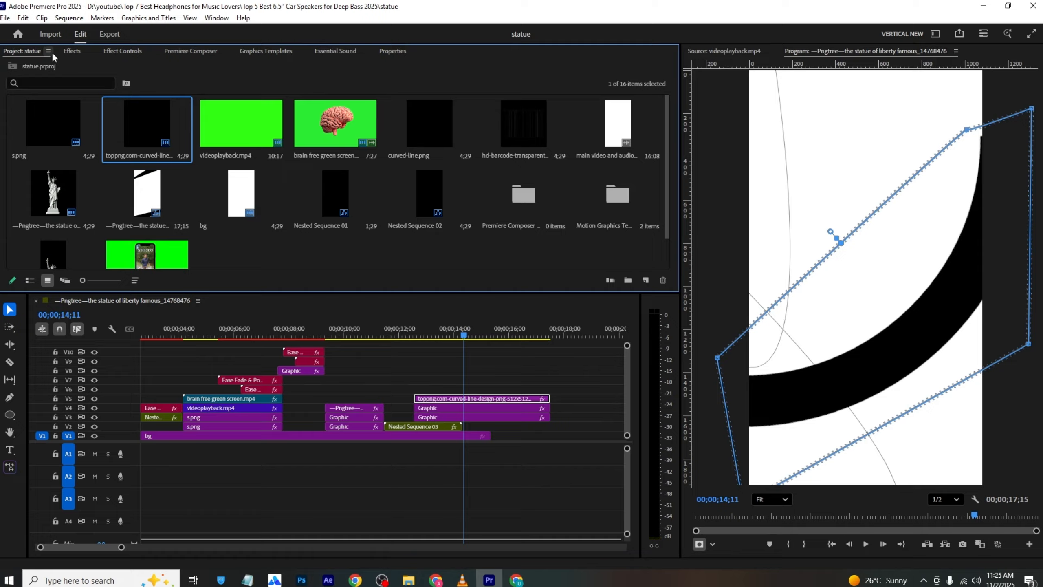
{"action": "scroll", "coordinate": [164, 222], "scroll_direction": "down", "scroll_amount": 1}
{"action": "left_click_drag", "start_coordinate": [163, 222], "coordinate": [412, 390]}
{"action": "right_click", "coordinate": [424, 389]}
{"action": "key", "text": "Escape"}
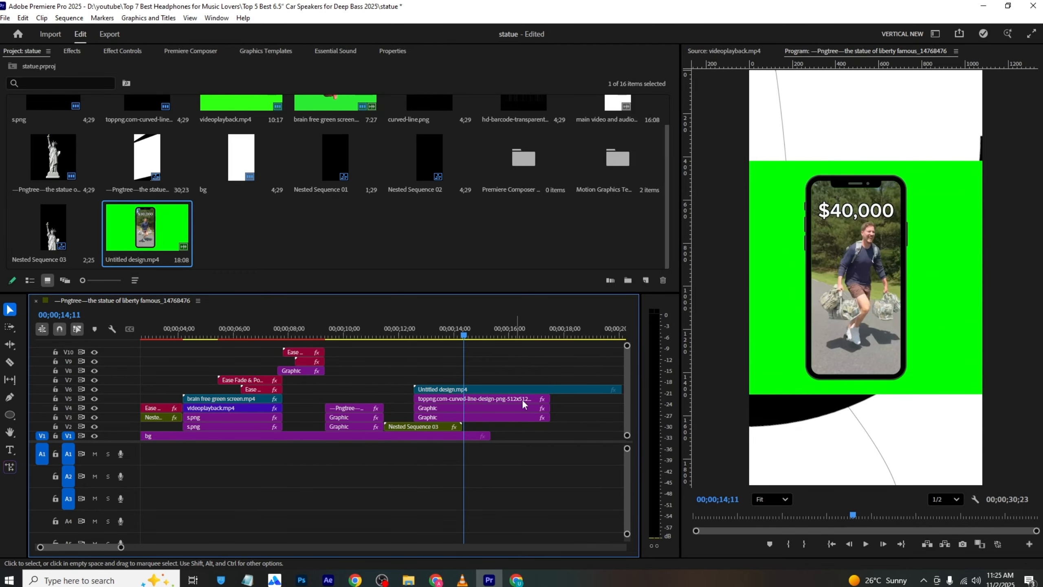
- Switch to the Canva phone design, add the recently used phone frame, and enlarge and place it beside the existing phone
{"action": "left_click", "coordinate": [516, 580]}
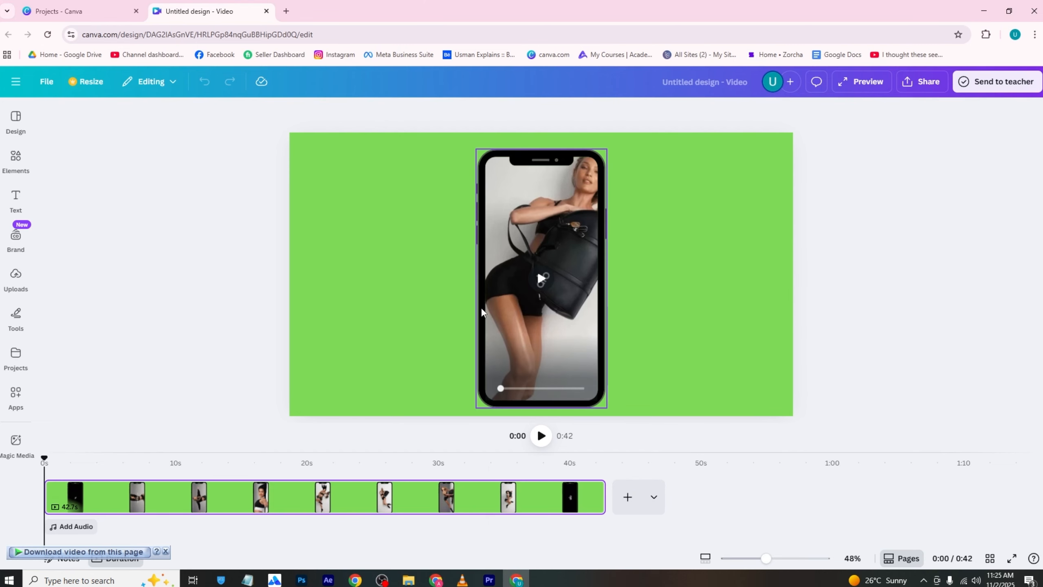
{"action": "left_click", "coordinate": [15, 158]}
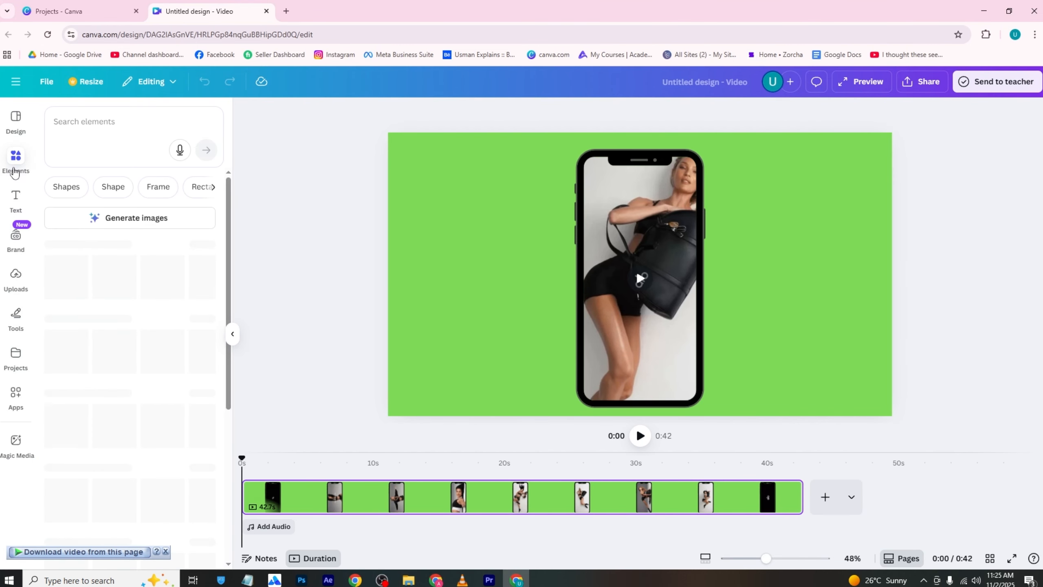
{"action": "scroll", "coordinate": [64, 217], "scroll_direction": "down", "scroll_amount": 2}
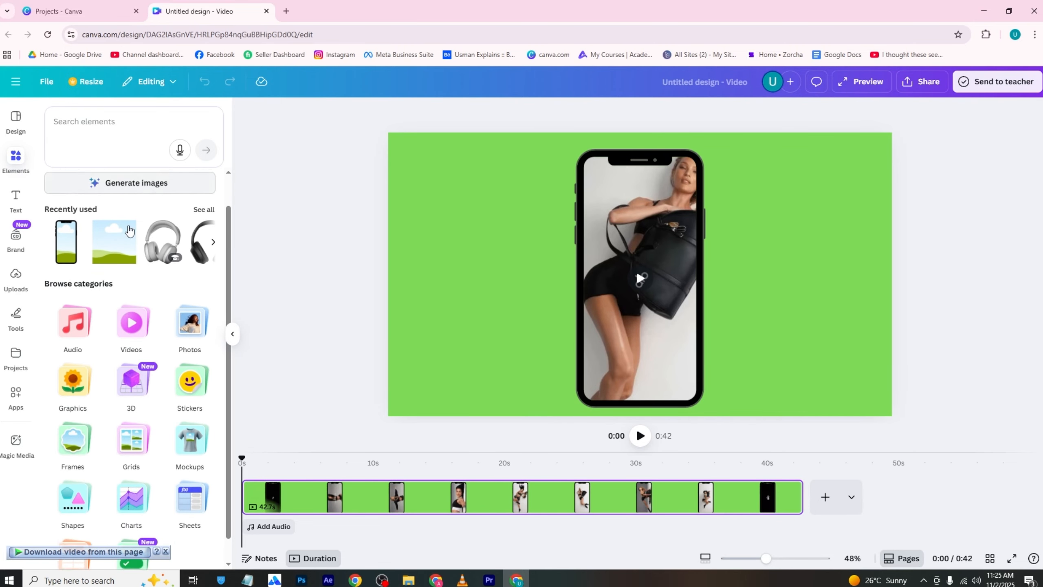
{"action": "left_click_drag", "start_coordinate": [62, 226], "coordinate": [454, 250]}
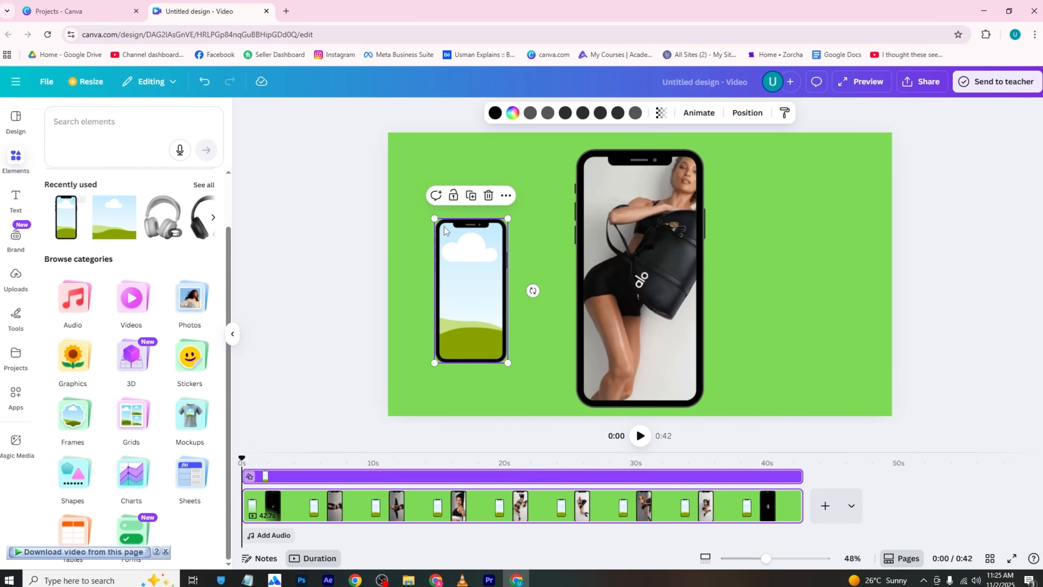
{"action": "left_click_drag", "start_coordinate": [396, 190], "coordinate": [354, 145]}
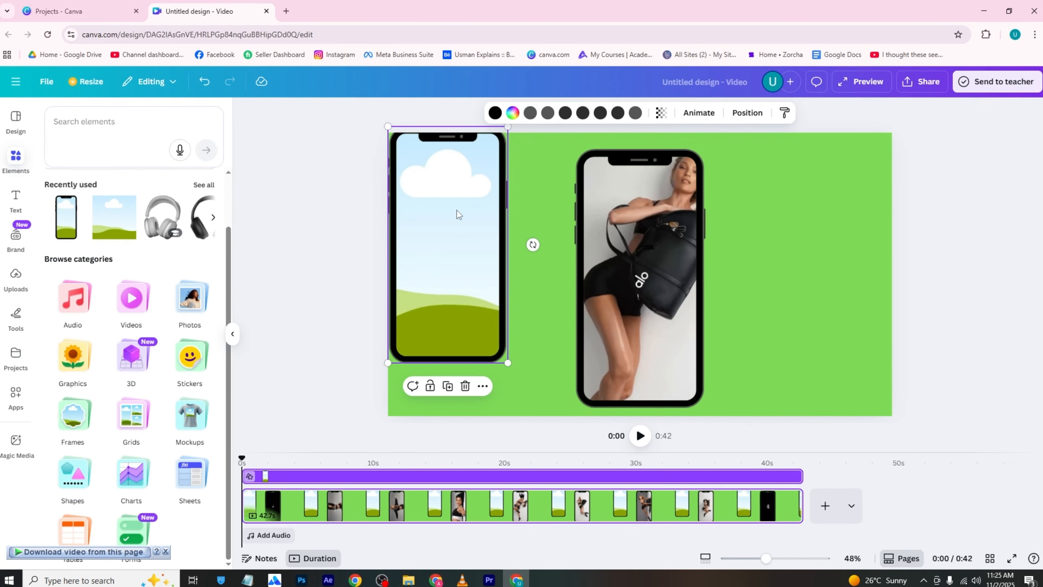
{"action": "left_click_drag", "start_coordinate": [457, 214], "coordinate": [504, 244]}
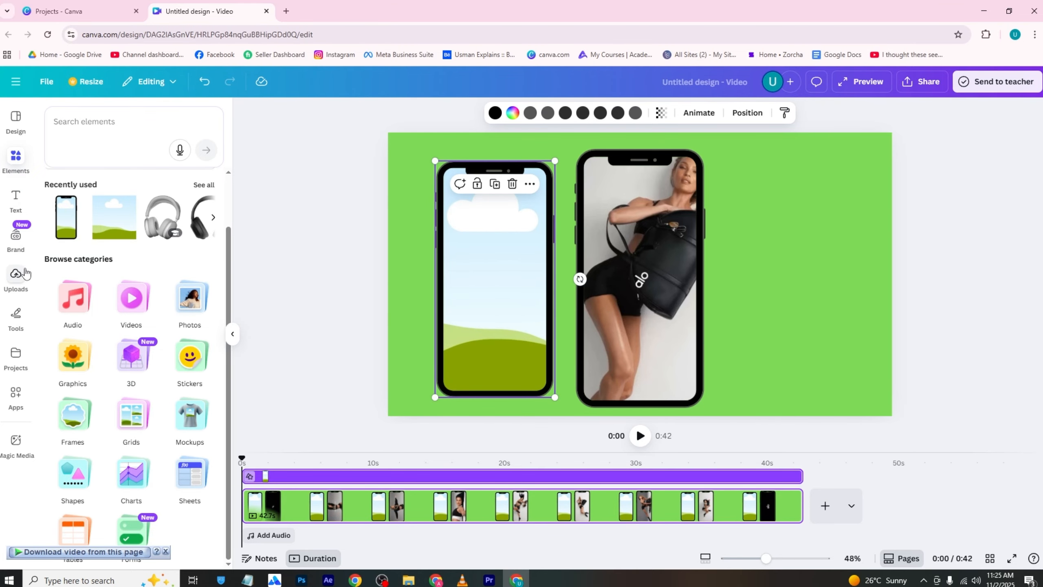
- Fill the new phone frame with the uploaded 28.5-second video of the man running with money bags
{"action": "left_click", "coordinate": [15, 275]}
{"action": "left_click", "coordinate": [91, 208]}
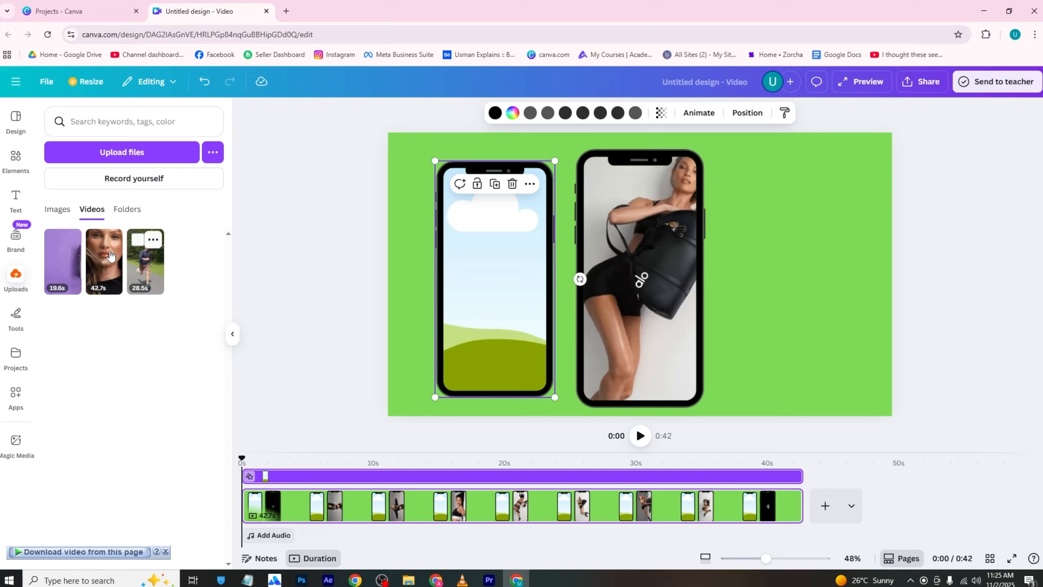
{"action": "left_click_drag", "start_coordinate": [145, 263], "coordinate": [477, 242]}
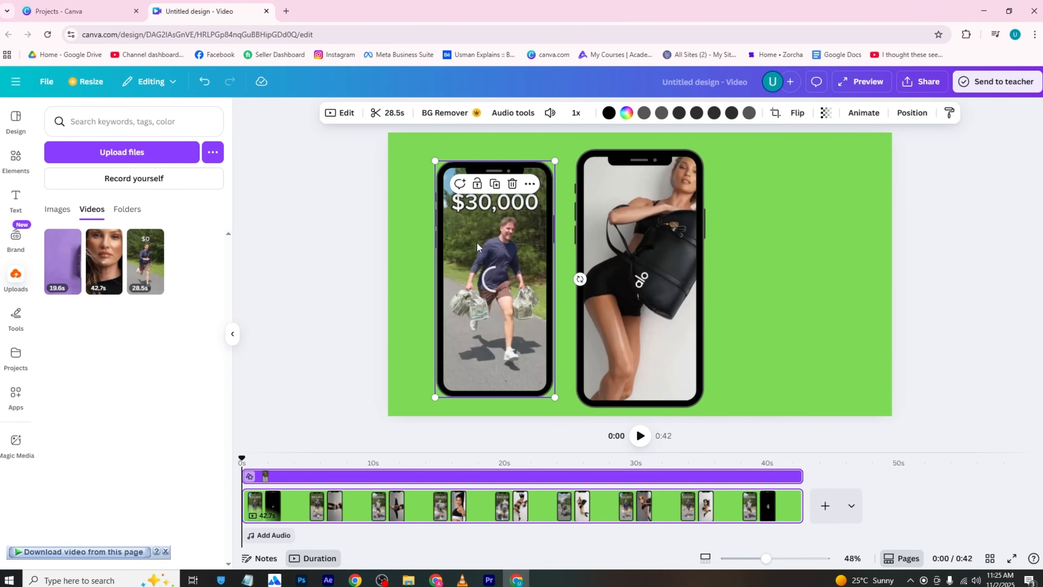
- Undo the video fill in the new phone frame and deselect the frame
{"action": "key", "text": "ctrl+z"}
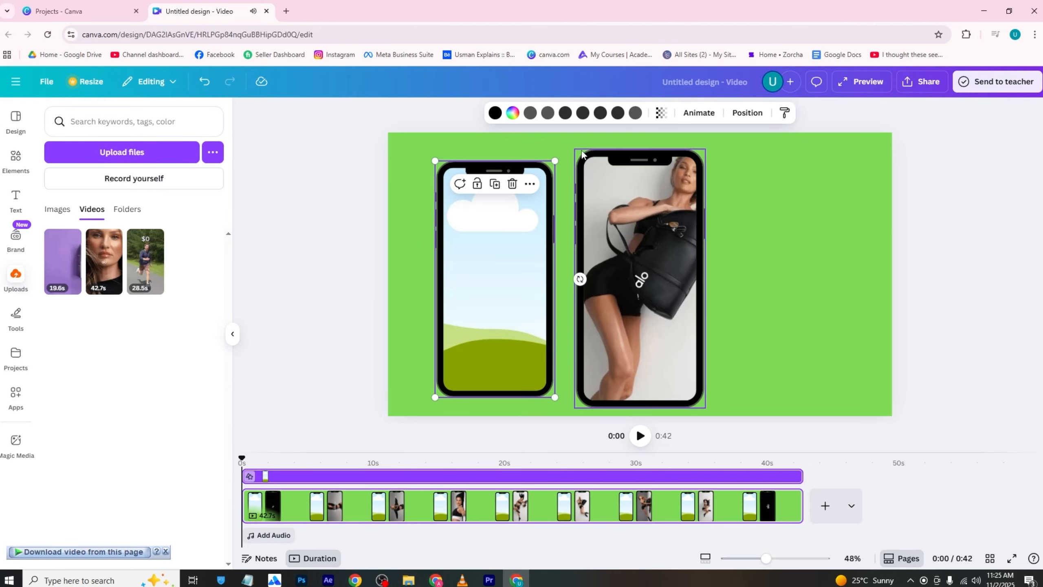
{"action": "left_click", "coordinate": [569, 156]}
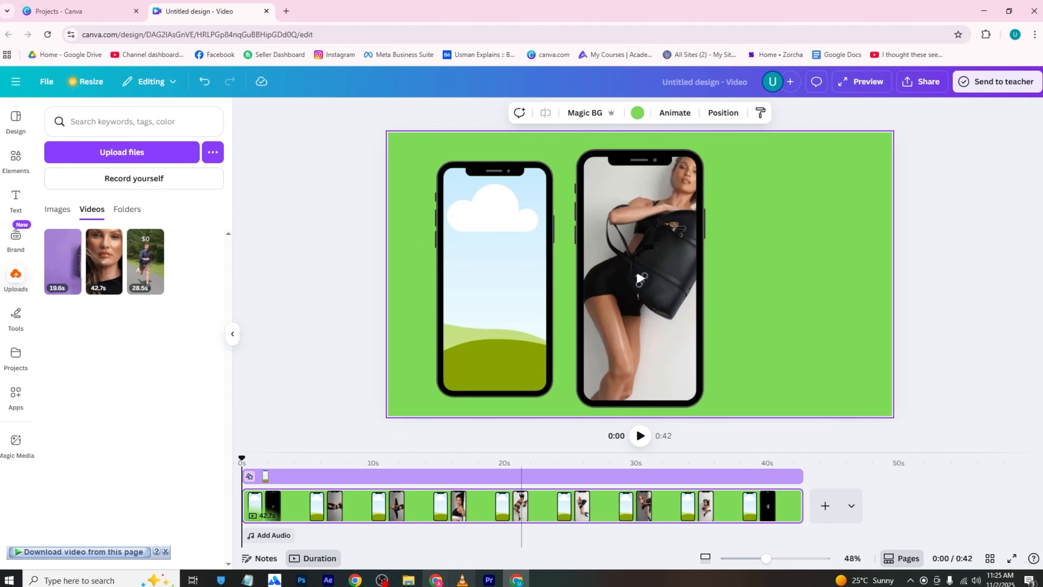
- Switch to Premiere Pro and apply the Ultra Key effect to the Untitled design.mp4 clip on track V6
{"action": "left_click", "coordinate": [485, 582]}
{"action": "left_click", "coordinate": [513, 390]}
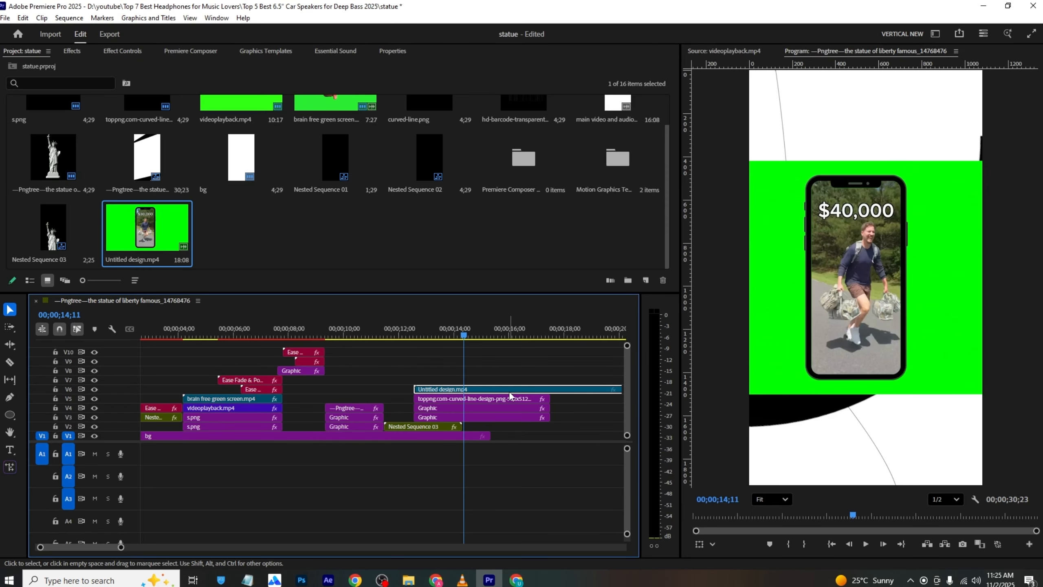
{"action": "left_click", "coordinate": [72, 51]}
{"action": "left_click", "coordinate": [87, 68]}
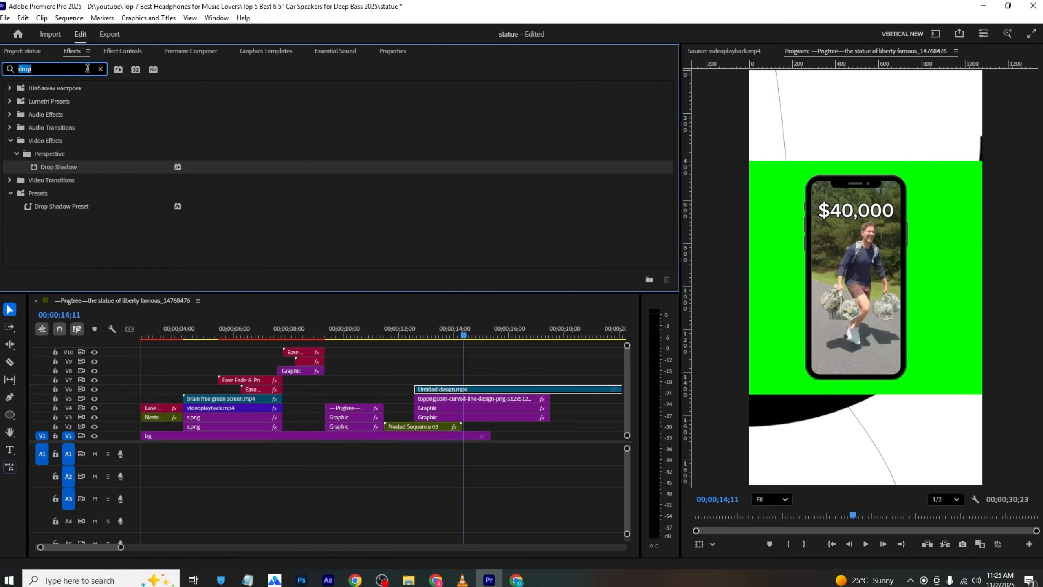
{"action": "type", "text": "ultr"}
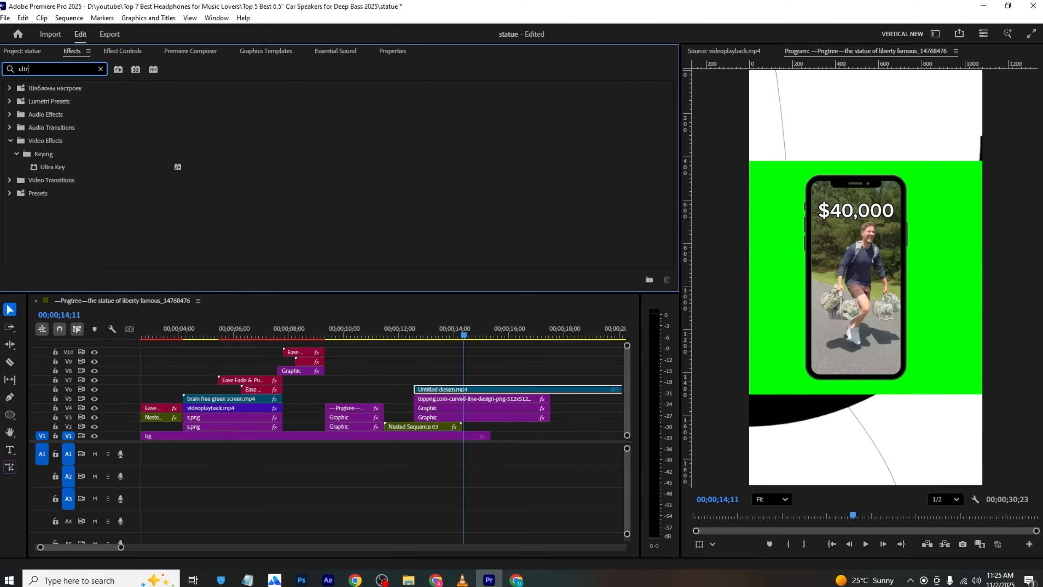
{"action": "left_click_drag", "start_coordinate": [53, 166], "coordinate": [468, 390]}
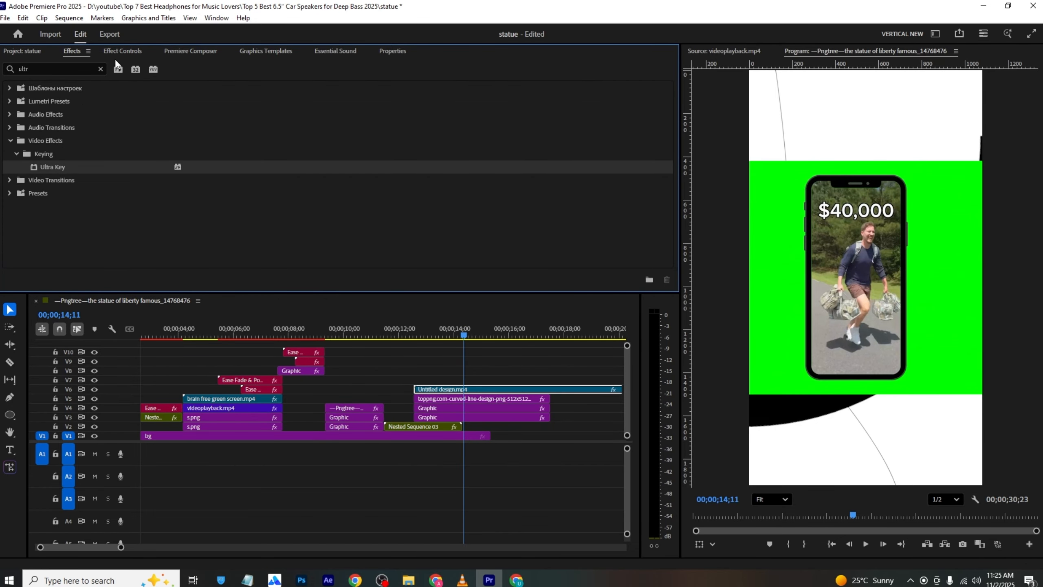
- Sample the clip's green background as the Ultra Key key color and save the project
{"action": "left_click", "coordinate": [120, 51]}
{"action": "left_click", "coordinate": [212, 182]}
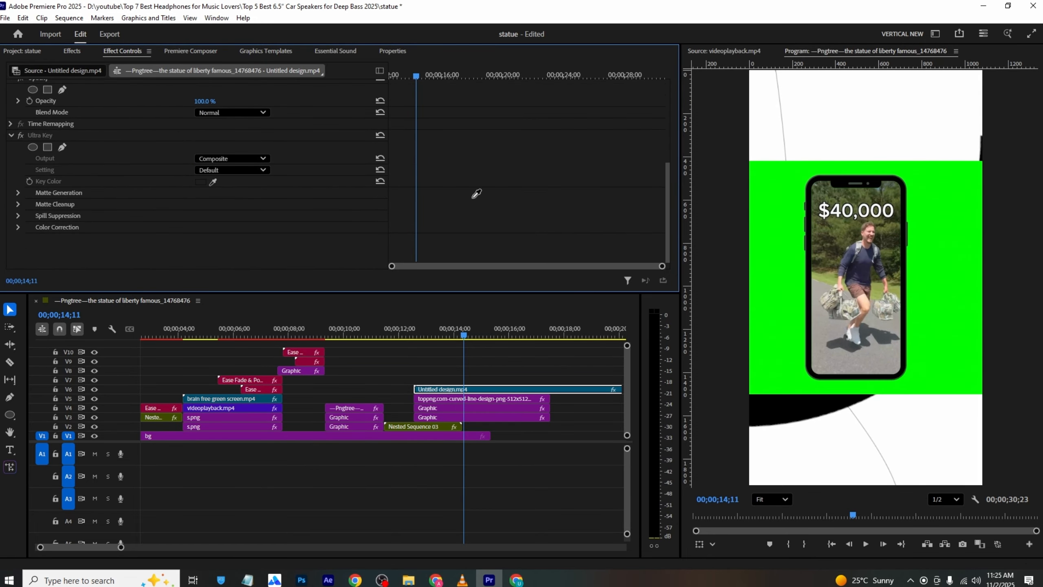
{"action": "left_click", "coordinate": [769, 189]}
{"action": "key", "text": "ctrl+s"}
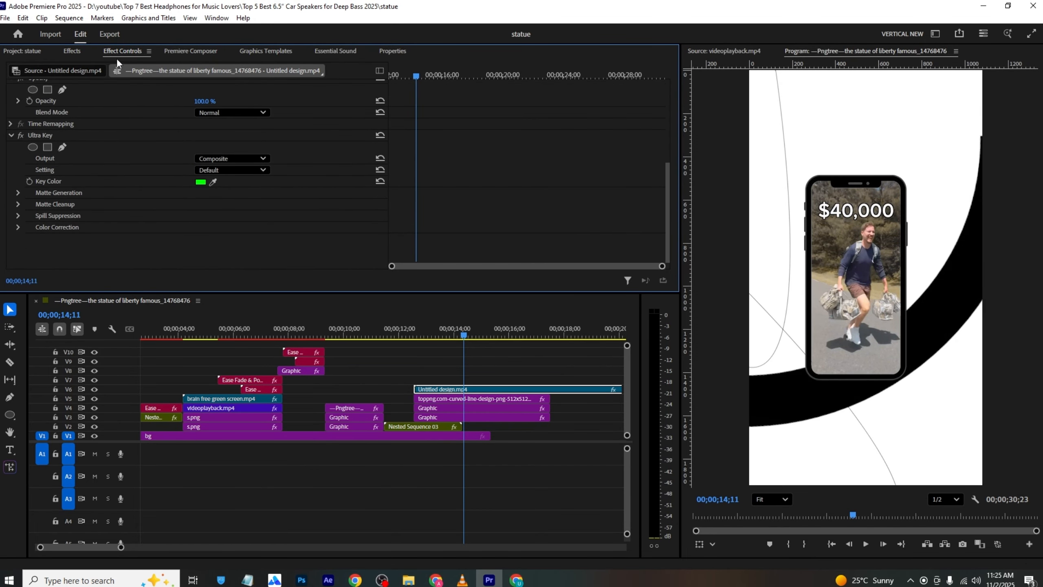
- Set the phone clip's scale to 138 and its position to 616, 1112, and save the project
{"action": "scroll", "coordinate": [122, 194], "scroll_direction": "up", "scroll_amount": 5}
{"action": "mouse_move", "coordinate": [202, 119]}
{"action": "left_mouse_down"}
{"action": "mouse_move", "coordinate": [226, 119]}
{"action": "mouse_move", "coordinate": [193, 119]}
{"action": "left_mouse_up"}
{"action": "left_click_drag", "start_coordinate": [202, 108], "coordinate": [255, 108]}
{"action": "key", "text": "ctrl+s"}
- Find the Black & White video effect and apply it to the Untitled design.mp4 clip
{"action": "left_click", "coordinate": [72, 50]}
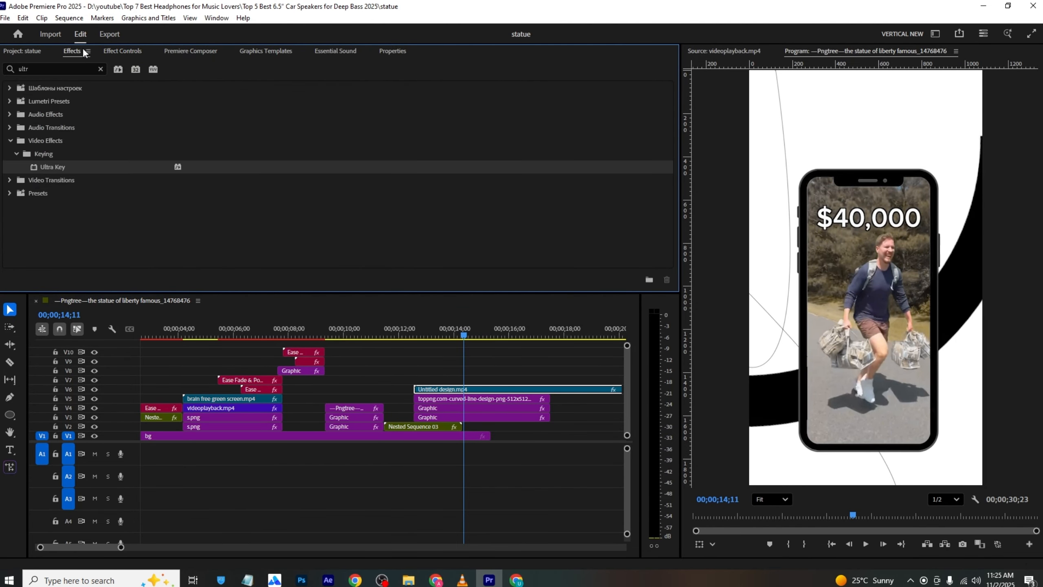
{"action": "type", "text": "black"}
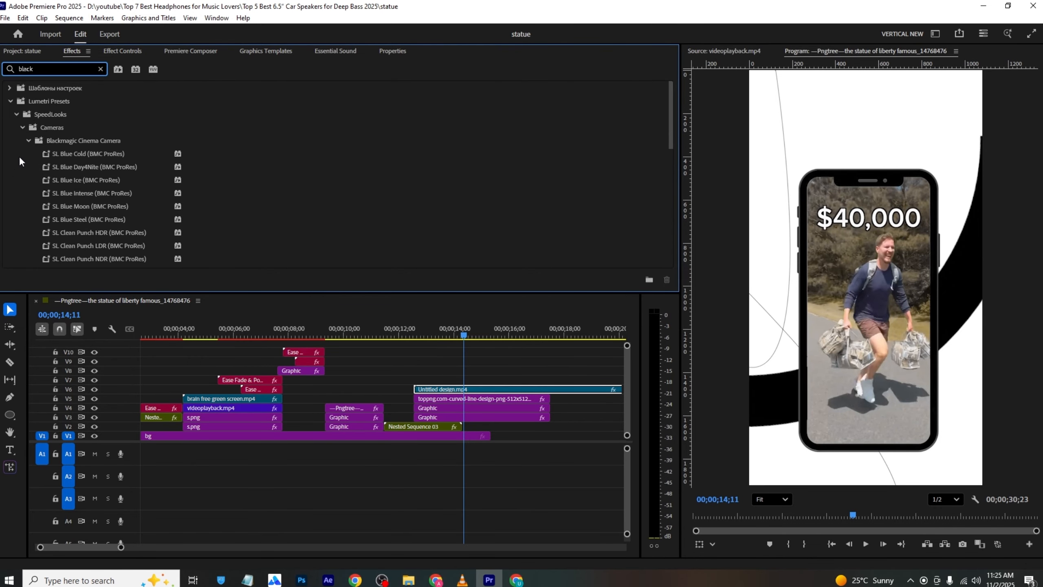
{"action": "scroll", "coordinate": [28, 145], "scroll_direction": "down", "scroll_amount": 10}
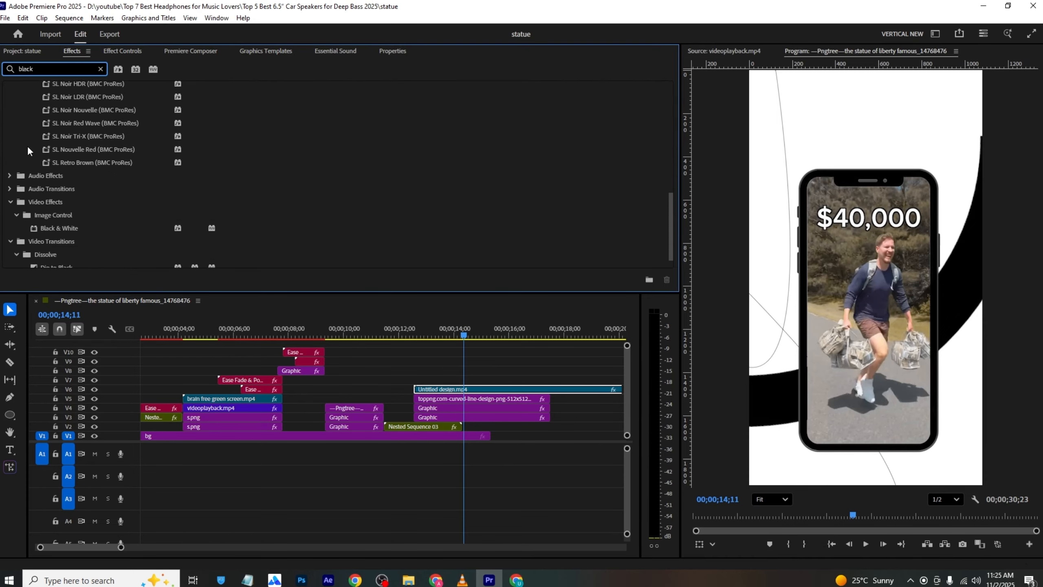
{"action": "left_click", "coordinate": [80, 210]}
{"action": "left_click_drag", "start_coordinate": [409, 345], "coordinate": [465, 393]}
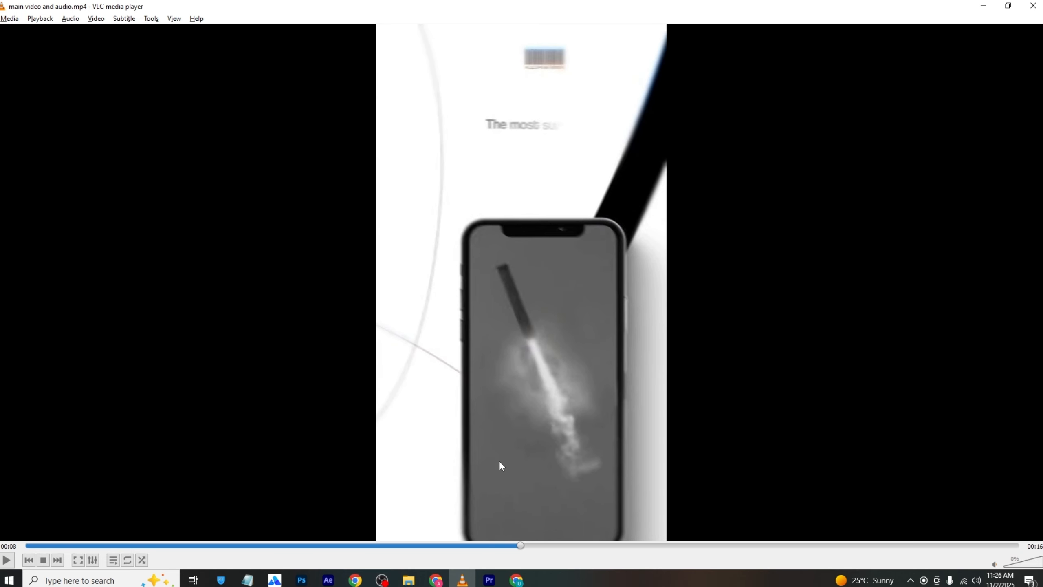
- Return to Premiere Pro, keyframe the phone clip's Position, Scale and Rotation at 00;00;12;16, and move those keyframes further into the clip
{"action": "key", "text": "alt+Tab"}
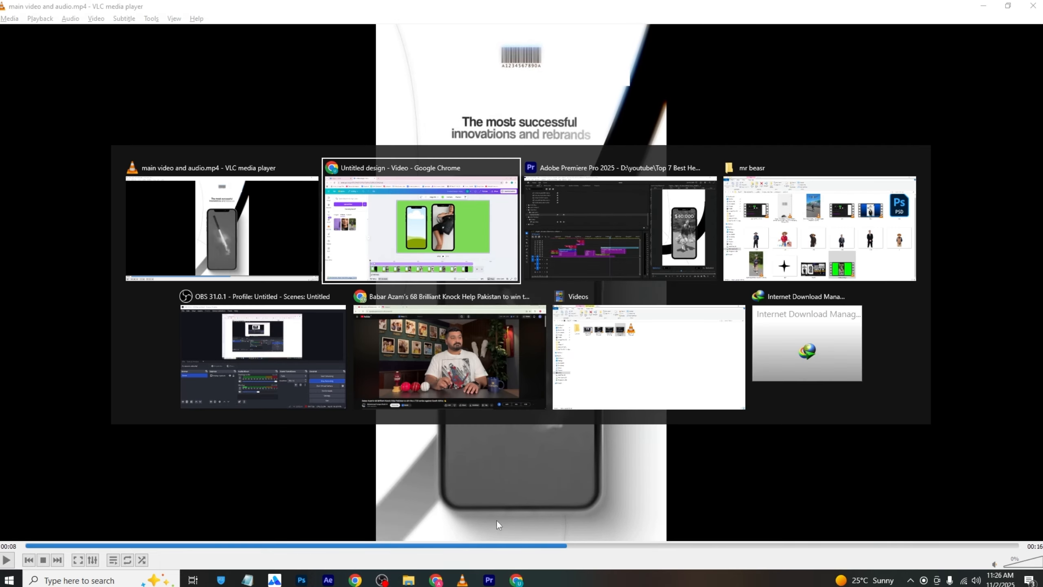
{"action": "left_click", "coordinate": [490, 580]}
{"action": "left_click", "coordinate": [412, 329]}
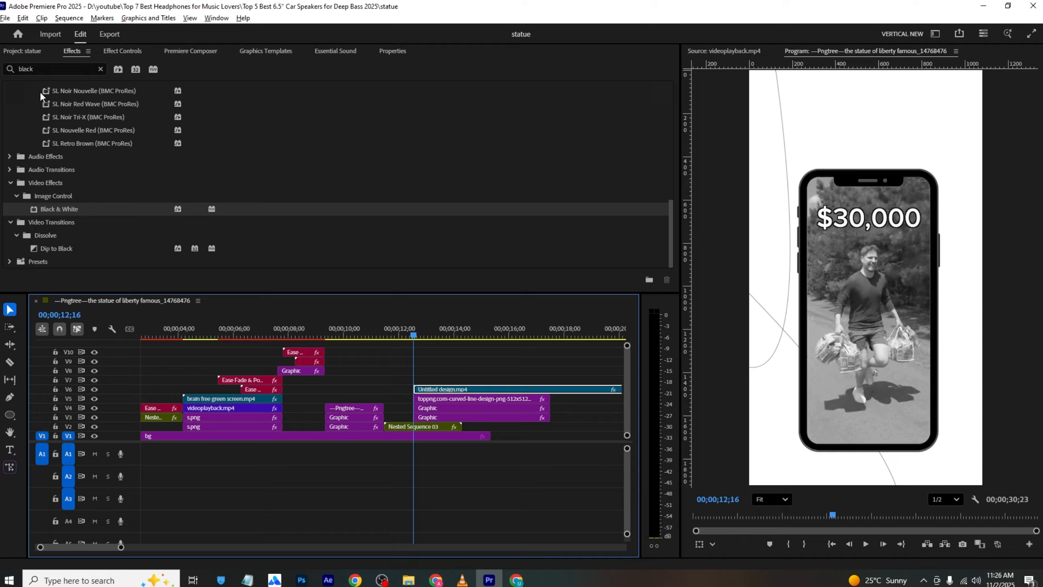
{"action": "left_click", "coordinate": [123, 50]}
{"action": "left_click", "coordinate": [30, 107]}
{"action": "left_click", "coordinate": [30, 119]}
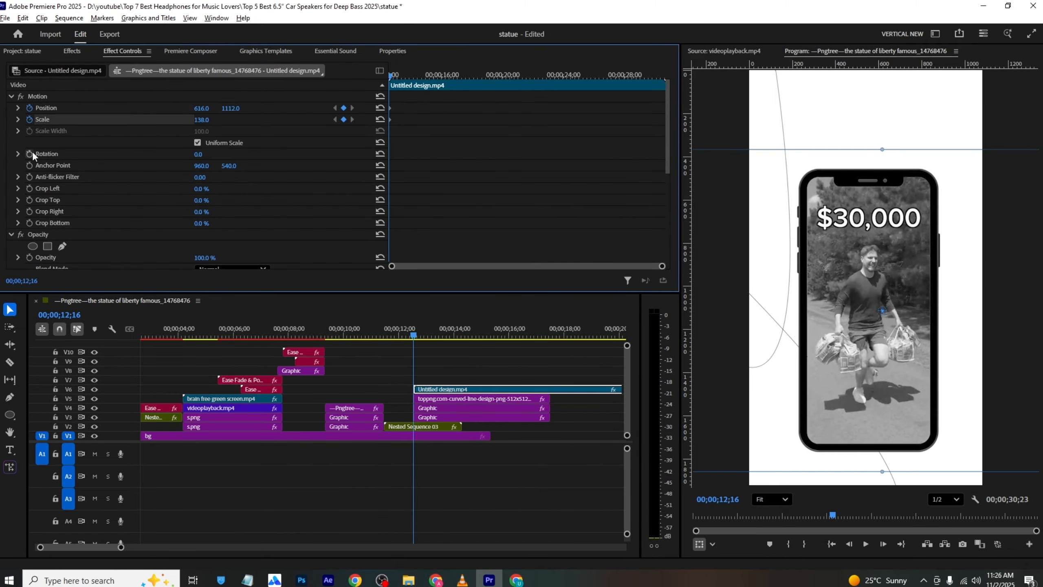
{"action": "left_click", "coordinate": [30, 153]}
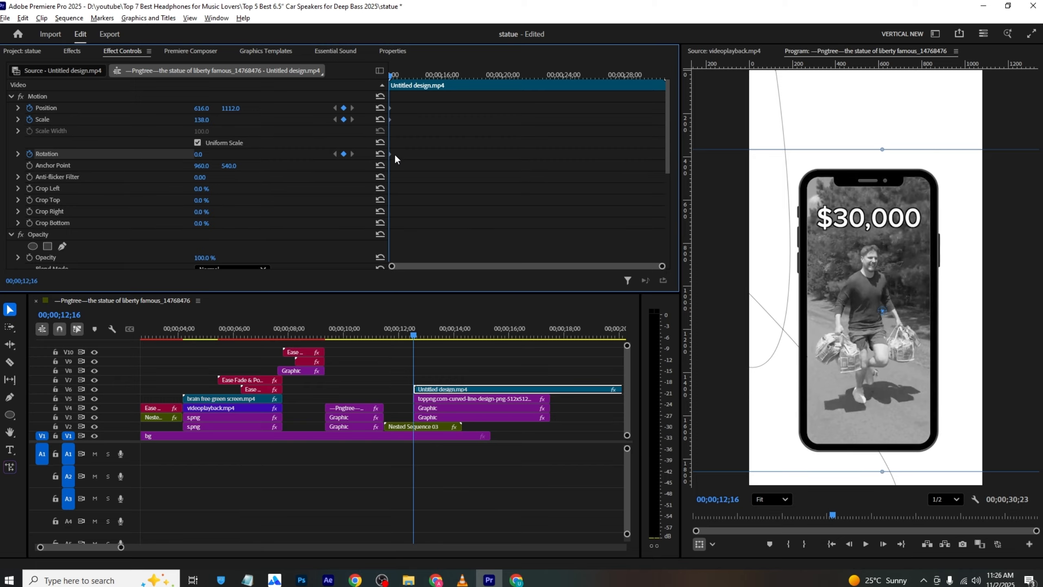
{"action": "left_click_drag", "start_coordinate": [394, 154], "coordinate": [482, 163]}
- Set the phone clip's starting position at 00;00;12;16 to 974, 2797, save the project, and preview the slide-in
{"action": "left_click_drag", "start_coordinate": [223, 108], "coordinate": [337, 108]}
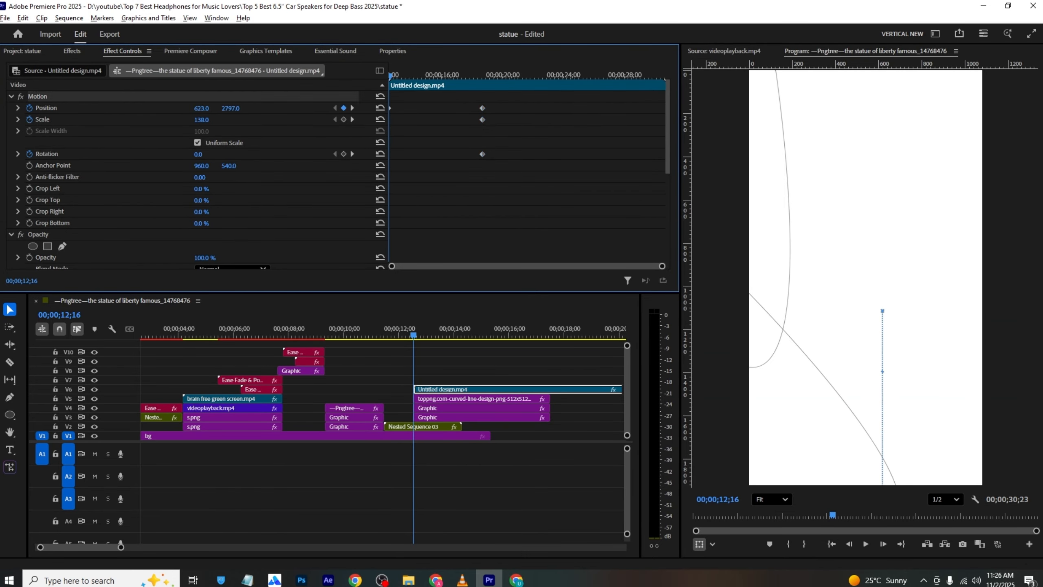
{"action": "left_click_drag", "start_coordinate": [201, 108], "coordinate": [207, 110]}
{"action": "key", "text": "ctrl+s"}
{"action": "key", "text": "space"}
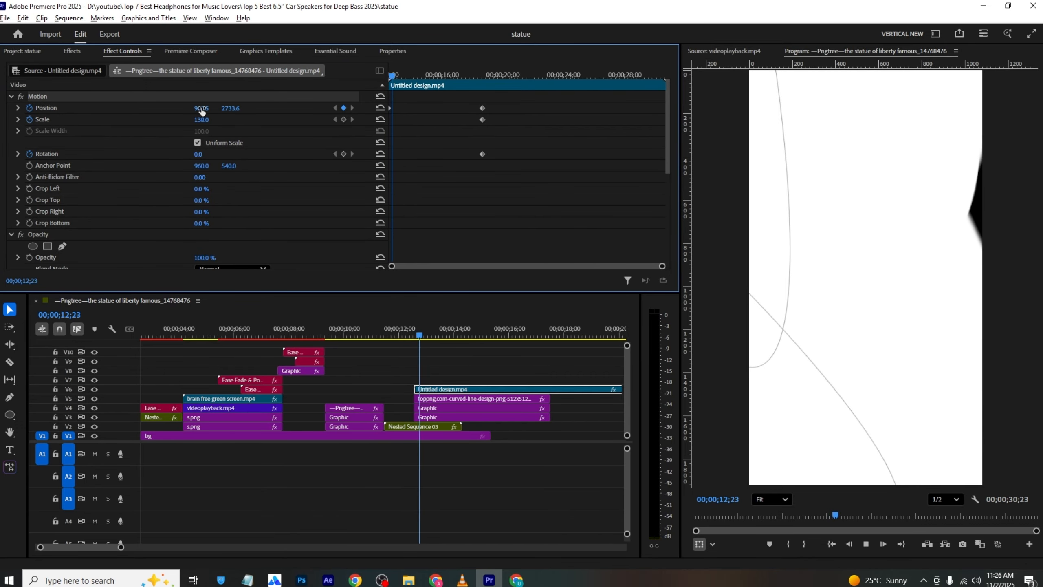
{"action": "key", "text": "space"}
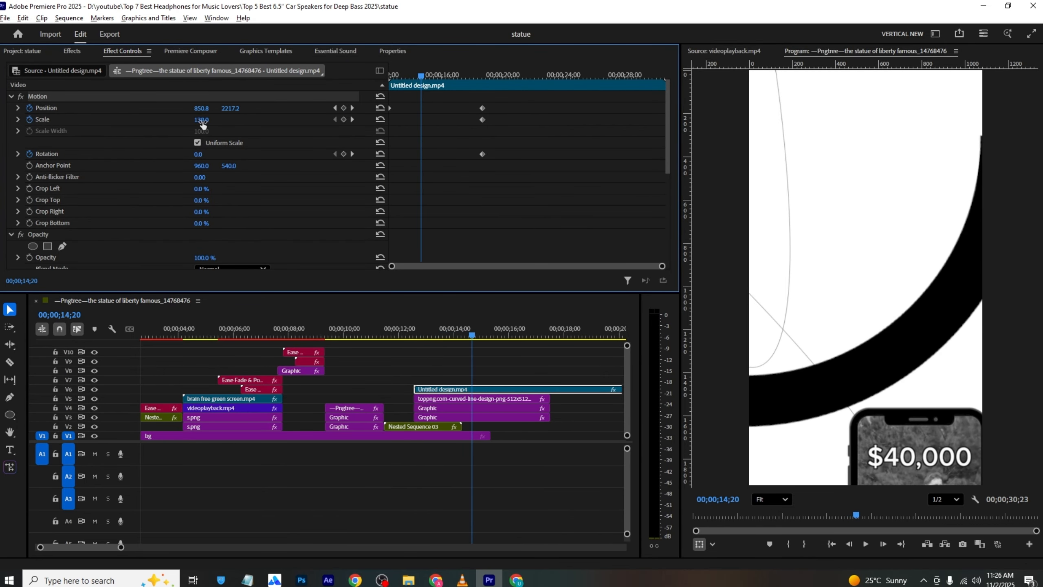
- Speed up the phone's slide-in by moving its ending motion keyframes earlier to about 00;00;14;07, and preview it
{"action": "left_click_drag", "start_coordinate": [482, 154], "coordinate": [442, 158]}
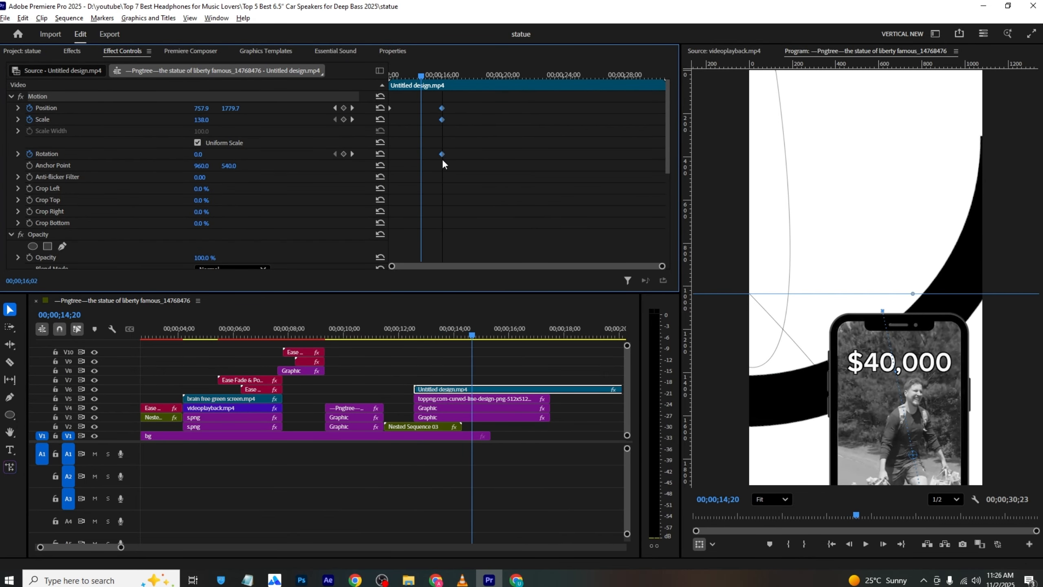
{"action": "left_click_drag", "start_coordinate": [413, 78], "coordinate": [375, 76]}
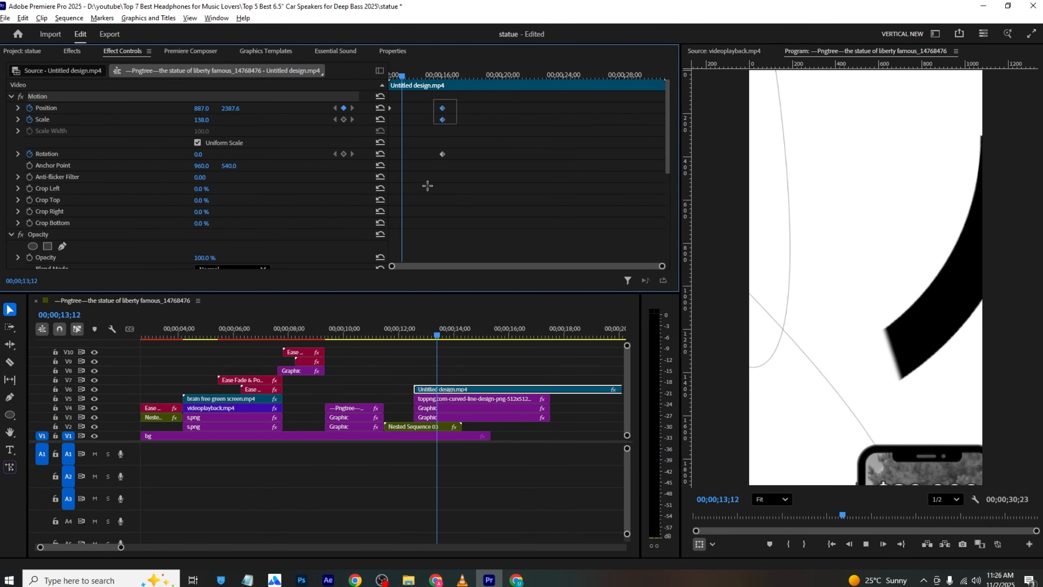
{"action": "left_click_drag", "start_coordinate": [440, 155], "coordinate": [414, 159]}
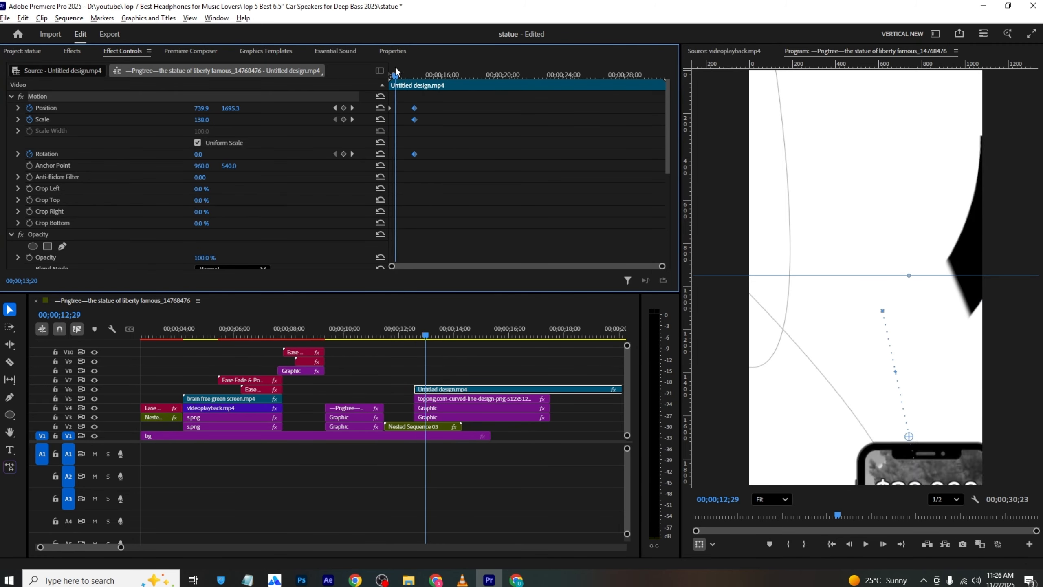
{"action": "key", "text": "space"}
- Give the phone clip a slight clockwise rotation at 00;00;12;16 and preview the animation
{"action": "left_click_drag", "start_coordinate": [395, 66], "coordinate": [375, 79]}
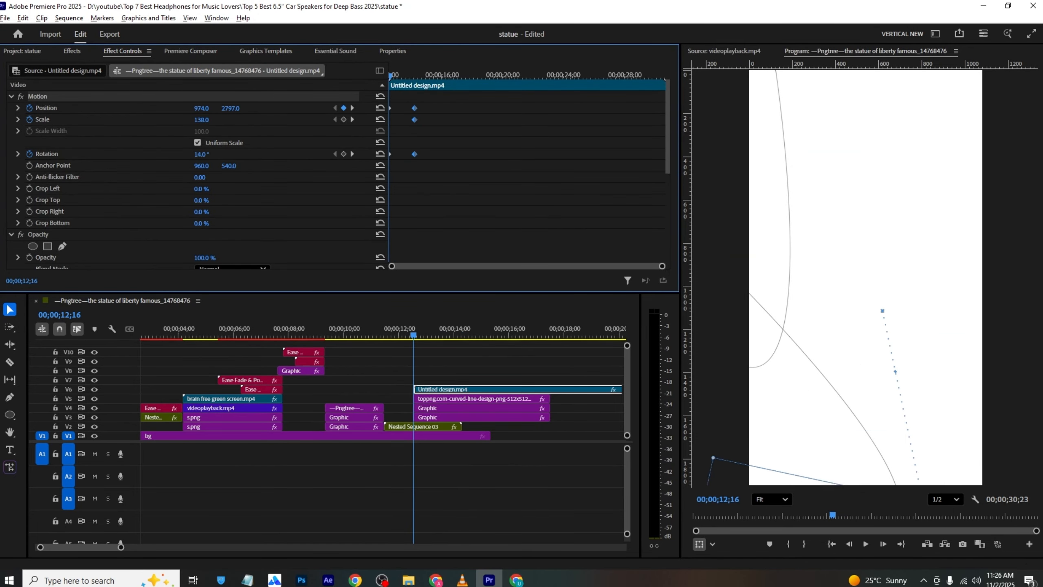
{"action": "left_click_drag", "start_coordinate": [202, 154], "coordinate": [199, 154]}
{"action": "key", "text": "space"}
{"action": "key", "text": "space"}
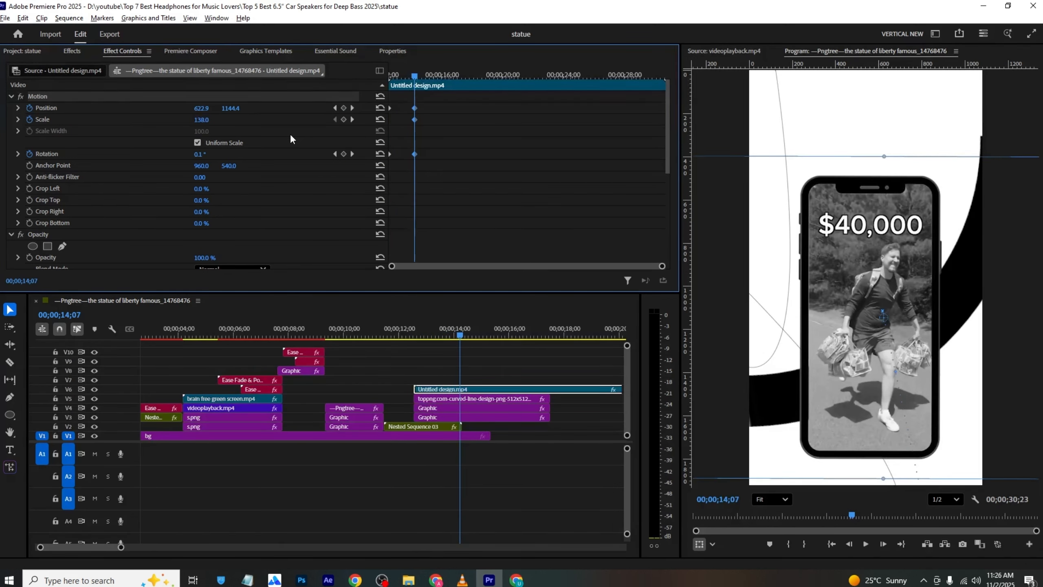
- Check the reference phone scene in VLC, and place the barcode image on track V7 in Premiere Pro, starting at 00;00;12;16
{"action": "left_click", "coordinate": [474, 583]}
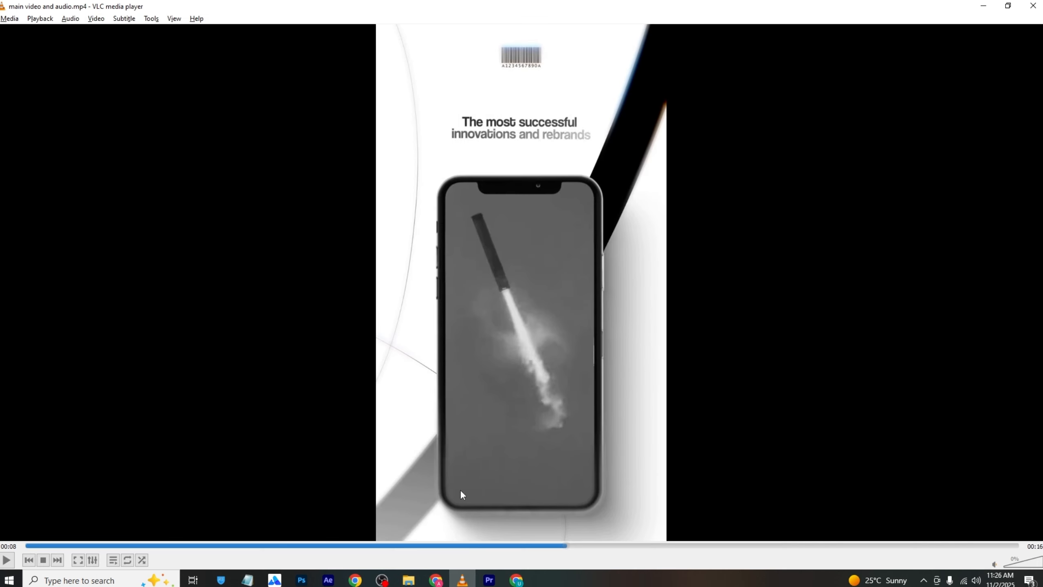
{"action": "left_click", "coordinate": [489, 580]}
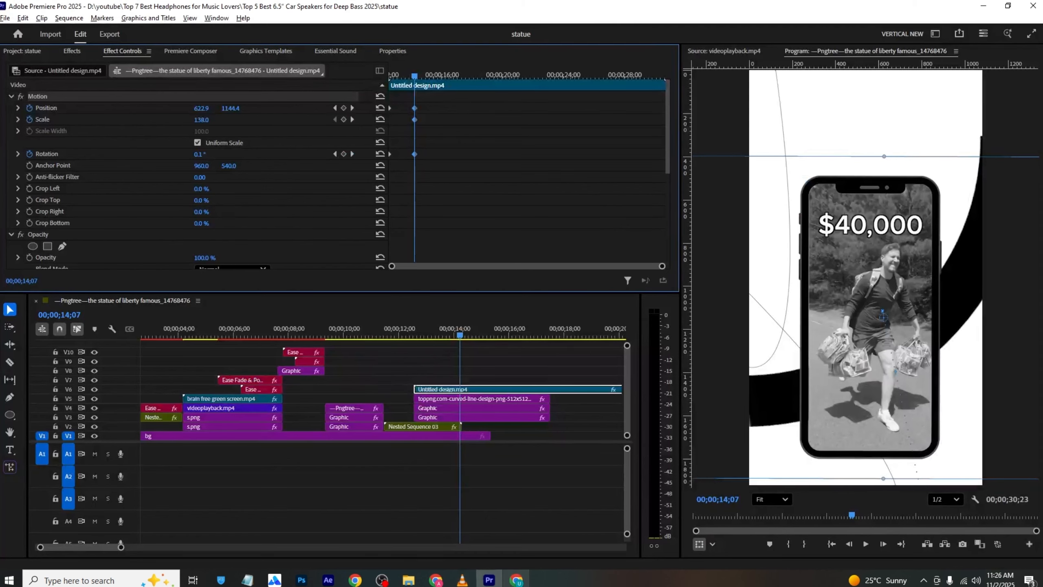
{"action": "scroll", "coordinate": [556, 173], "scroll_direction": "up", "scroll_amount": 1}
{"action": "left_click_drag", "start_coordinate": [524, 123], "coordinate": [446, 386]}
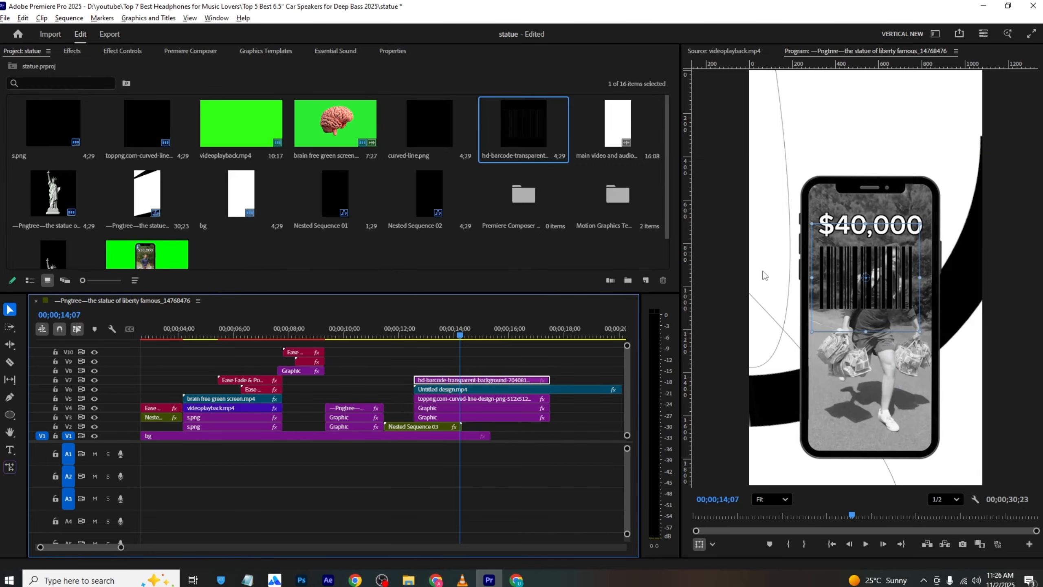
- Move the barcode above the phone to about 537.5, 111.5 and scale it down to a small mark
{"action": "left_click_drag", "start_coordinate": [858, 246], "coordinate": [857, 65]}
{"action": "left_click", "coordinate": [123, 51]}
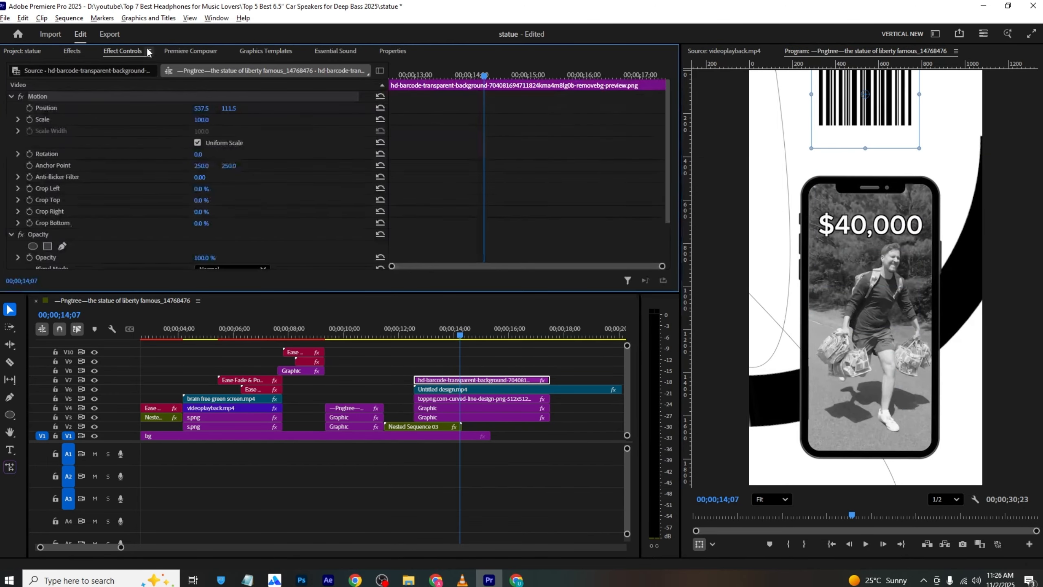
{"action": "left_click_drag", "start_coordinate": [203, 119], "coordinate": [177, 119]}
{"action": "left_click", "coordinate": [856, 148]}
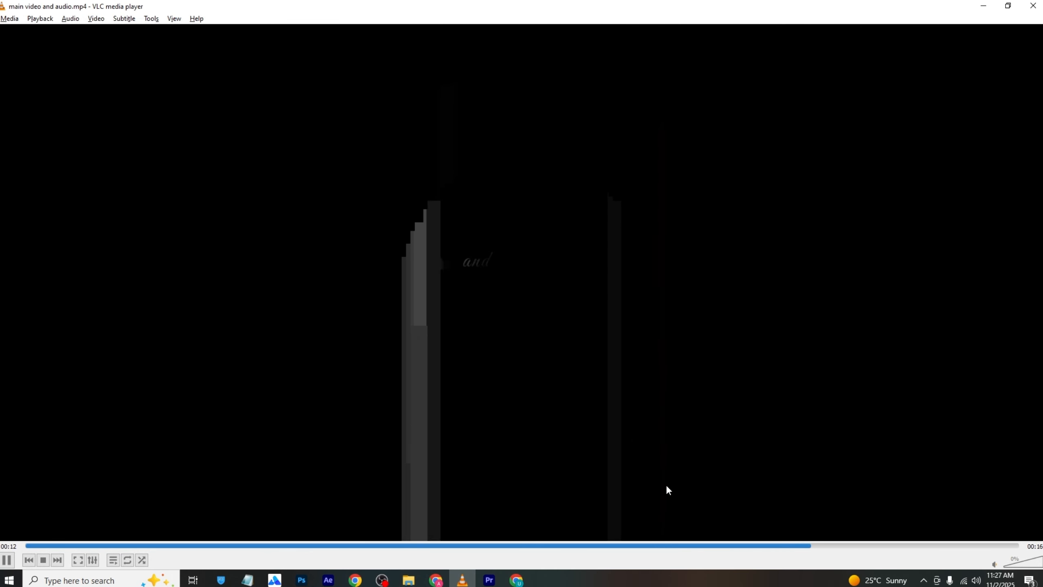
- Play the reference video through the "powerful twist" text scene and return to Premiere Pro
{"action": "key", "text": "space"}
{"action": "key", "text": "space"}
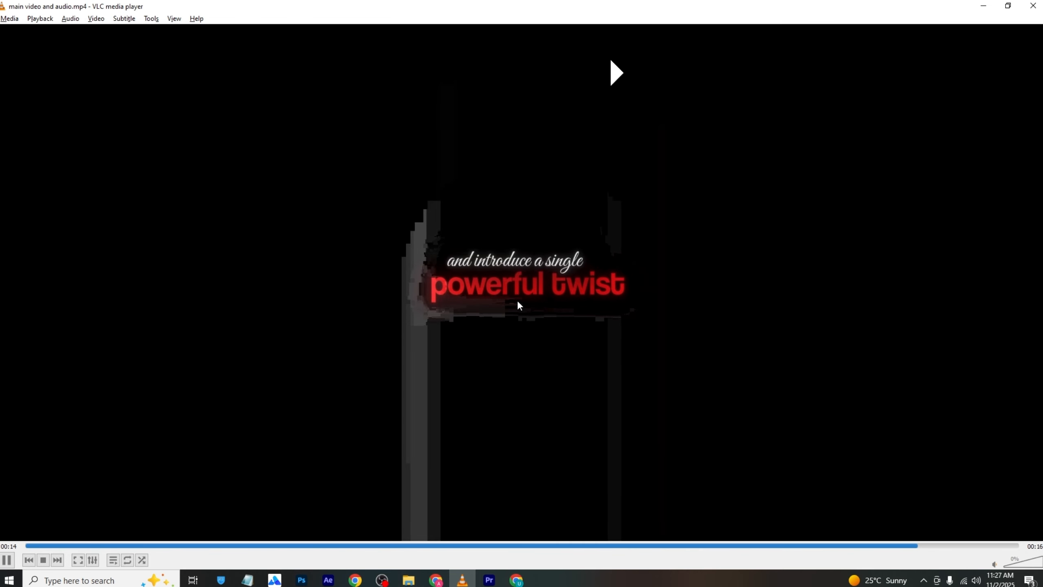
{"action": "key", "text": "space"}
{"action": "key", "text": "ctrl+o"}
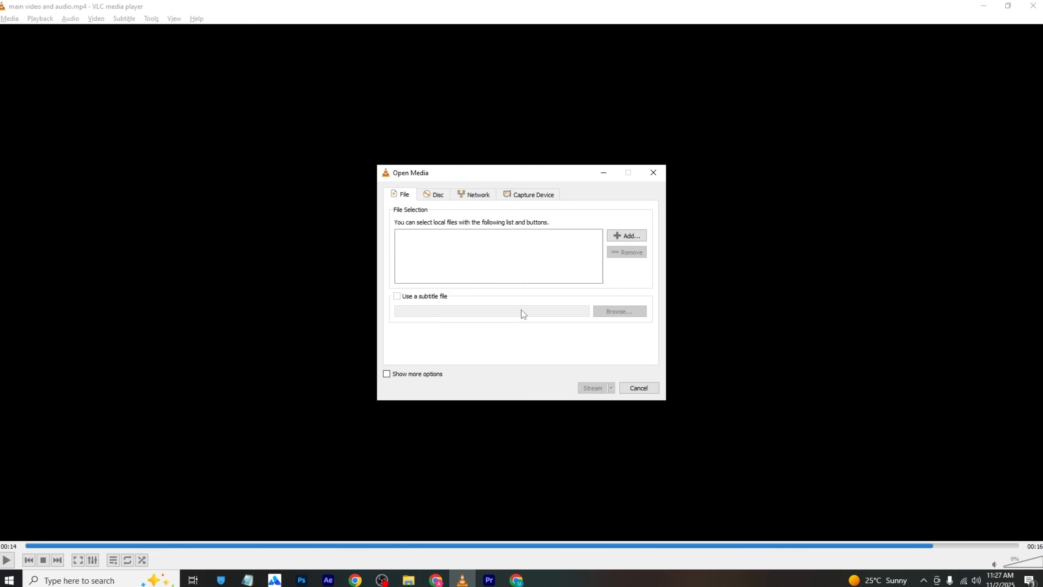
{"action": "left_click", "coordinate": [492, 577]}
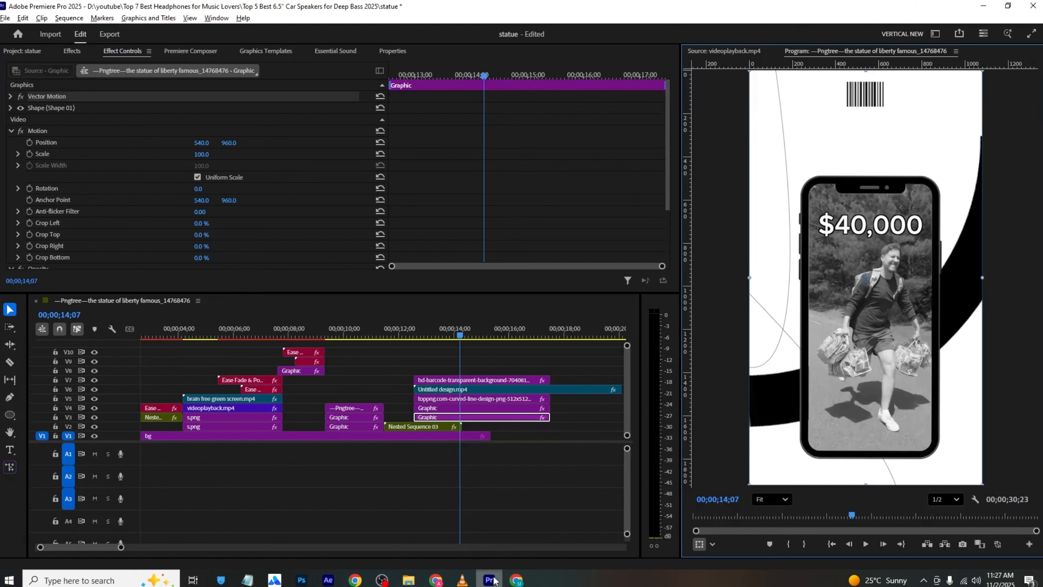